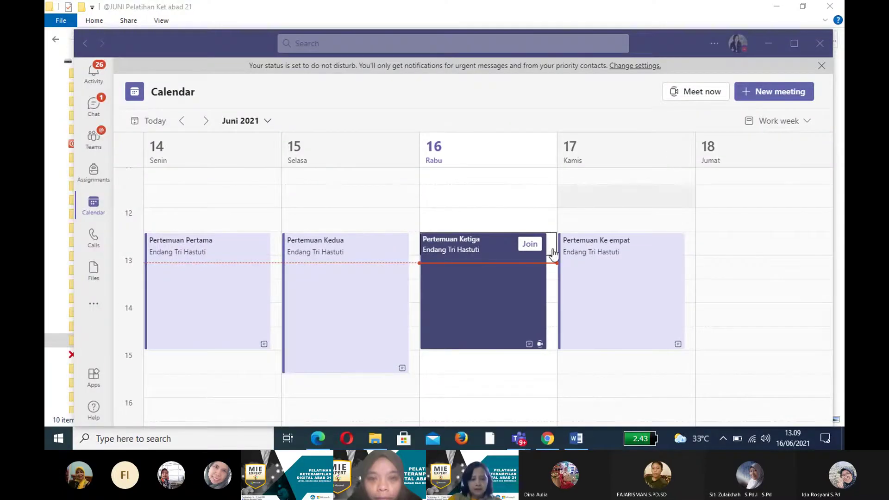
- Switch to the Office 365 home page in the browser and open OneDrive
click(324, 437)
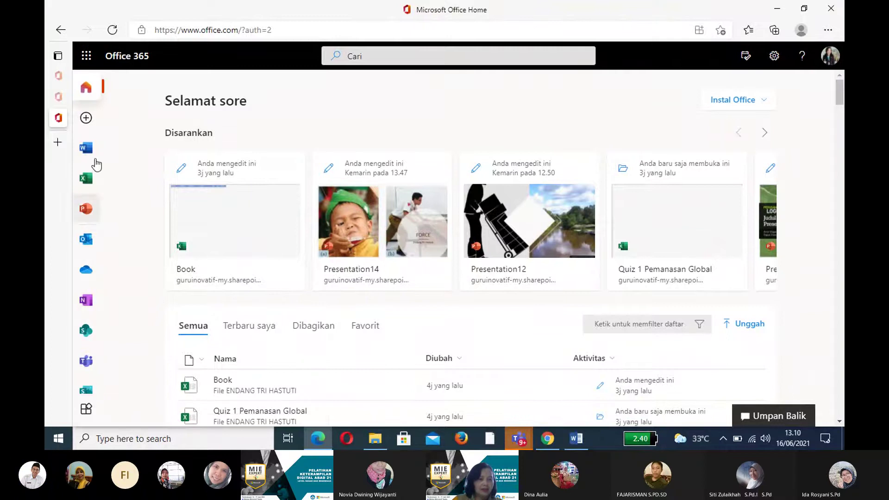
click(87, 60)
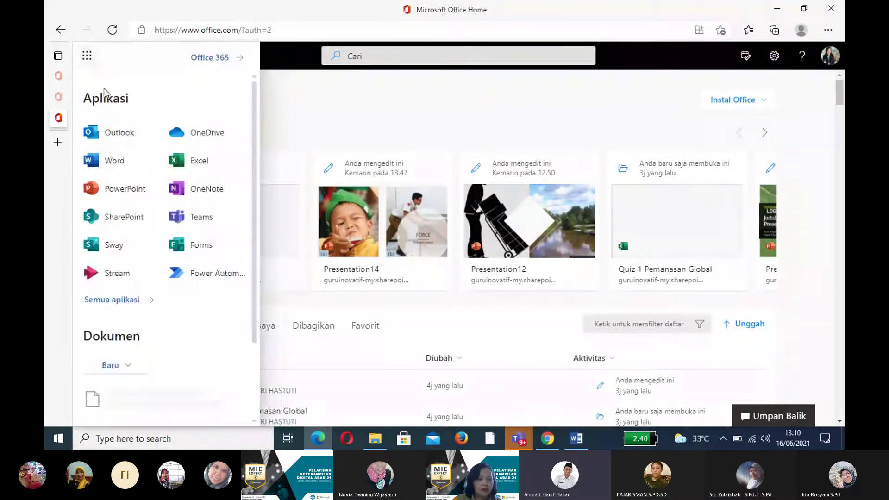
click(201, 135)
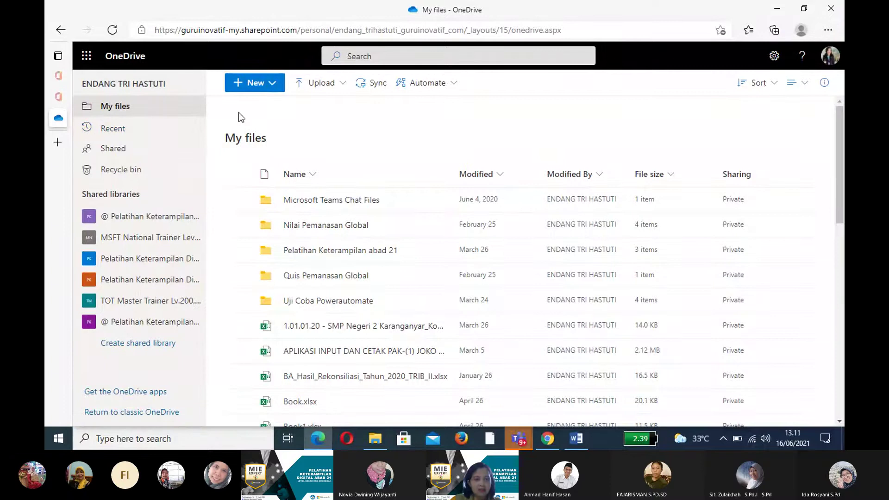
- Create a folder named "Nilai Ulangan Harian Tata Surya" in My files
click(272, 88)
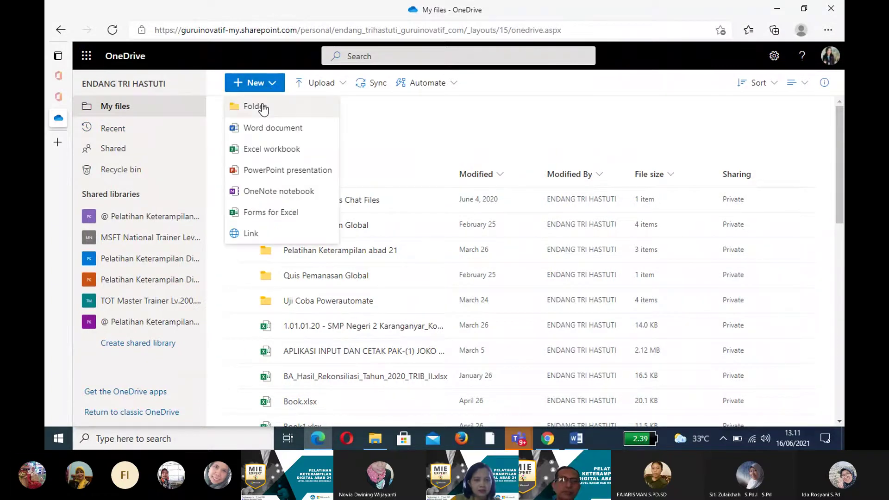
click(263, 108)
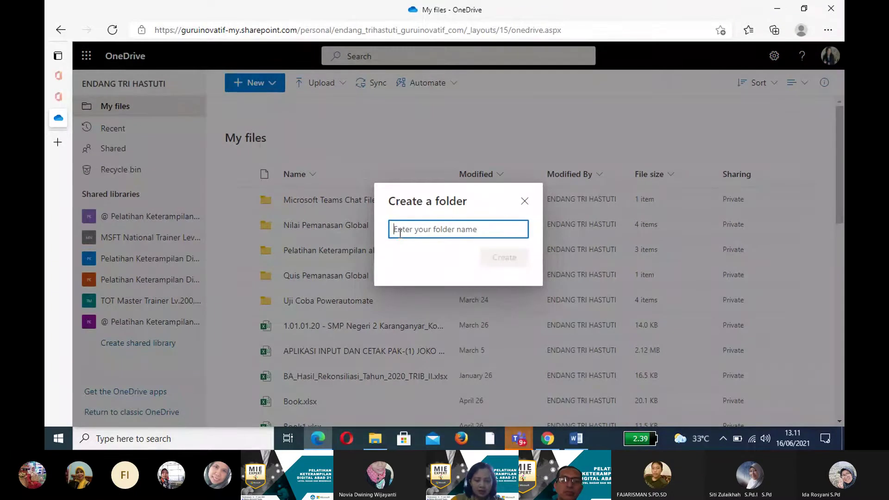
text(Nilai U)
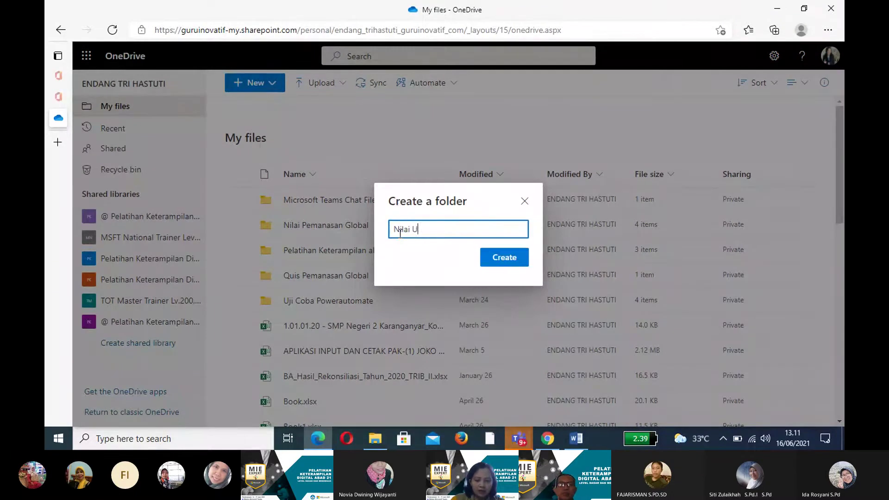
text(langan Har)
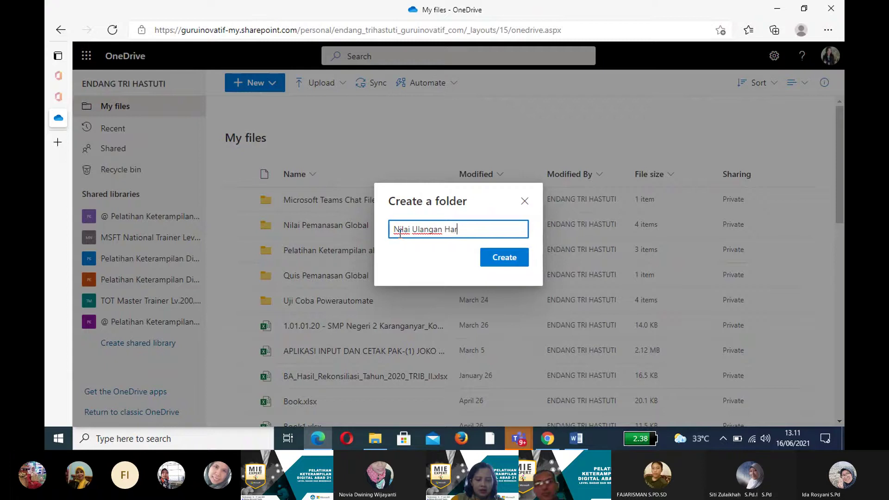
text(ian)
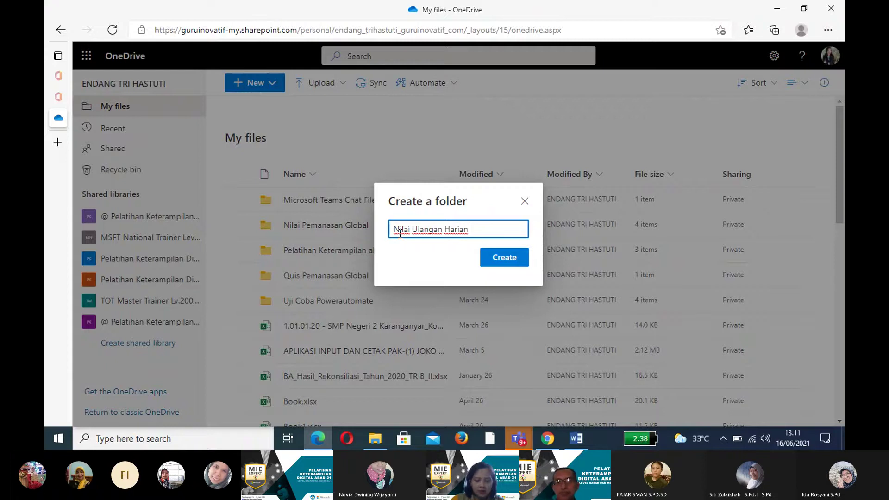
text(Tata S)
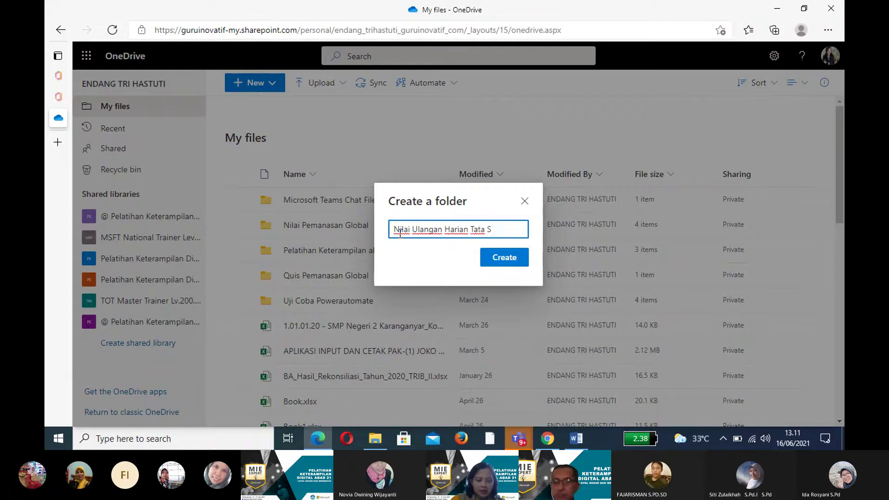
text(urya)
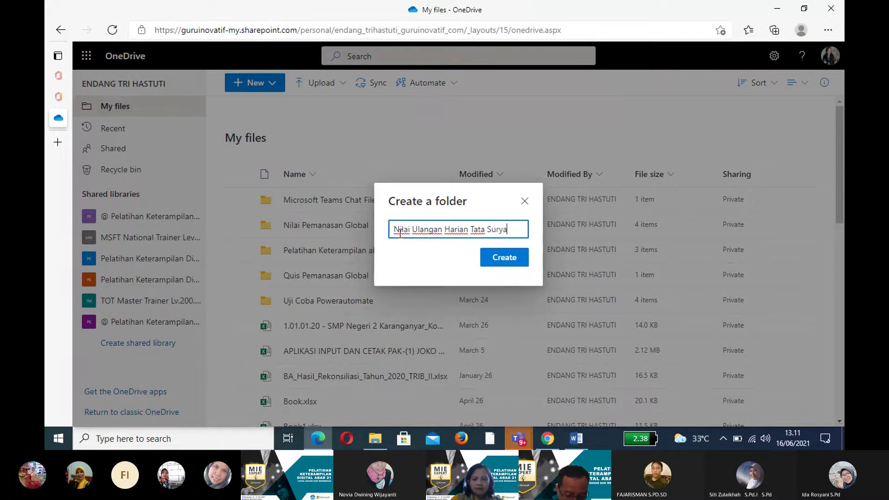
click(503, 259)
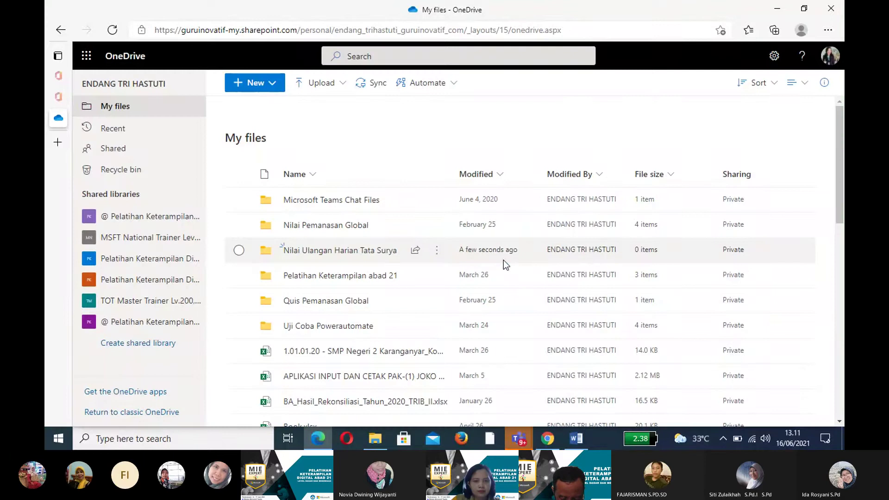
- Inside the Nilai Ulangan Harian Tata Surya folder, create a Forms for Excel file named "Quiz 1 Tata Surya"
click(309, 252)
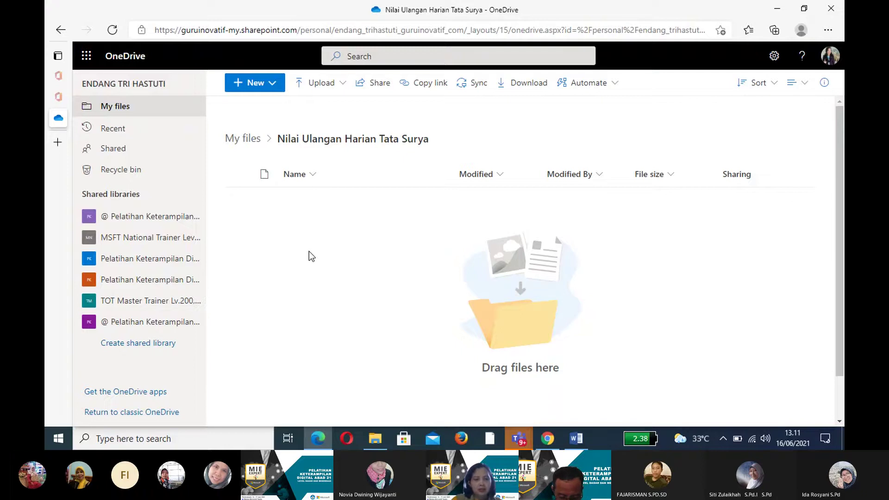
click(272, 90)
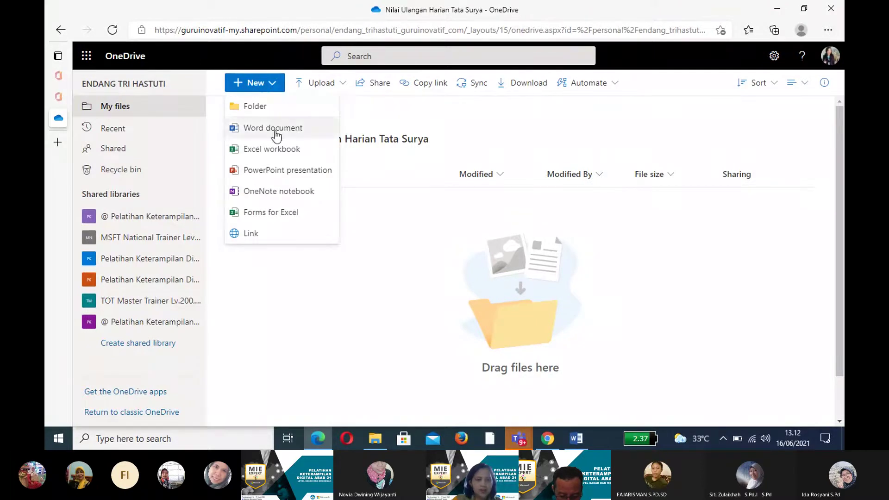
click(278, 214)
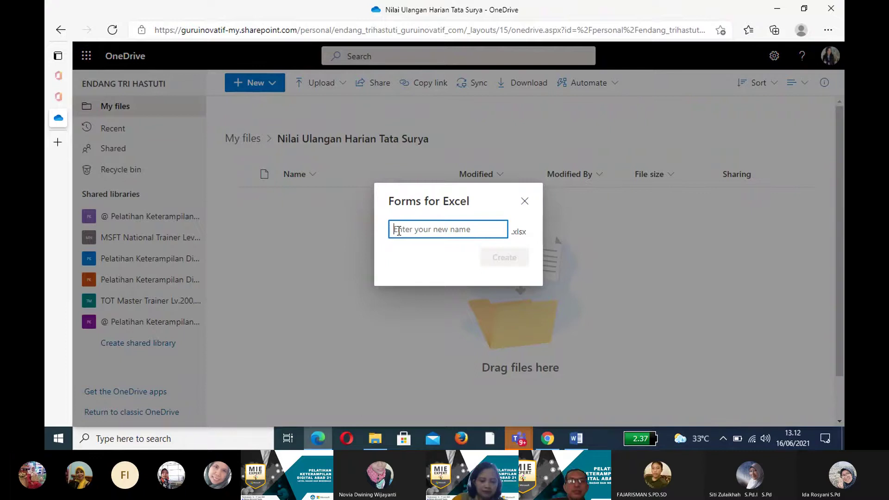
text(Quis)
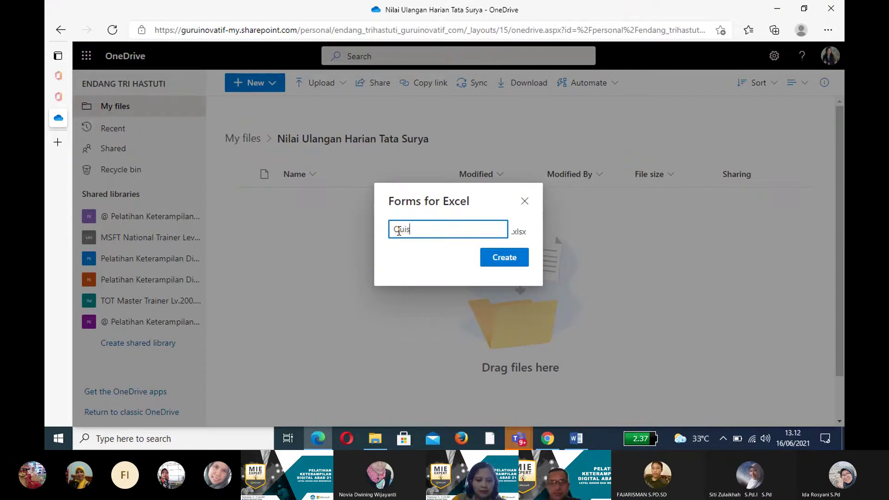
key(BackSpace)
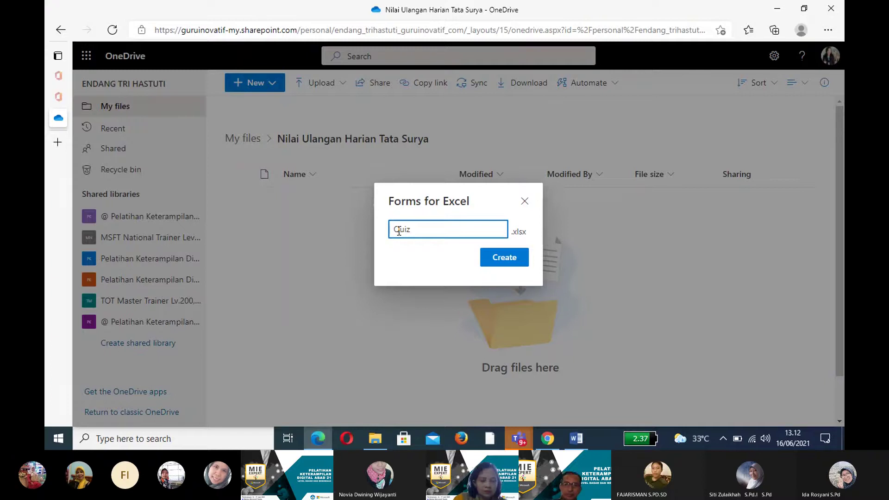
text(z 1 T)
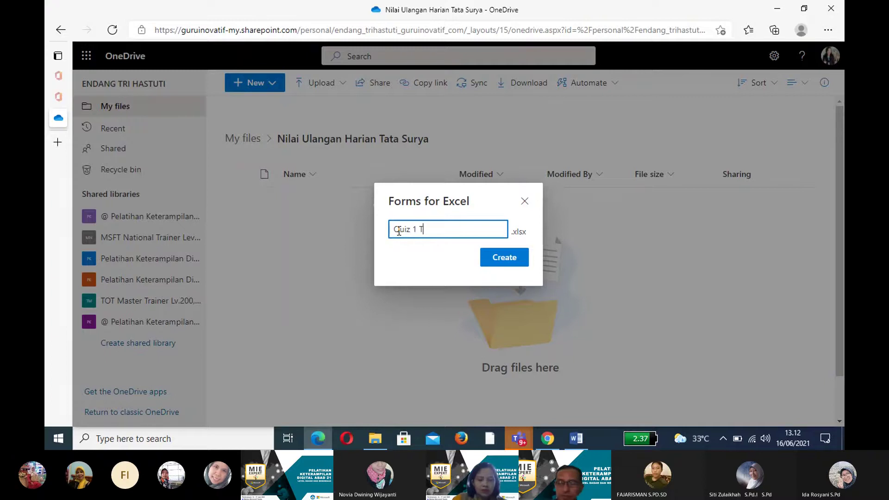
text(ata Su)
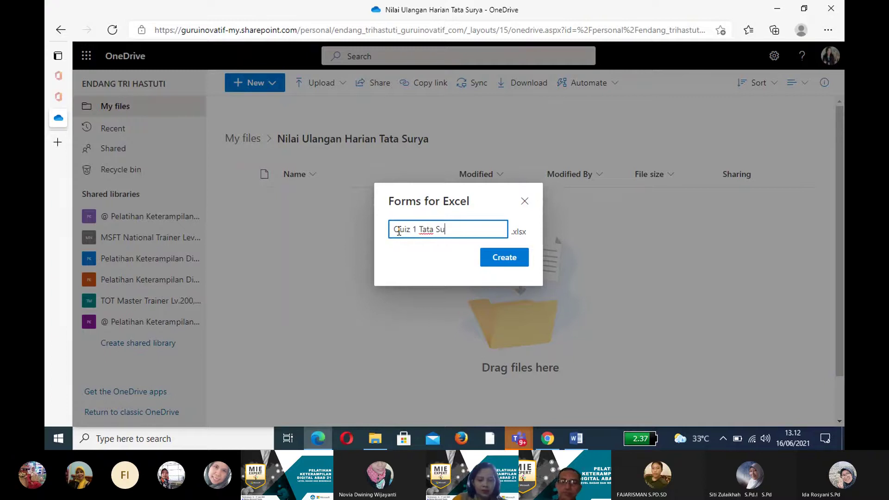
text(rya)
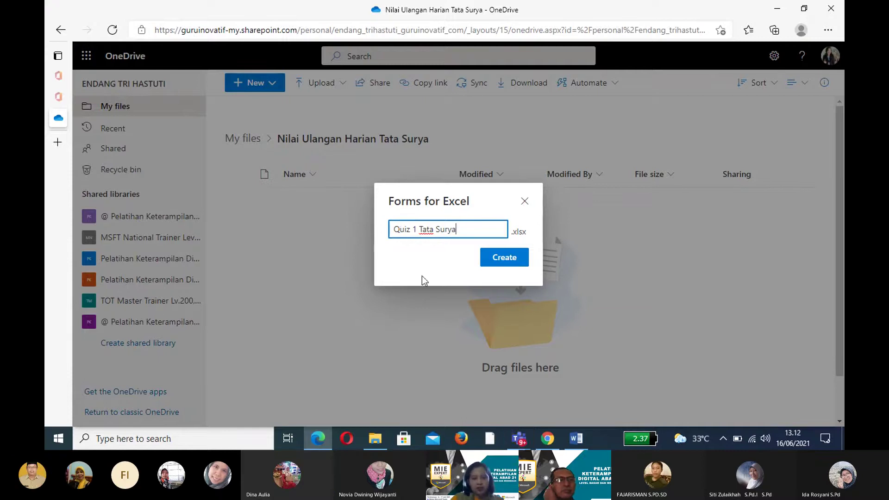
click(504, 257)
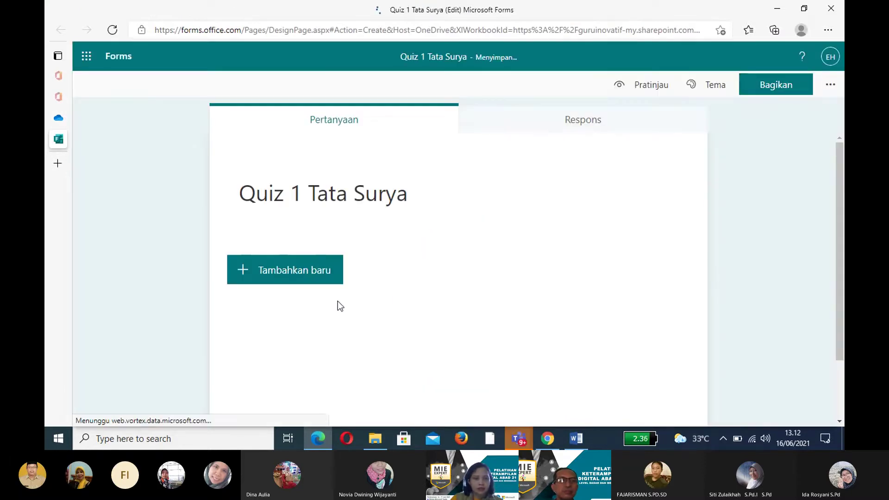
- Add a choice question titled "Pusat tata surya adalah...", copying the title from the Word document soal tata surya
click(293, 280)
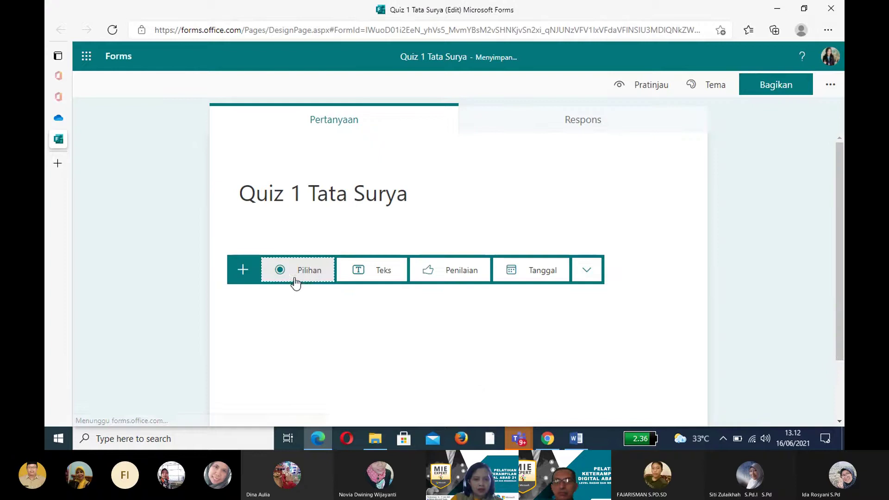
click(306, 273)
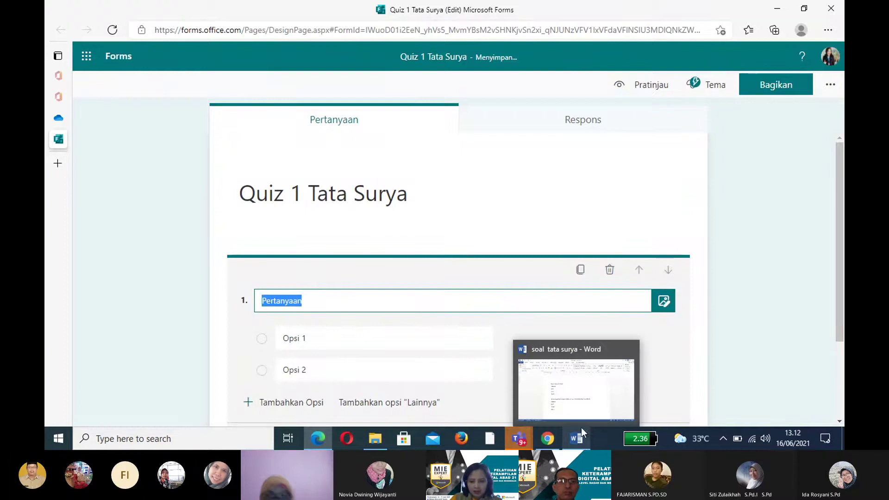
click(581, 420)
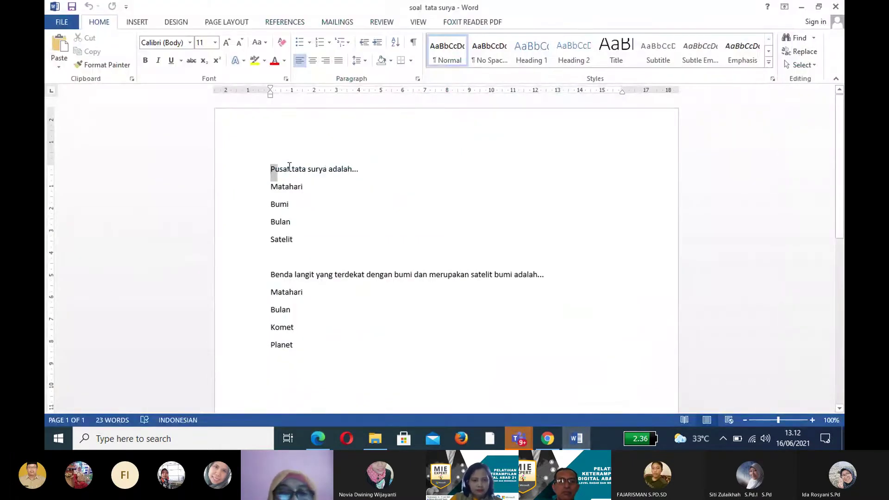
drag(272, 169, 349, 170)
key(ctrl+c)
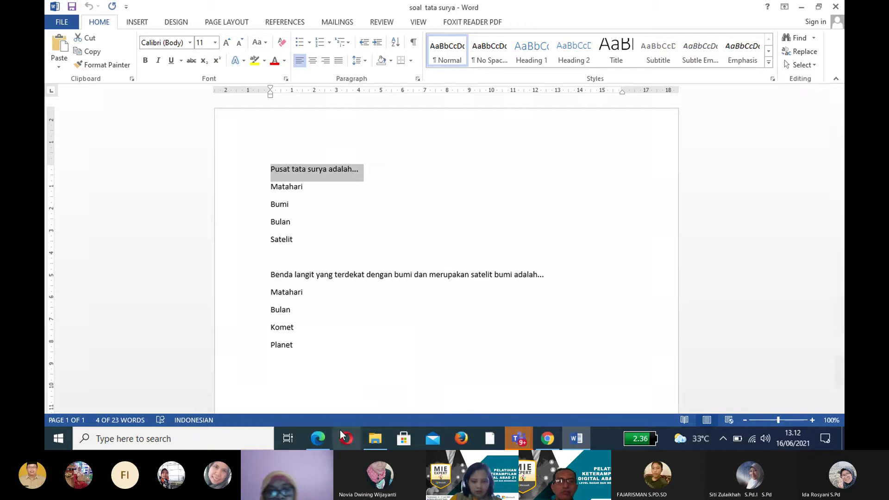
mouse_move(308, 448)
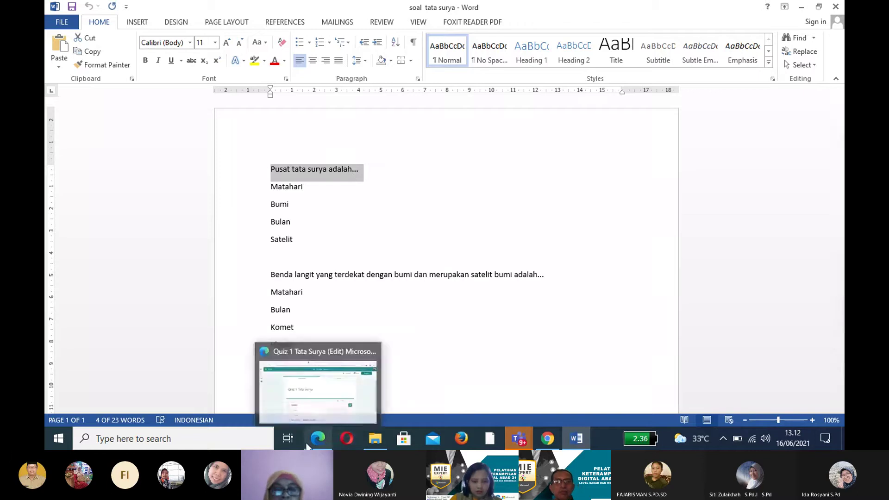
click(322, 396)
key(BackSpace)
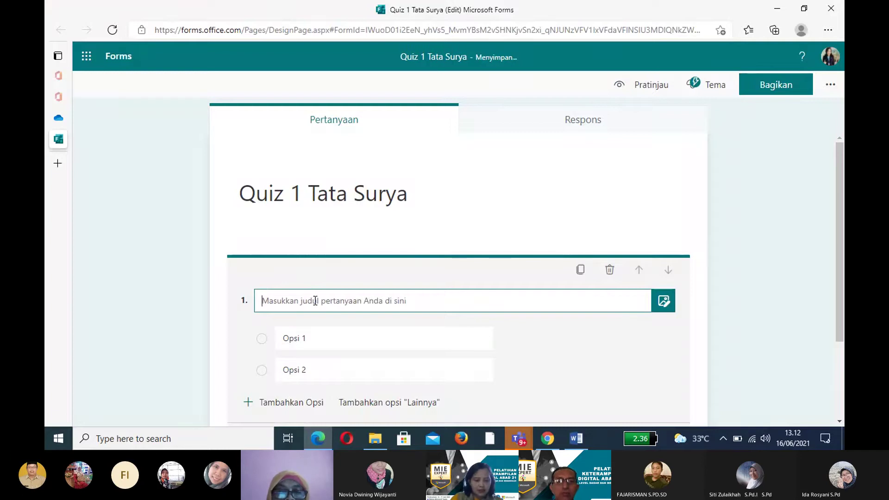
key(ctrl+v)
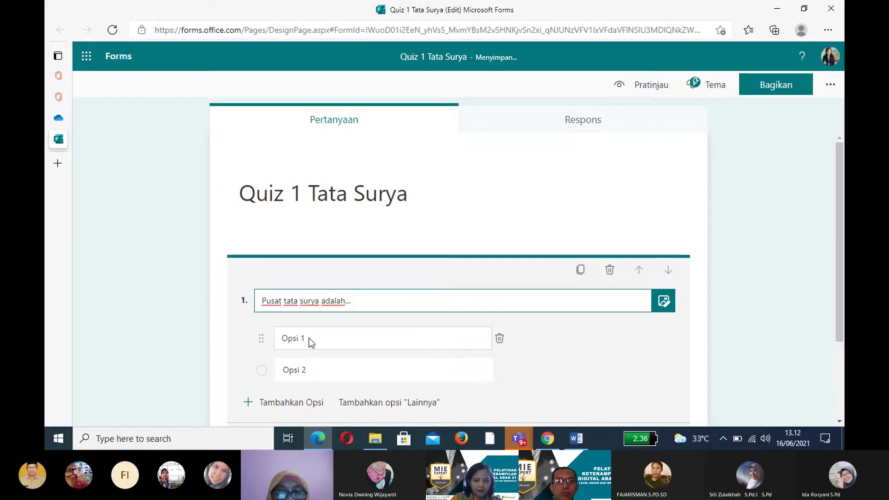
- Copy the answers Matahari, Bumi, Bulan and Satelit from the Word document into question 1, starting at its first option
click(284, 338)
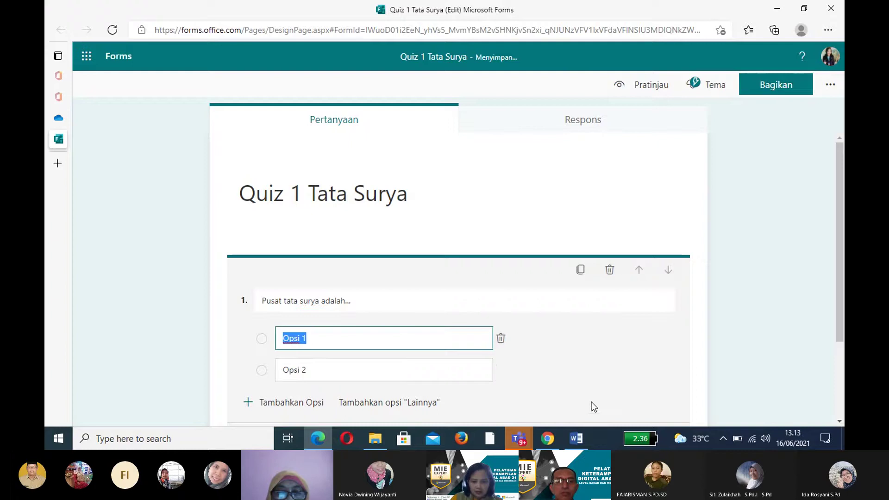
mouse_move(576, 439)
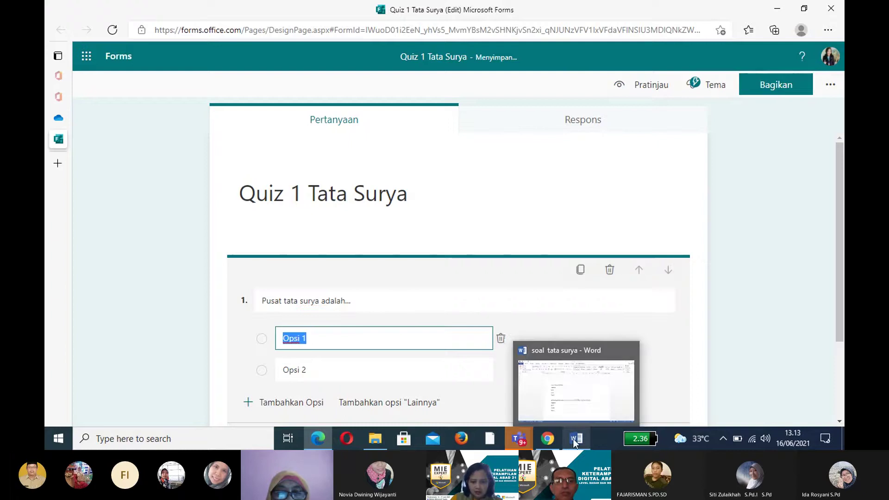
click(574, 399)
drag(271, 186, 304, 255)
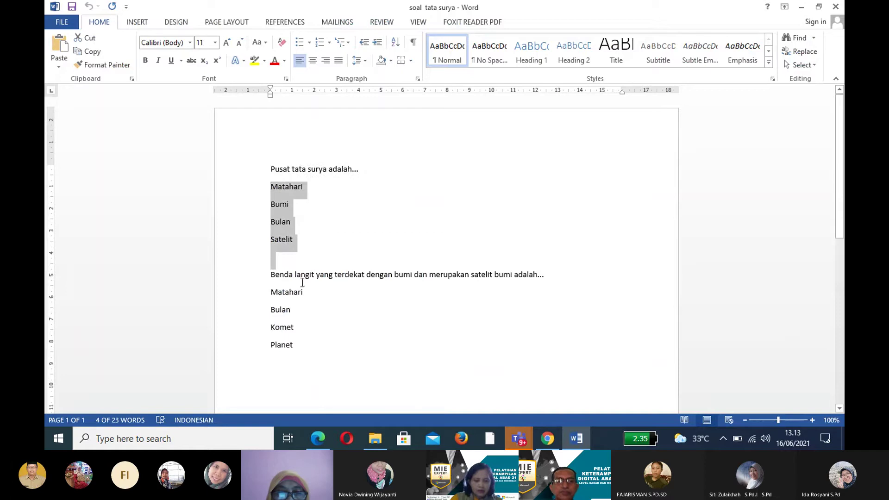
mouse_move(318, 432)
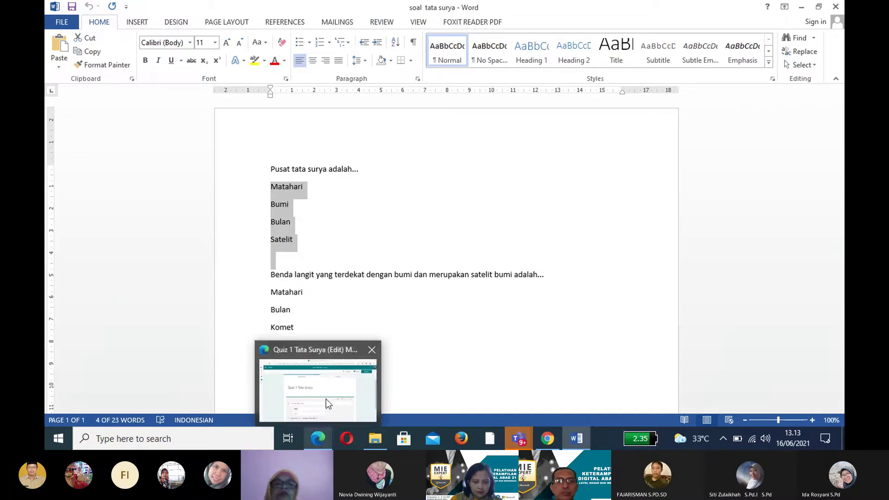
click(327, 402)
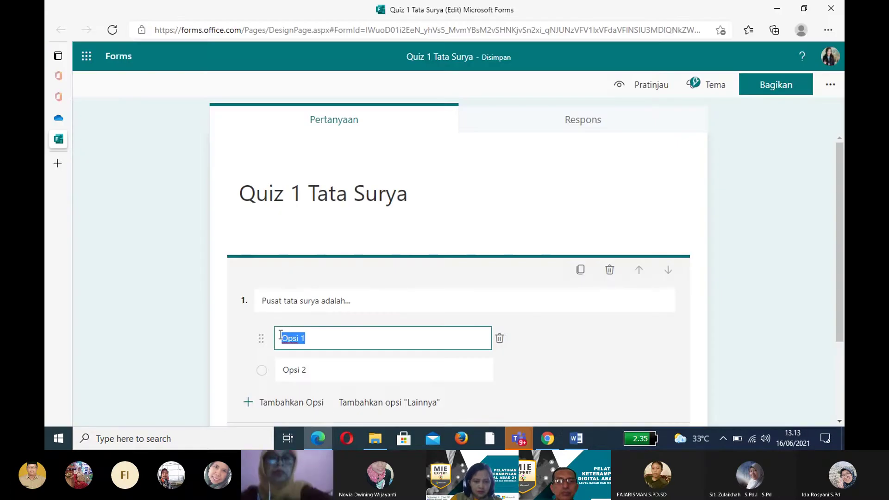
text(Matahari Bumi Bulan)
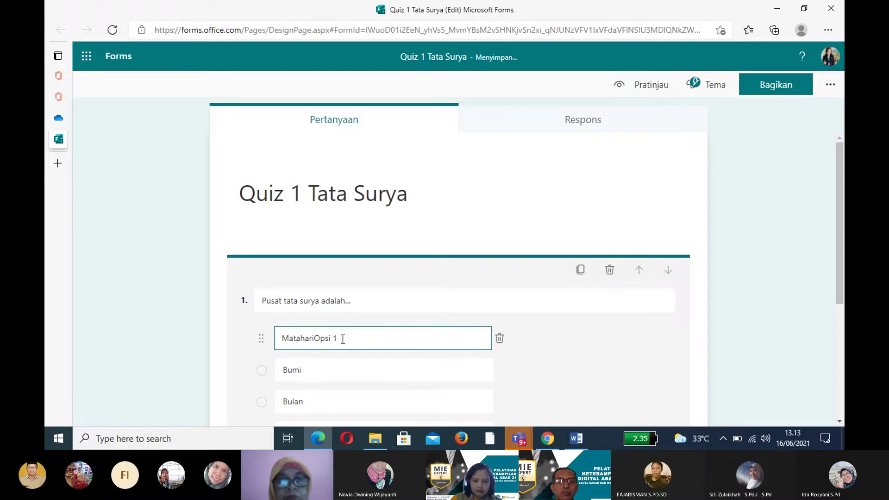
- Remove the leftover placeholder text "Opsi 1" after Matahari in the first option and leave question editing
key(Delete)
key(Delete)
key(Delete)
key(Delete)
key(Delete)
key(Delete)
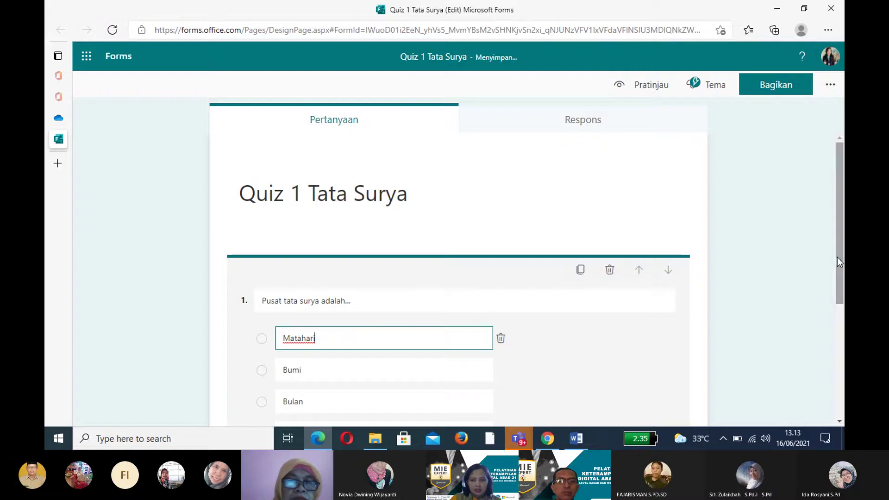
click(769, 287)
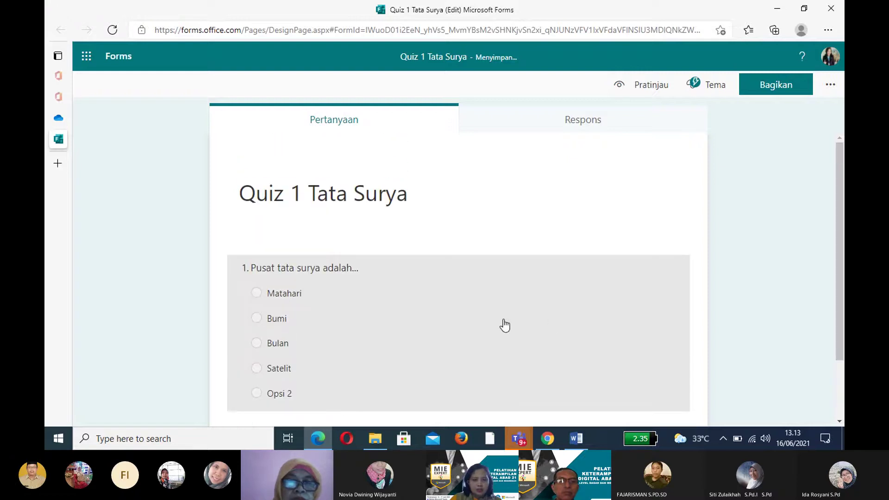
- Delete the leftover "Opsi 2" choice below Satelit from question 1 of the Quiz 1 Tata Surya form
click(410, 359)
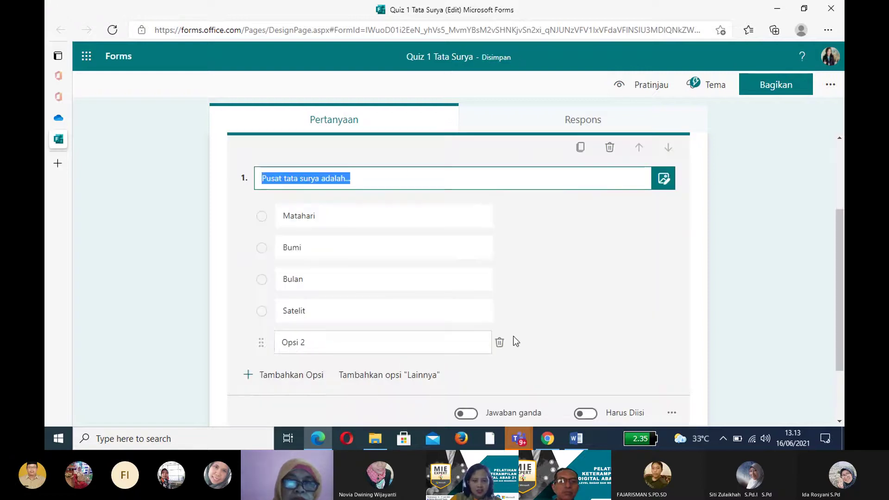
click(500, 343)
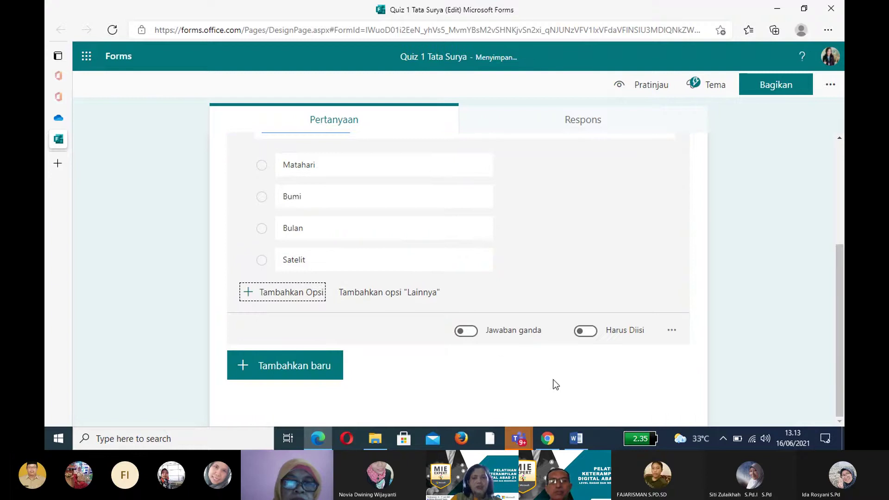
scroll(552, 383, up, 3)
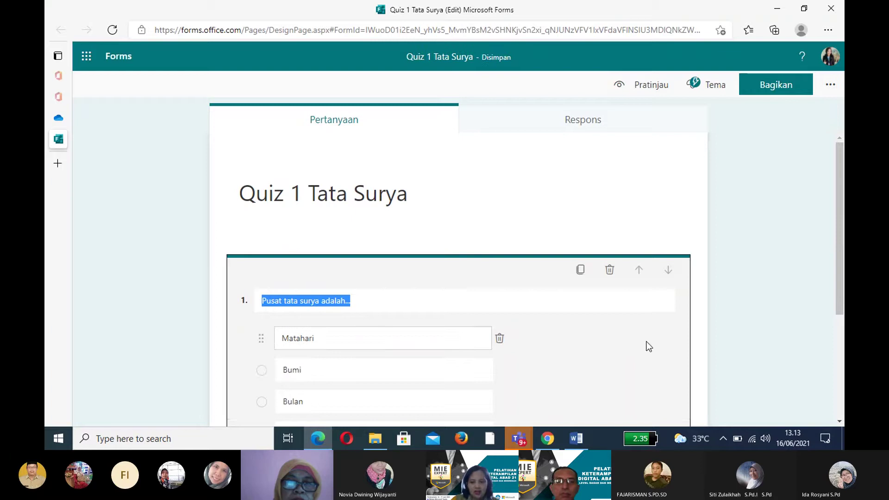
- Make the question "Pusat tata surya adalah..." required and leave question editing
scroll(648, 347, down, 2)
scroll(649, 346, down, 1)
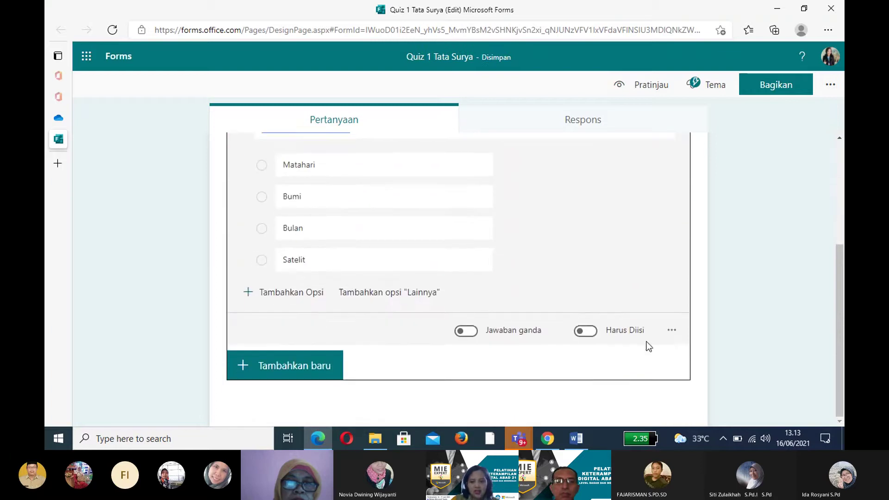
click(586, 331)
scroll(593, 330, up, 3)
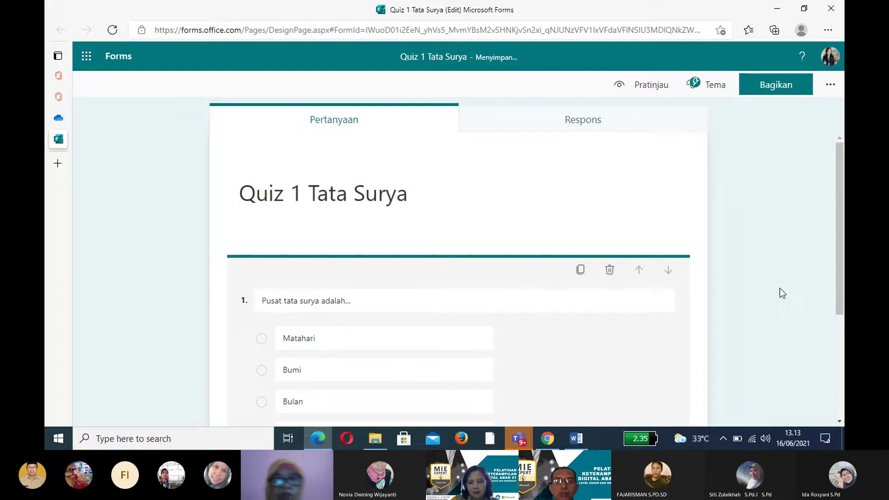
drag(838, 253, 838, 301)
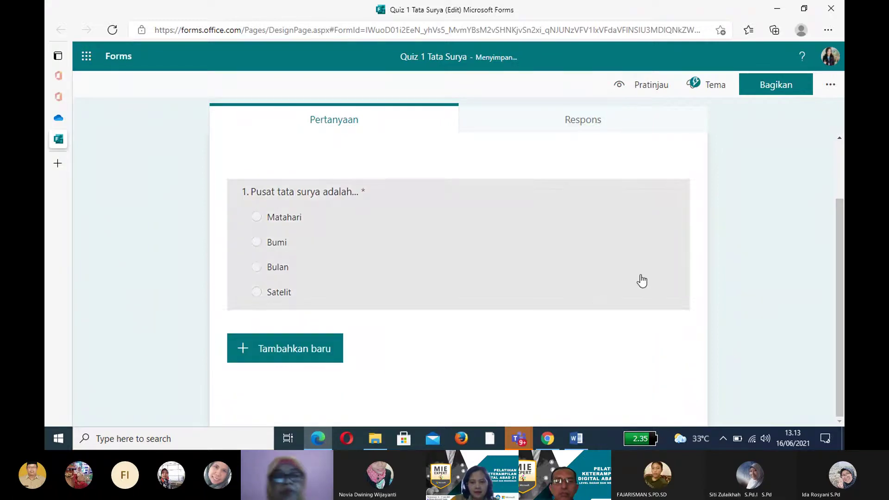
- Review question 1 together with the form's response settings and its sharing options
click(596, 307)
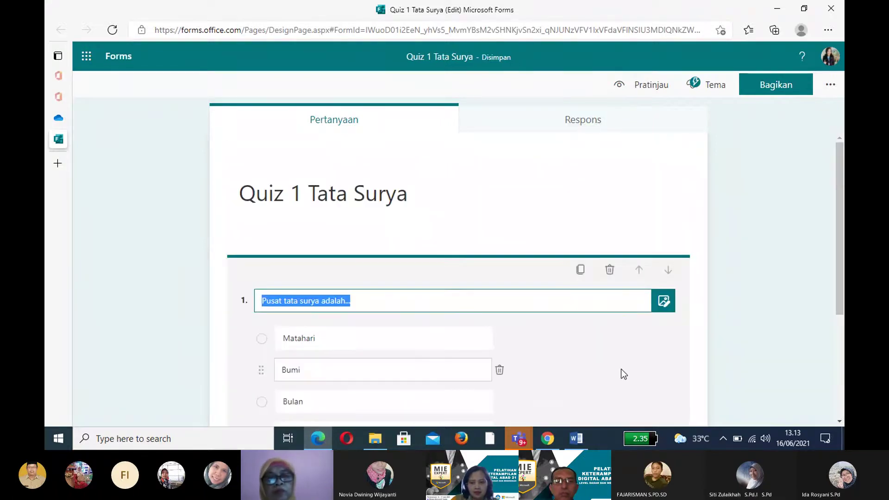
scroll(626, 370, down, 3)
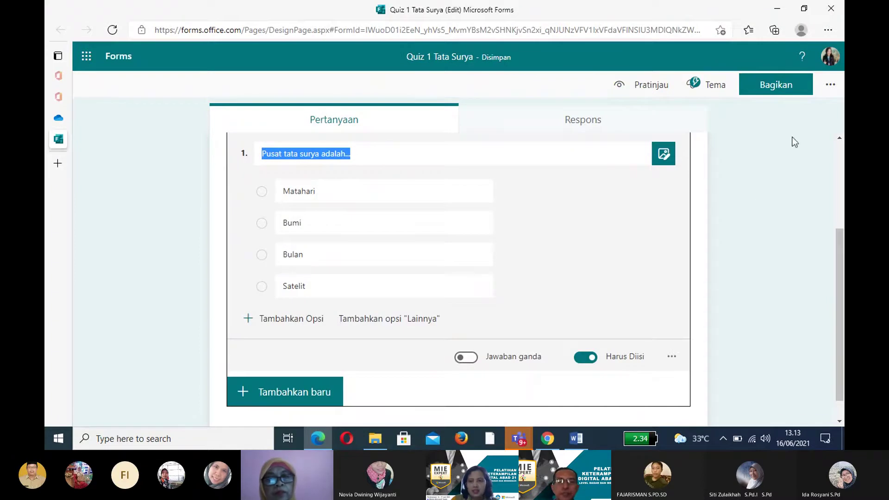
click(830, 85)
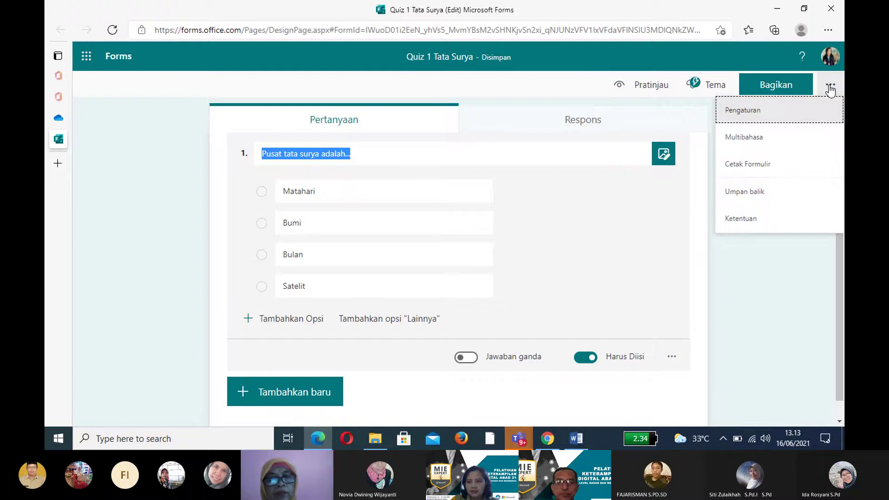
click(750, 113)
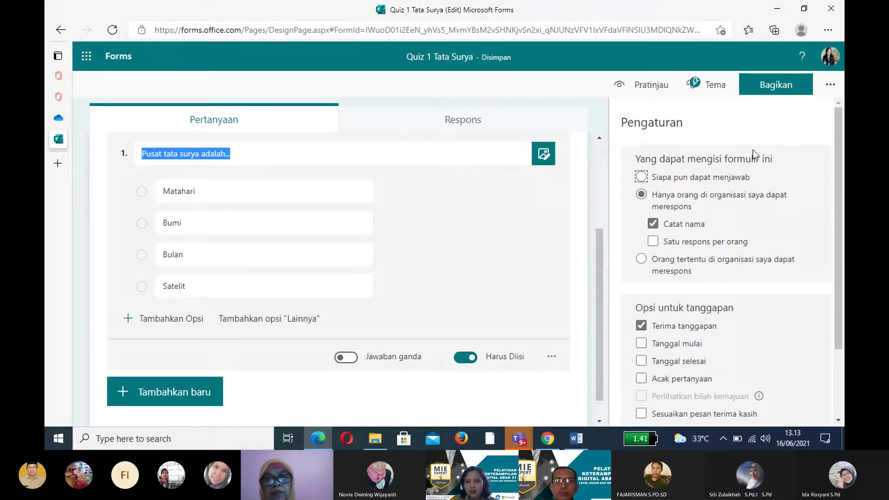
click(772, 95)
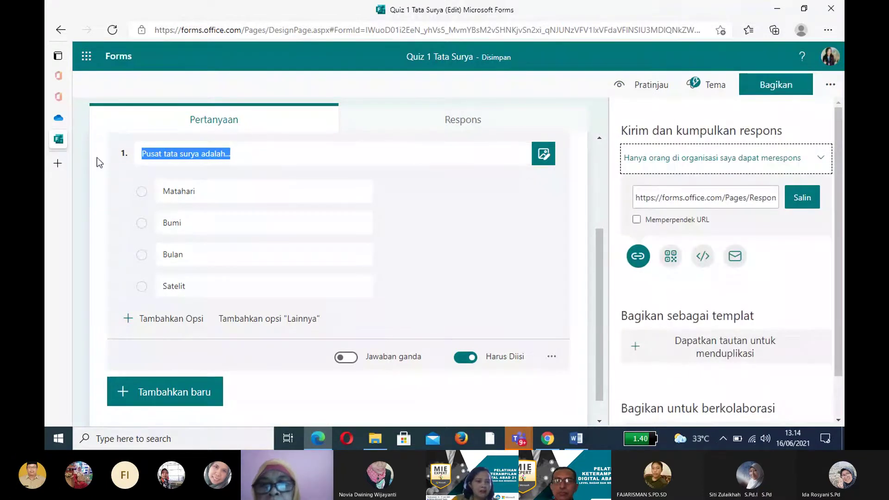
- Back in the Nilai Ulangan Harian Tata Surya folder in OneDrive, create a second Forms for Excel file named "Quiz 2 Tata Surya"
click(63, 121)
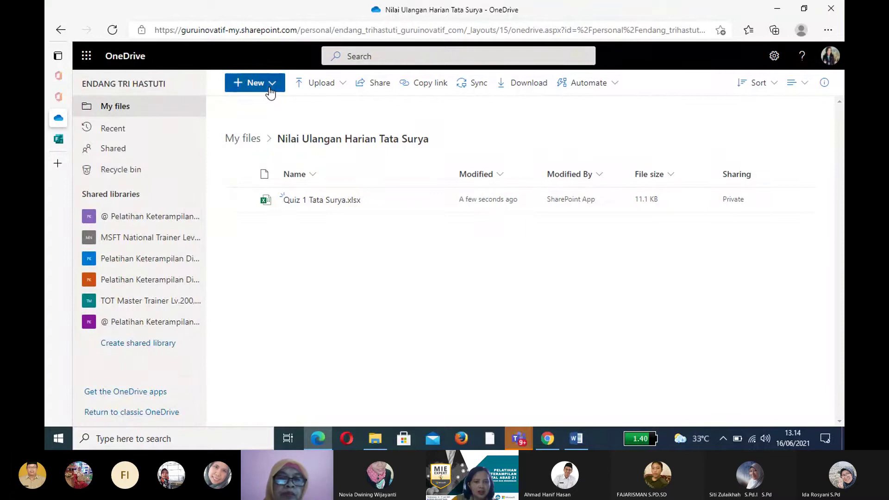
click(270, 92)
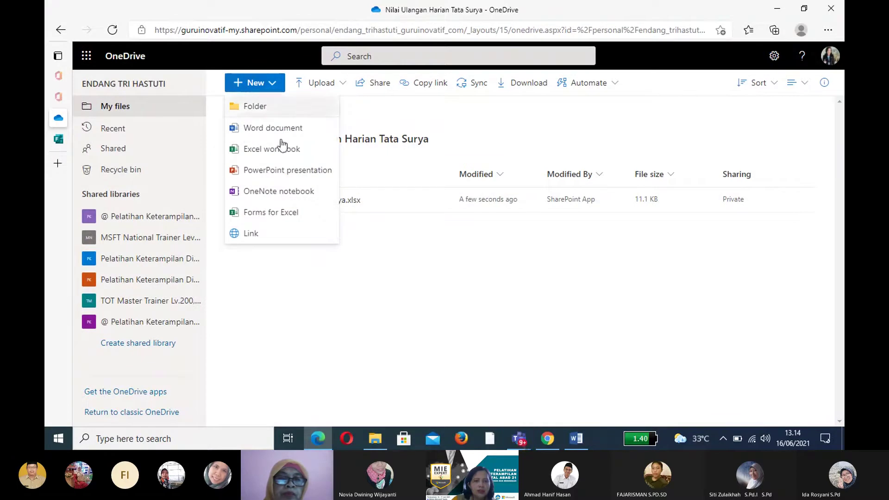
click(269, 216)
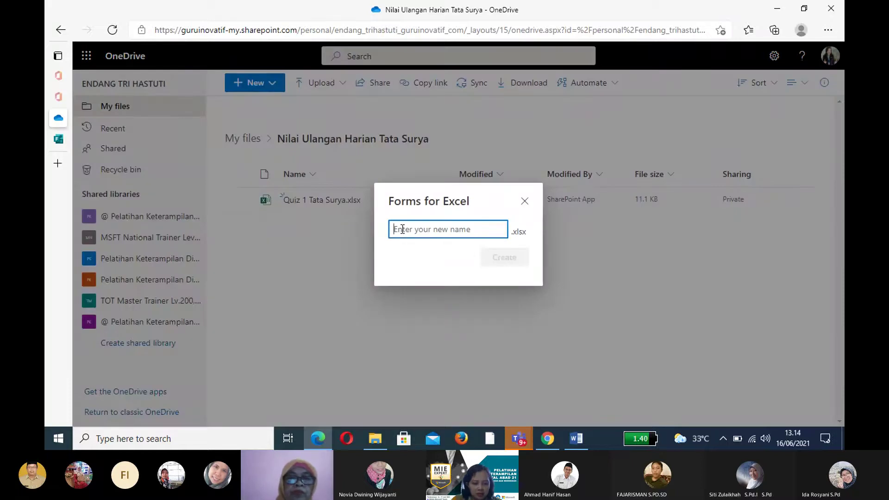
text(Quiz 2)
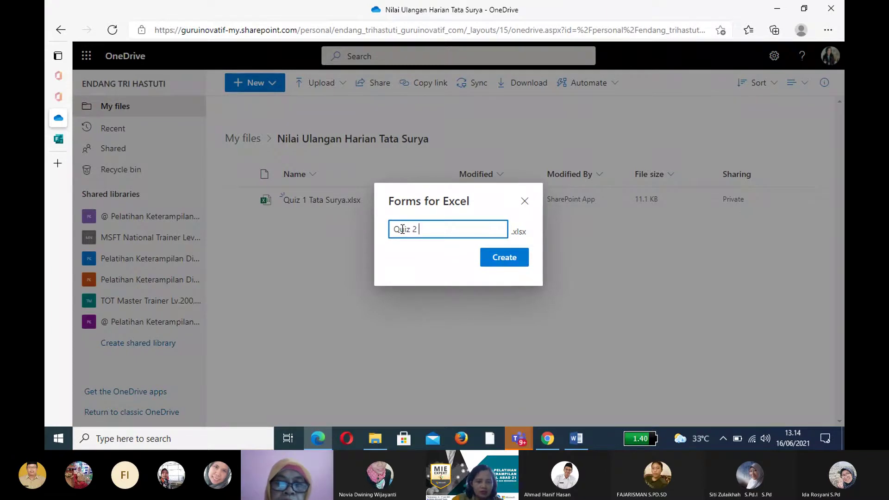
text( tata Surya)
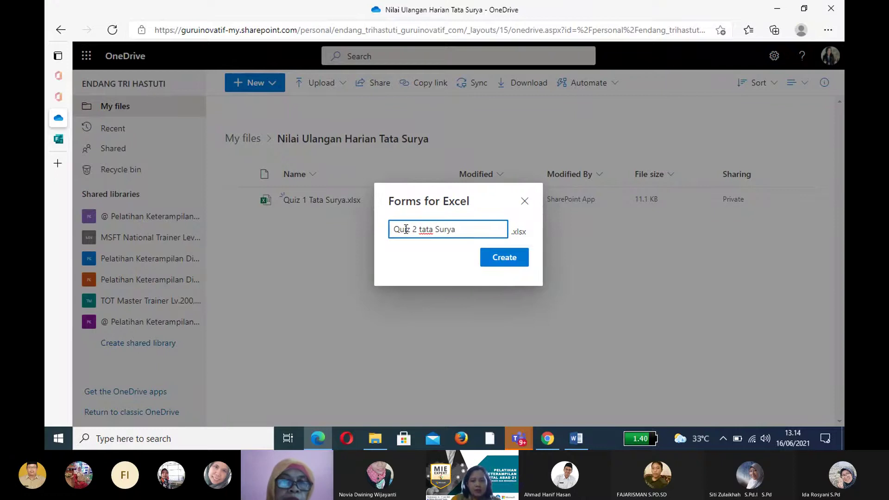
click(422, 228)
key(BackSpace)
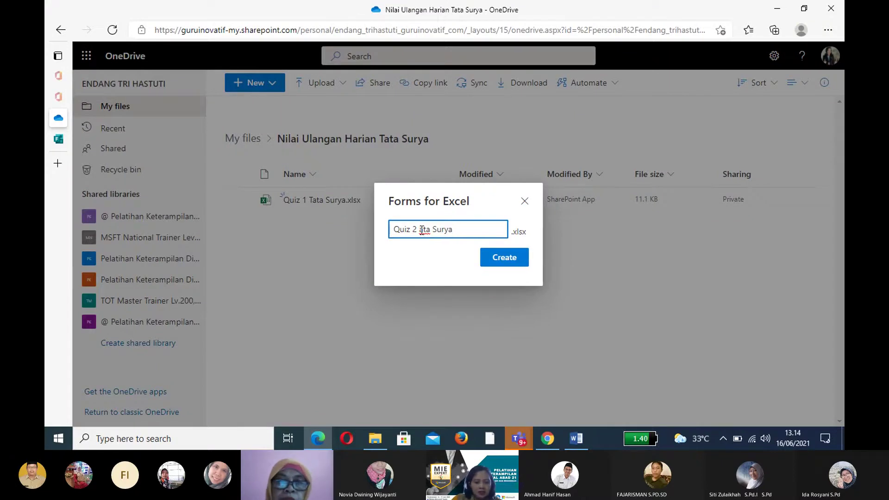
text(T)
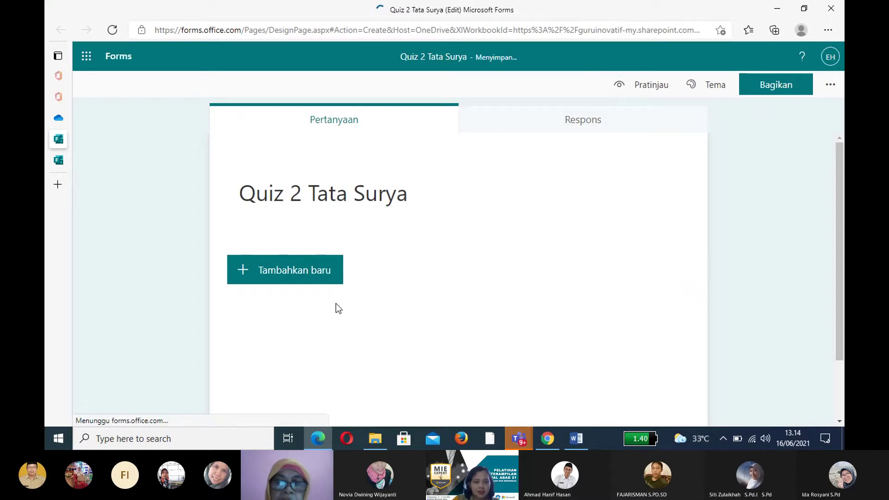
- Add a choice question titled "Benda langit yang terdekat dengan bumi dan merupakan satelitbumi adalah...", copying the title from the Word document soal tata surya
click(291, 280)
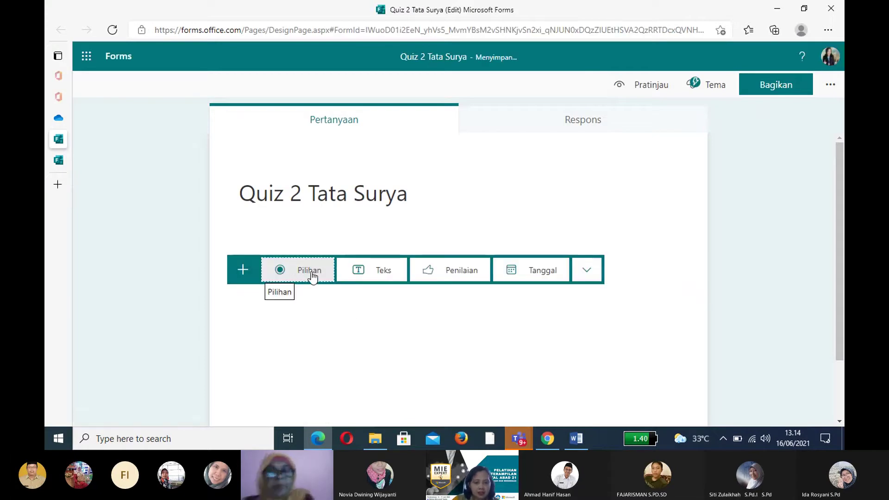
click(311, 271)
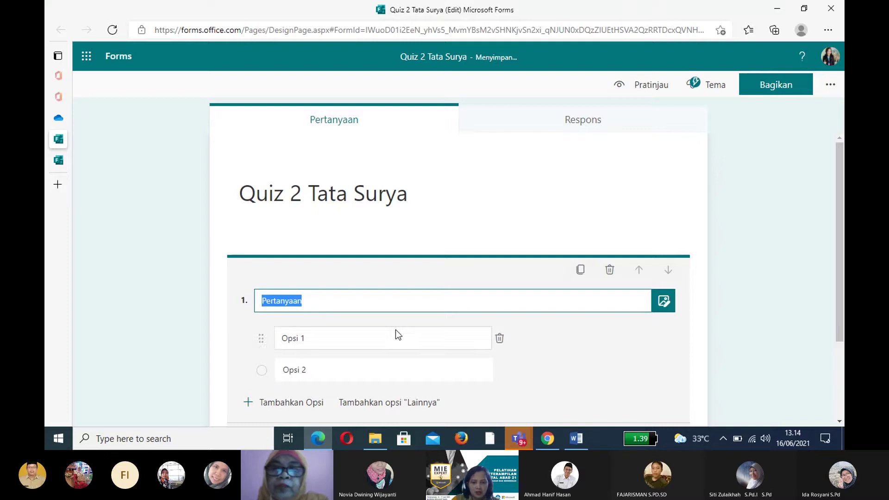
mouse_move(579, 441)
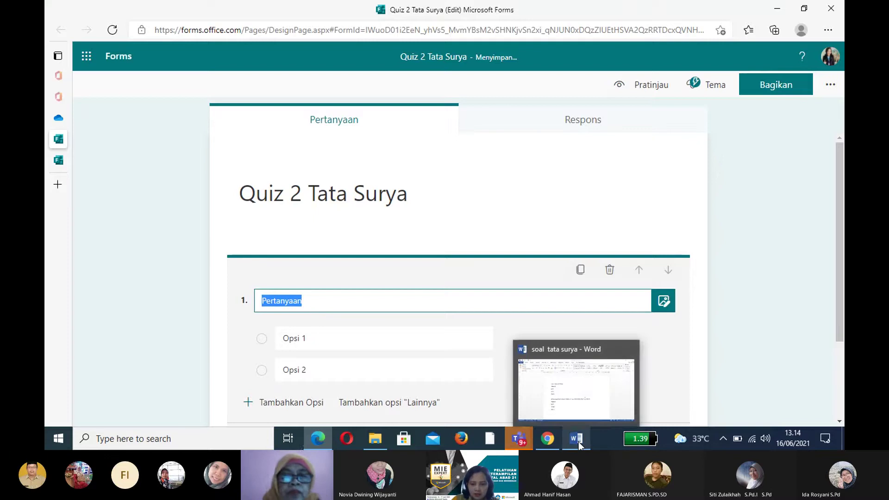
click(580, 387)
drag(270, 274, 577, 282)
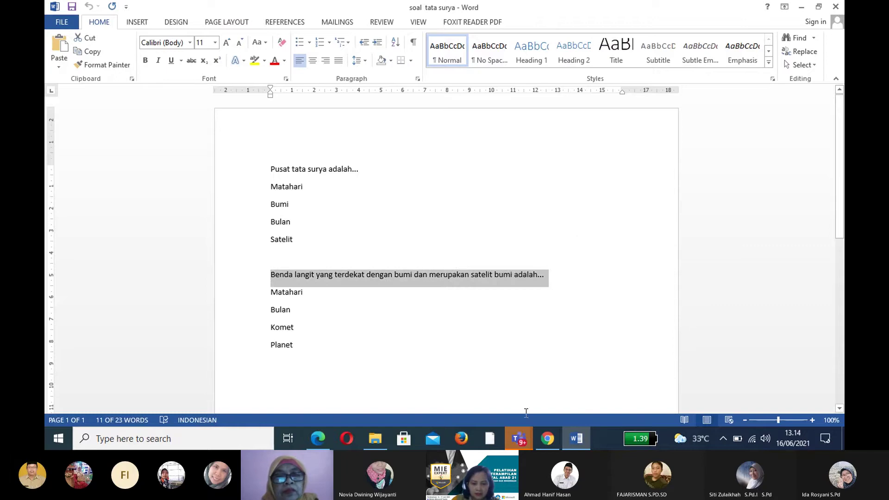
mouse_move(315, 438)
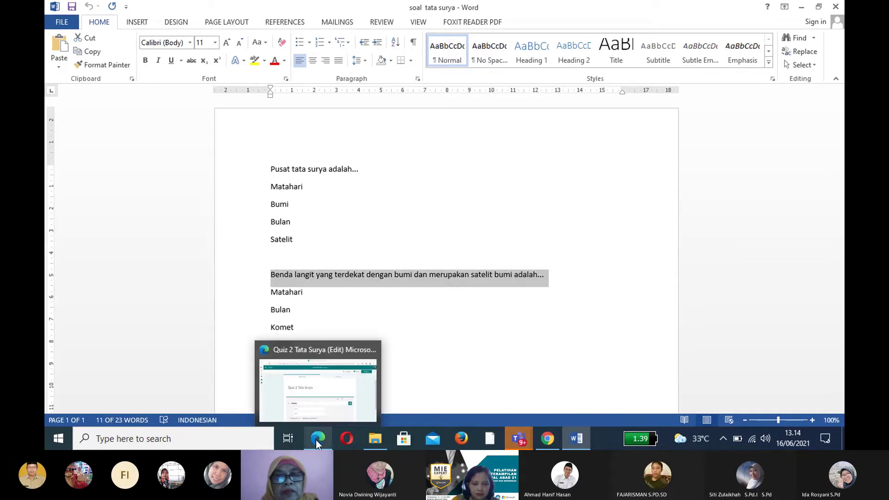
click(326, 399)
key(BackSpace)
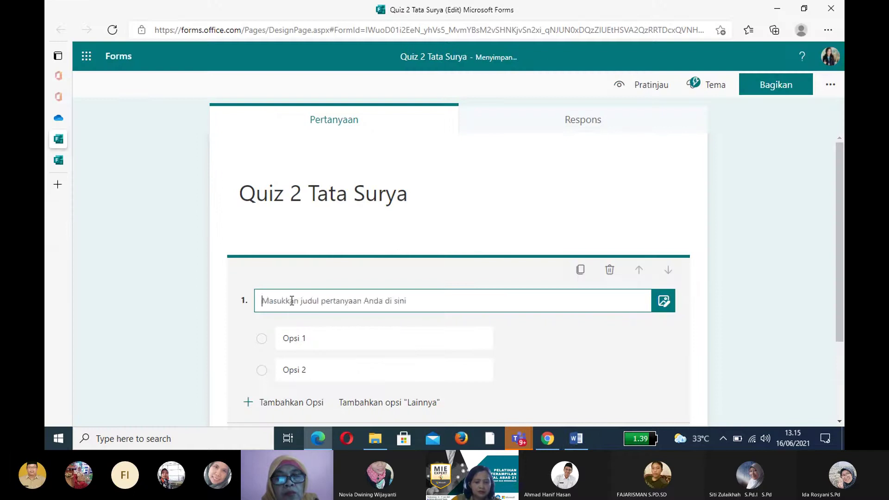
text(Benda langit yang terdekat dengan bumi dan merupakan satelitbumi adalah...)
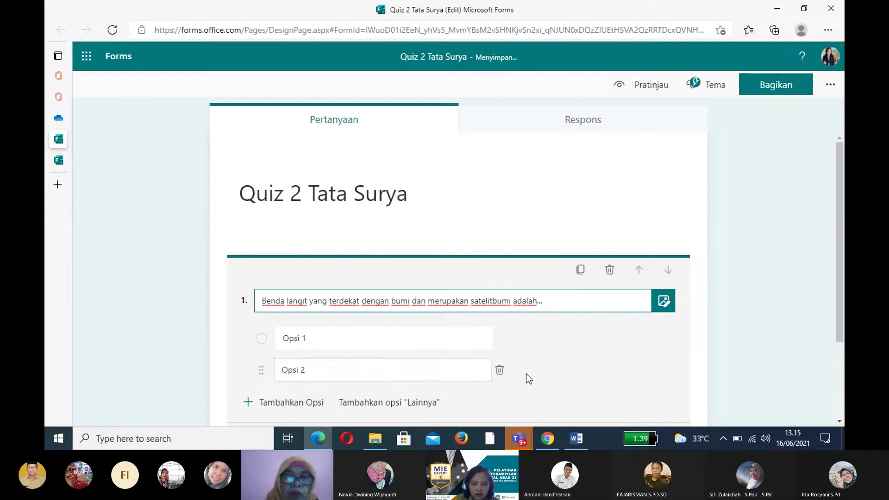
- Copy the answers Matahari, Bulan, Komet and Planet from the Word document into the question, starting at its first option, and leave question editing
mouse_move(576, 438)
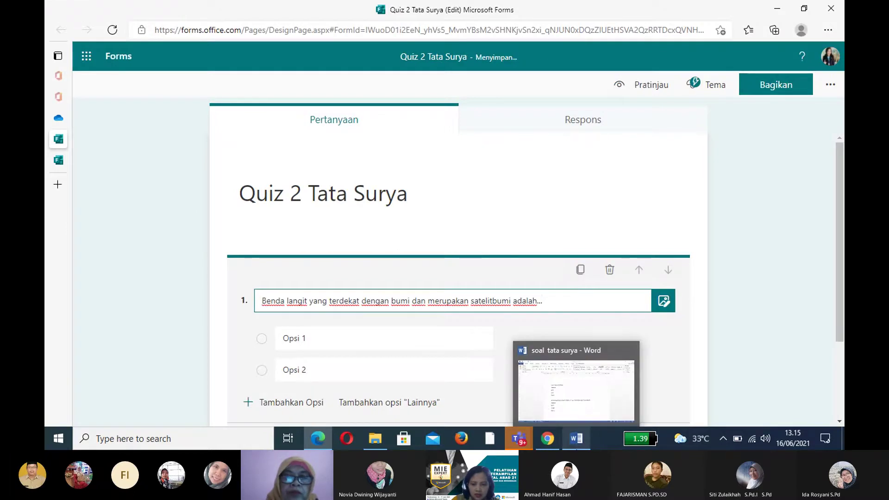
click(581, 405)
drag(271, 291, 309, 359)
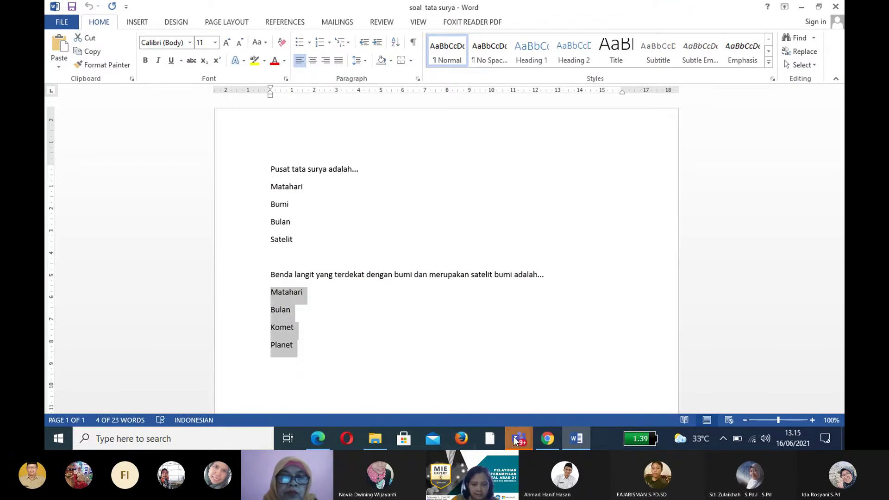
mouse_move(321, 436)
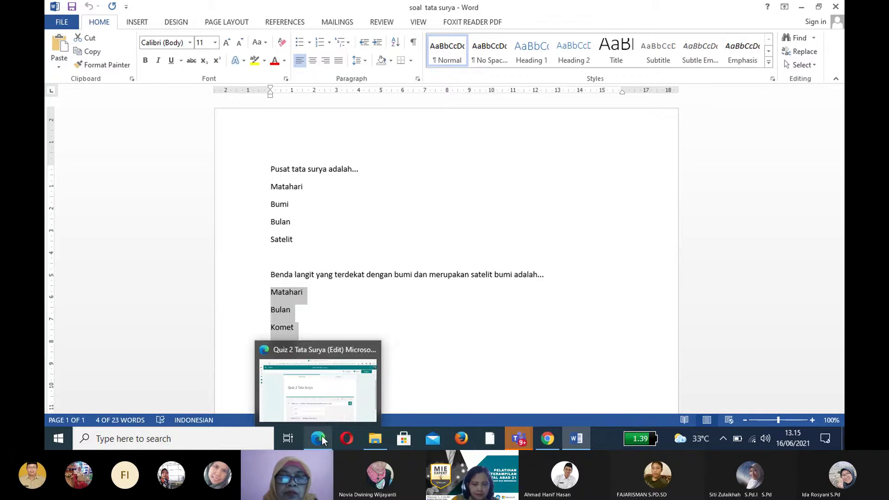
click(332, 407)
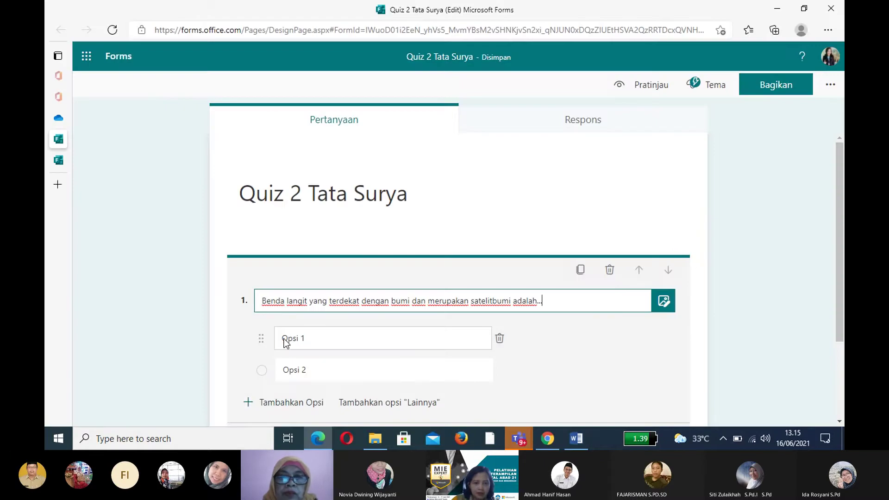
click(284, 338)
text(Matahari Bulan Komet)
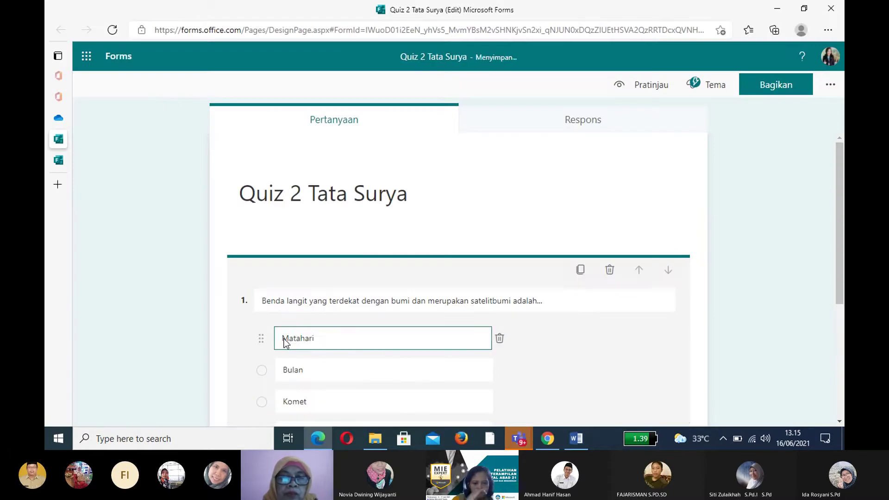
click(838, 264)
scroll(839, 278, down, 3)
scroll(500, 346, up, 3)
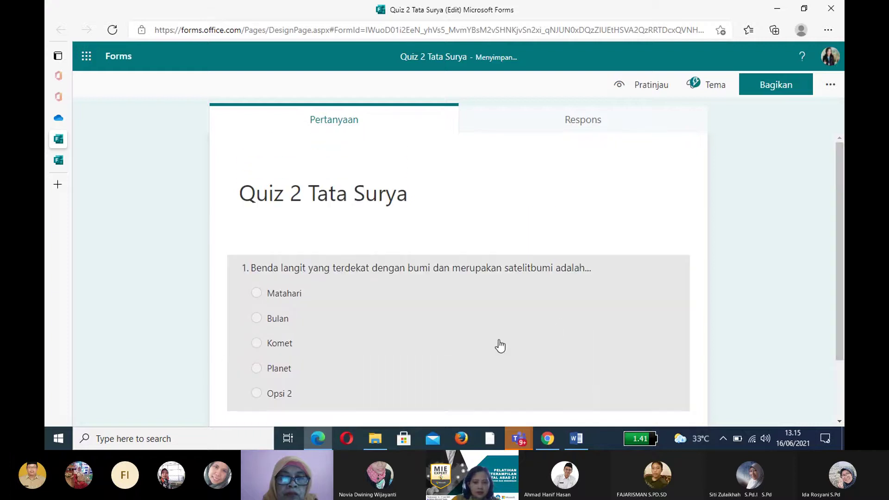
- Delete the leftover "Opsi 2" choice below Planet, make the question required and leave question editing
click(457, 356)
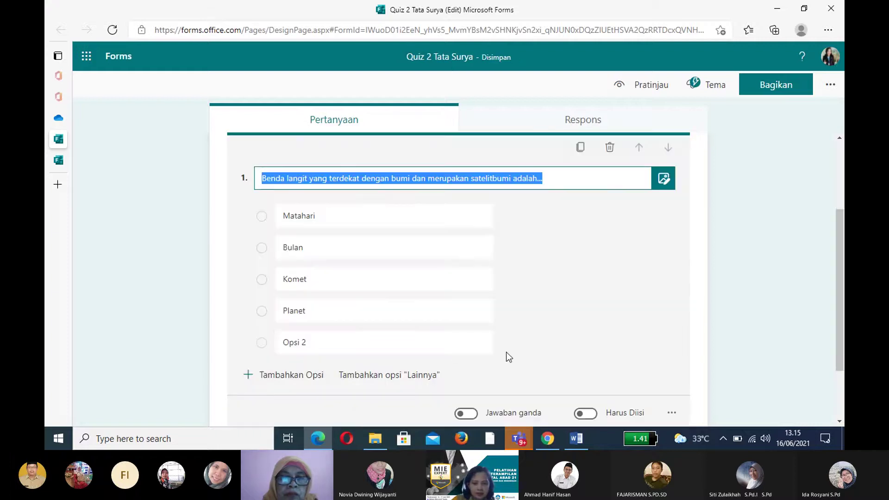
click(500, 345)
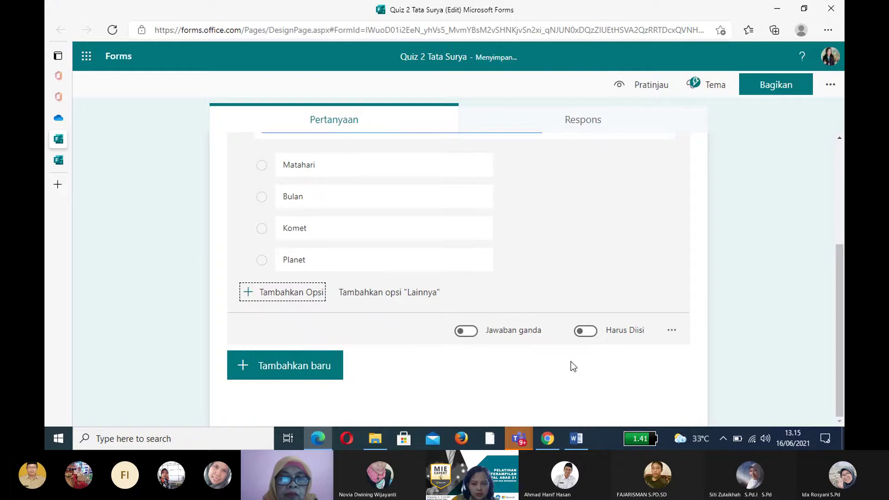
scroll(592, 339, up, 4)
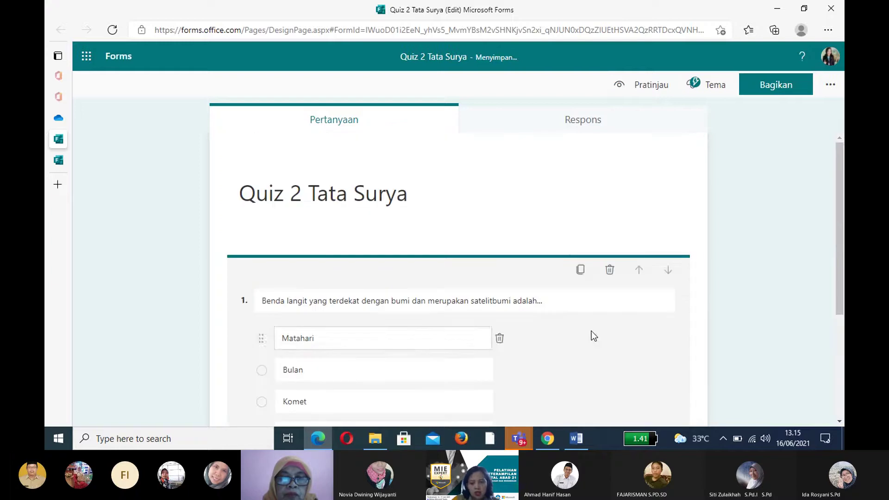
click(843, 252)
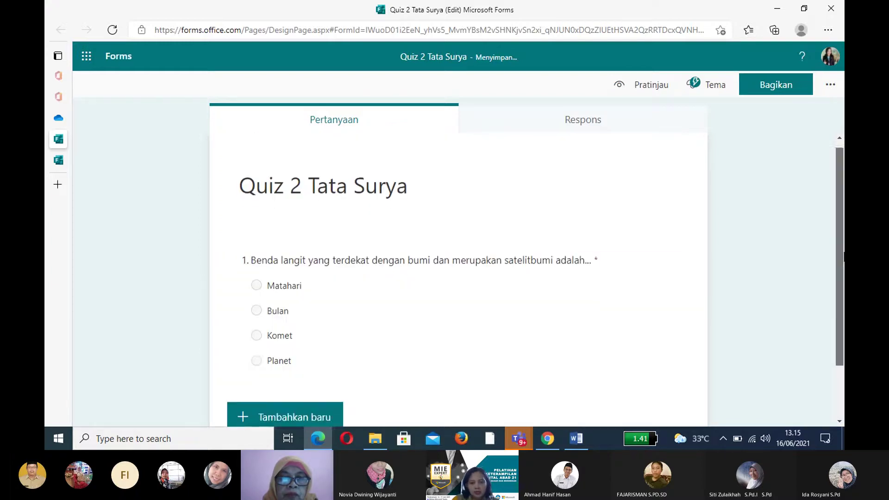
- Check who can respond to Quiz 2 Tata Surya in the form settings and view its link-sharing options
drag(844, 257, 843, 319)
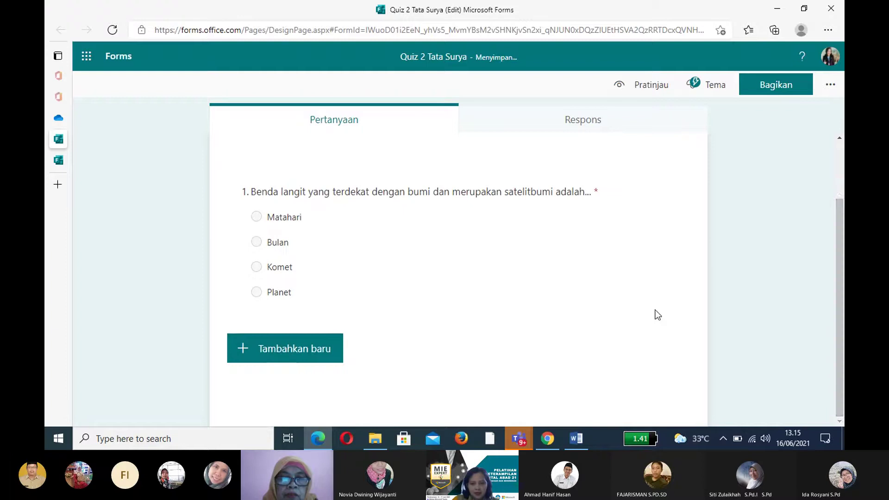
scroll(602, 313, up, 2)
click(554, 322)
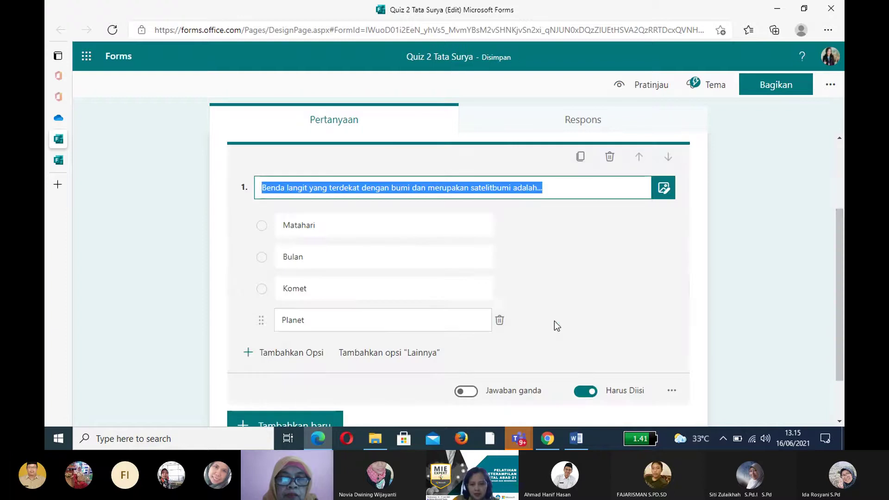
click(831, 88)
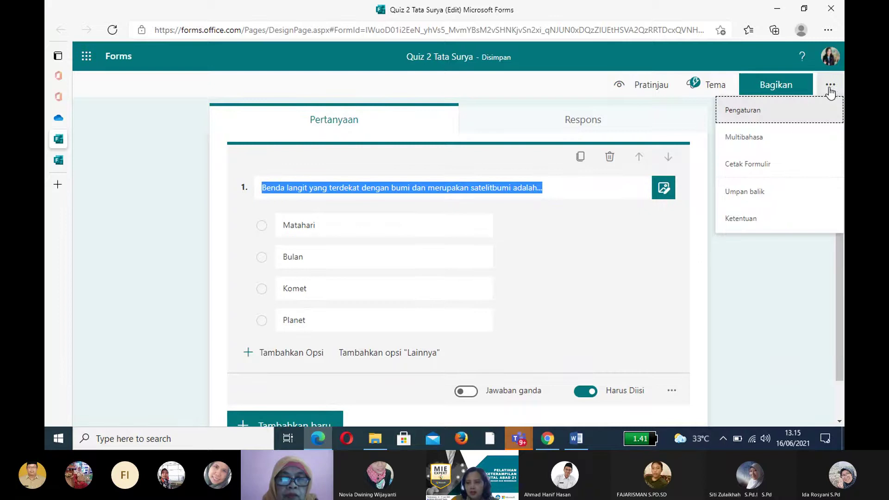
click(740, 117)
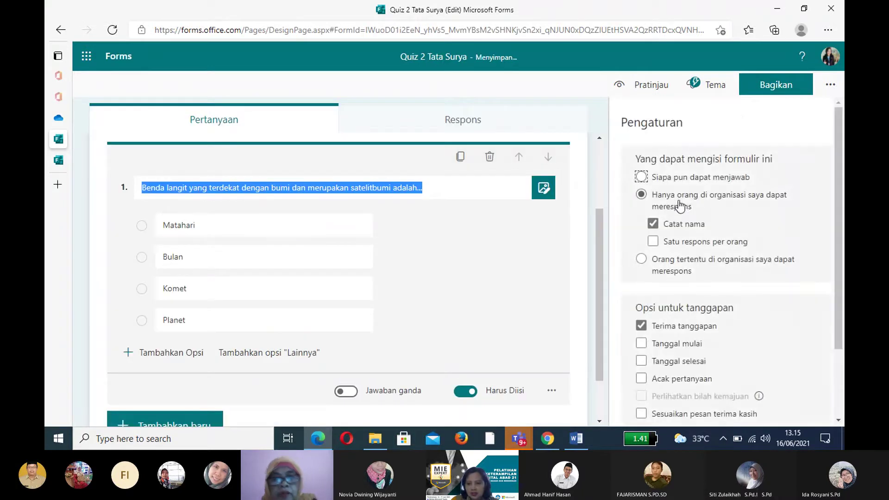
click(776, 90)
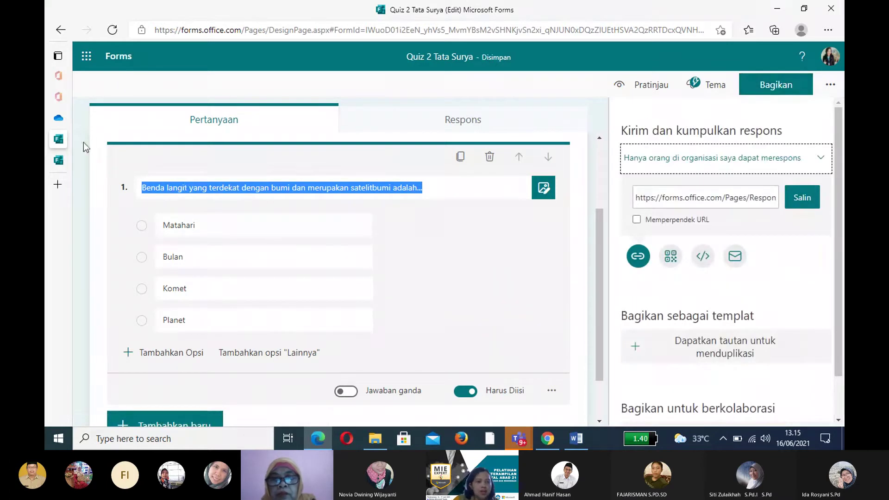
- Back in the OneDrive folder Nilai Ulangan Harian Tata Surya, create a new Excel workbook
click(59, 118)
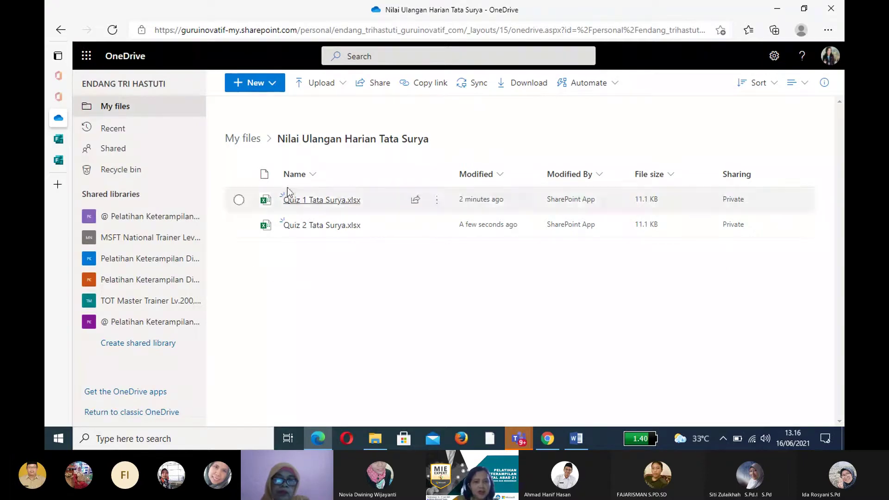
click(274, 93)
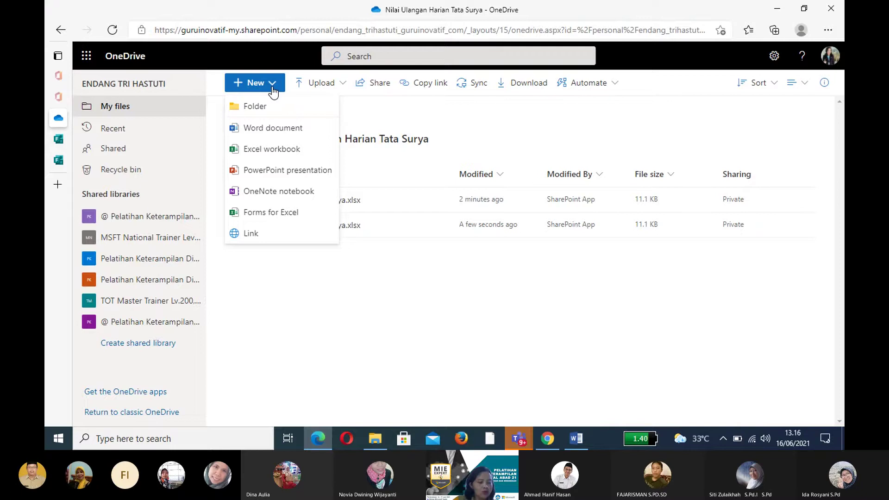
click(277, 155)
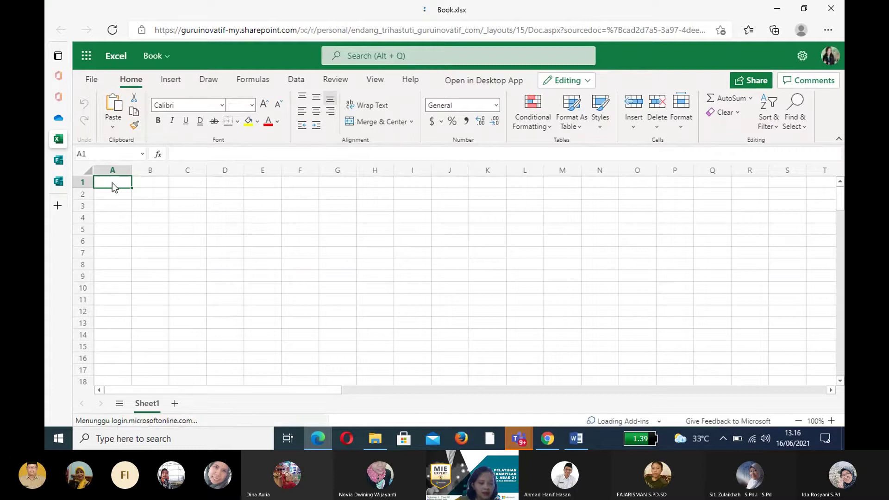
- Enter the column headings "Email 365" in A1 and "Nama Peserta" in B1
text(Em)
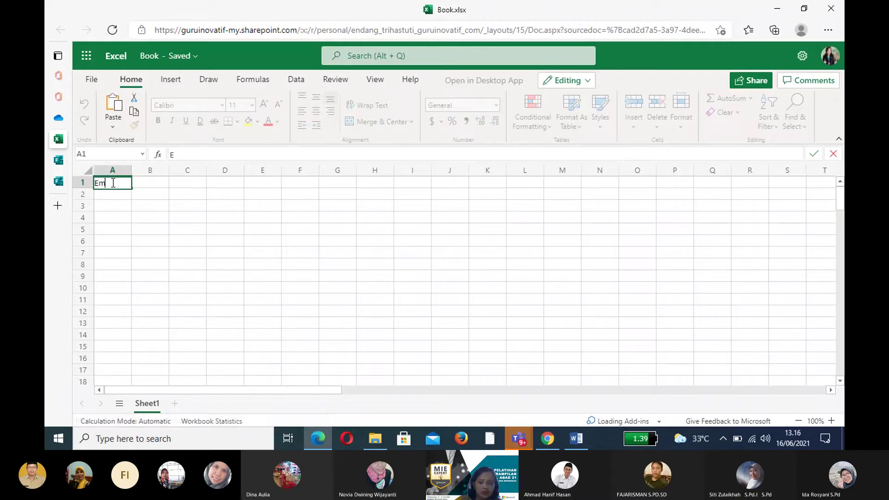
text(ail 365)
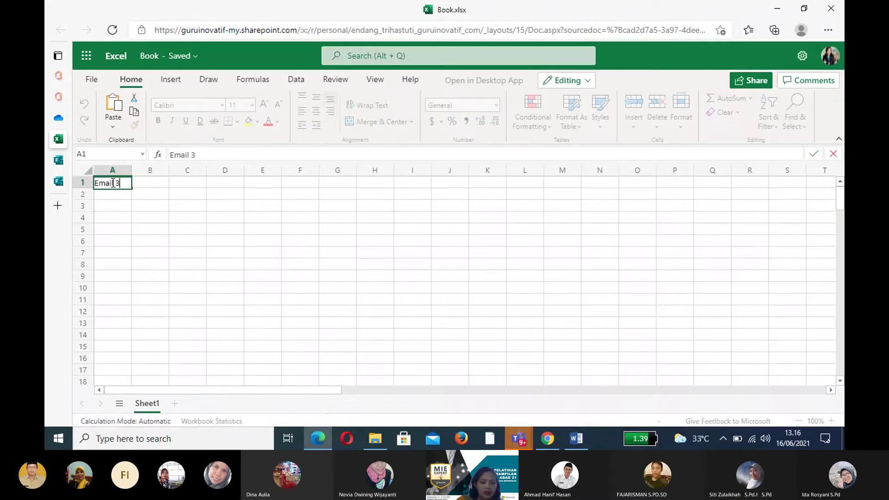
click(154, 181)
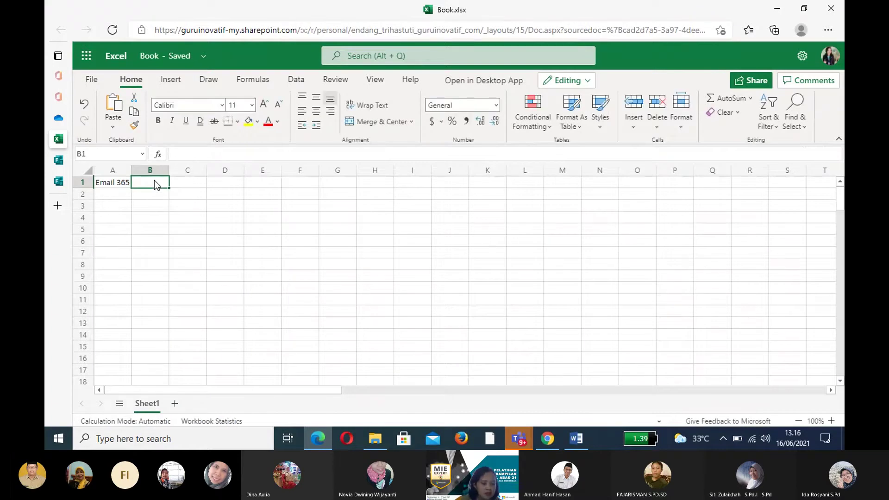
text(Nama P)
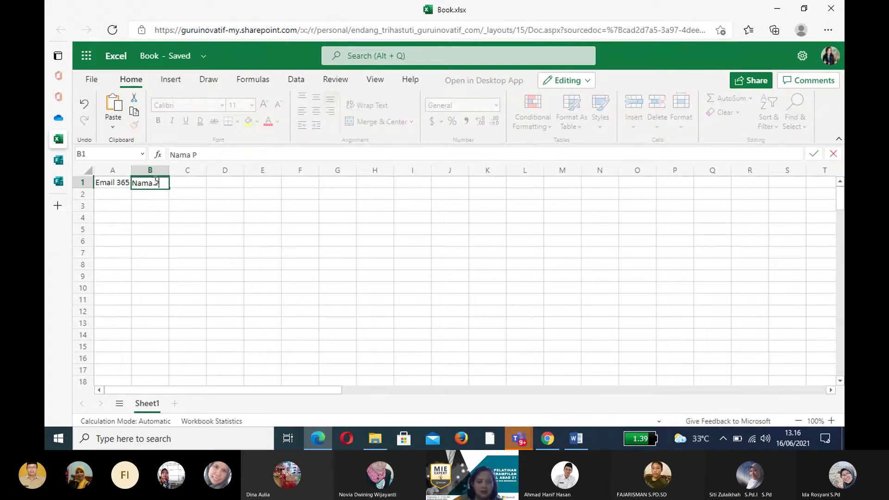
text(eserta)
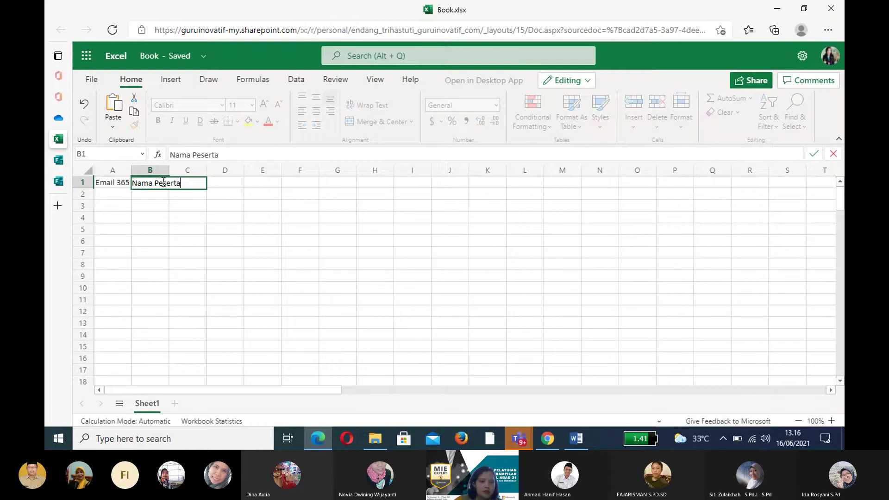
click(199, 195)
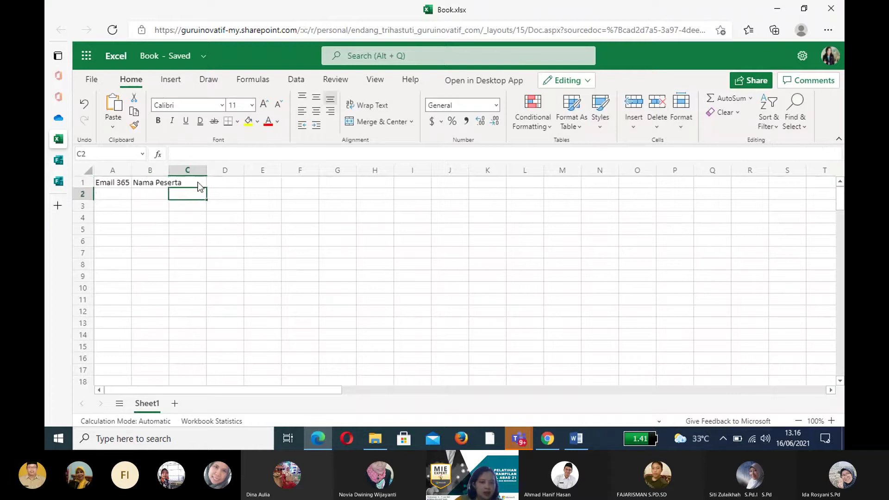
- Enter the headings "Jawaban 1" in C1 and "Jawaban 2" in D1
click(198, 183)
text(Ja)
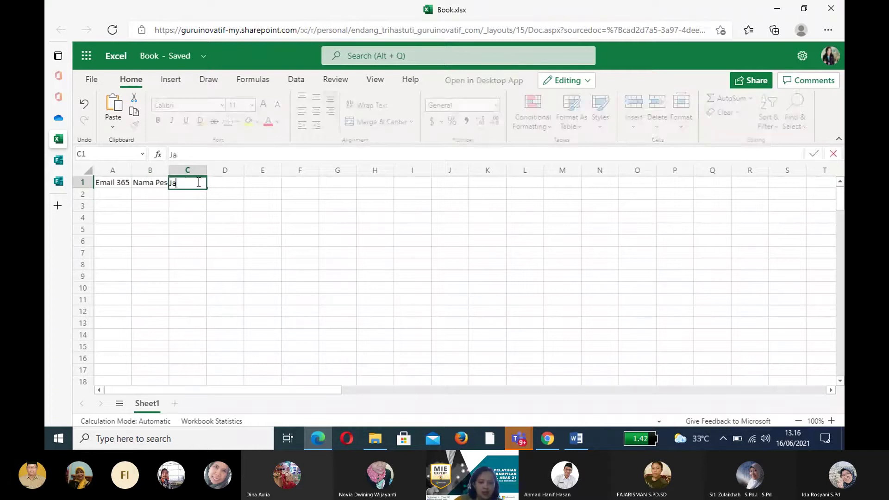
text(waban 1)
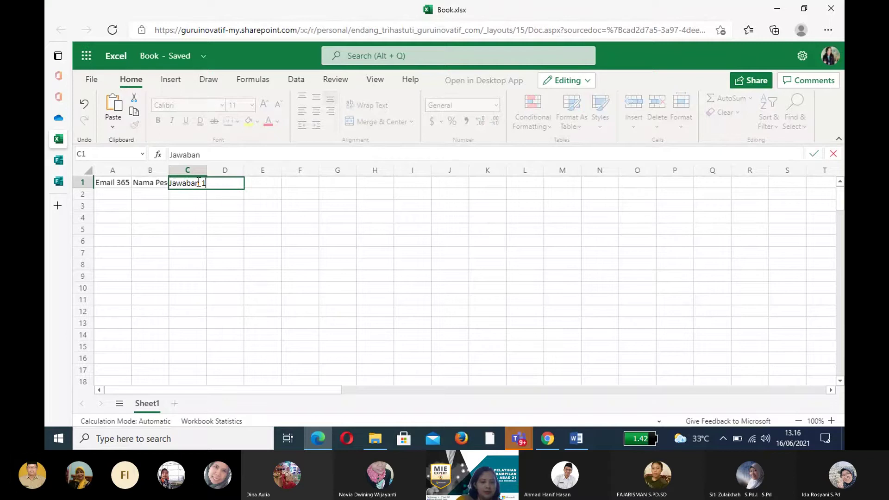
click(227, 196)
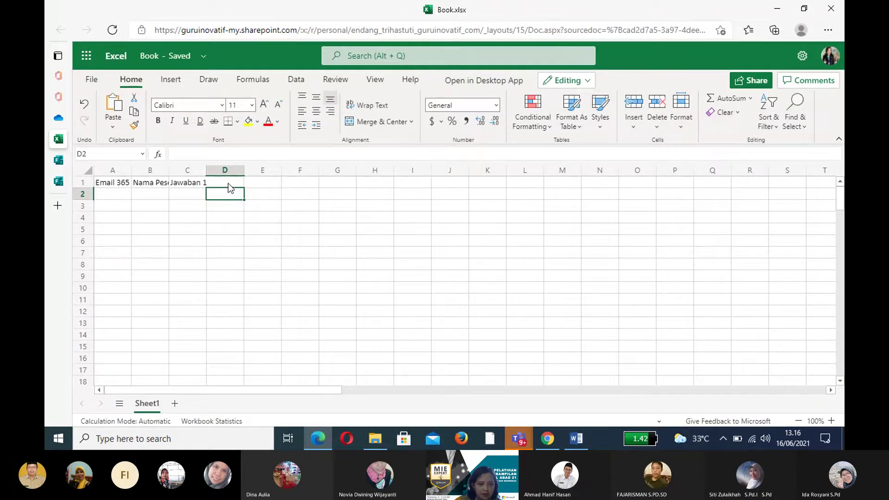
click(228, 184)
text(Jawa)
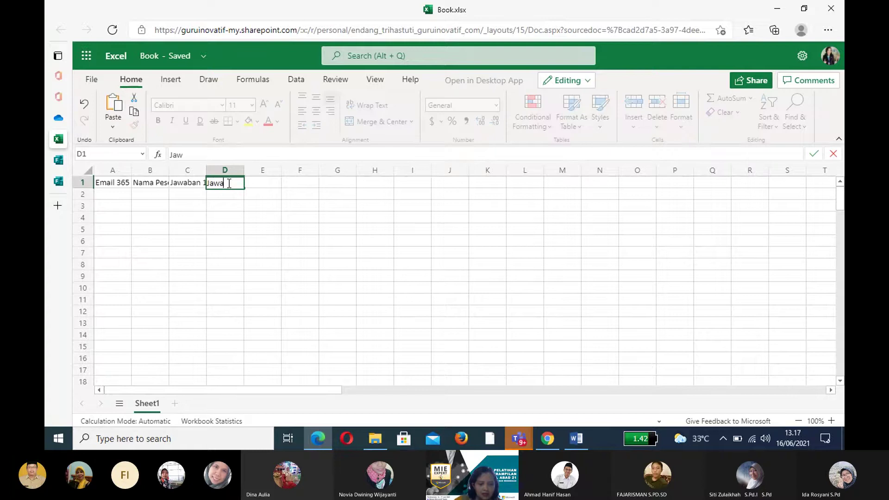
text(ban Ku)
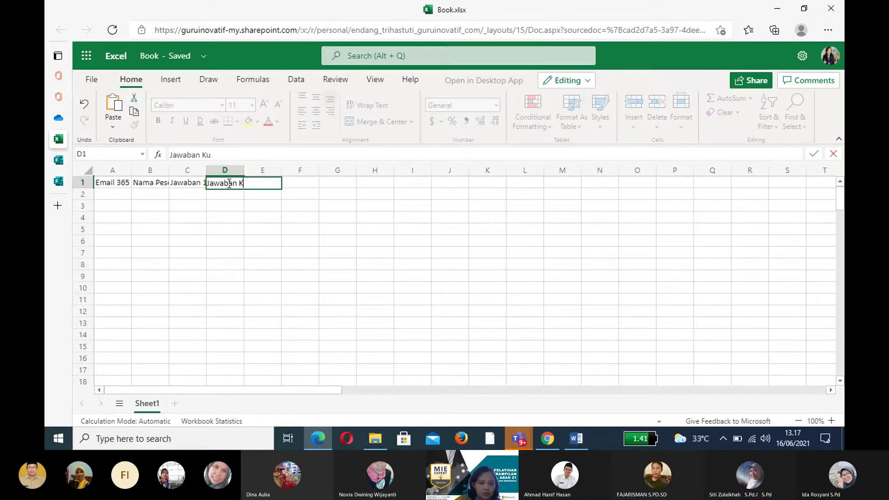
click(268, 196)
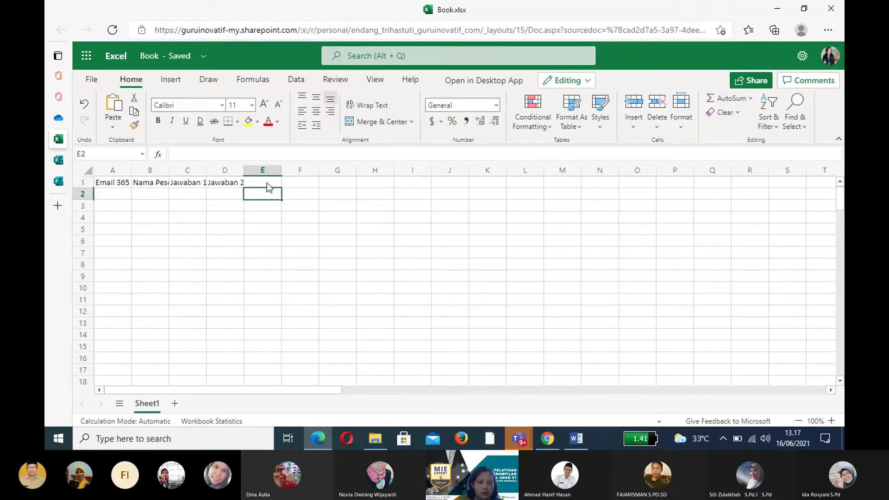
- Complete the heading row with "Nilai 1" in E1, "Nilai 2" in F1 and "Total Nilai" in G1
click(267, 186)
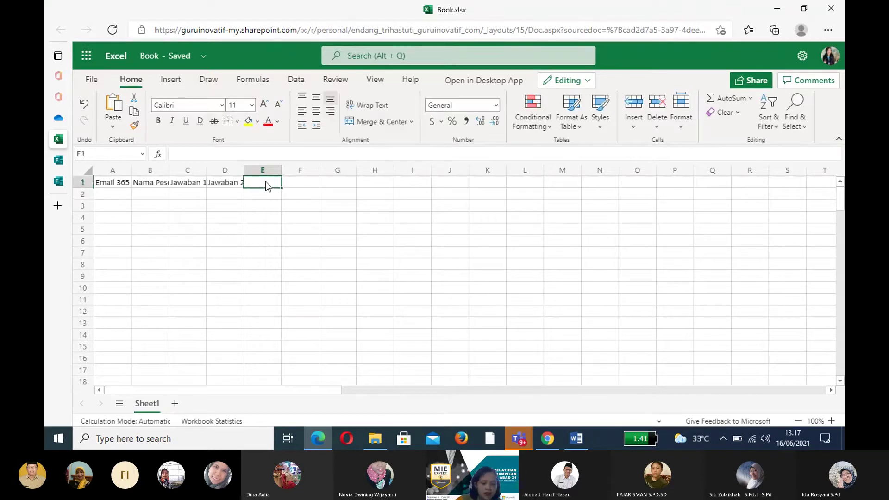
text(Nilai 1)
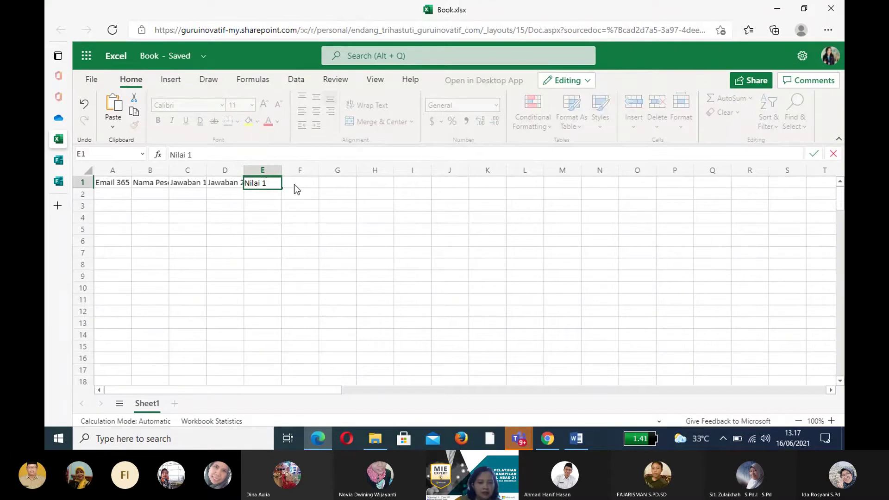
click(293, 185)
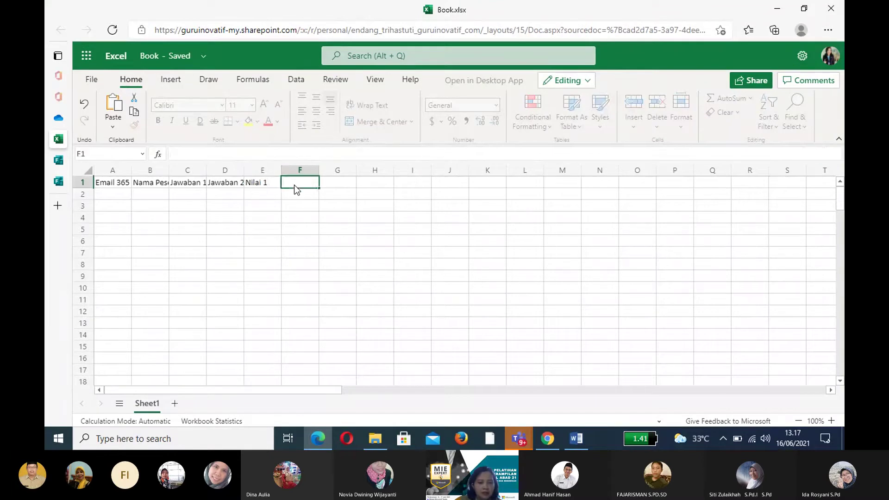
text(Nilai 2)
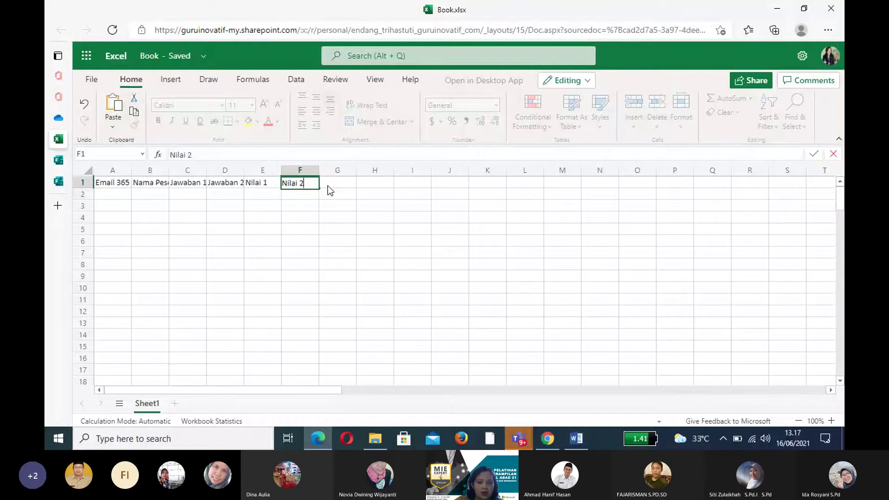
key(Tab)
text(To)
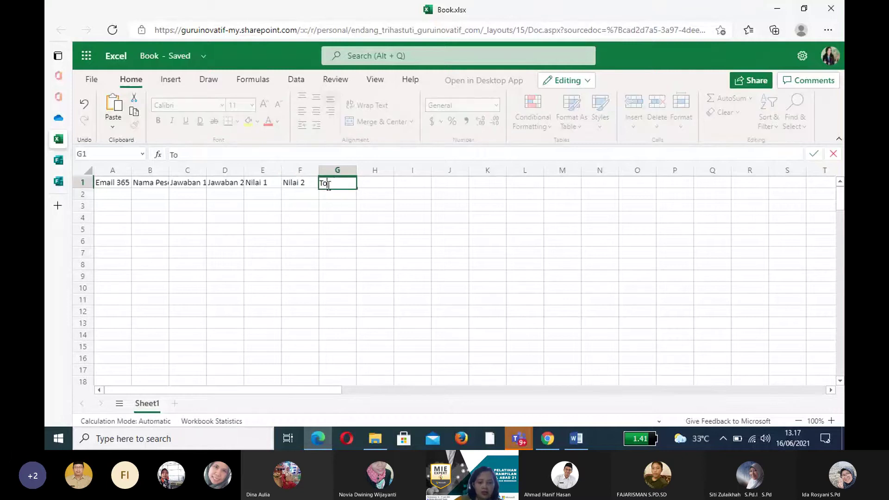
text(tal Nilai)
click(293, 242)
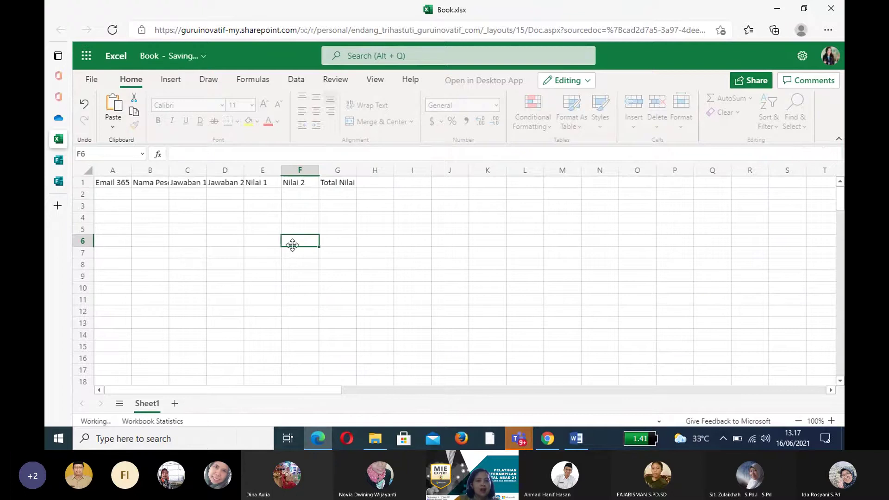
- Turn the heading range A1:G1 into a table, with the option "My table has headers" enabled
double_click(107, 185)
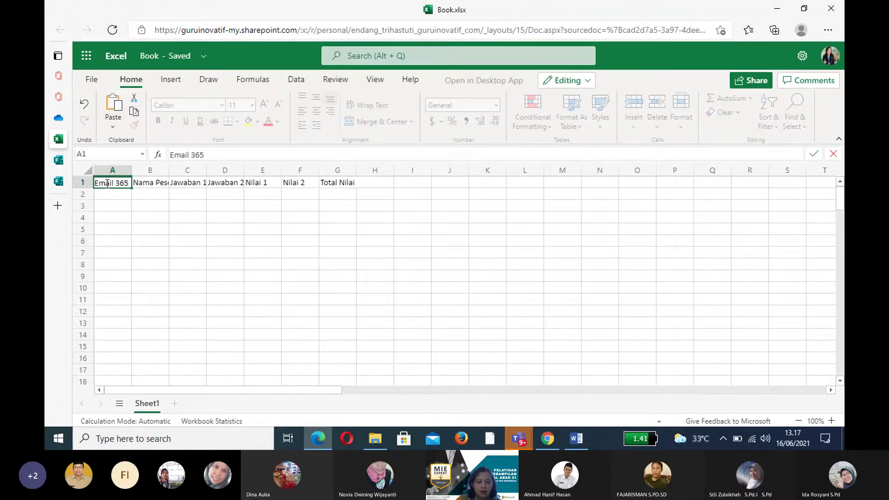
click(121, 230)
click(105, 183)
key(shift+Right)
key(shift+Right)
key(shift+Right)
key(shift+Right)
key(shift+Right)
key(shift+Right)
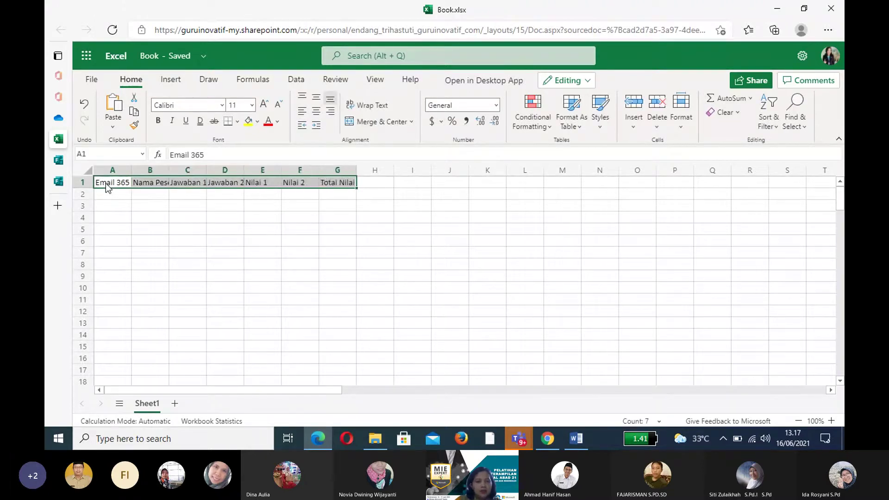
click(171, 81)
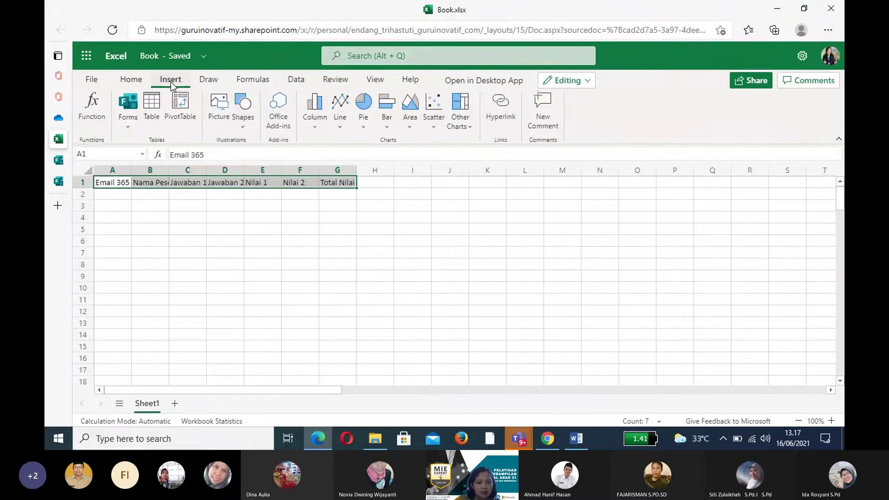
click(153, 103)
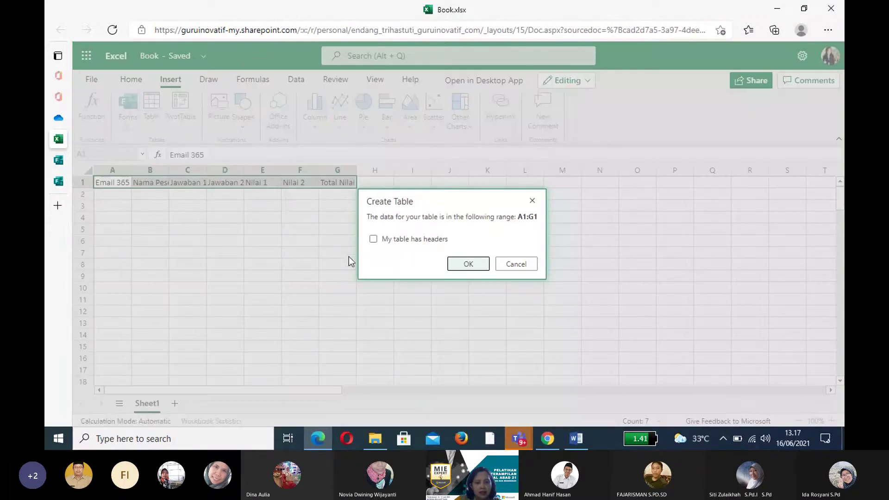
click(373, 239)
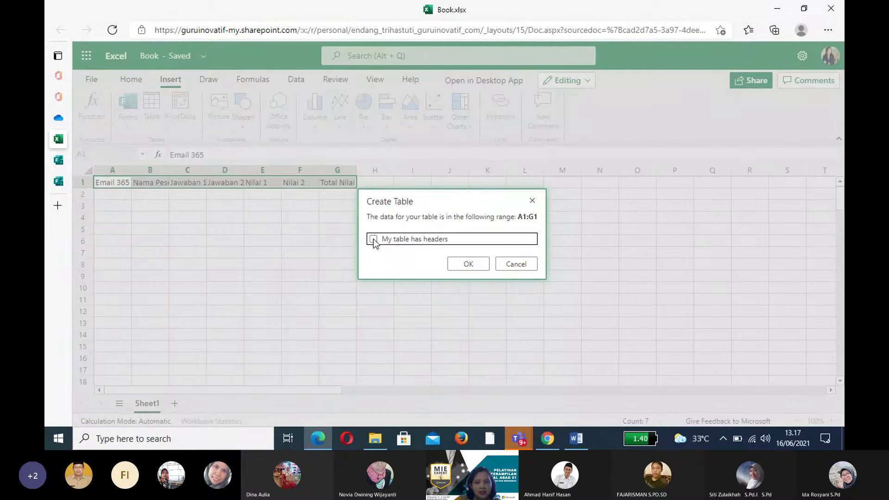
click(467, 266)
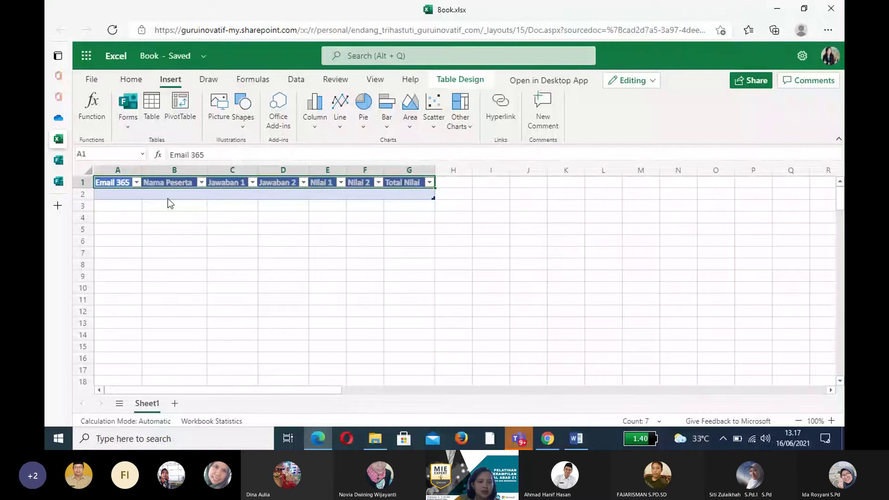
- Widen the table columns Email 365, Nama Peserta, Jawaban 1 and Jawaban 2
drag(142, 170, 196, 171)
drag(261, 168, 294, 172)
drag(349, 174, 437, 174)
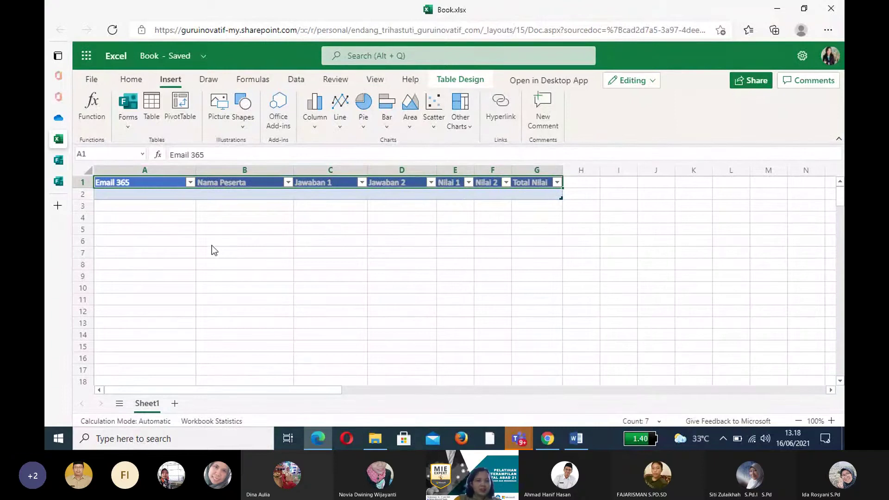
click(125, 220)
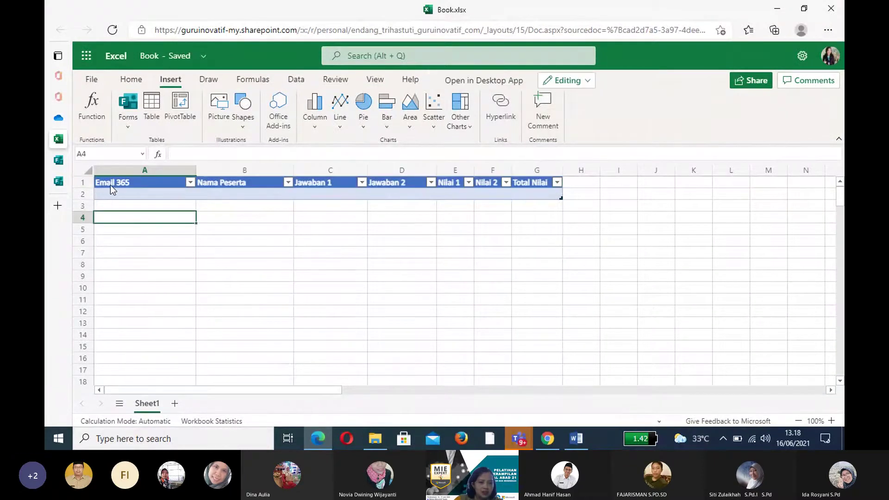
- Select the table's heading range A1:G1 and check the named tables available in the Name Box
click(110, 185)
key(shift+Right)
key(shift+Right)
key(shift+Right)
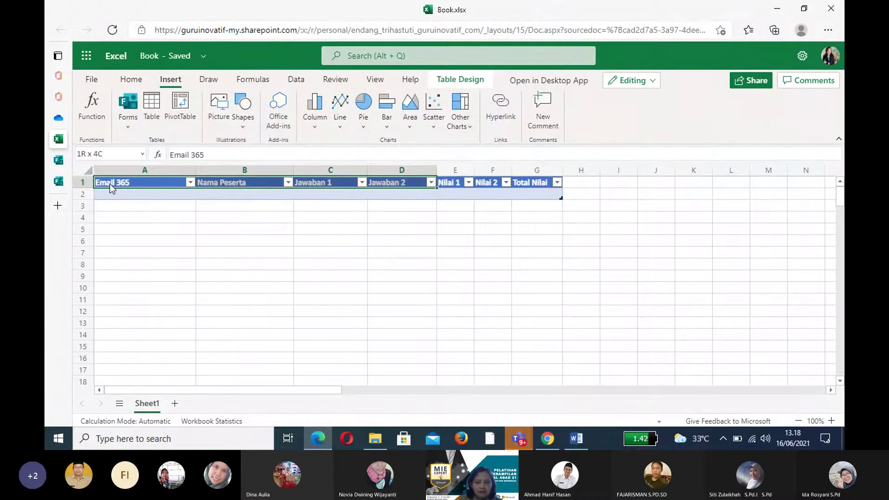
key(shift+Right)
key(shift+Right)
key(shift+Right)
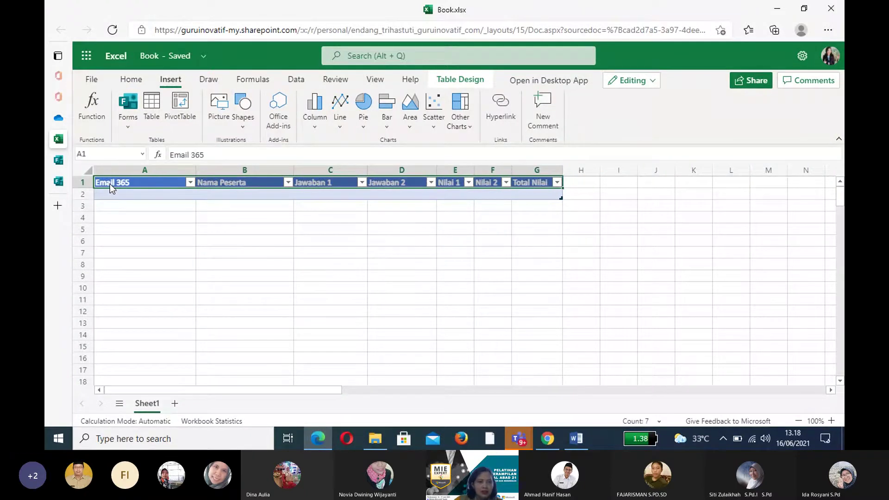
click(142, 154)
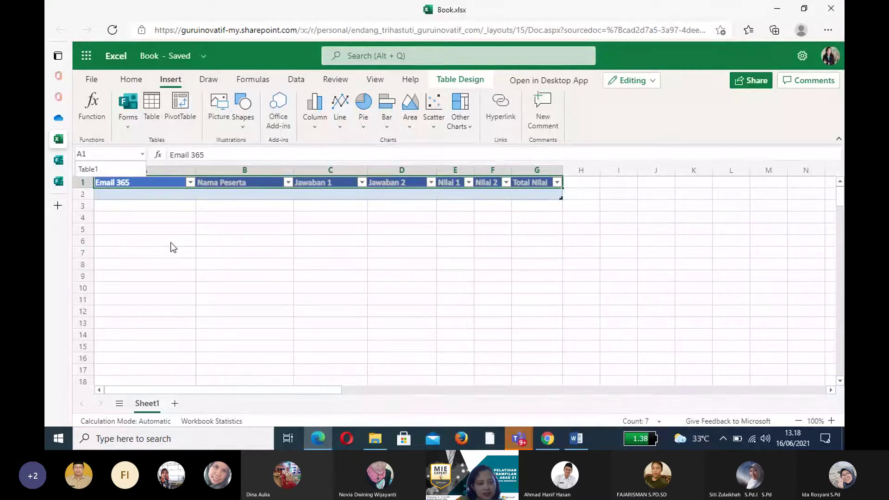
key(Escape)
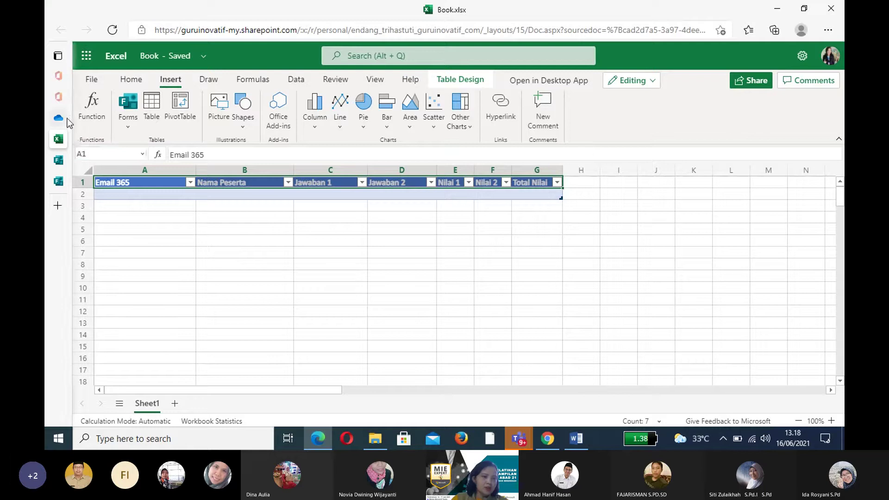
- Switch to Microsoft Stream by way of the Office 365 home page
click(60, 102)
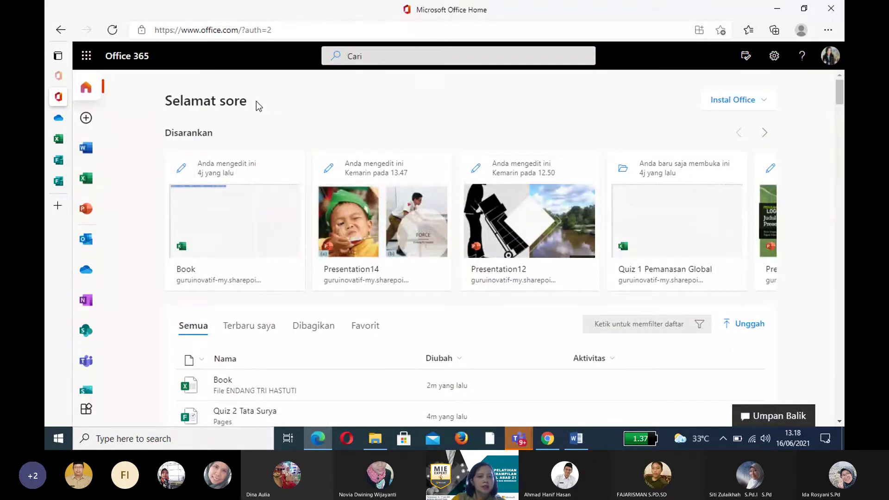
click(87, 56)
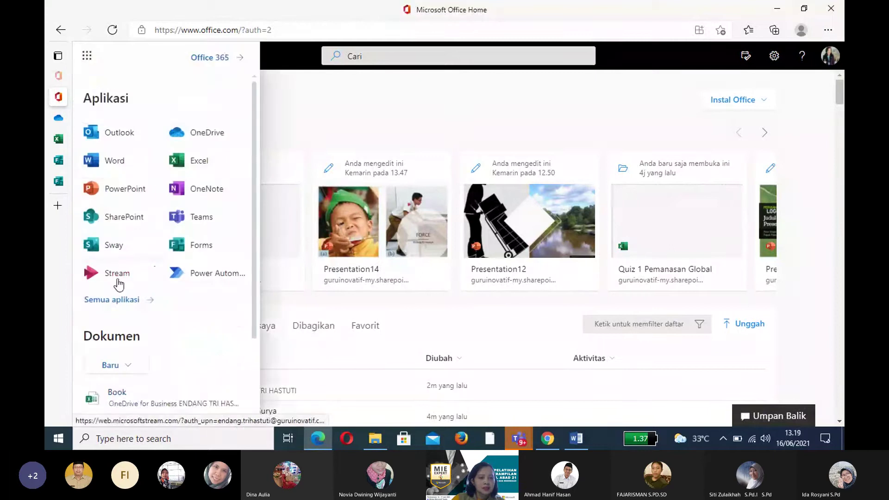
click(118, 279)
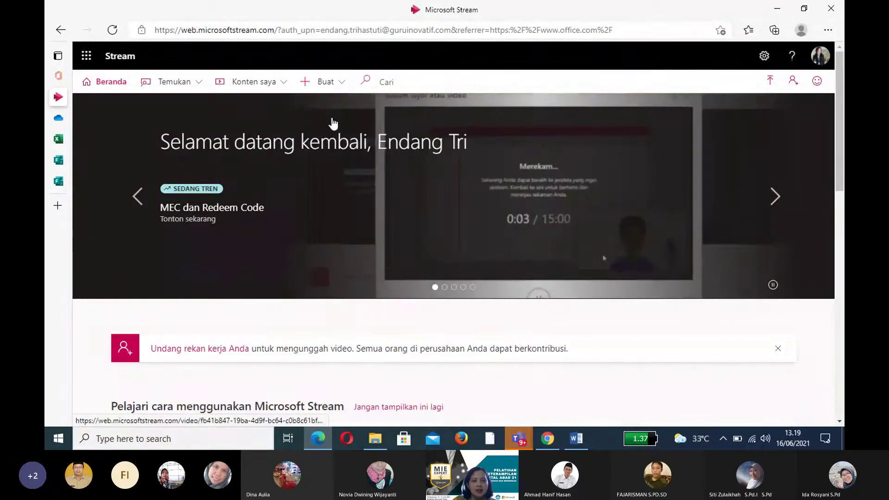
- Upload the MP4 video "Rotasi Bumi dan Revolusi Bumi _ Gerhana Matahari dan Bulan - Materi IPA Kelas 7 SMP" to Stream
click(341, 91)
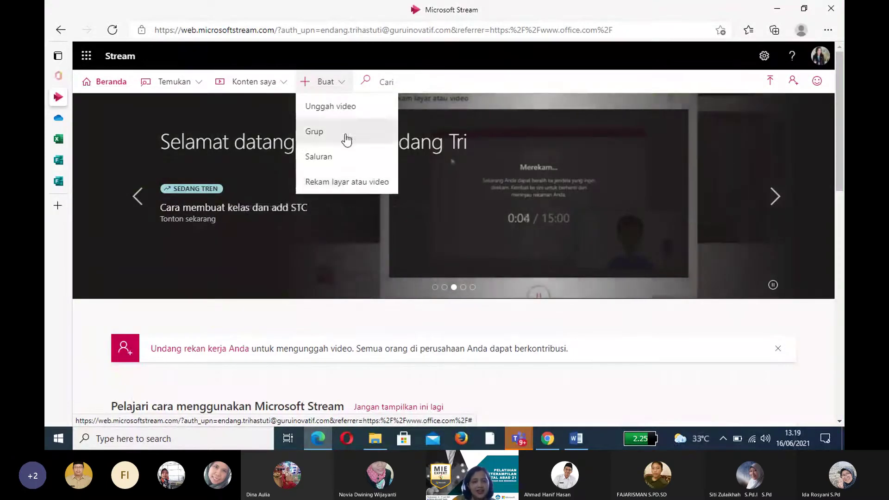
click(341, 87)
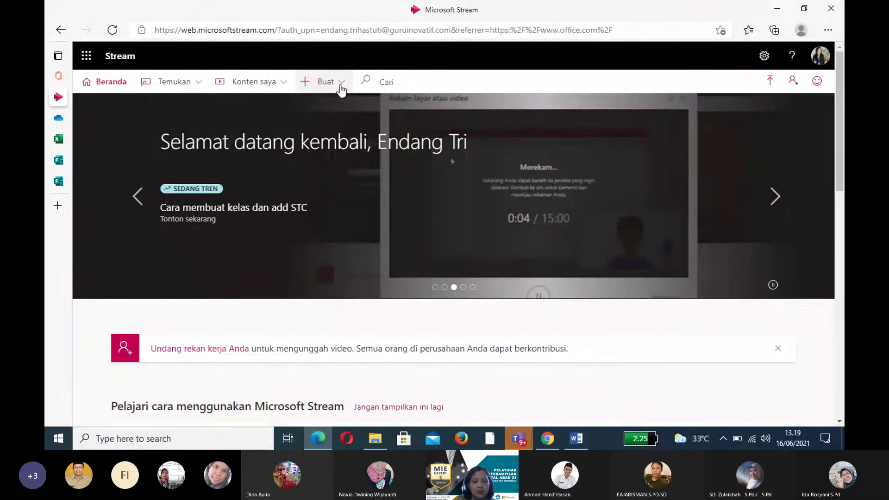
click(341, 88)
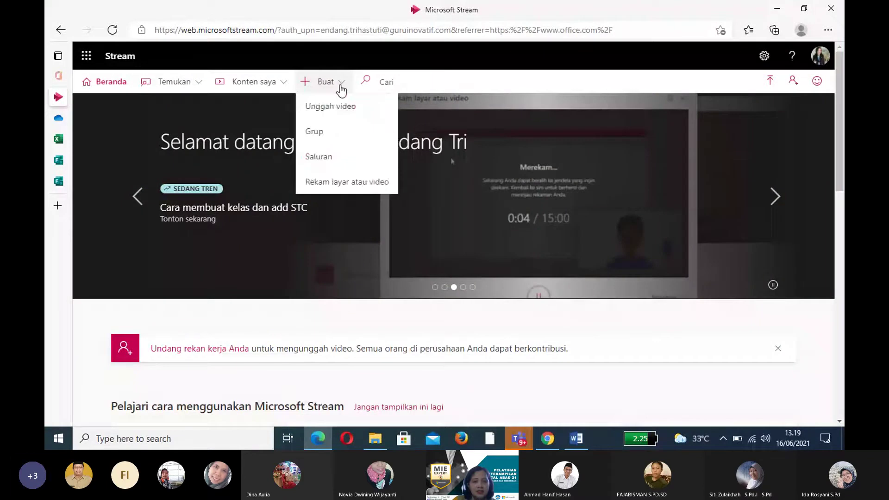
click(330, 109)
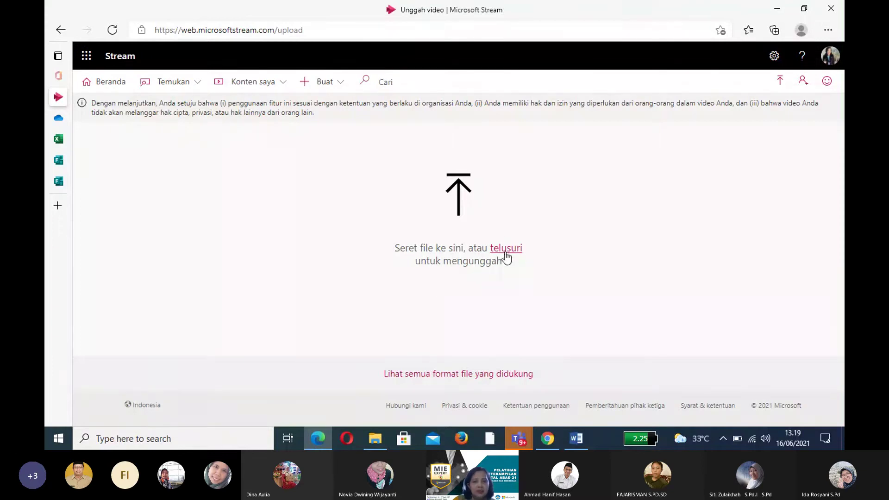
click(506, 252)
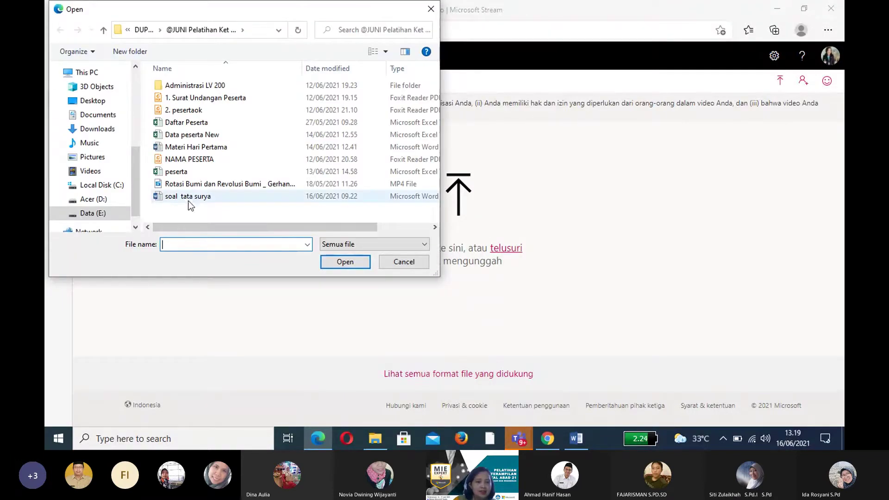
click(192, 184)
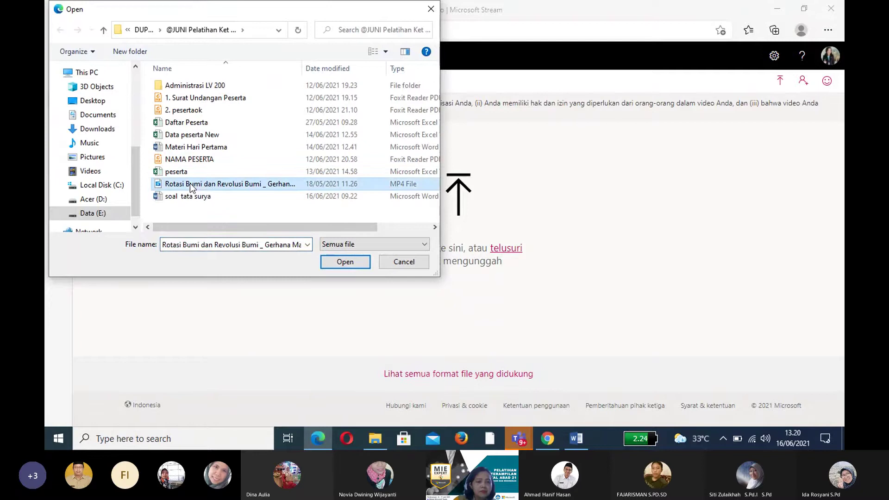
click(346, 262)
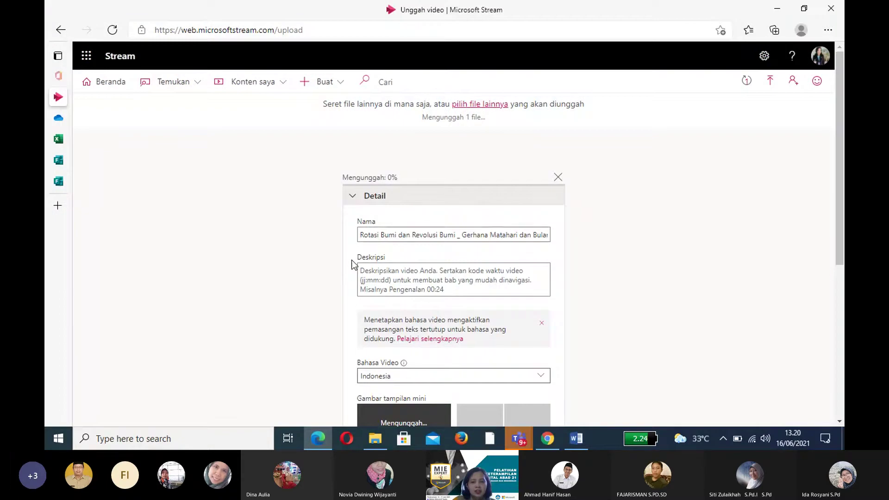
- Rename the uploading video as "Materi Tata Surya IPA Kelas 7 SMP"
click(362, 235)
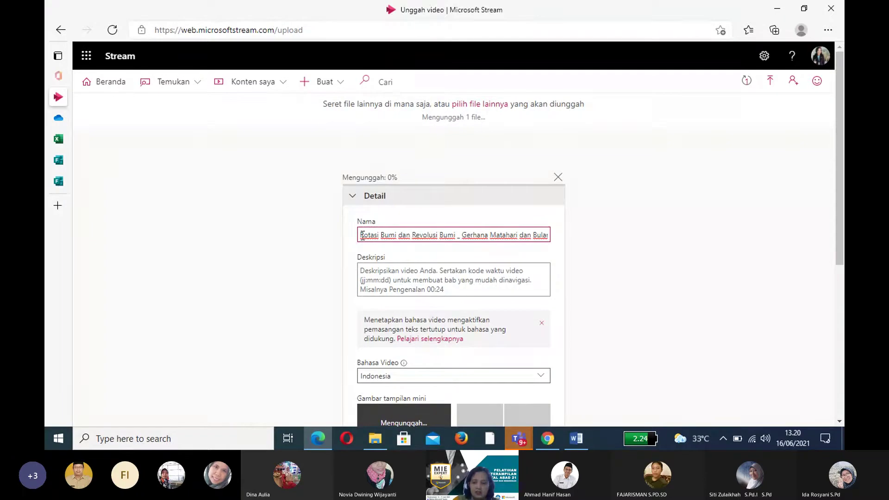
key(End)
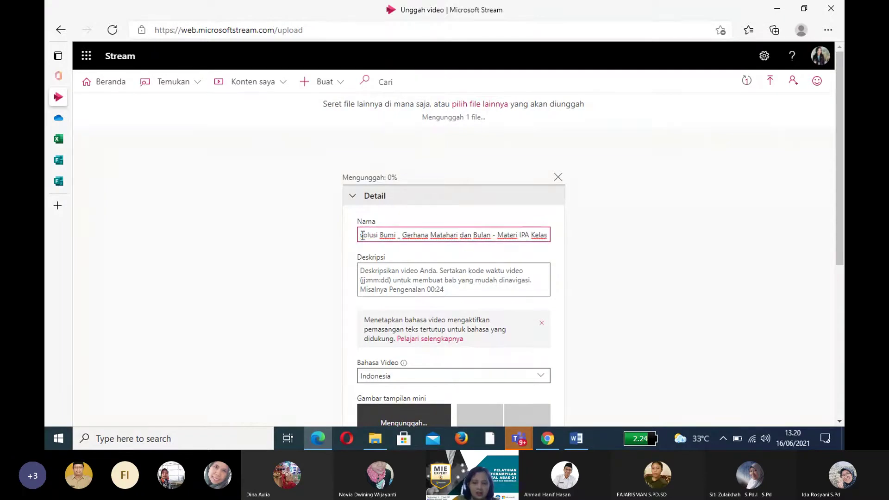
key(shift+Home)
key(BackSpace)
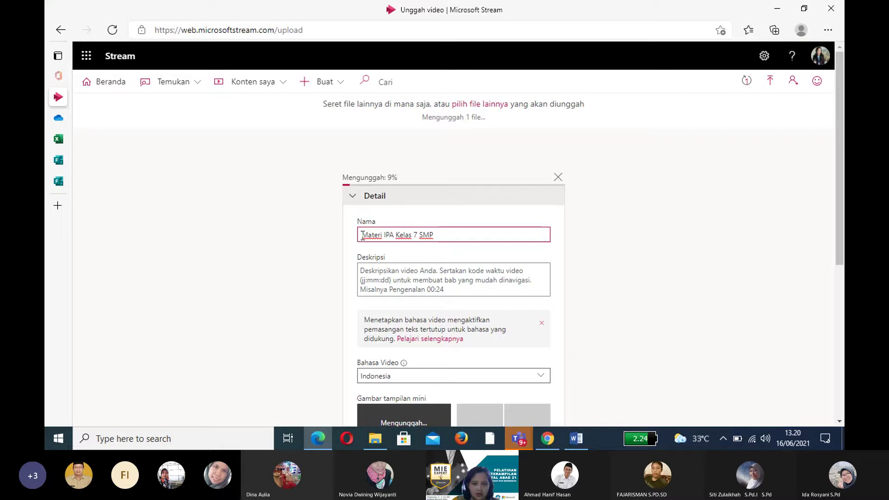
key(Delete)
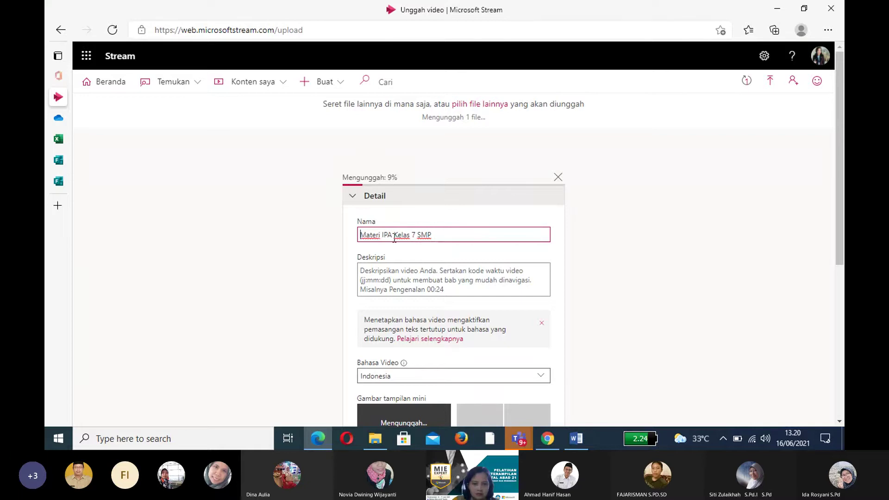
click(382, 236)
text(Tata Surya)
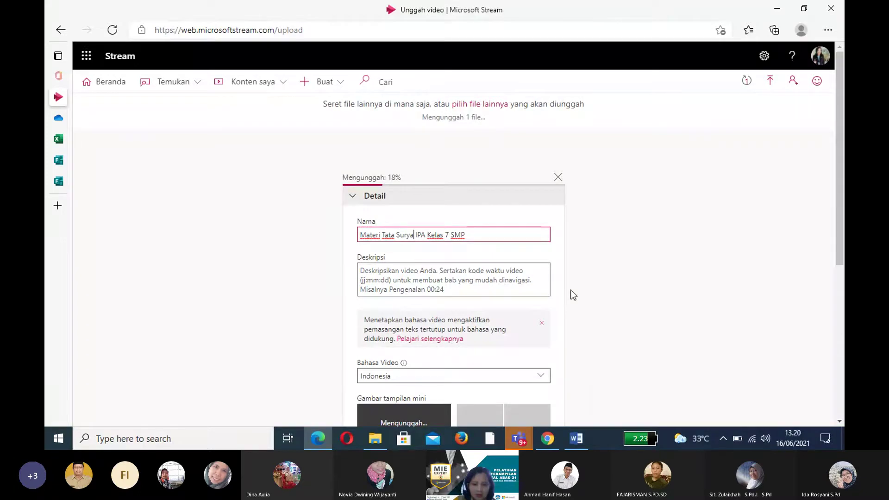
- Review the video's Izin settings and choose Orang as the Bagikan dengan type
scroll(573, 294, down, 3)
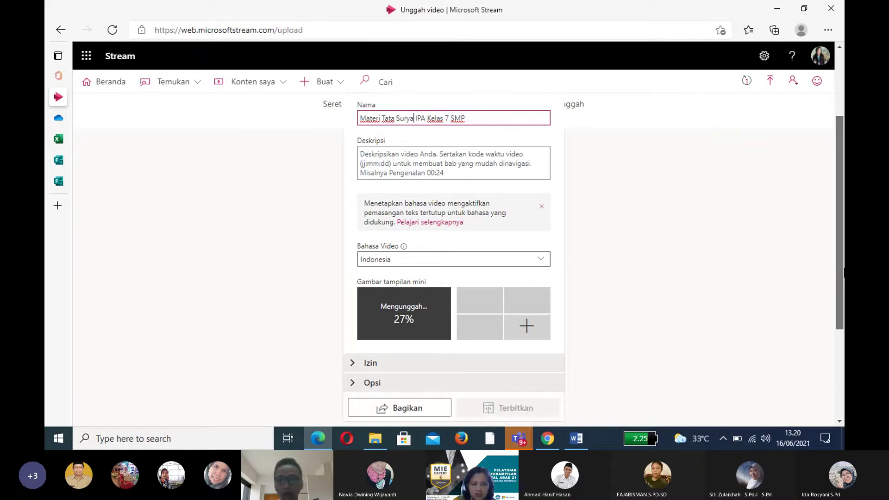
scroll(381, 297, down, 2)
click(372, 290)
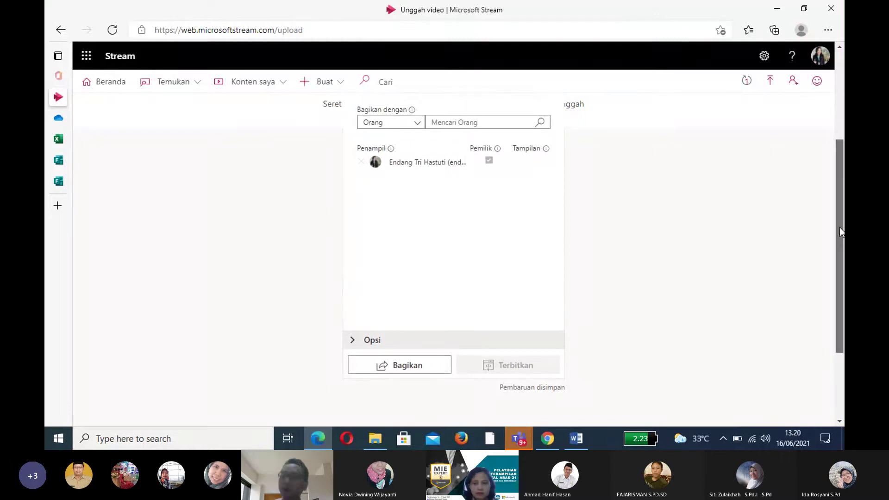
drag(840, 227, 835, 170)
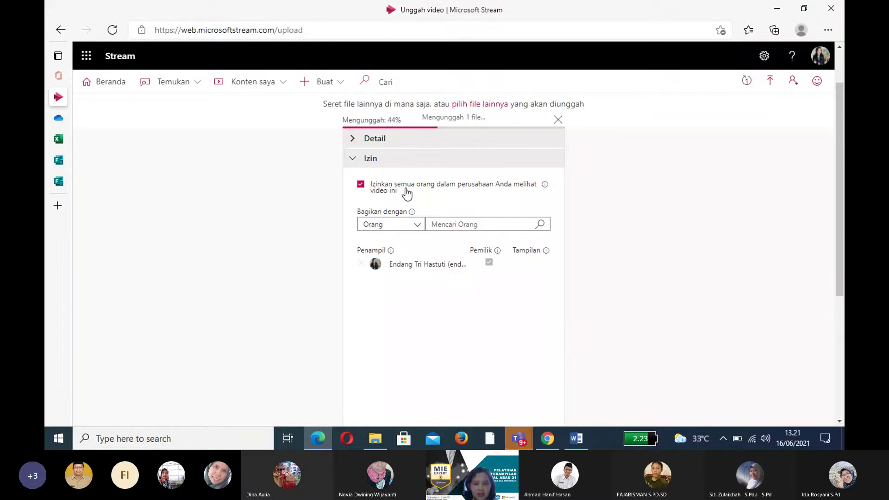
click(394, 281)
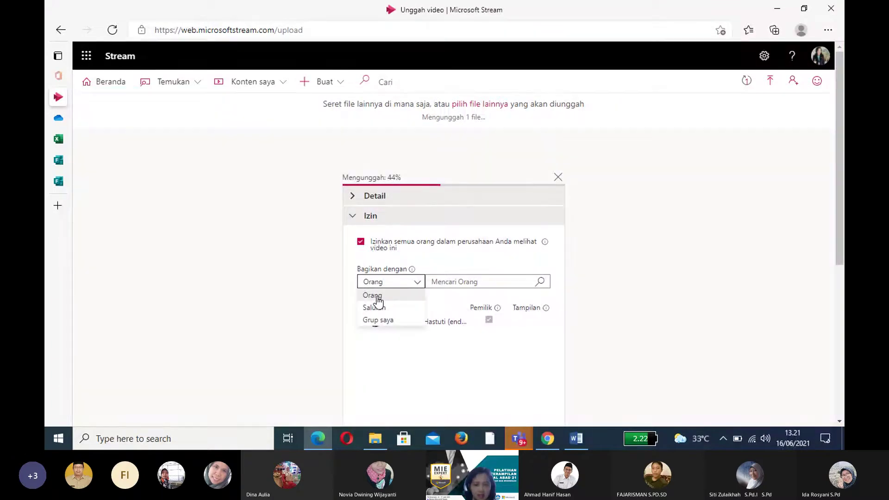
click(377, 296)
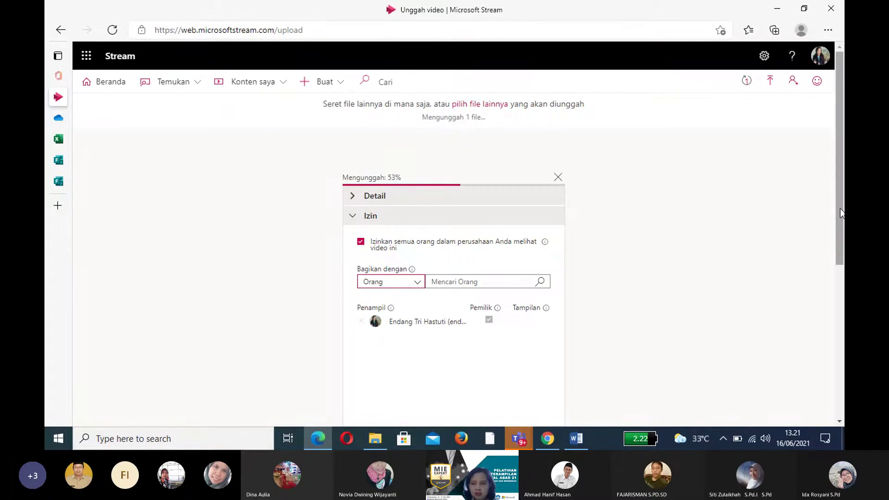
- Examine the video's Opsi settings for comments, noise suppression, captions and subtitles
drag(841, 213, 843, 315)
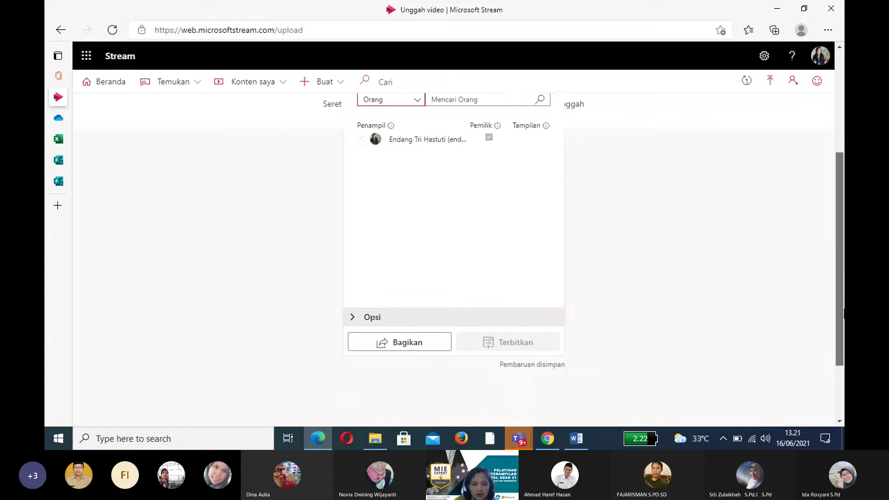
scroll(440, 313, down, 1)
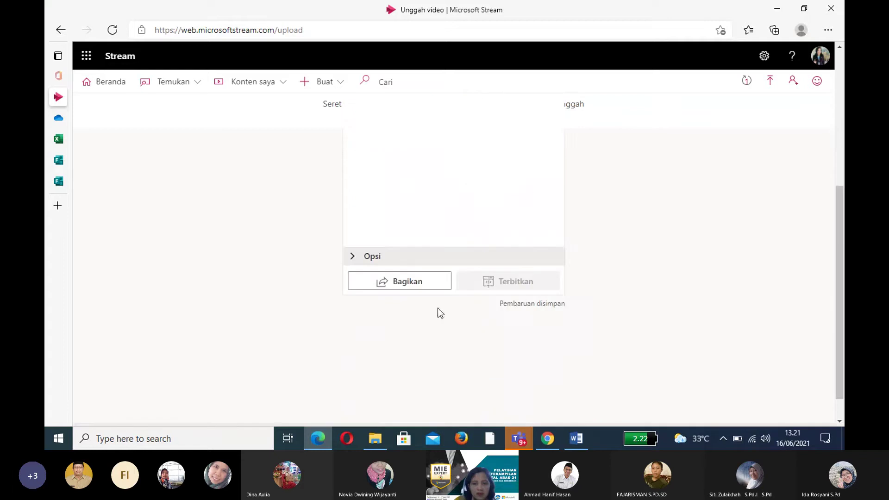
click(370, 260)
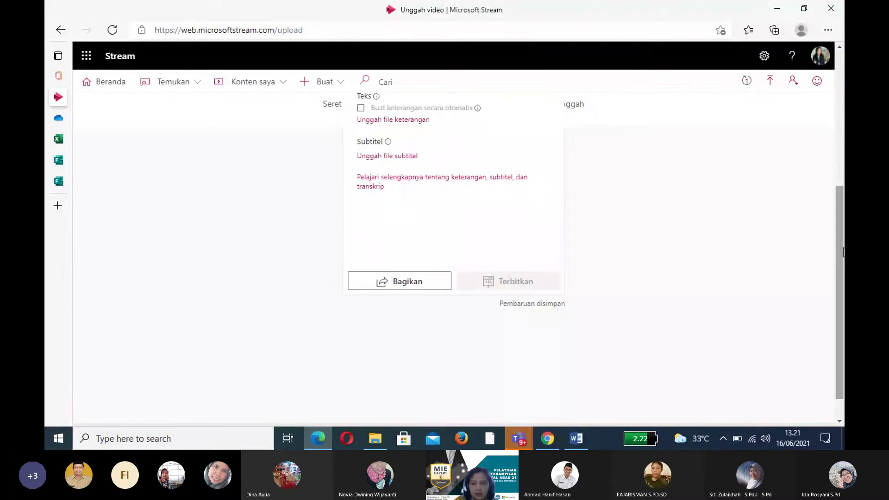
drag(838, 248, 838, 227)
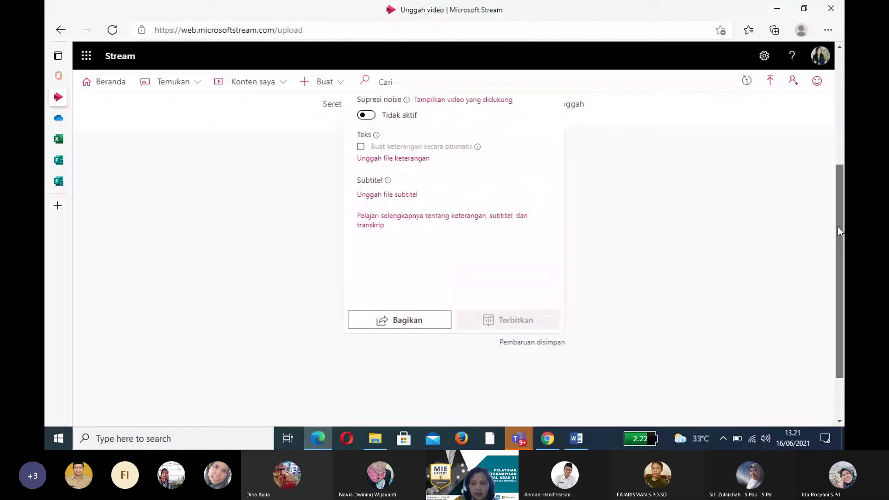
scroll(370, 214, up, 3)
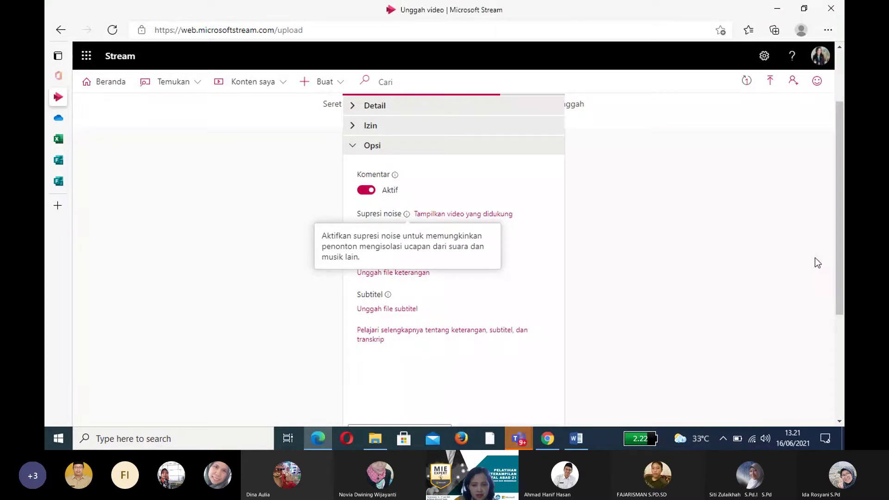
drag(837, 254, 839, 274)
scroll(839, 273, up, 1)
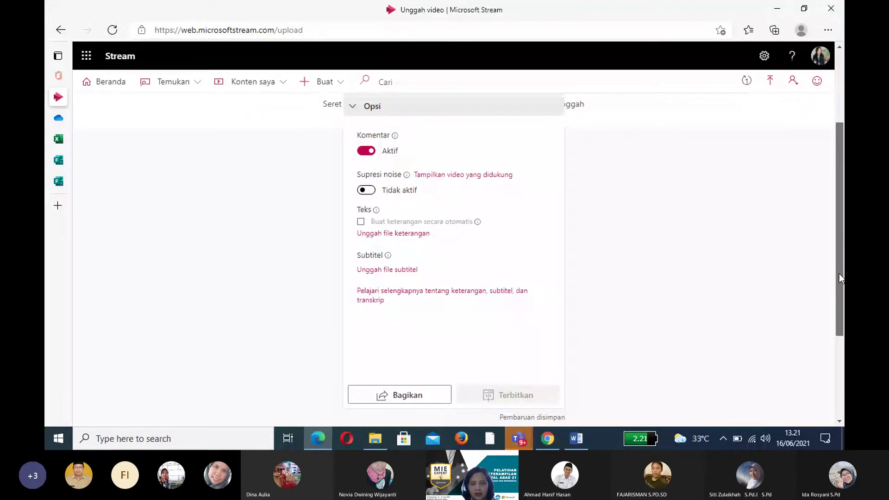
scroll(832, 205, up, 2)
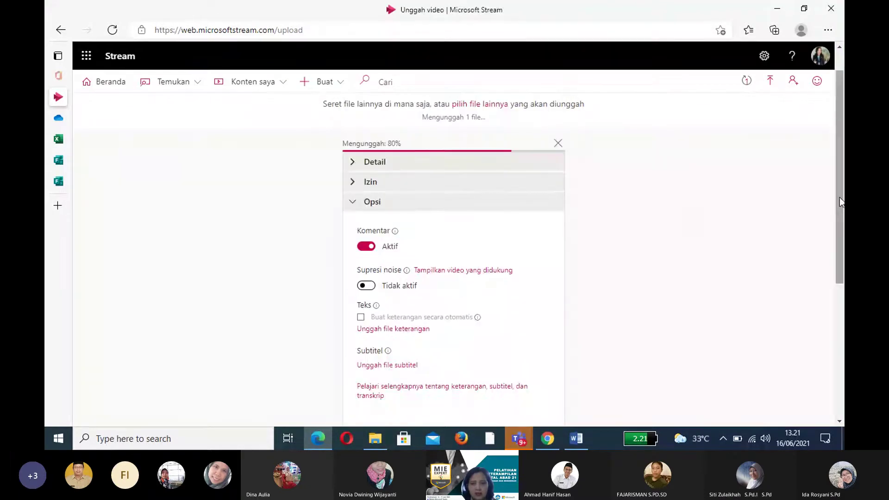
- Publish the uploaded Tata Surya video once the upload is complete
drag(840, 197, 843, 309)
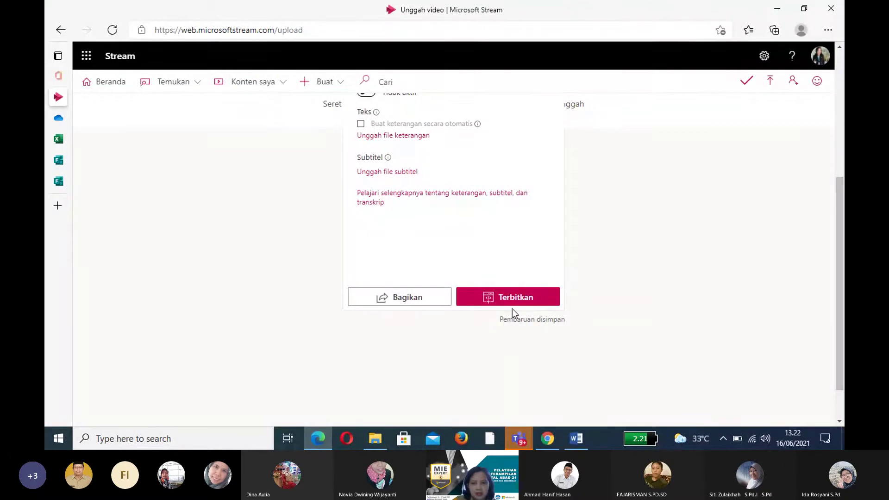
click(503, 300)
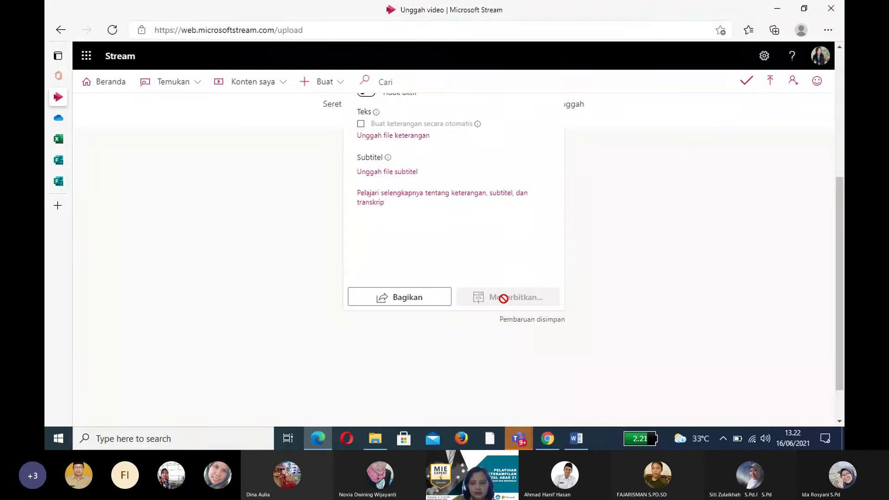
- Open the list of your own videos in Microsoft Stream
drag(840, 288, 828, 111)
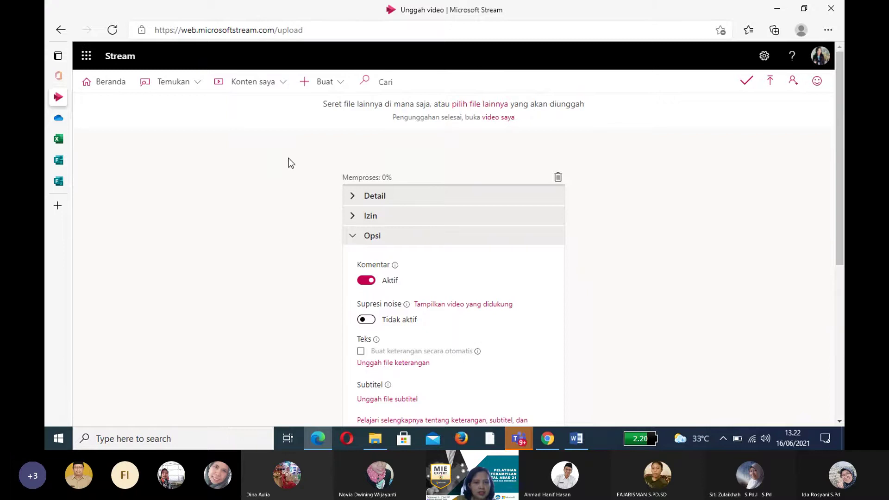
click(283, 82)
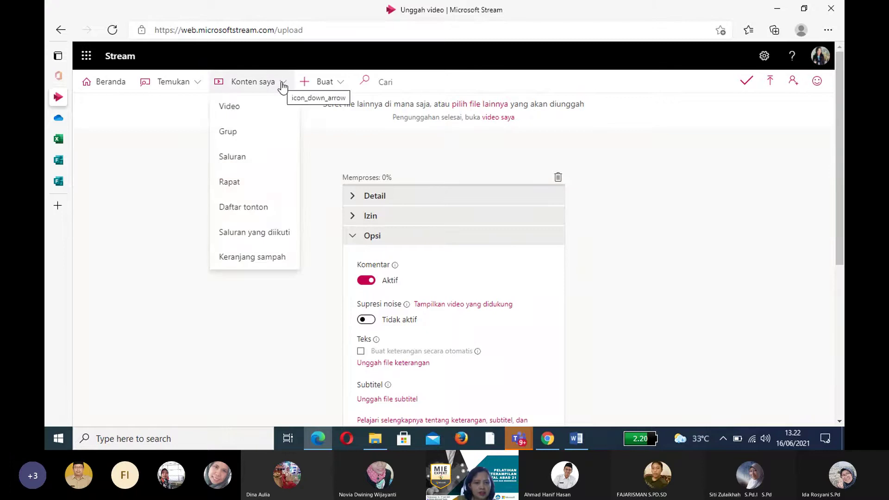
click(230, 107)
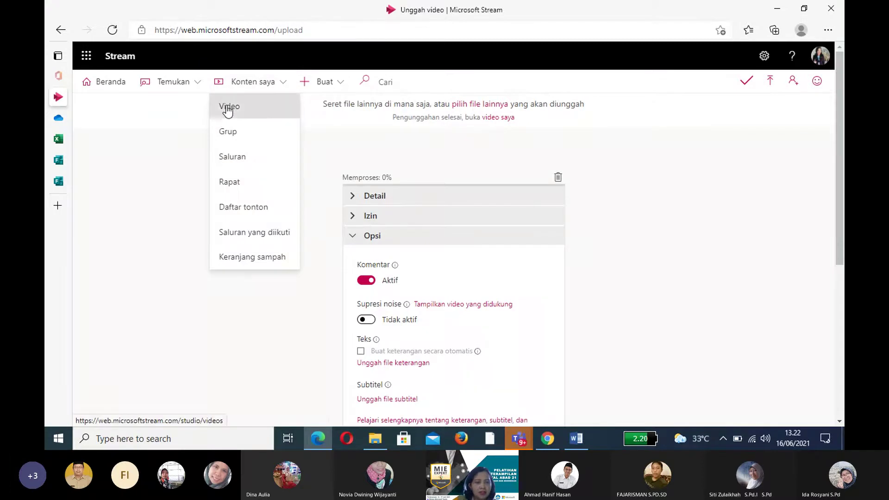
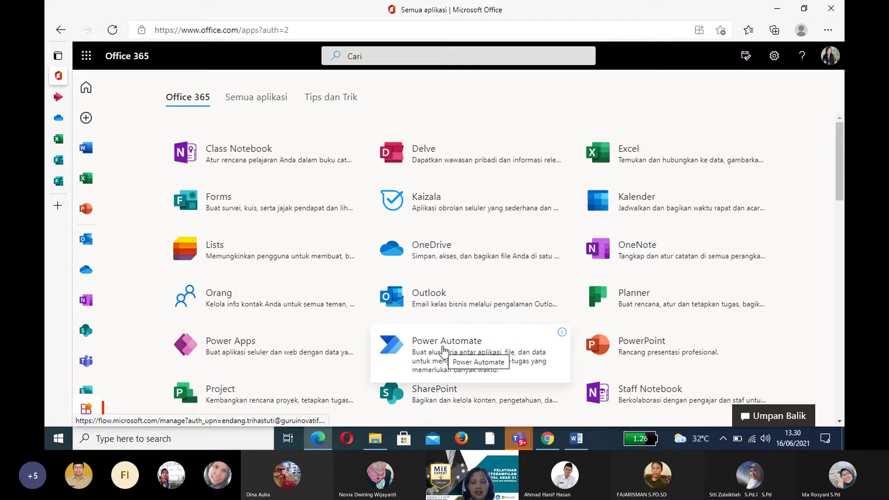
- Switch to Power Automate from the Office 365 app list and start a new automated cloud flow (Alur cloud otomatis)
click(443, 348)
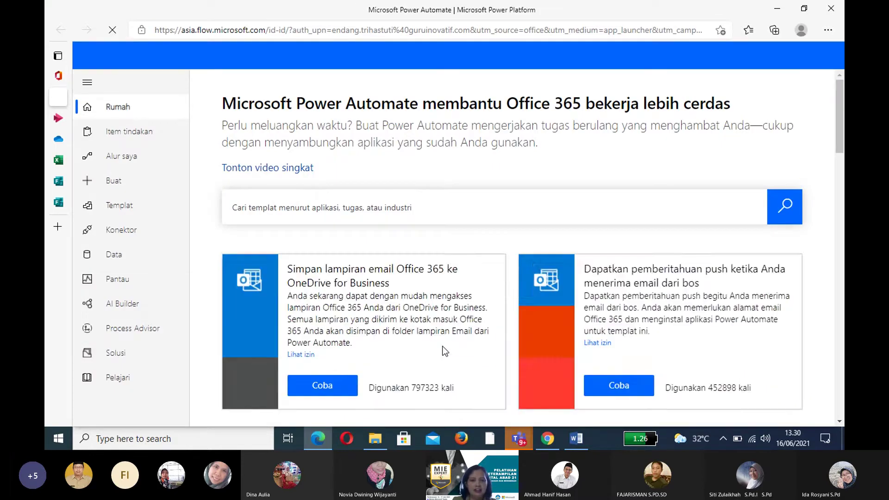
scroll(444, 347, down, 5)
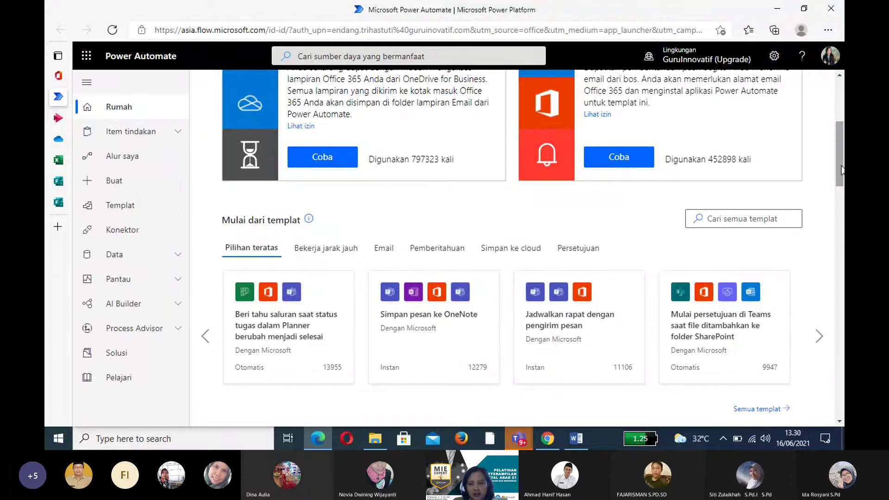
drag(842, 170, 838, 105)
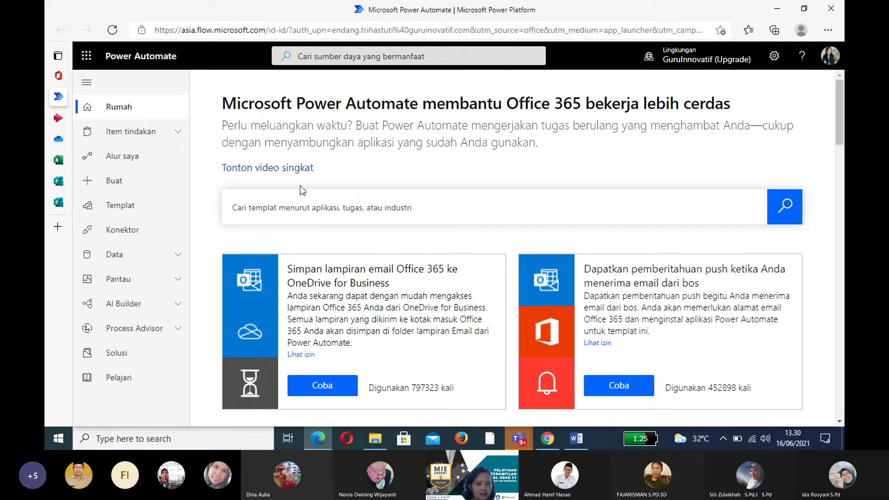
click(114, 183)
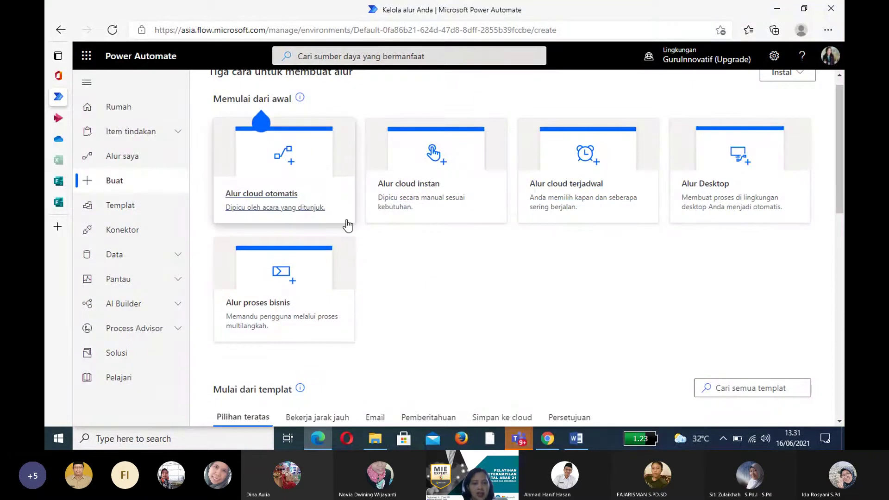
click(283, 185)
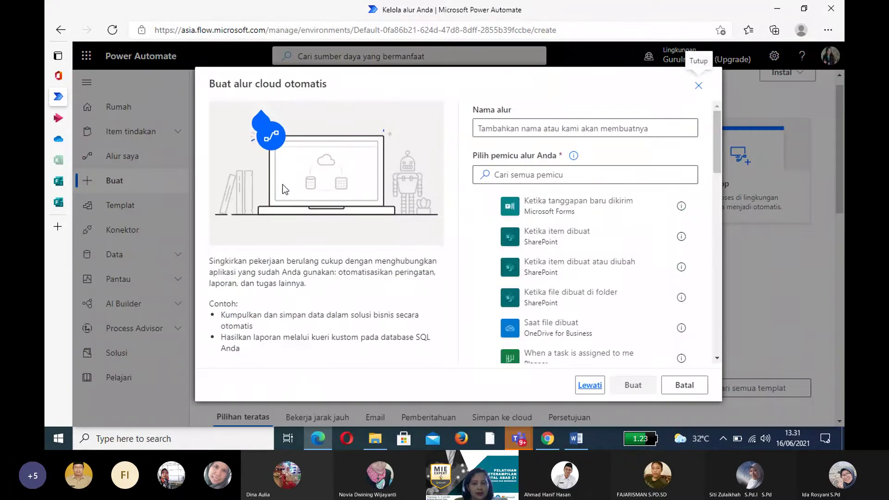
- Name the flow "Ulangan Harian Tata Surya" and create it with the Microsoft Forms trigger Ketika tanggapan baru dikirim
click(482, 128)
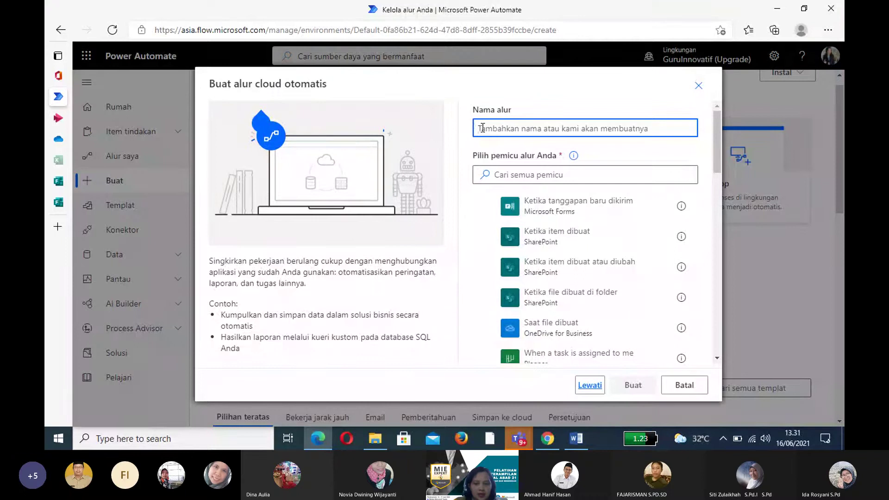
text(N)
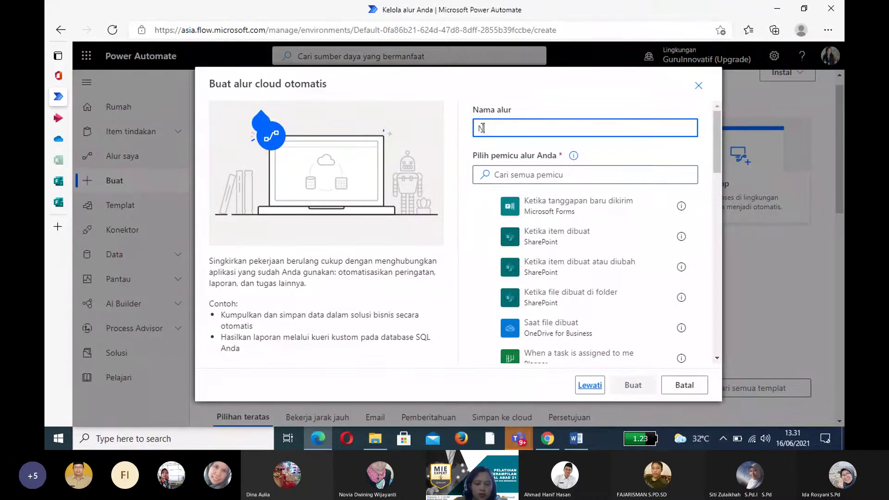
key(BackSpace)
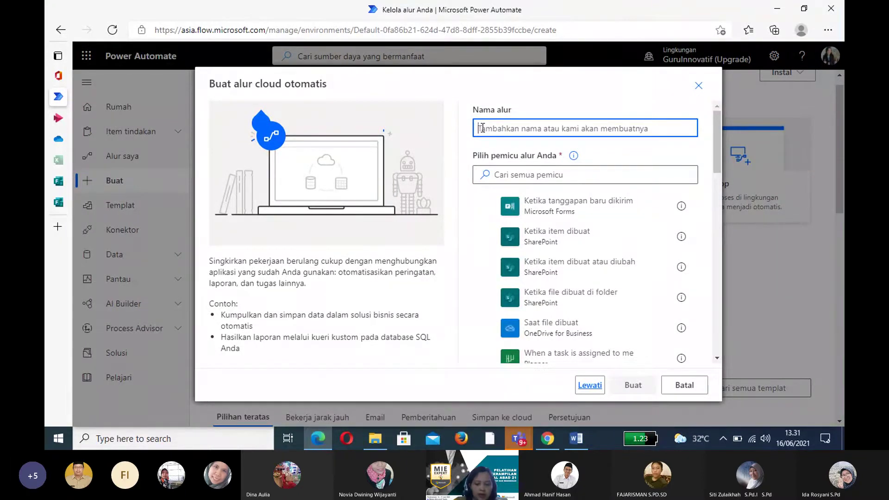
text(Ua)
key(BackSpace)
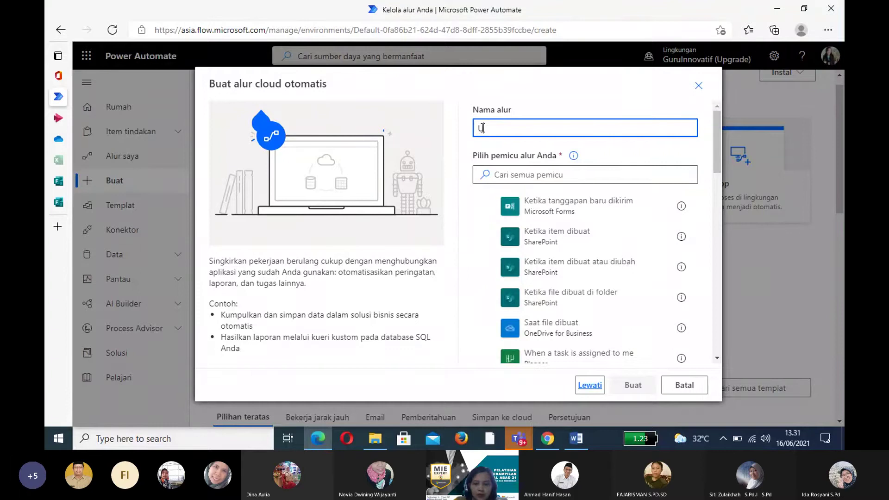
text(langan )
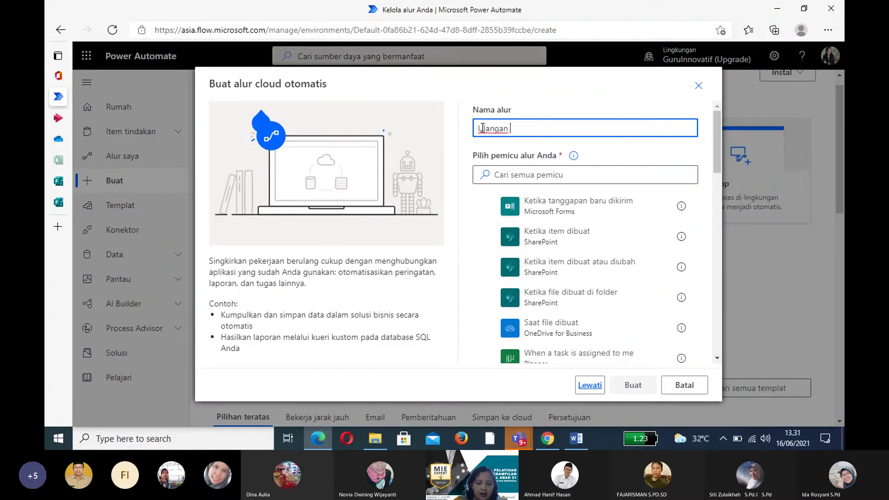
text(Harian )
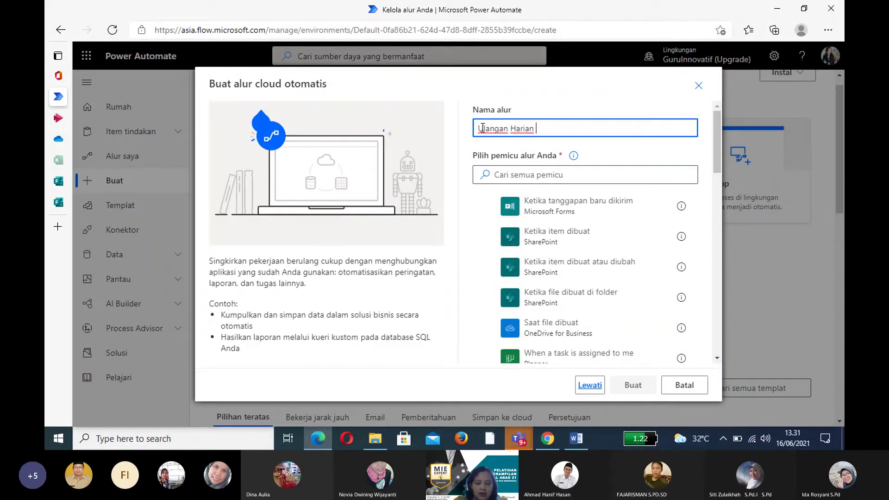
text(Tata Surya)
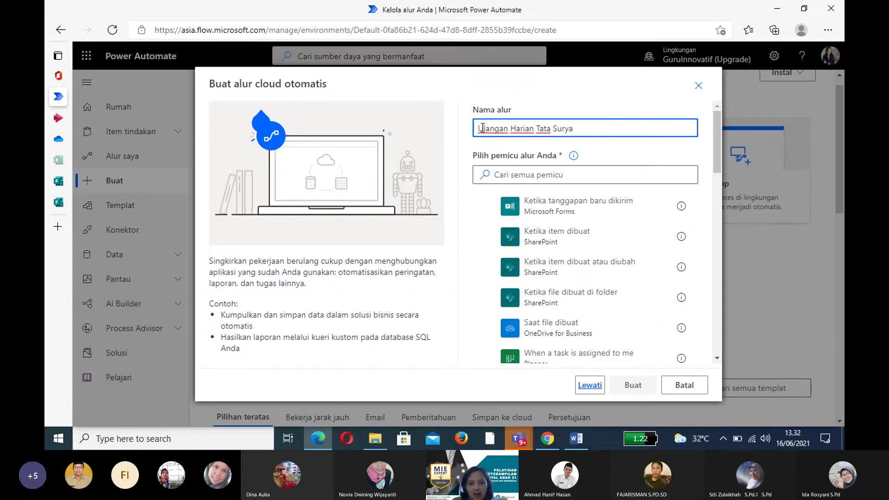
click(545, 213)
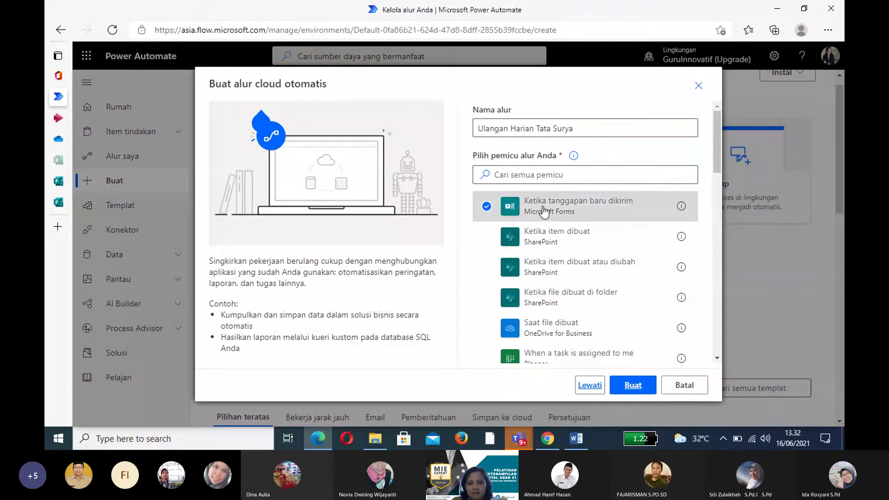
click(633, 387)
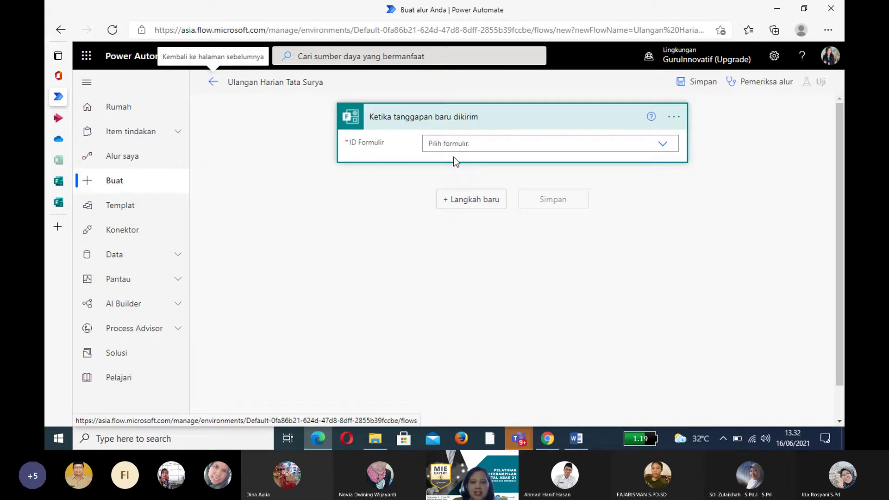
- Set the ID Formulir of the Ketika tanggapan baru dikirim trigger to Quiz 2 Tata Surya
click(662, 151)
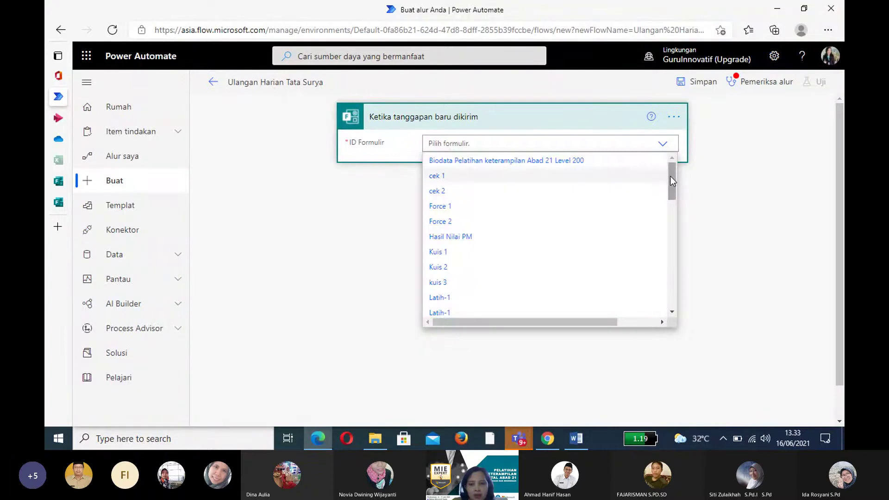
drag(671, 177, 673, 276)
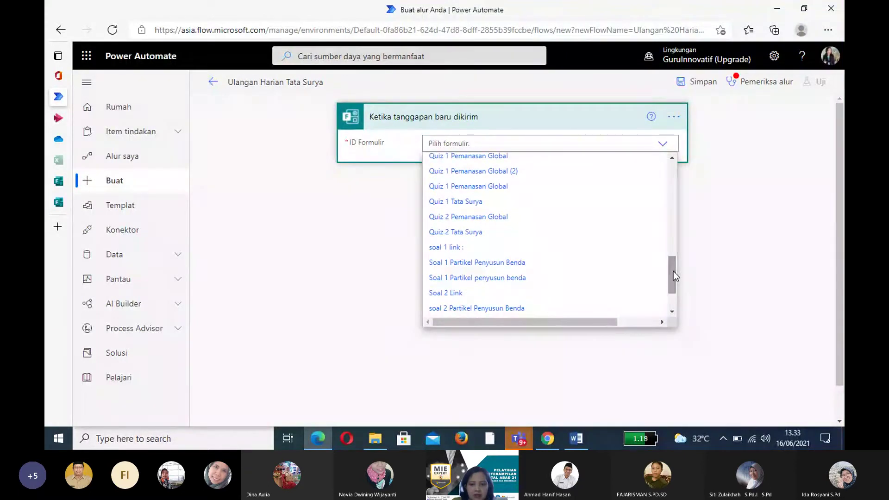
click(454, 234)
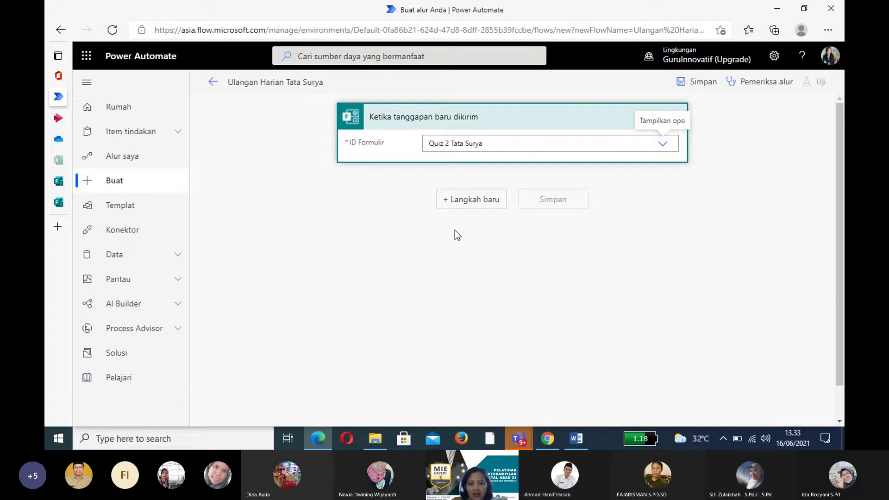
- Search the operations for "form" and add the Microsoft Forms action Dapatkan detail tanggapan after the trigger
click(458, 207)
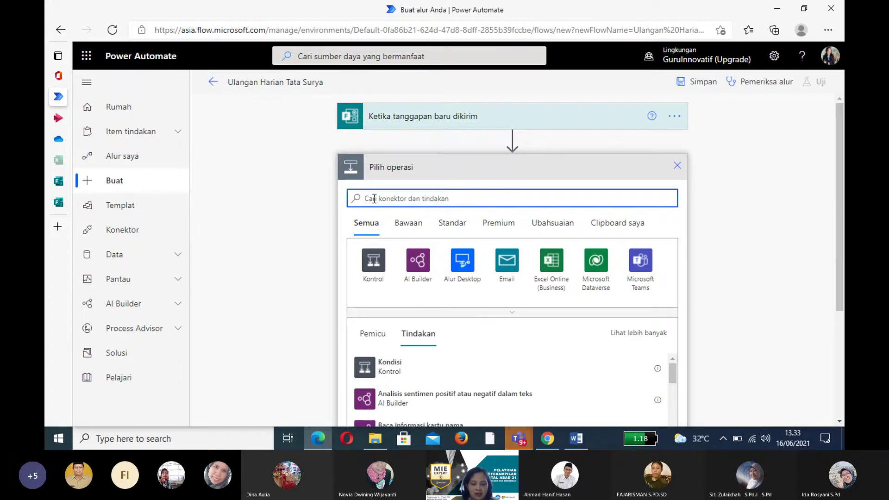
text(form)
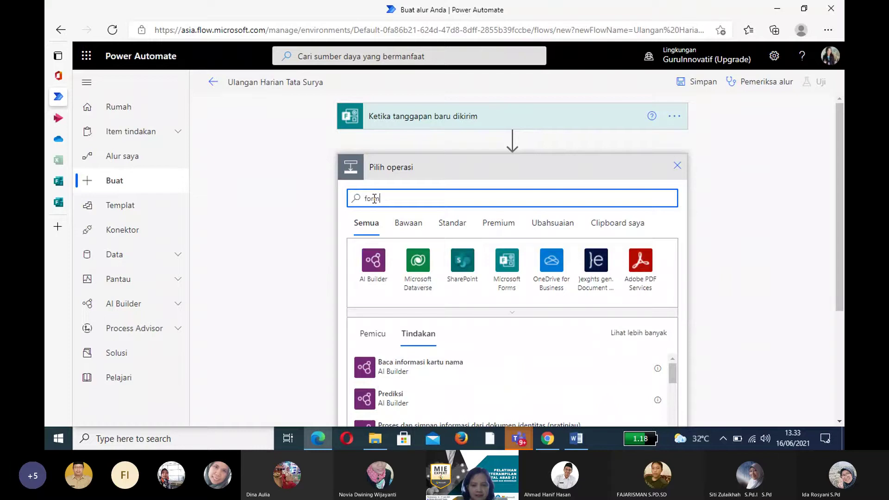
click(508, 274)
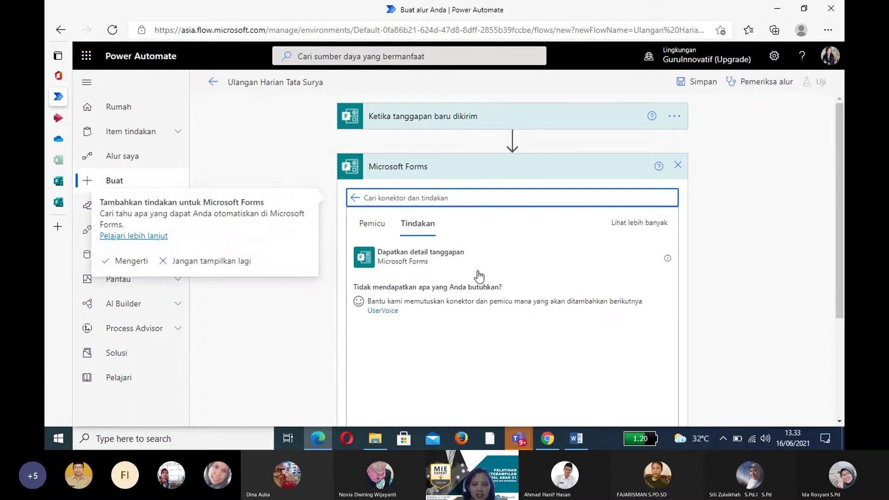
click(405, 262)
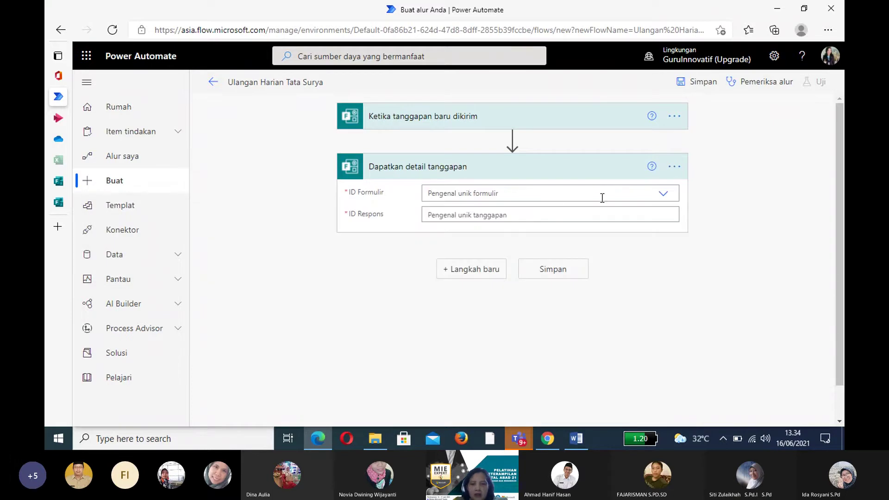
- Set the Dapatkan detail tanggapan action's form to Quiz 1 Tata Surya and its ID Respons to the trigger's dynamic ID Respons
click(663, 194)
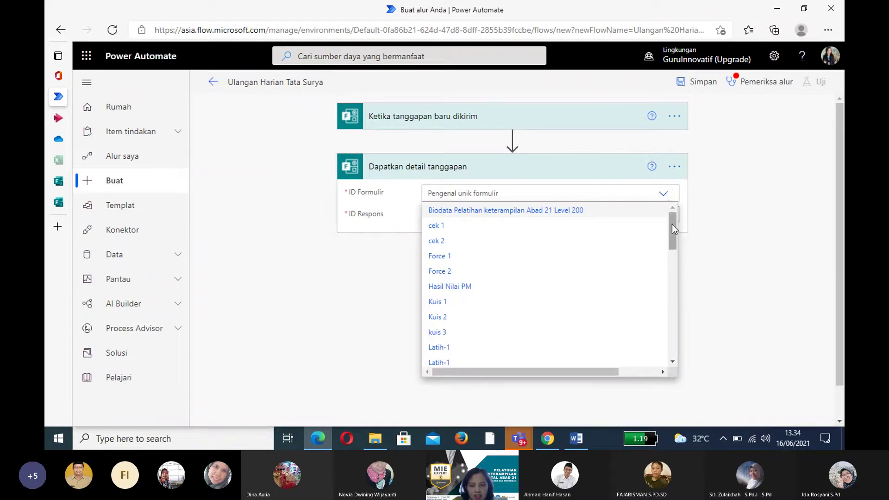
drag(672, 224, 672, 315)
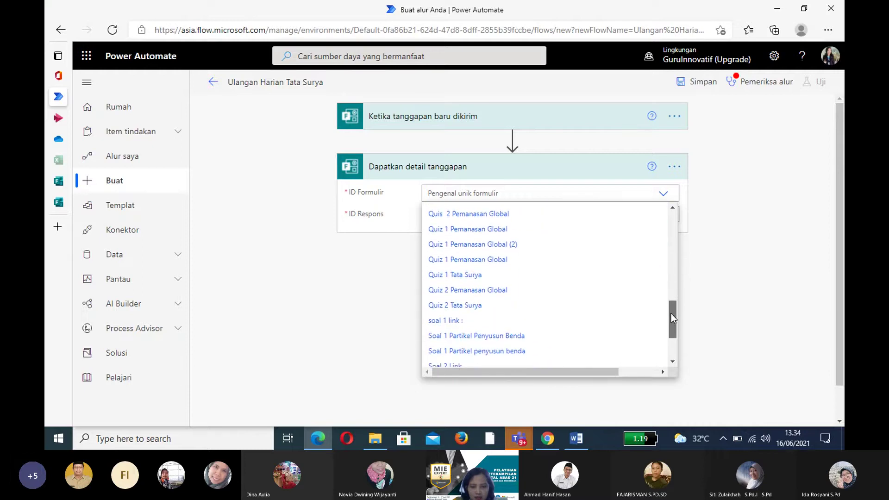
click(458, 276)
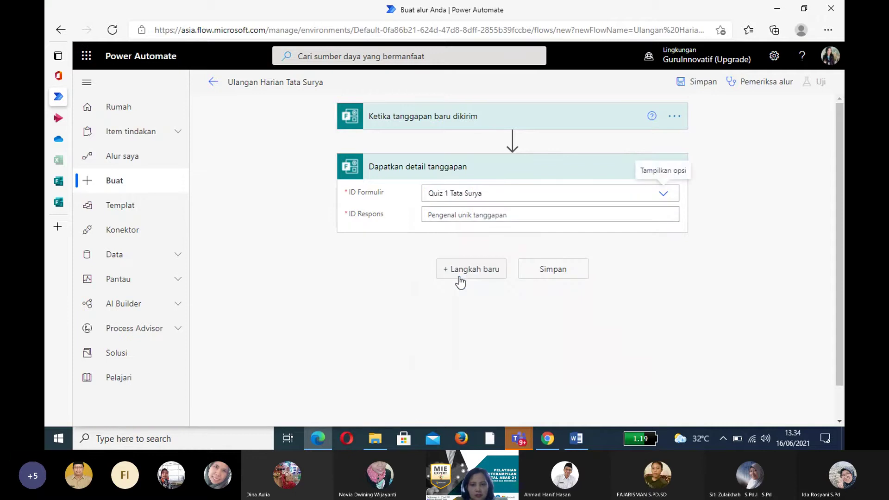
click(438, 215)
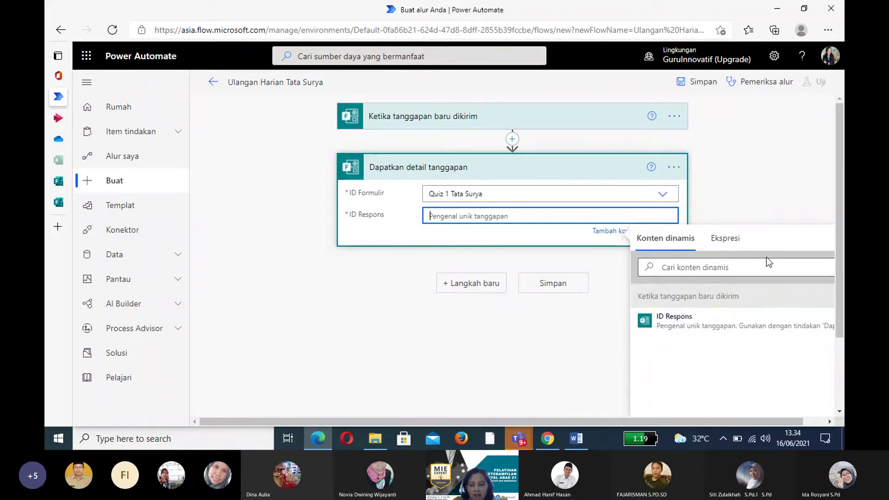
click(679, 324)
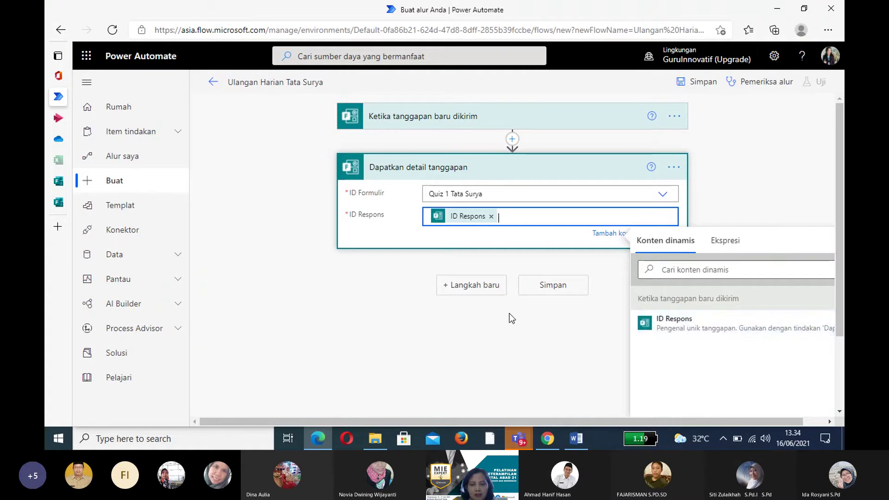
- Search the operations for "form" and add a second Microsoft Forms action Dapatkan detail tanggapan at the end of the flow
click(473, 290)
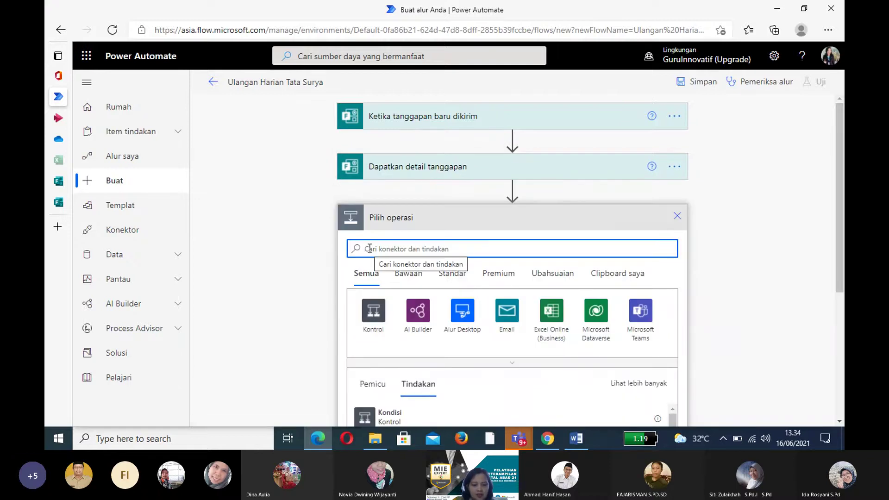
text(form)
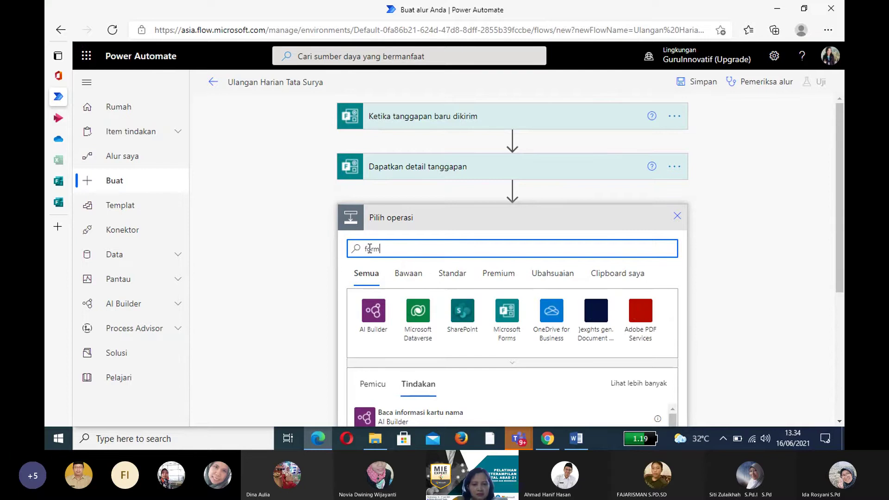
click(507, 324)
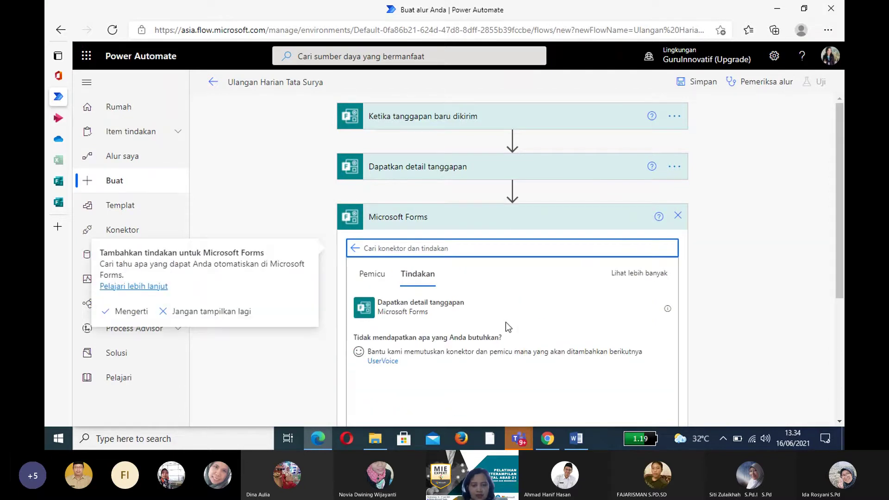
click(397, 315)
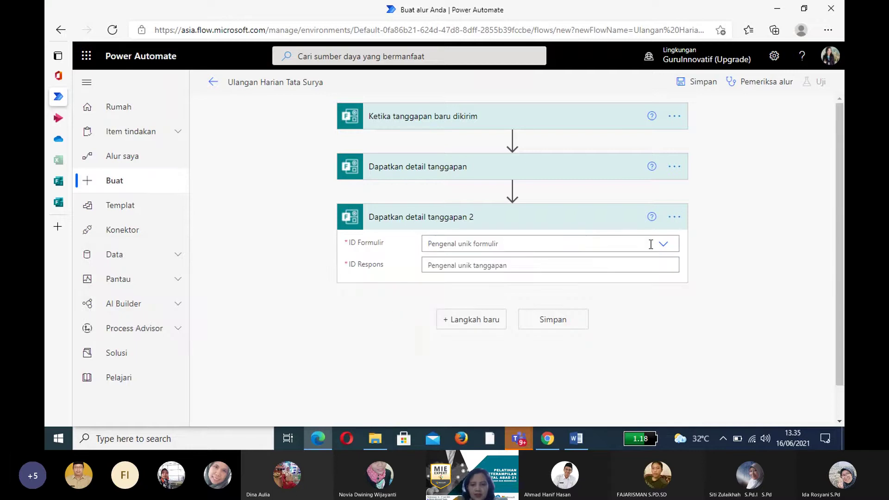
- Set the second response-details action's form to Quiz 2 Tata Surya and its ID Respons to the trigger's dynamic ID Respons
click(664, 245)
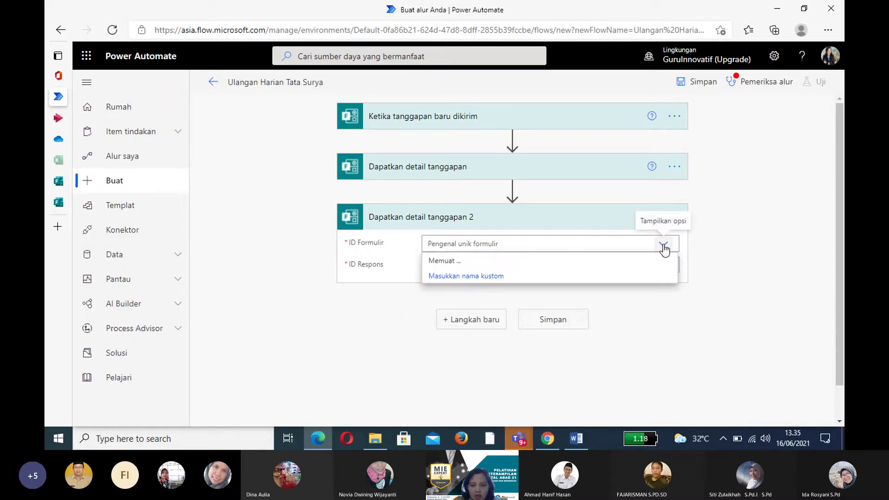
drag(673, 277, 678, 360)
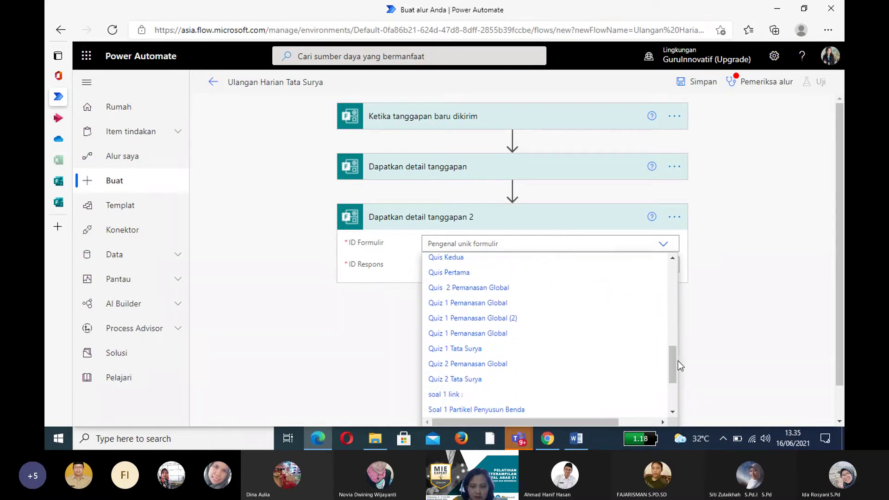
click(457, 379)
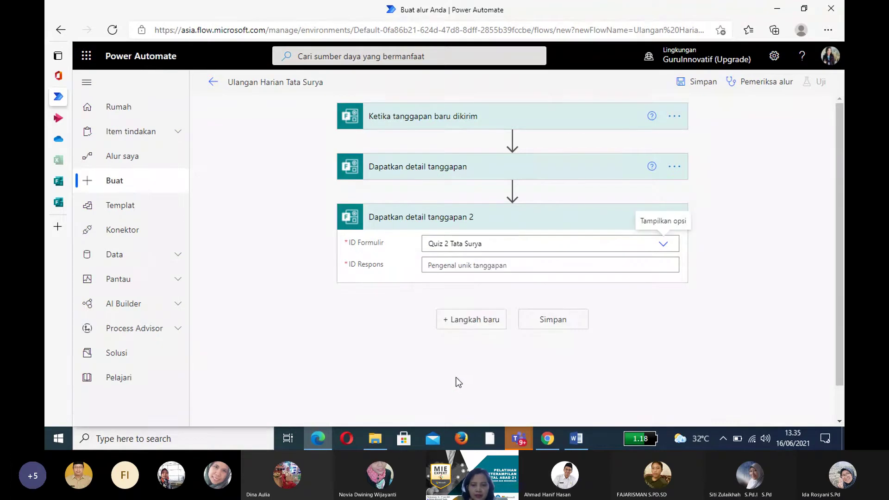
click(446, 268)
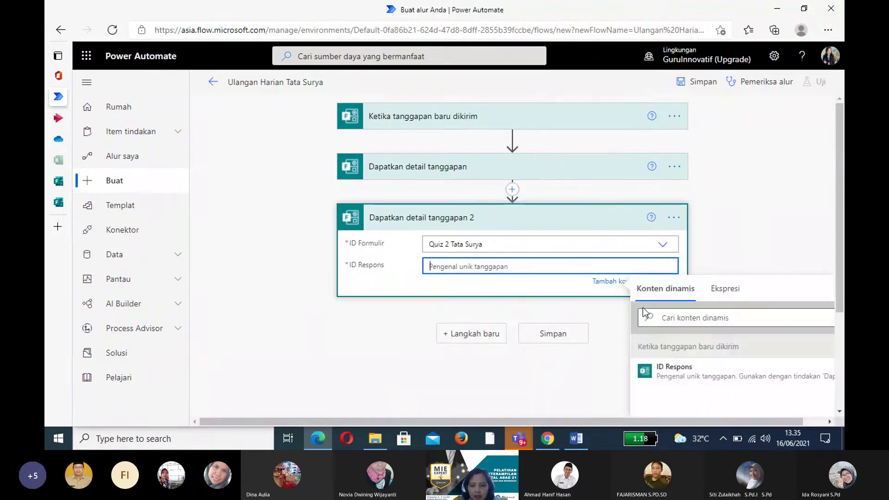
click(684, 378)
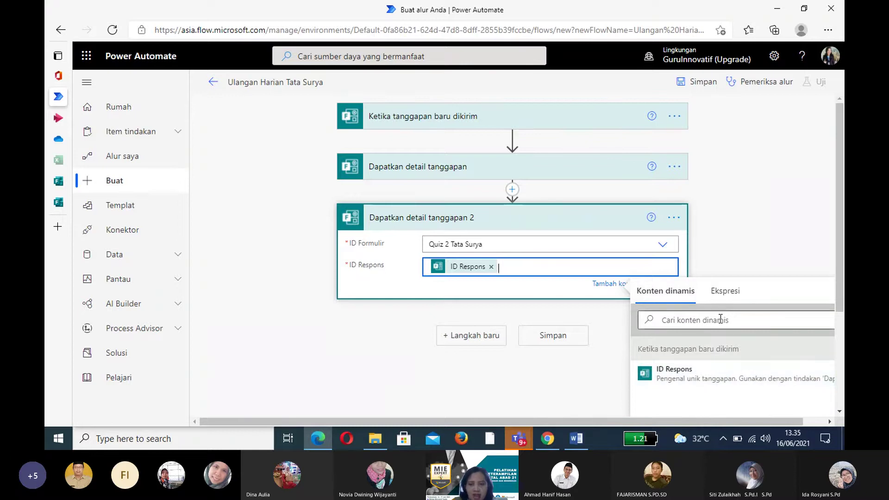
- Rename the first response-details action as "Dapatkan detail tanggapan Quis 1"
click(674, 170)
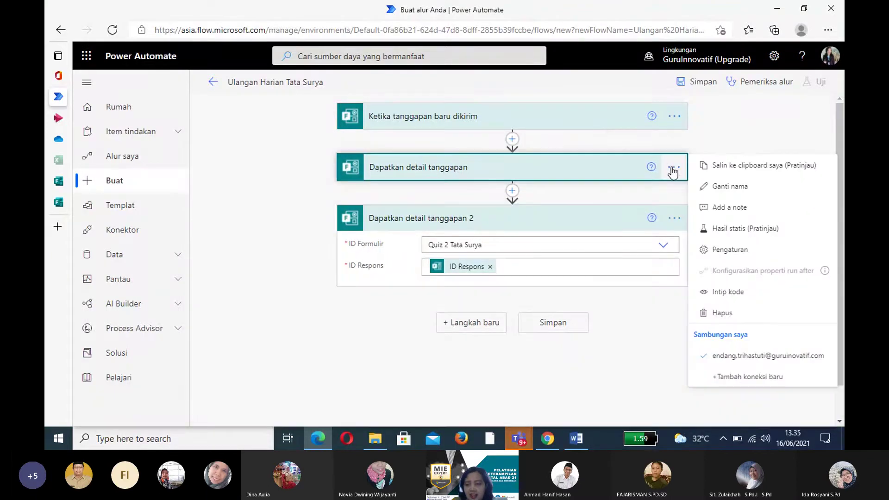
click(732, 186)
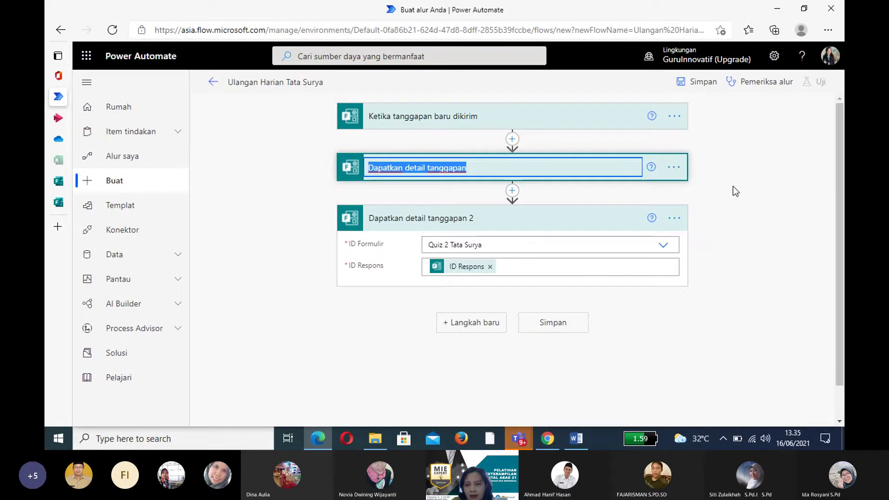
click(468, 169)
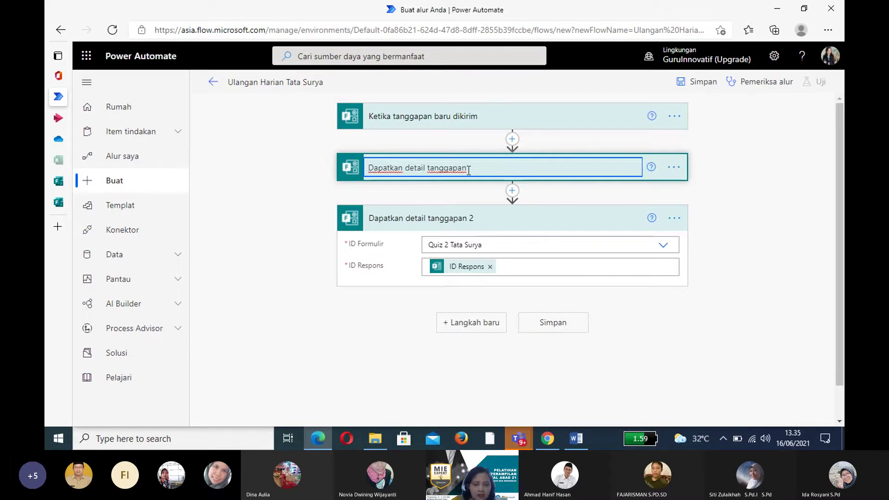
text(Qui)
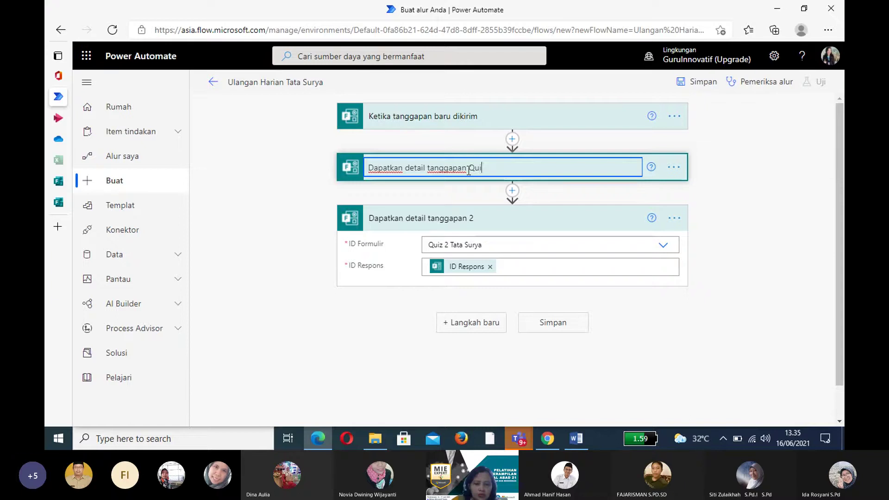
text(s 1)
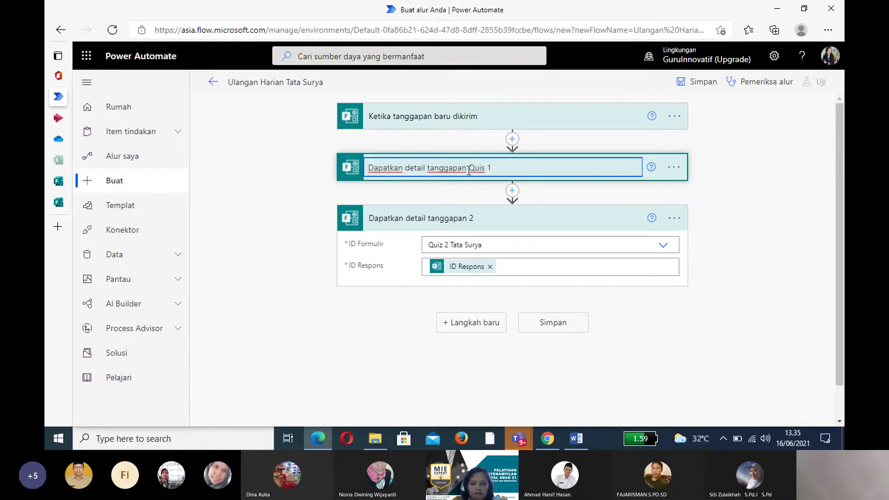
- Rename the second response-details action as "Dapatkan detail tanggapan Quis 2"
click(672, 221)
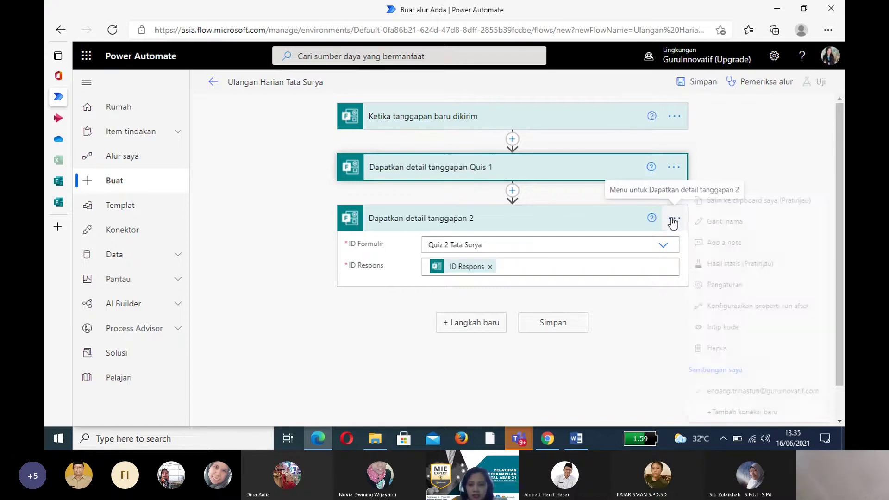
click(716, 230)
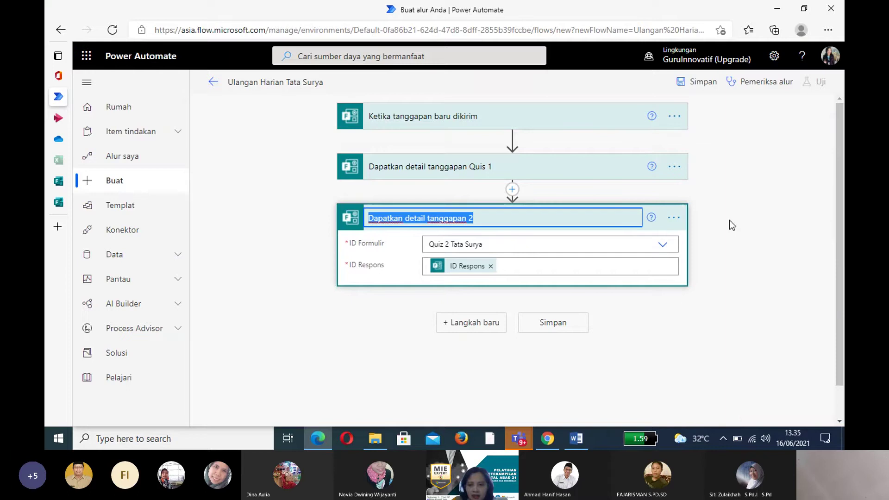
click(470, 217)
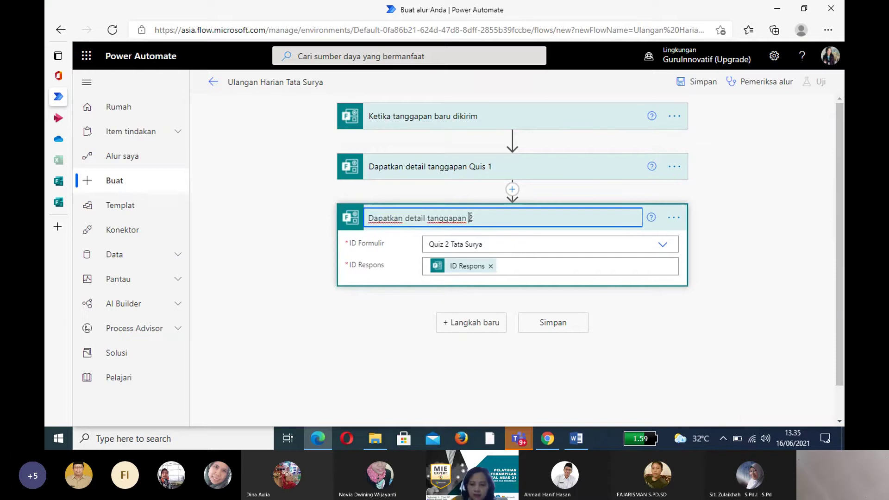
text(Qu)
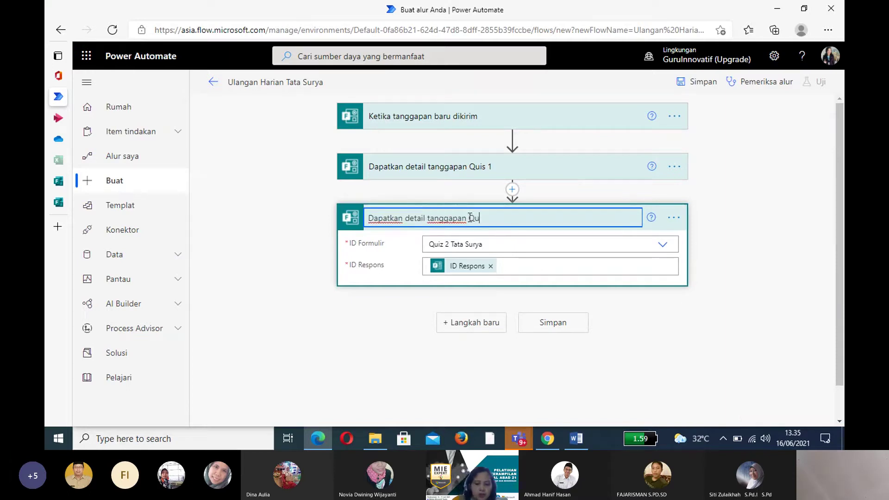
text(is 2)
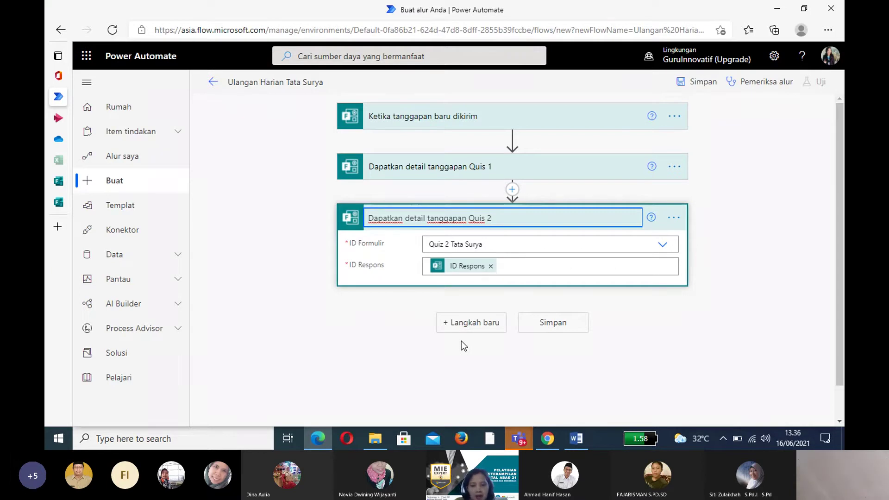
- Add the Pengguna Office 365 action Dapatkan profil pengguna (V2) after Dapatkan detail tanggapan Quis 2
click(465, 329)
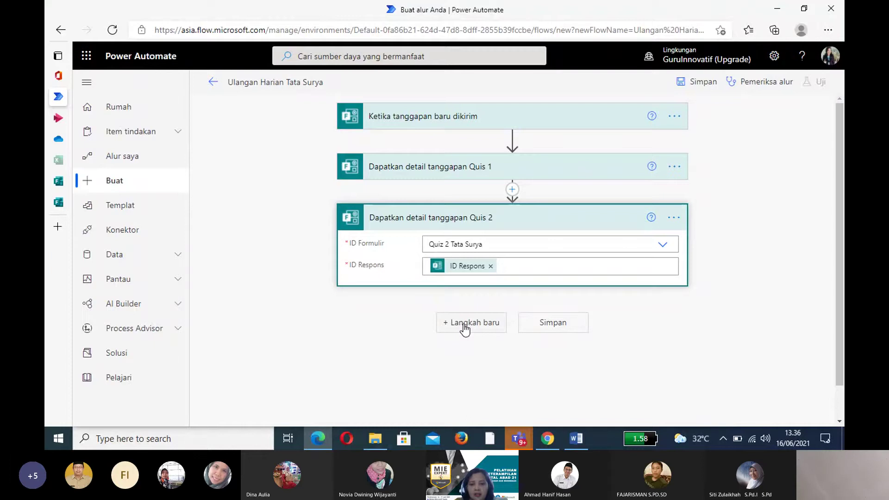
click(465, 329)
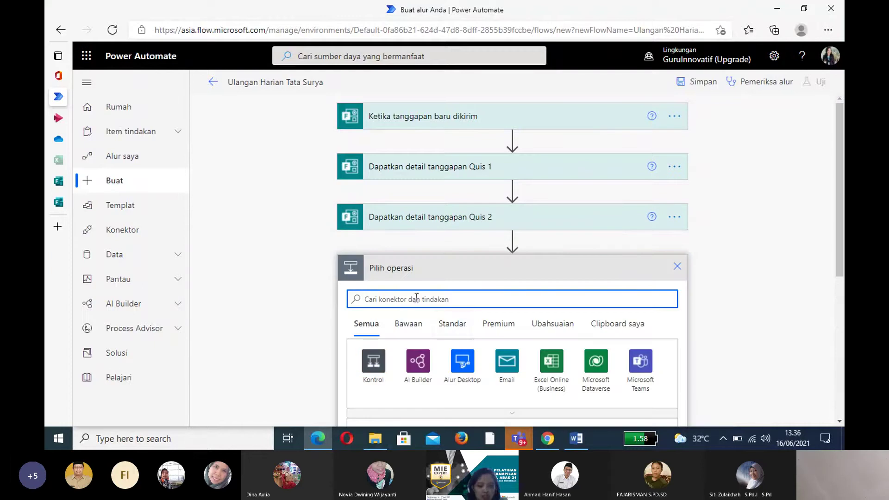
click(367, 298)
text(s)
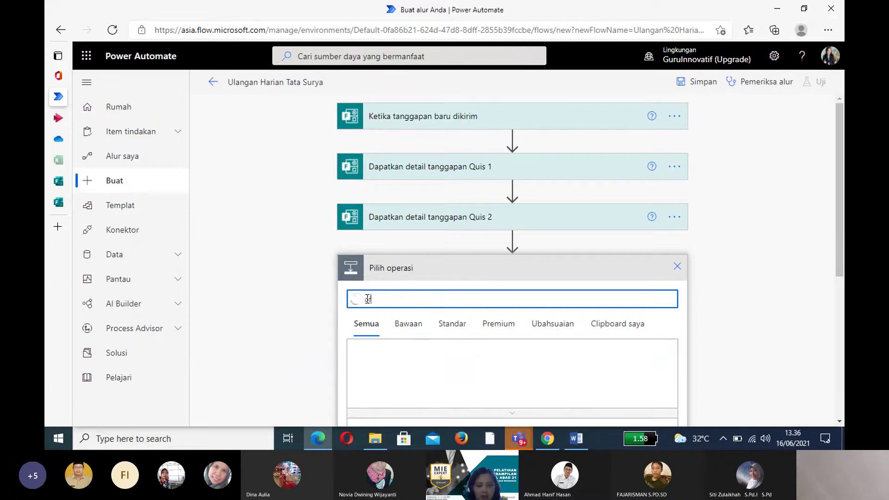
text(i)
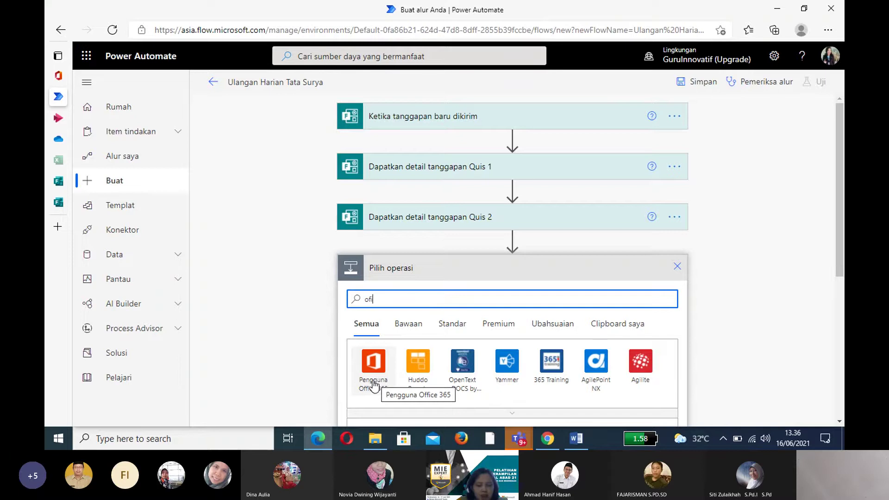
click(373, 366)
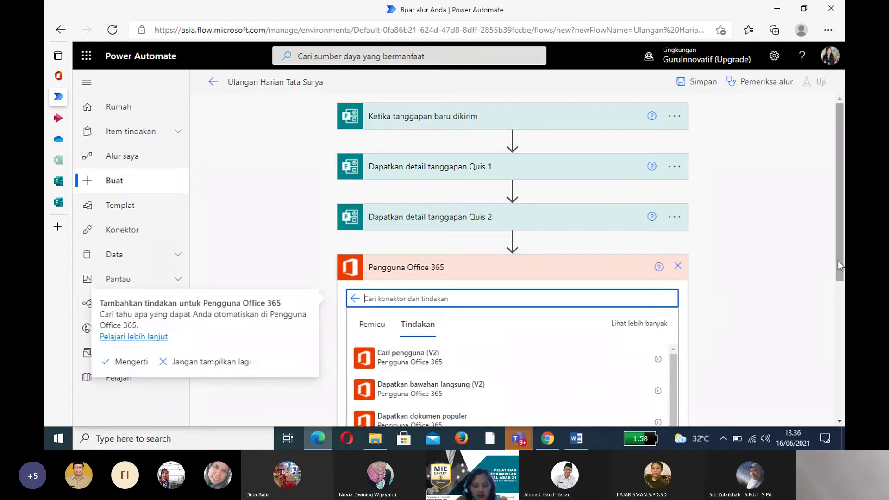
drag(838, 260, 843, 360)
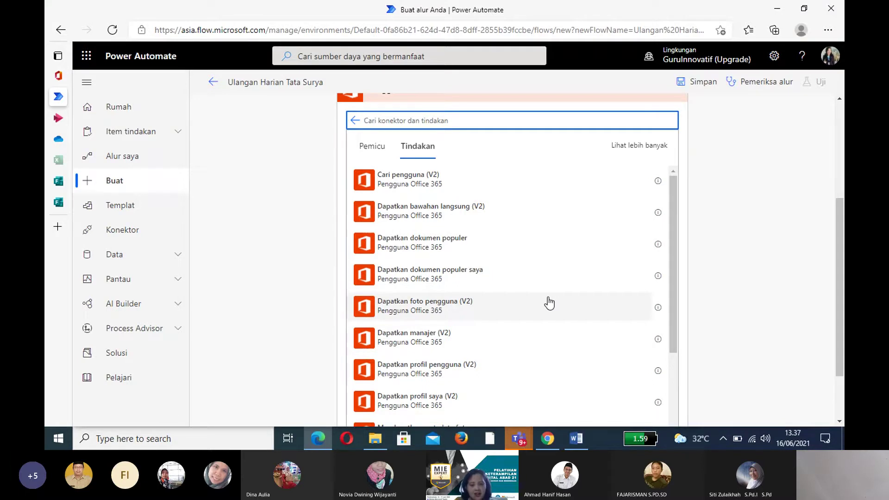
click(410, 376)
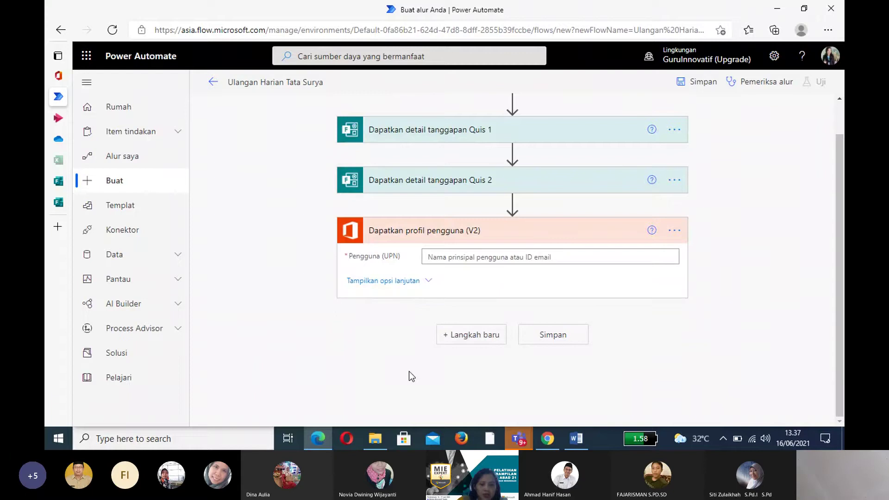
- Set Pengguna (UPN) of Dapatkan profil pengguna (V2) to the dynamic Responders' Email from Dapatkan detail tanggapan Quis 1
click(438, 257)
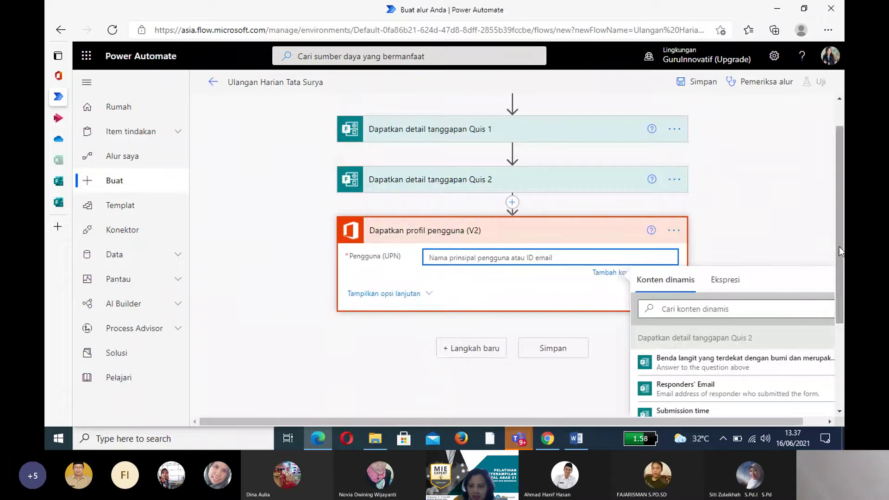
drag(841, 243, 842, 329)
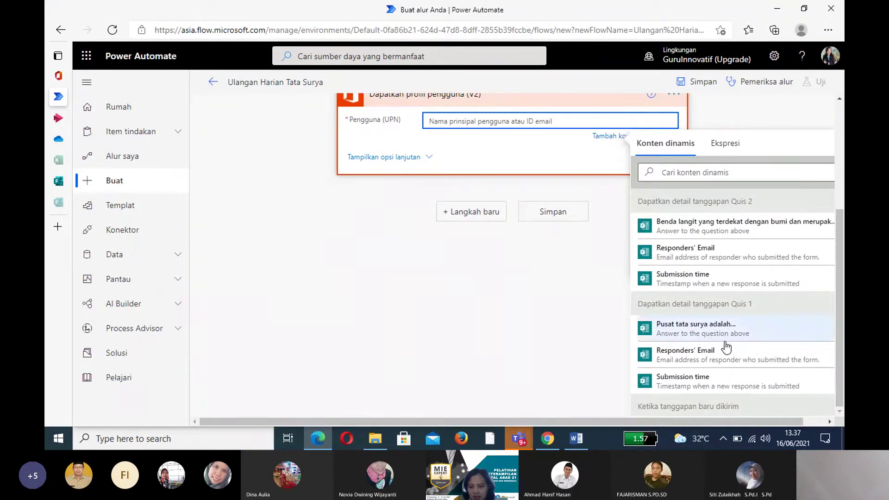
click(673, 360)
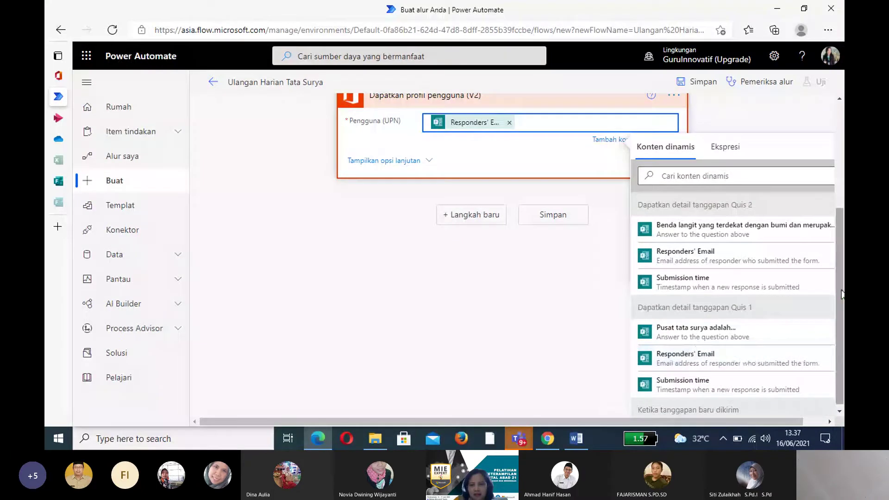
- Add the Excel Online (Business) action Add a row into a table after Dapatkan profil pengguna (V2)
drag(841, 294, 835, 216)
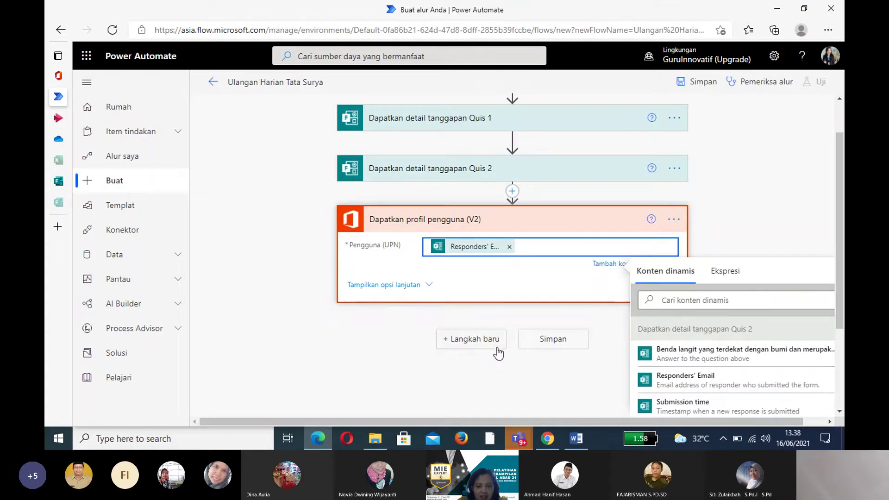
click(474, 343)
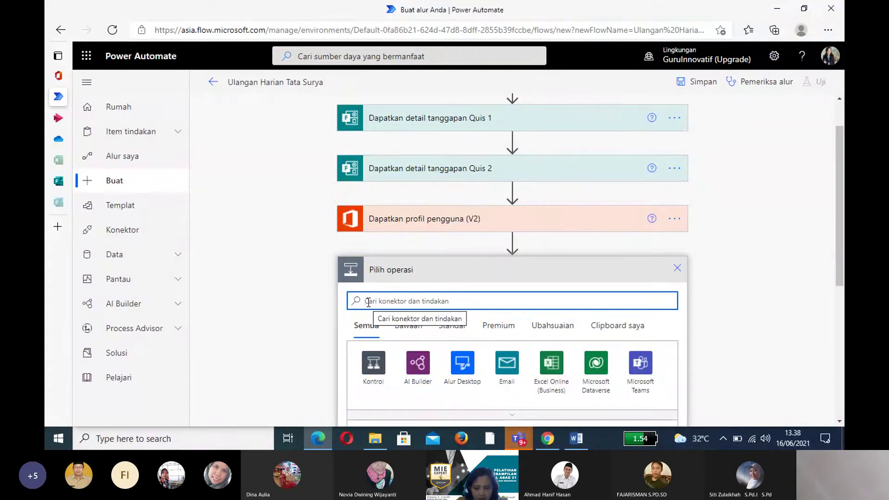
click(552, 366)
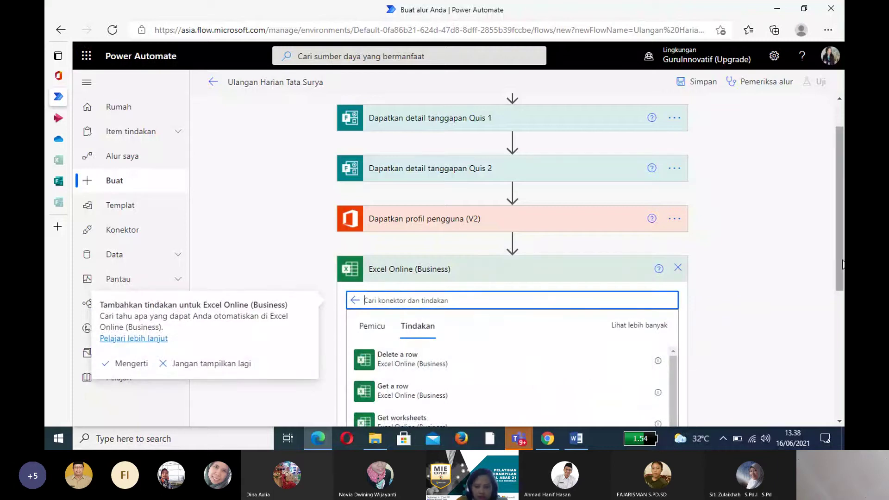
drag(843, 264, 843, 386)
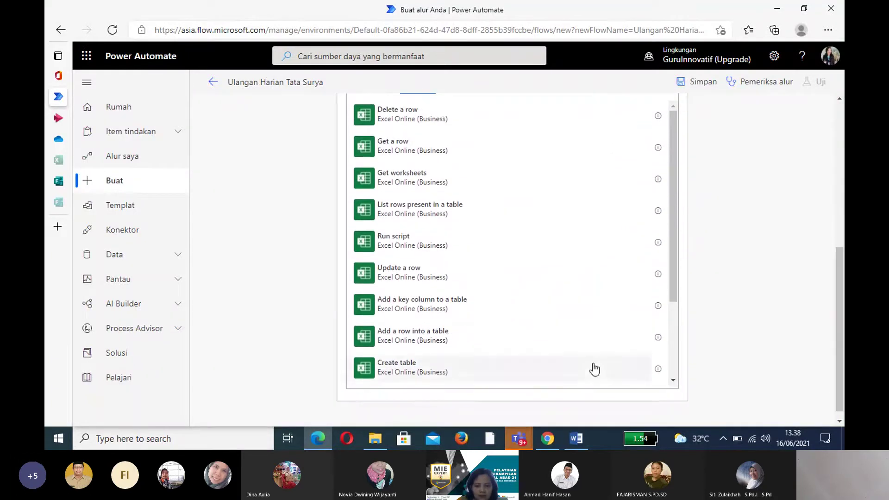
click(410, 337)
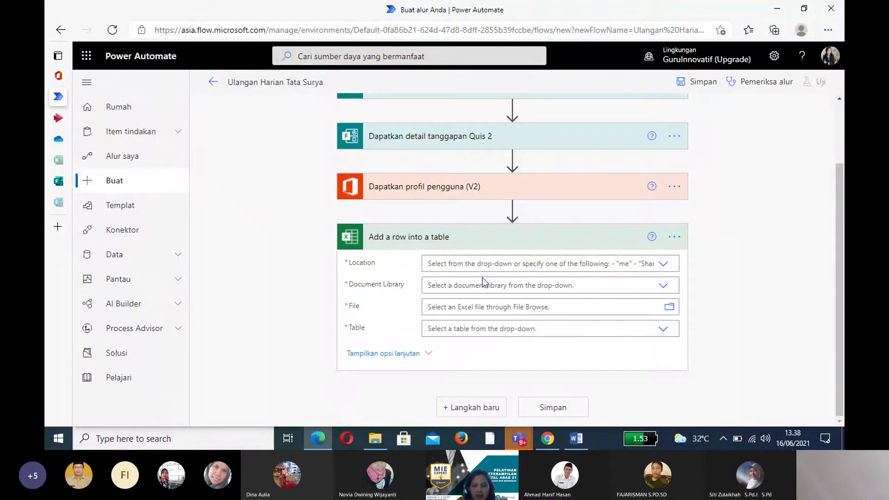
- Set the Location of Add a row into a table to OneDrive for Business and its Document Library to OneDrive
click(664, 265)
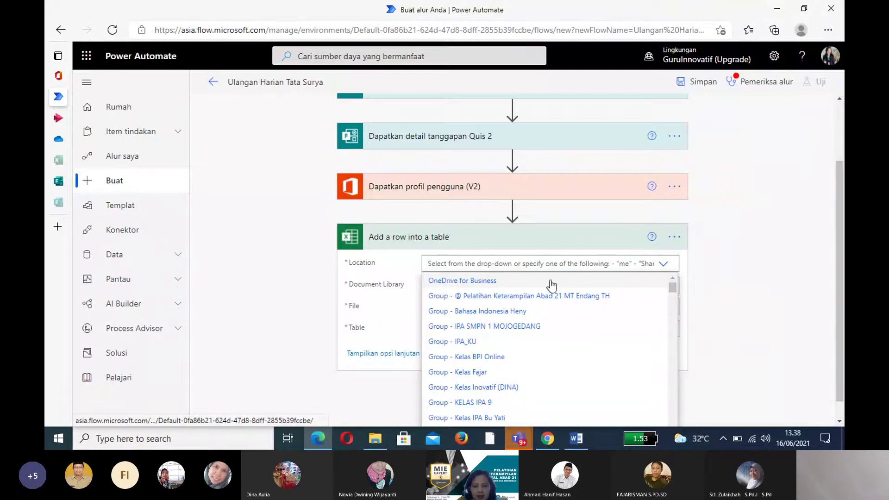
click(465, 285)
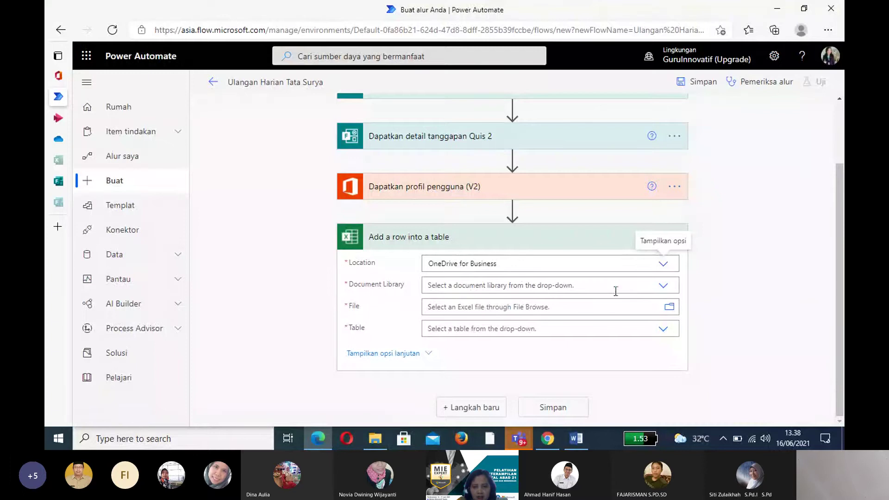
click(663, 286)
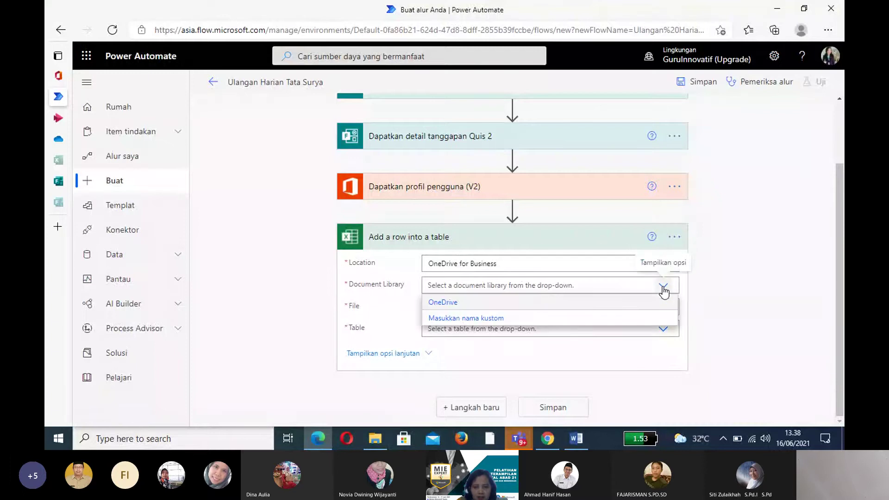
click(445, 304)
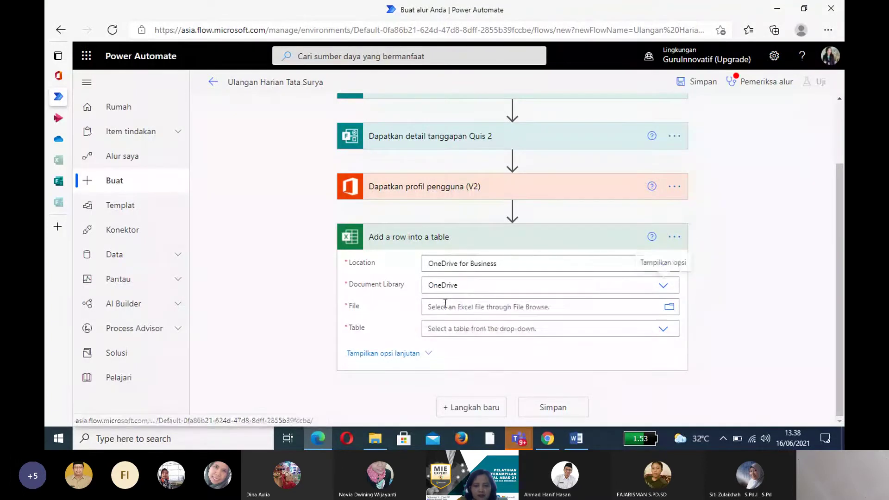
- Choose Book.xlsx from the Nilai Ulangan Harian Tata Surya folder as the File and Table1 as the Table
click(670, 309)
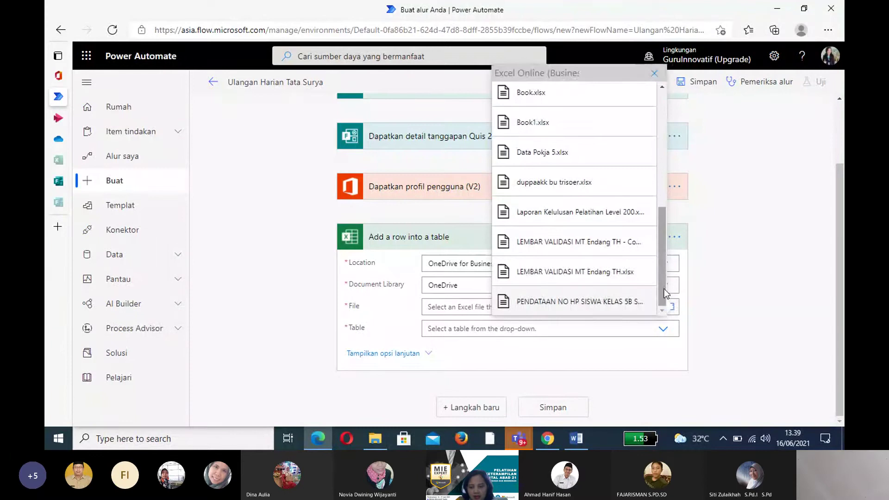
drag(663, 288, 663, 161)
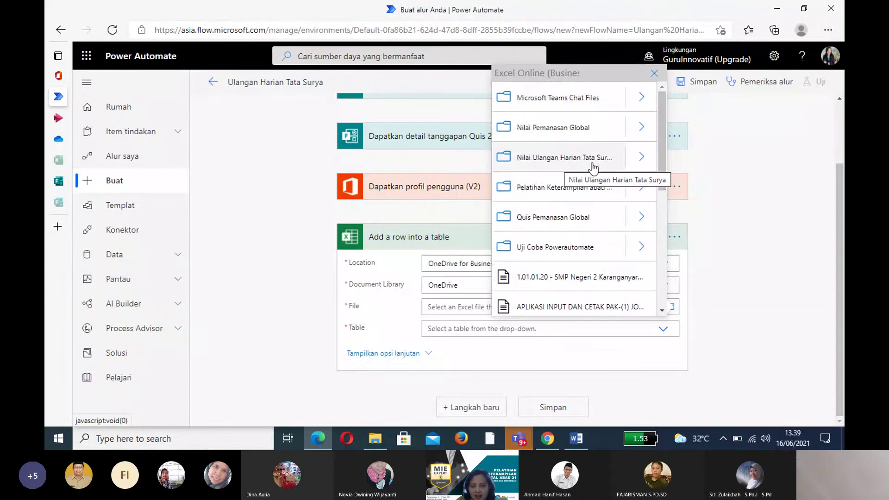
click(642, 157)
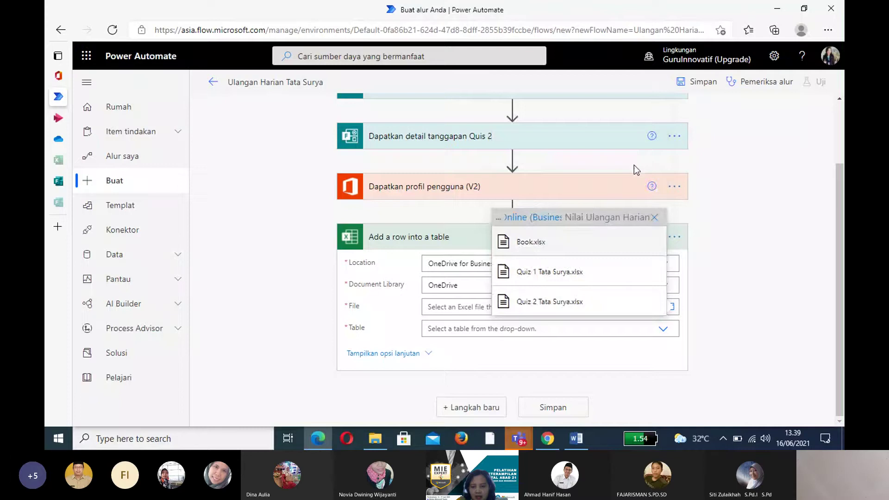
click(529, 244)
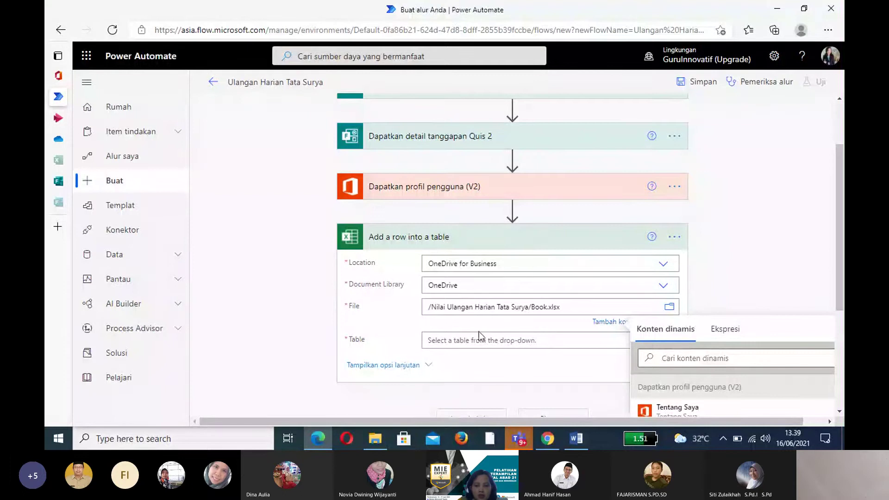
click(432, 343)
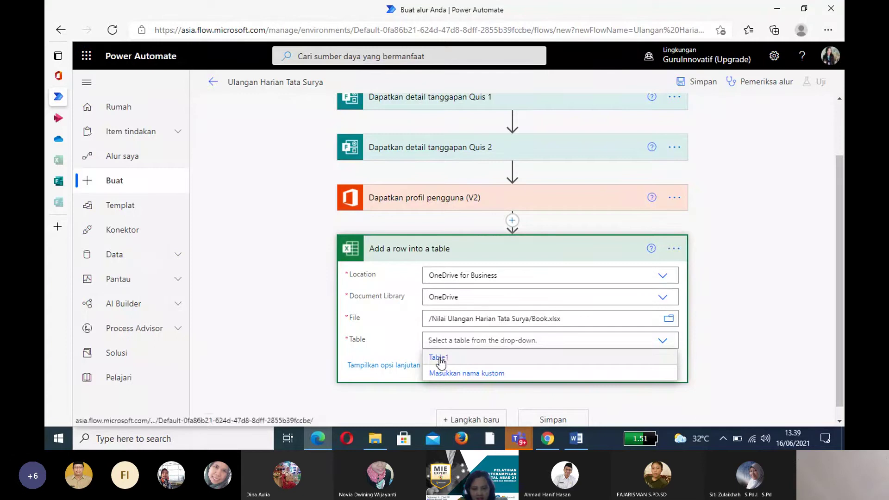
click(441, 361)
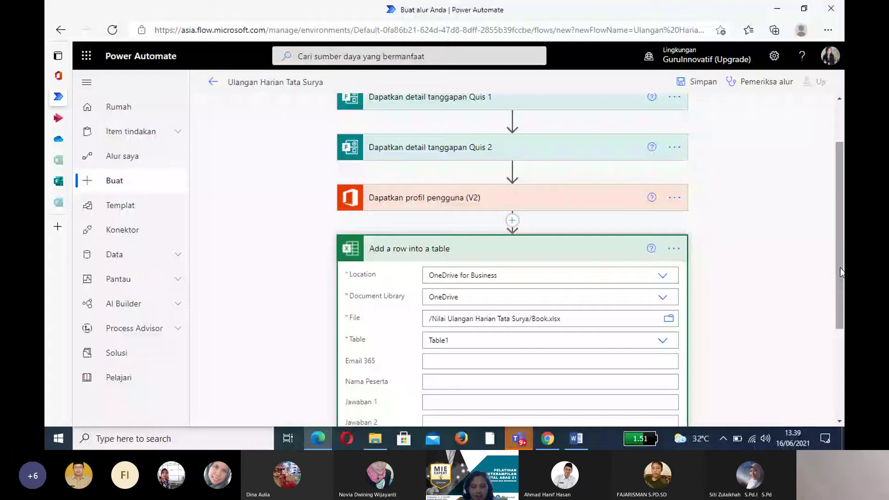
- Fill the Email 365 column with the dynamic Responders' Email from Dapatkan detail tanggapan Quis 1
drag(842, 272, 843, 359)
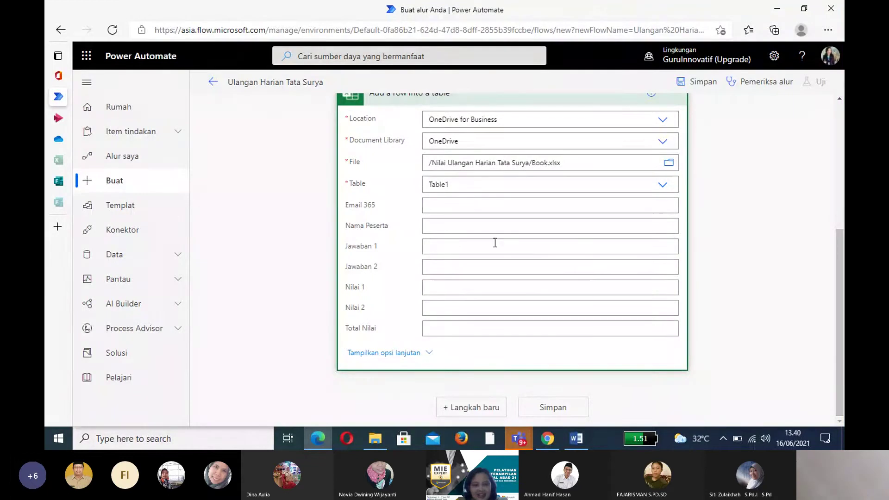
click(431, 208)
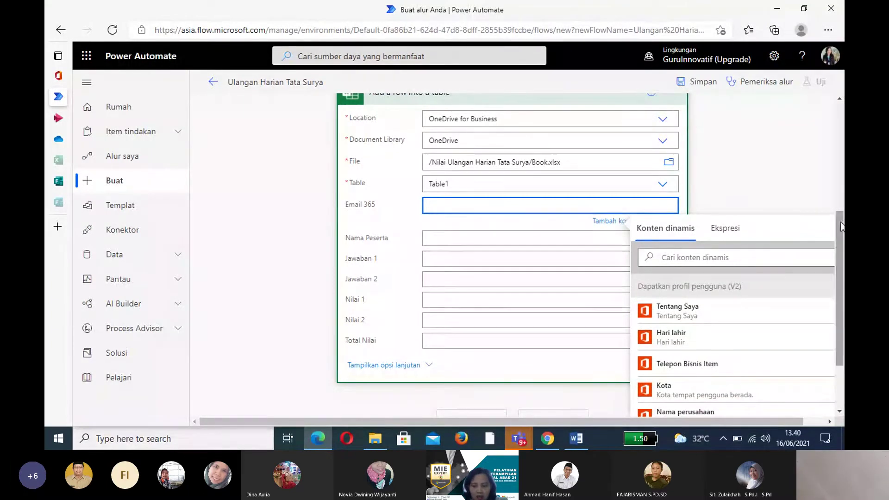
scroll(842, 227, down, 2)
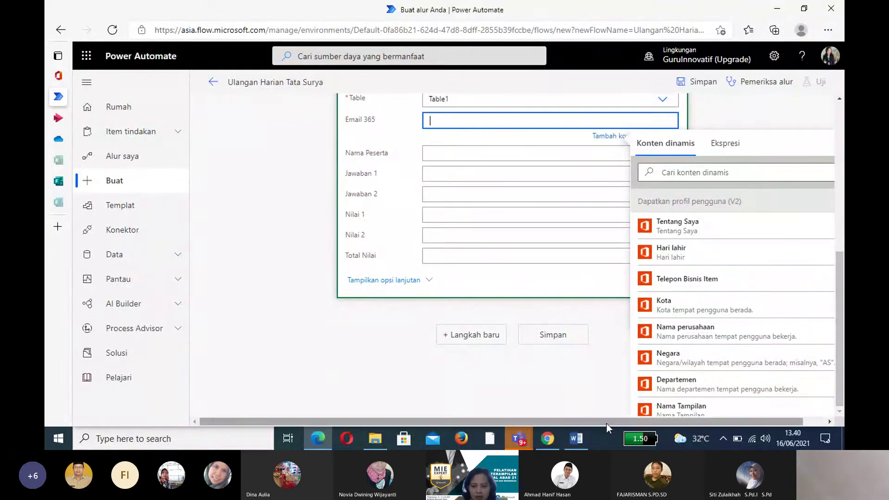
drag(521, 424, 551, 423)
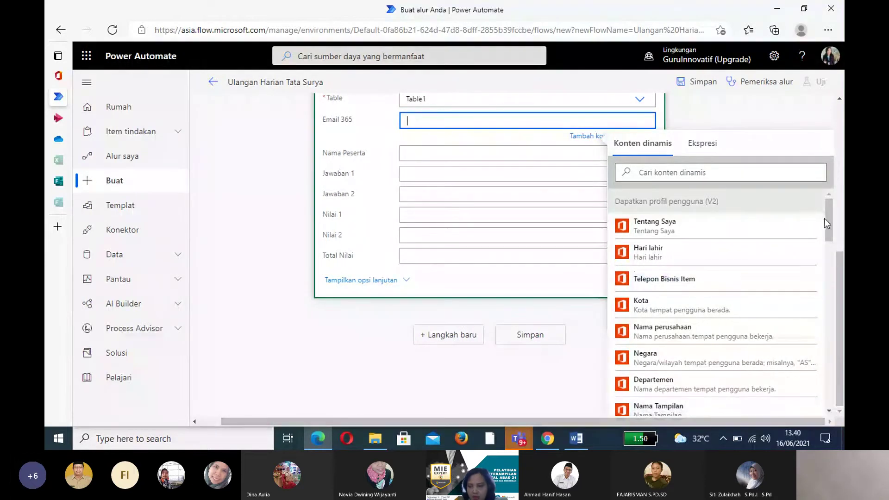
drag(831, 210, 833, 370)
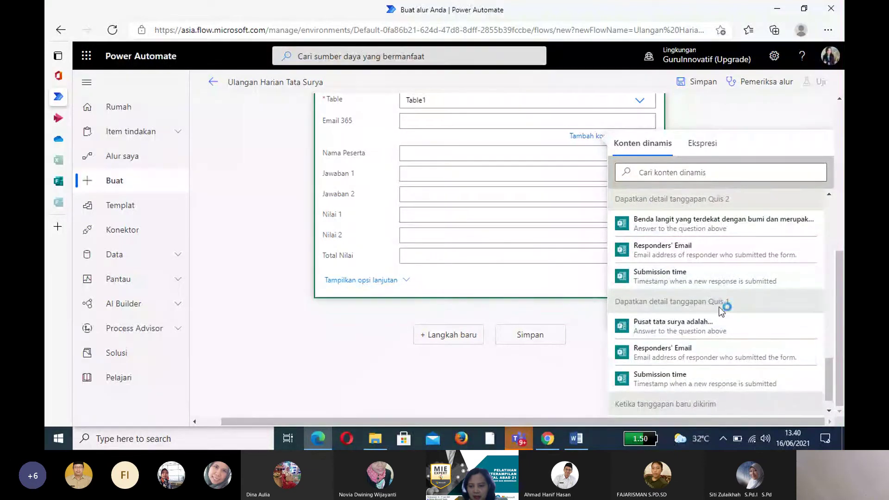
click(661, 358)
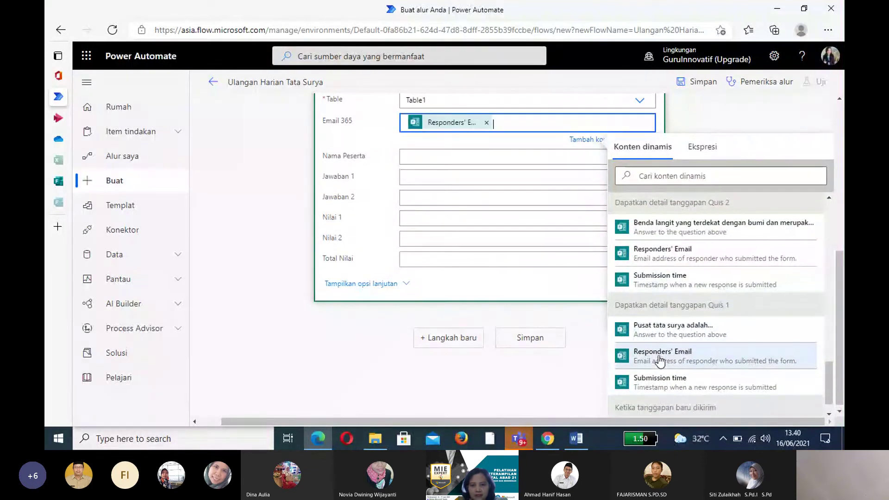
- Fill the Nama Peserta column with the dynamic Nama Depan from Dapatkan profil pengguna (V2)
click(415, 155)
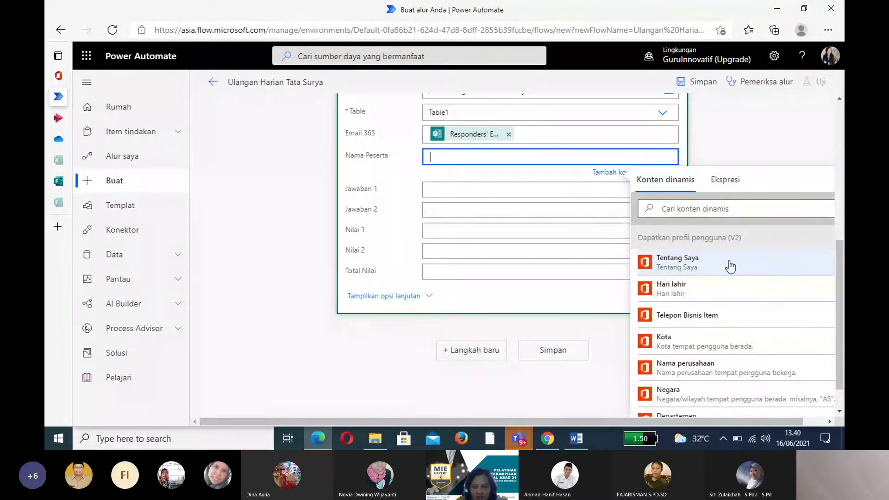
scroll(842, 257, down, 2)
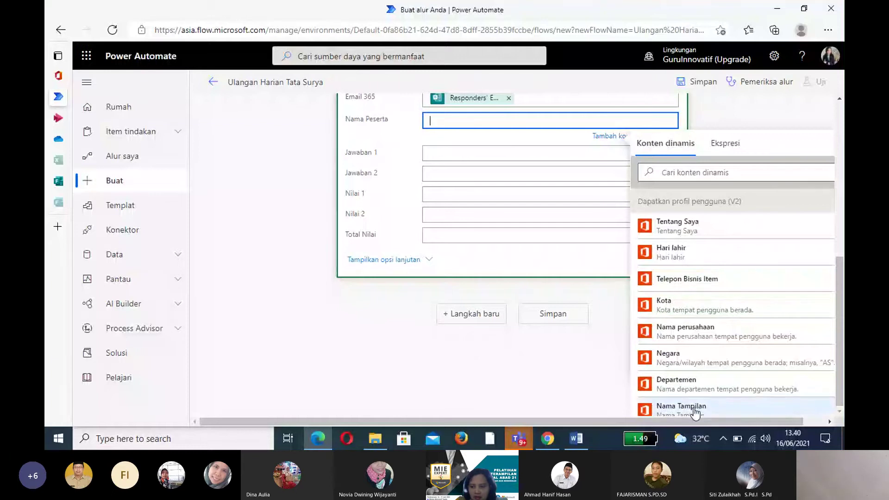
drag(657, 422, 713, 420)
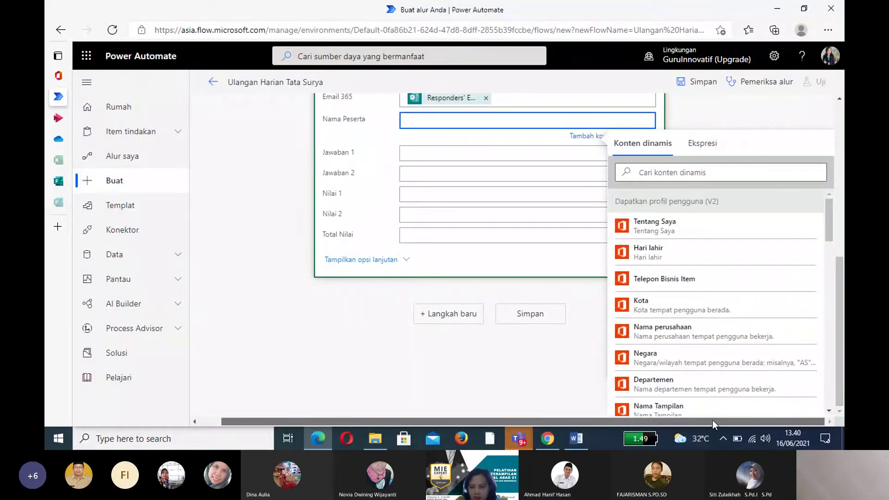
drag(829, 232, 833, 248)
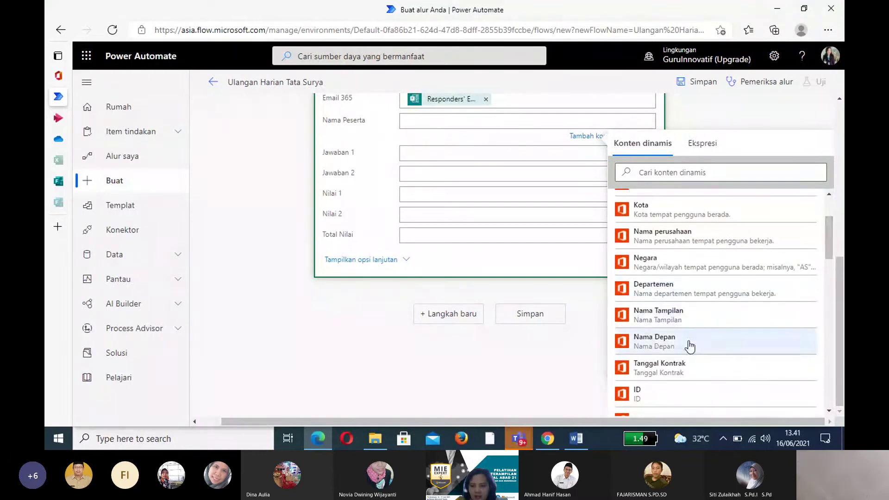
click(660, 342)
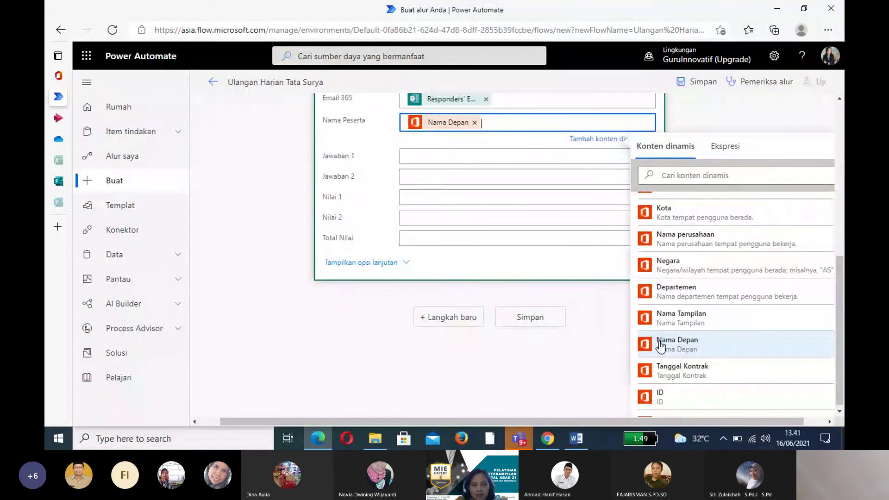
- Fill the Jawaban 1 column with the dynamic answer "Pusat tata surya adalah..." from Dapatkan detail tanggapan Quis 1
click(410, 157)
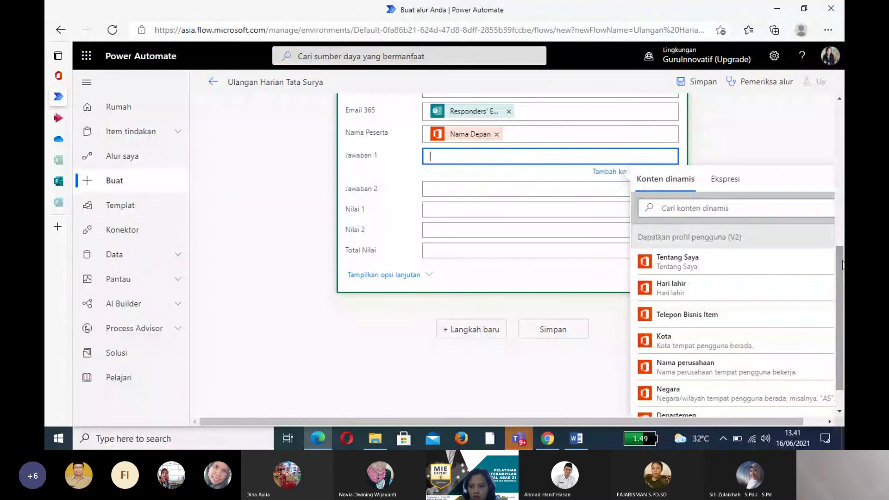
scroll(842, 268, down, 2)
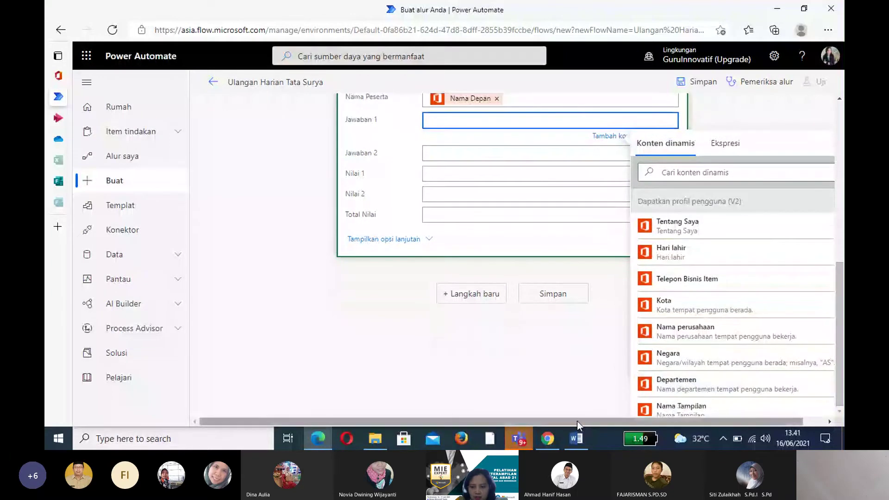
drag(577, 420, 621, 420)
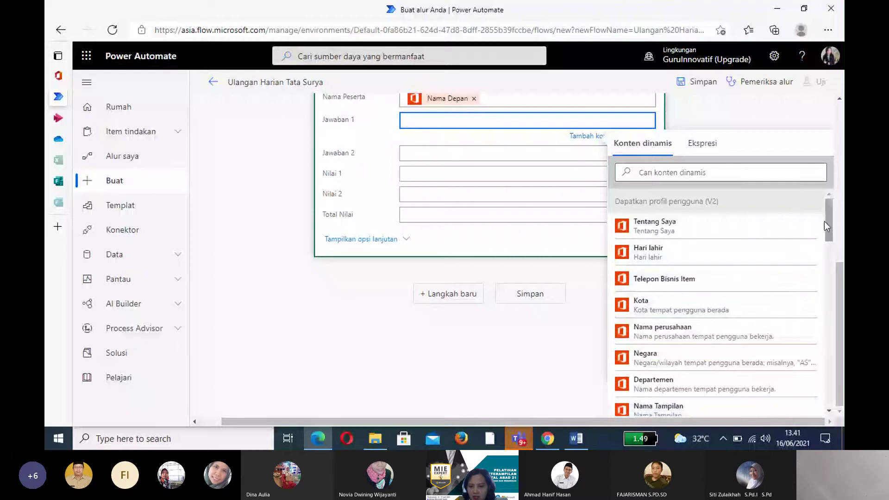
drag(829, 216, 830, 218)
drag(831, 227, 832, 373)
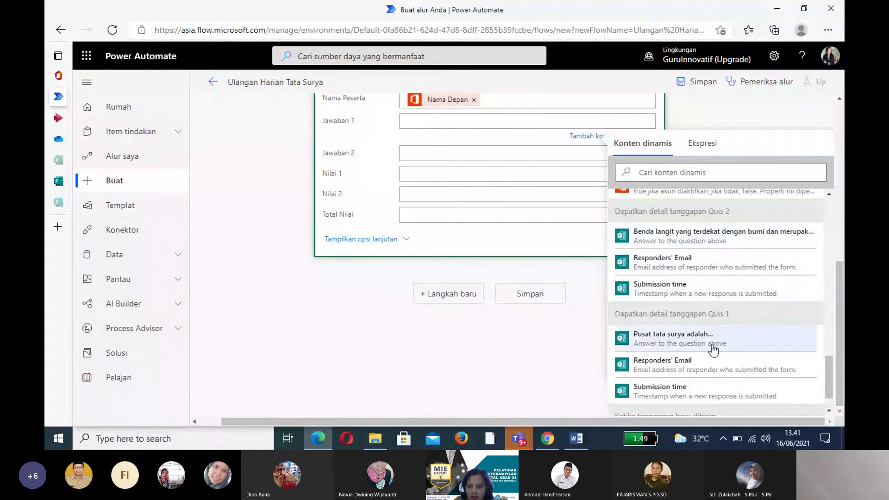
click(645, 344)
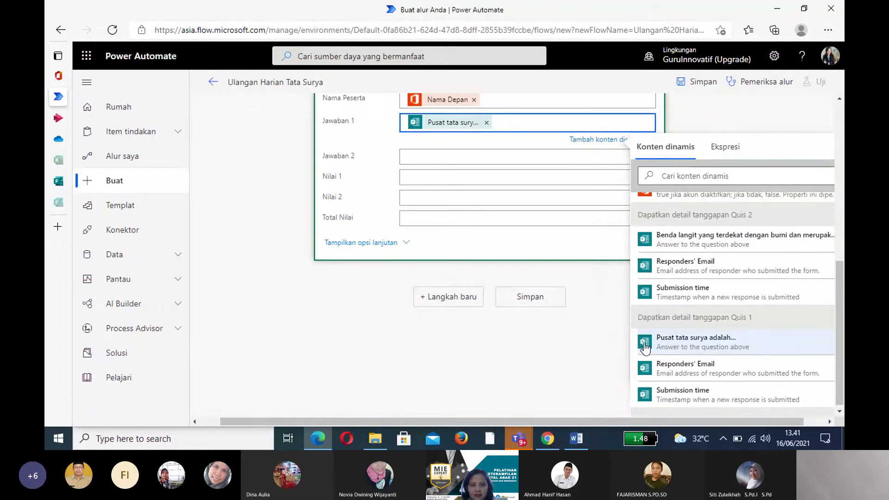
- Fill the Jawaban 2 column with the dynamic "Benda langit yang terdekat dengan bumi..." answer from Dapatkan detail tanggapan Quis 2
click(407, 158)
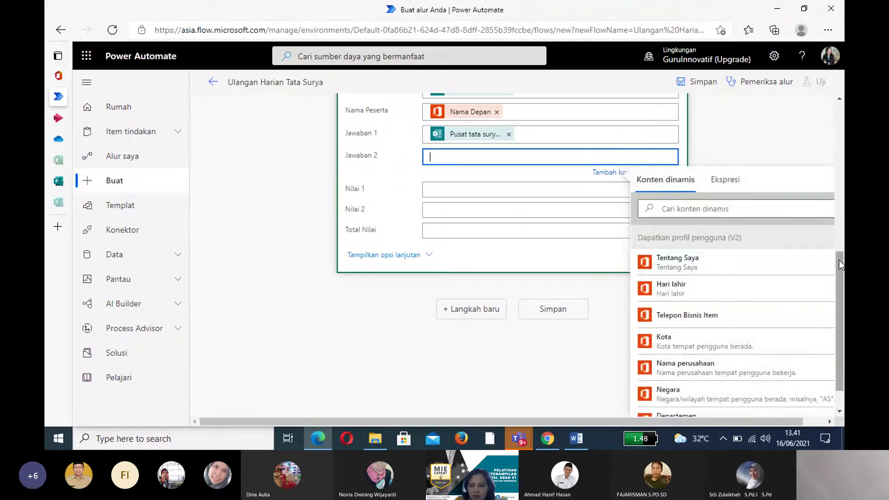
drag(839, 259, 840, 274)
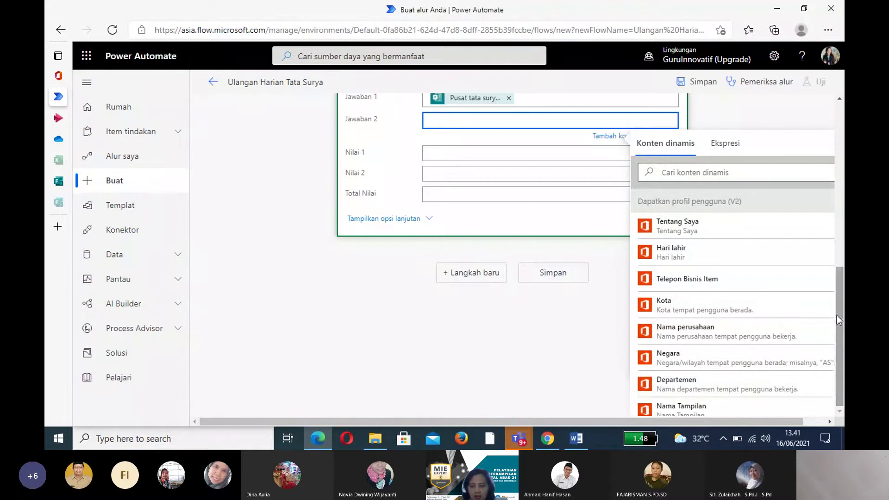
drag(425, 421, 585, 419)
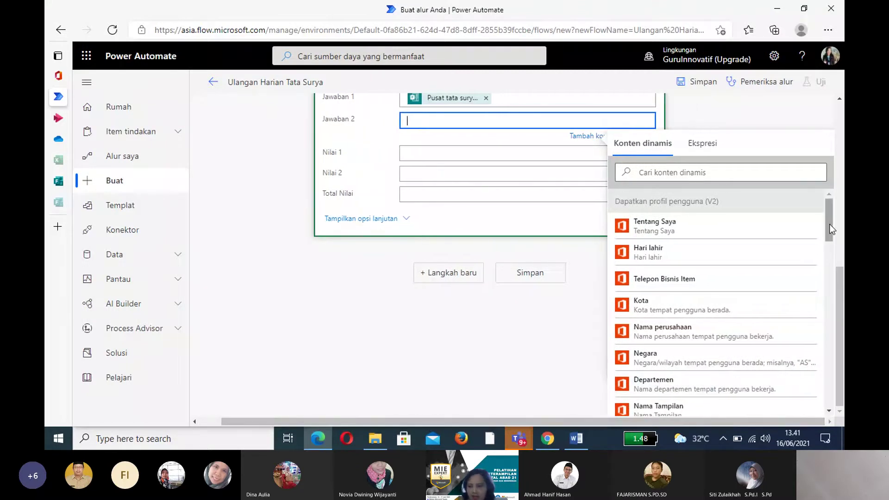
drag(829, 230, 834, 378)
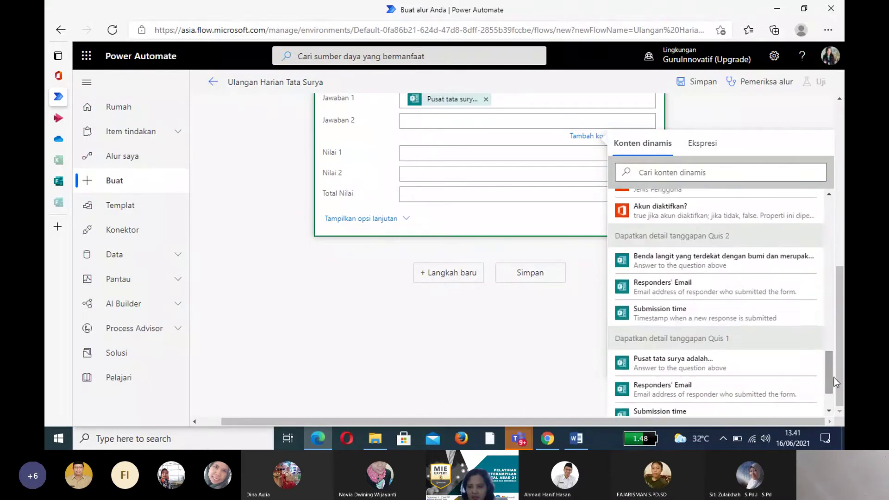
click(655, 262)
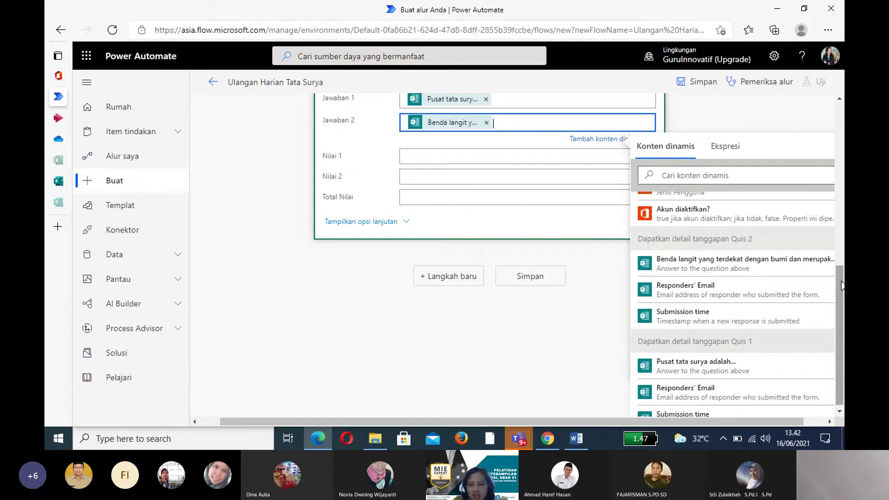
- Save the Ulangan Harian Tata Surya flow and start a manual (Secara manual) test of it
drag(842, 284, 839, 160)
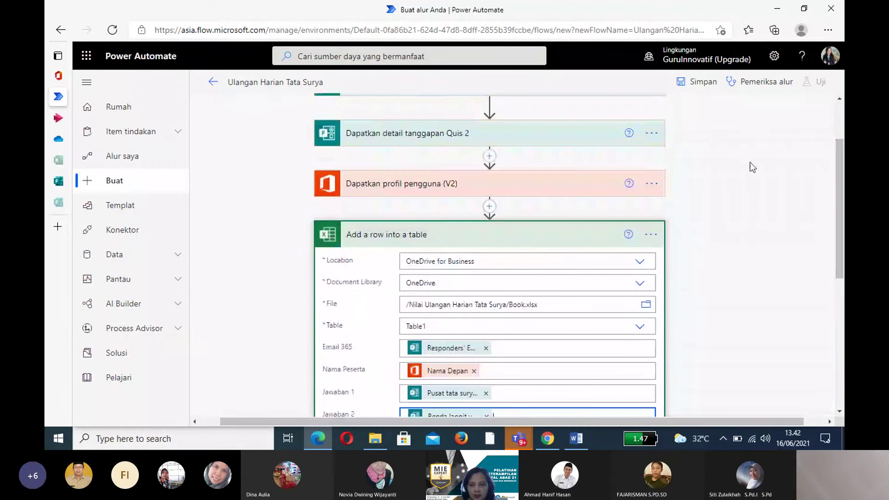
click(699, 86)
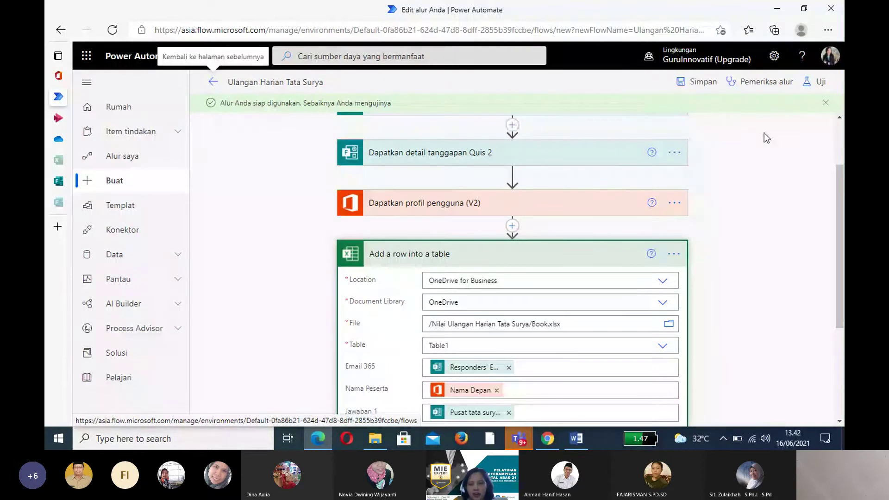
click(821, 84)
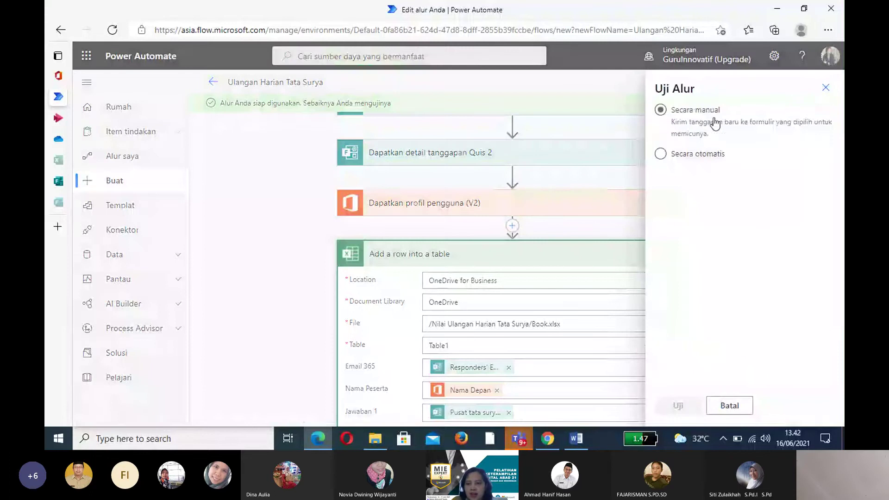
click(661, 112)
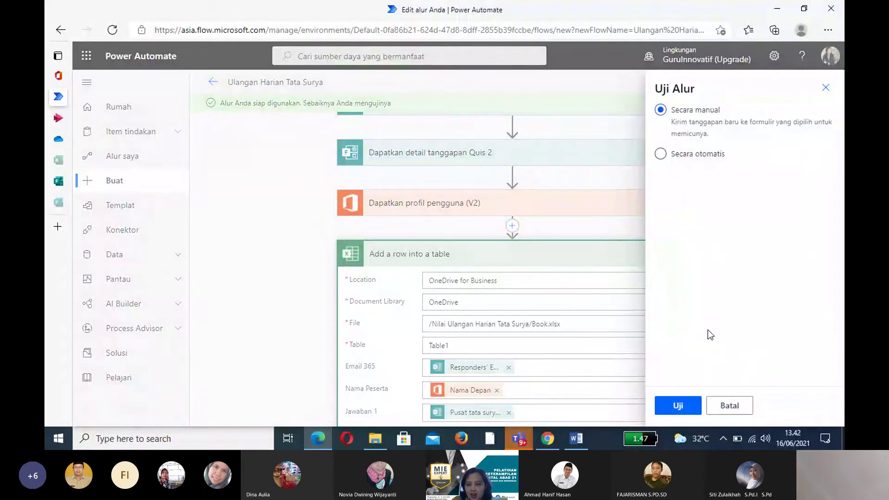
click(678, 408)
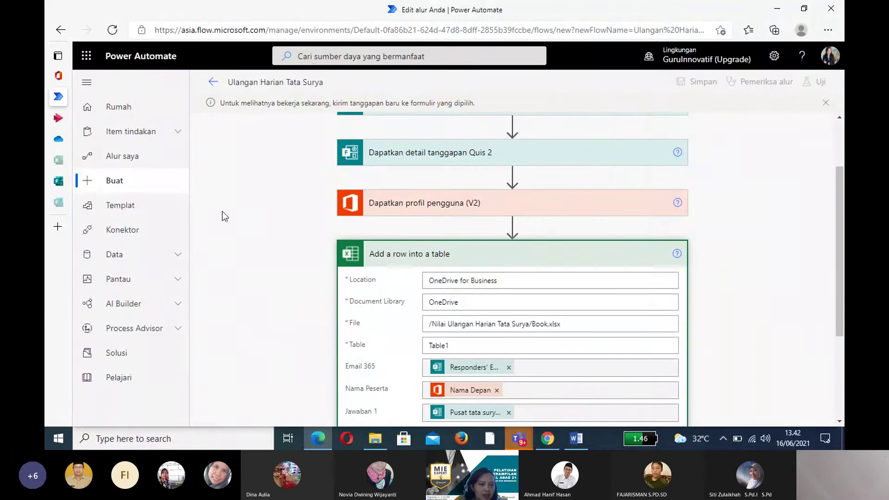
- Preview the Quiz 1 Tata Surya form, submit a response with the answer Matahari, and return to the form editor
click(153, 239)
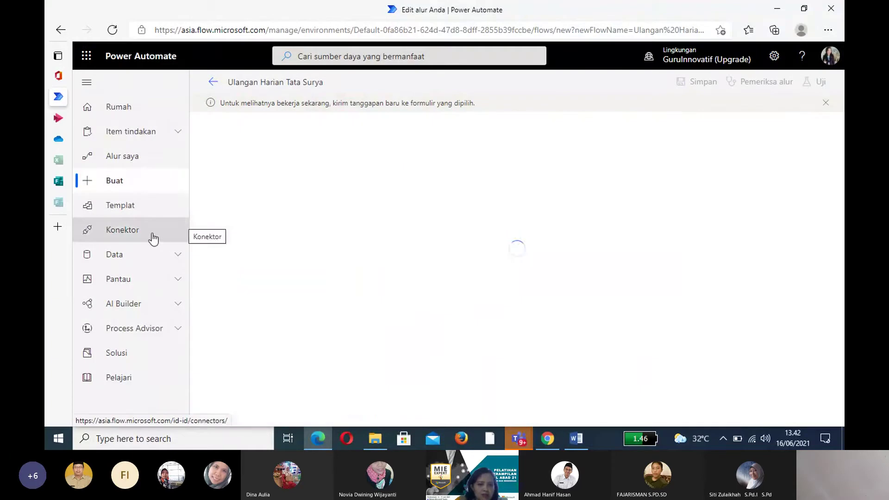
click(60, 203)
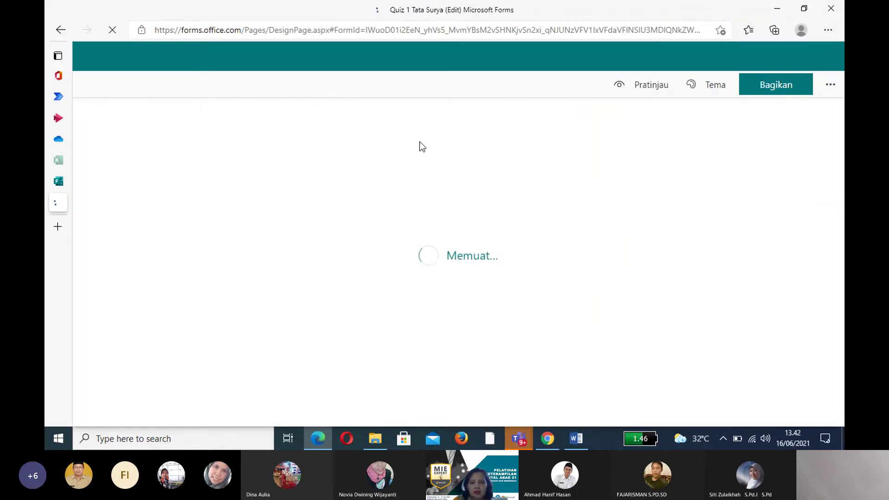
click(651, 88)
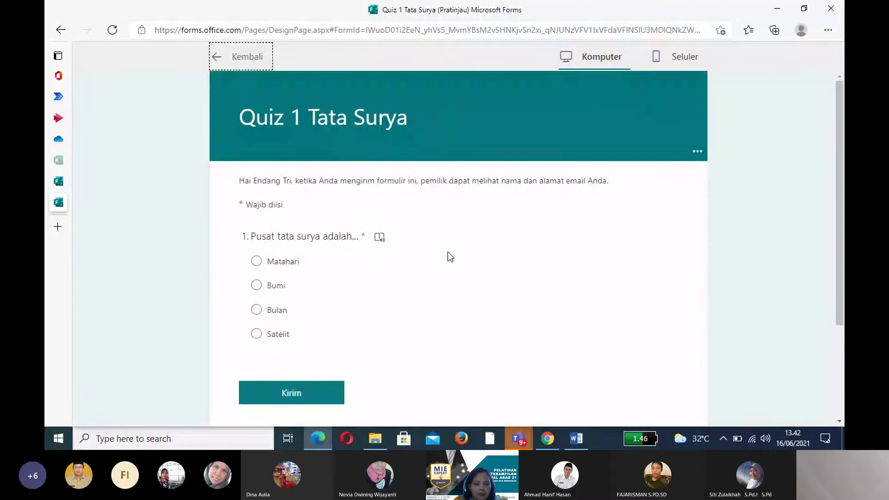
click(257, 261)
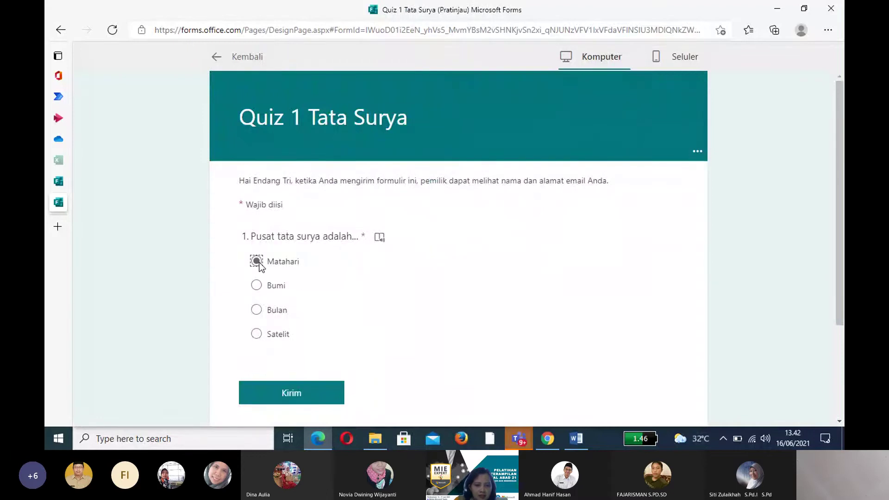
click(295, 399)
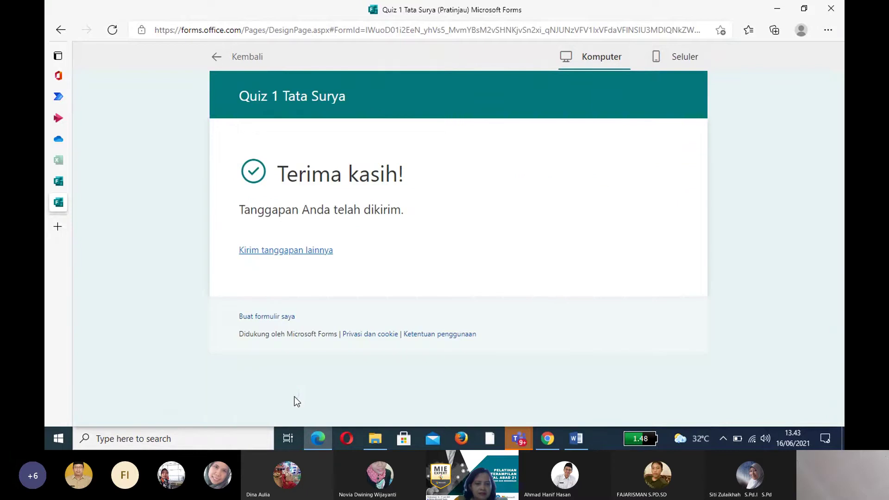
click(215, 58)
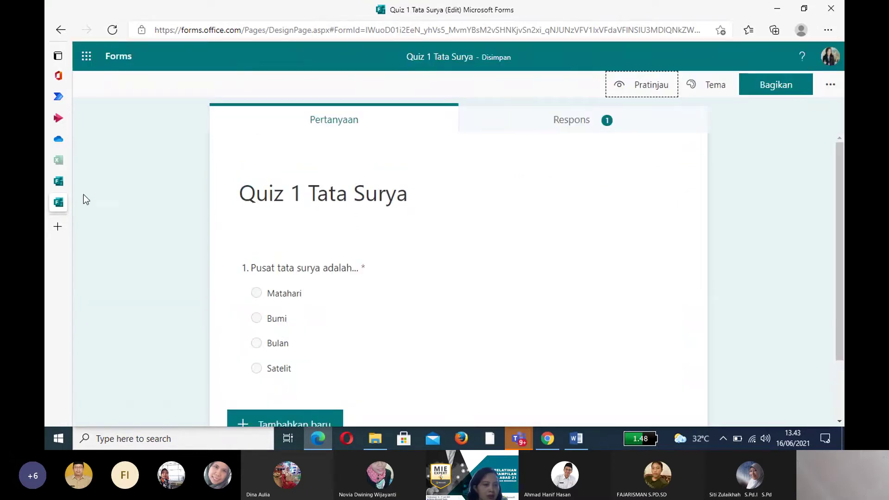
- Preview the Quiz 2 Tata Surya form and submit a response with the answer Bulan
click(59, 184)
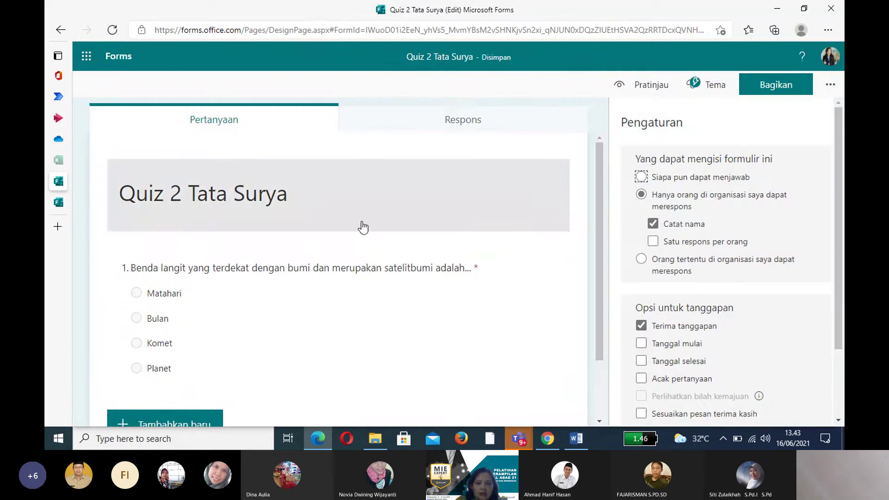
click(648, 86)
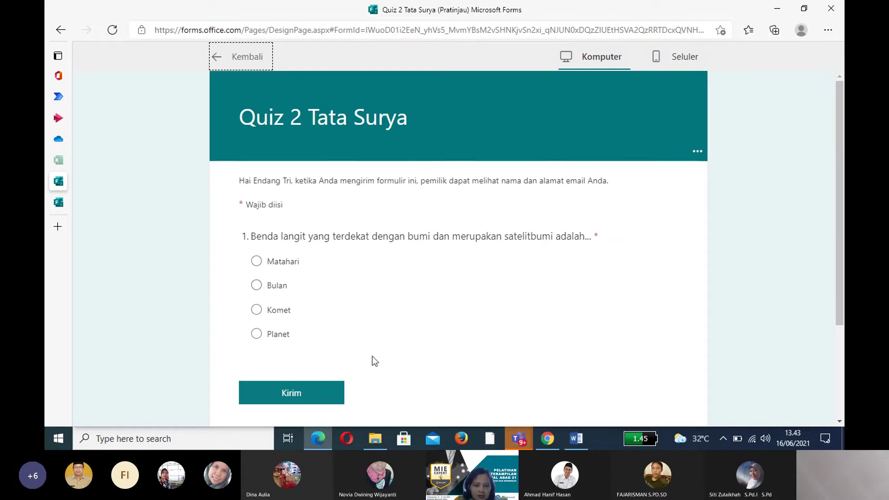
click(263, 291)
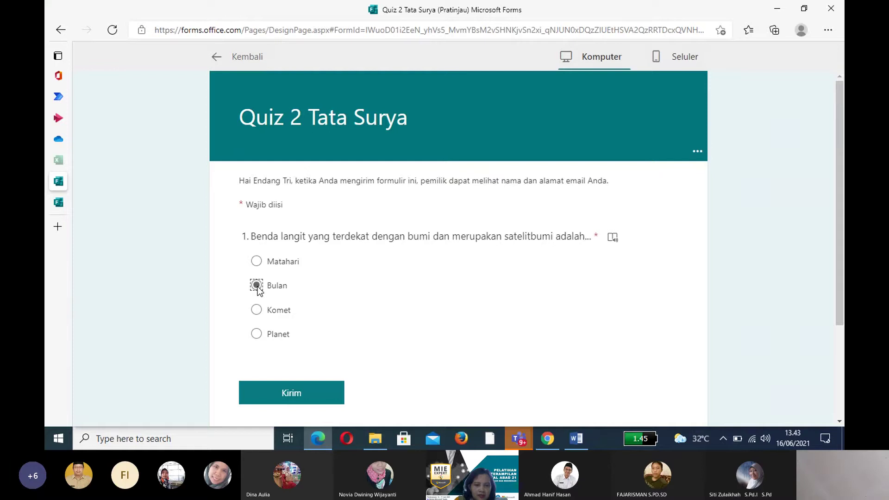
click(291, 398)
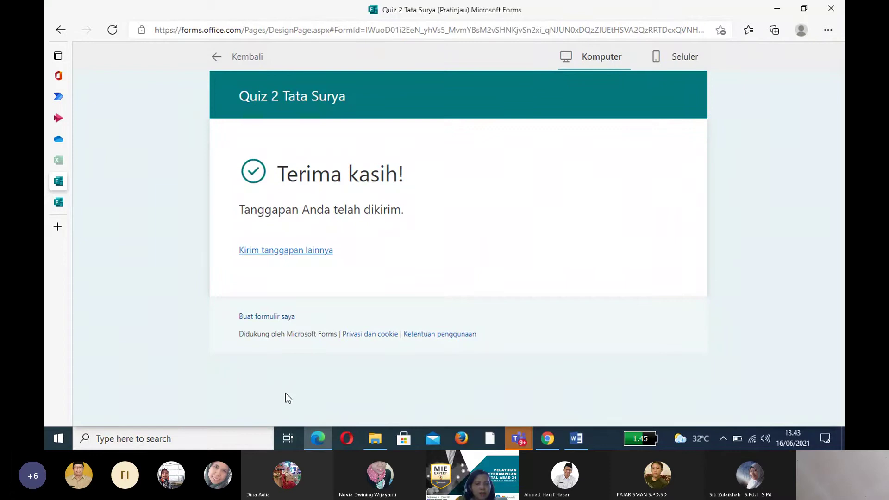
- Check the flow's test run and the recorded response row in the Book.xlsx table
click(60, 103)
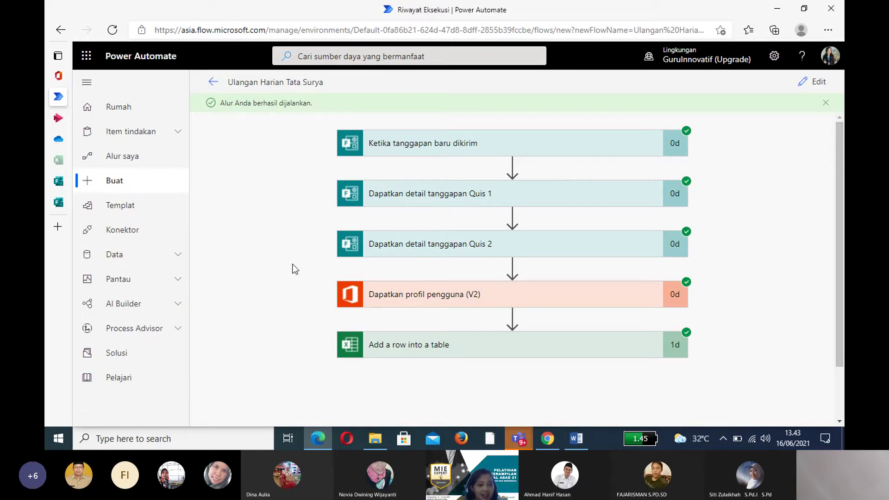
click(60, 162)
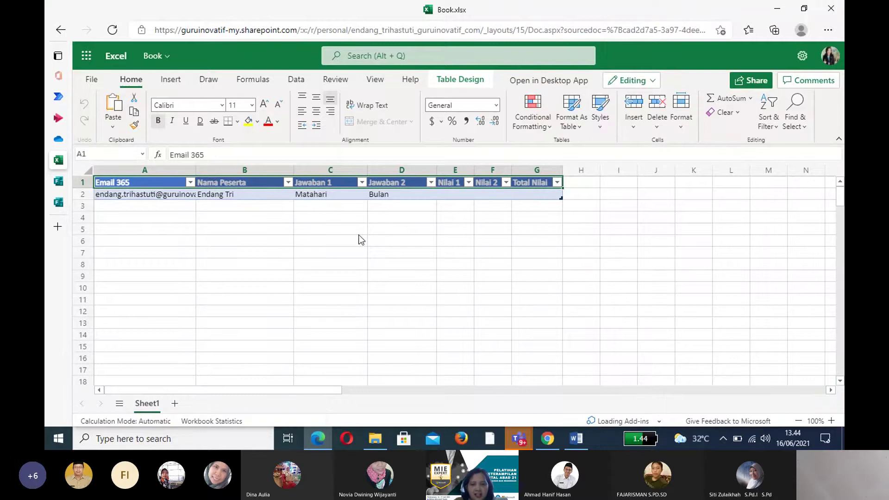
click(455, 194)
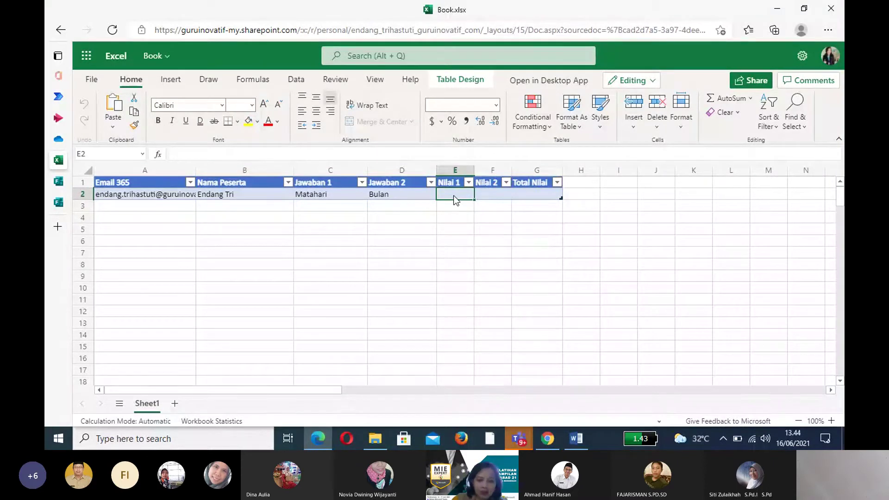
text(=)
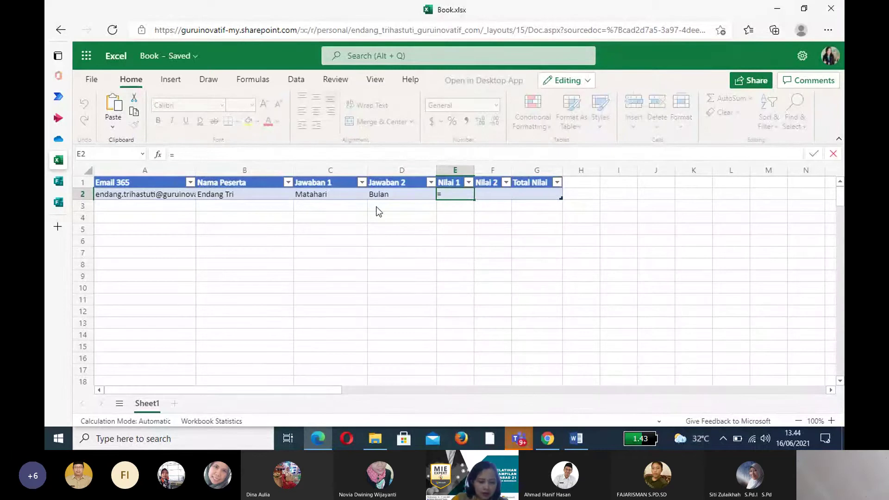
text(IF)
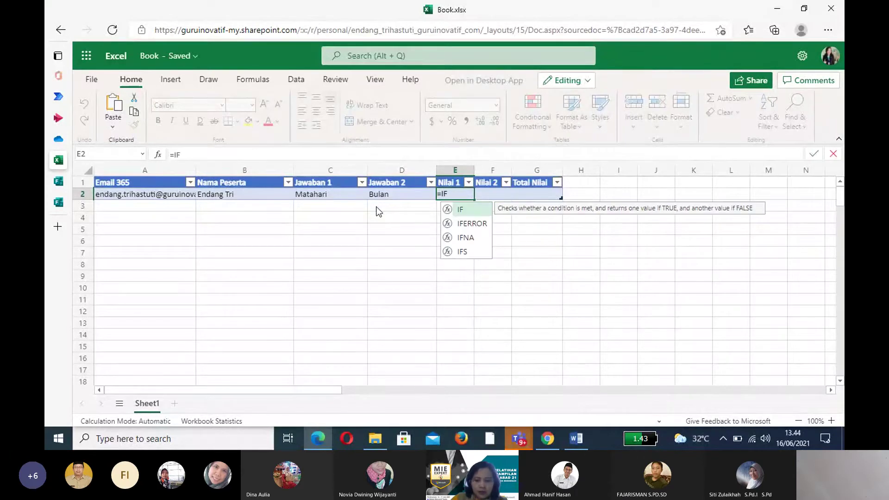
text(9)
key(BackSpace)
text(()
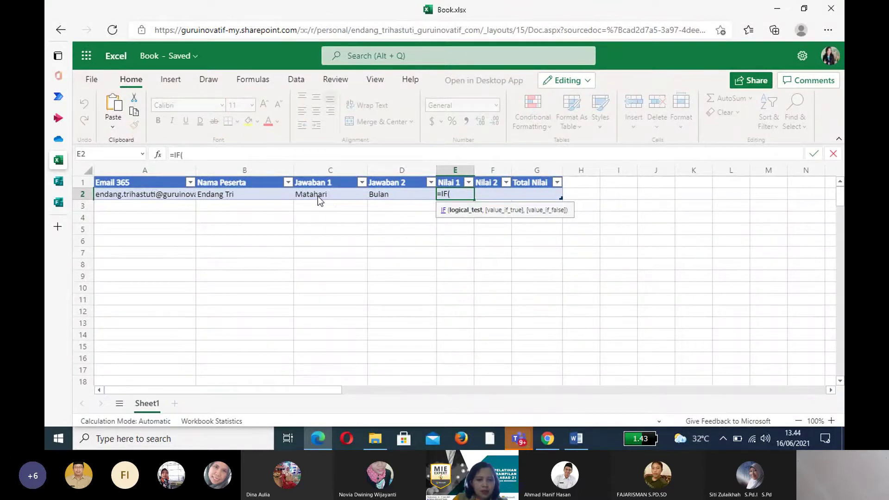
click(317, 196)
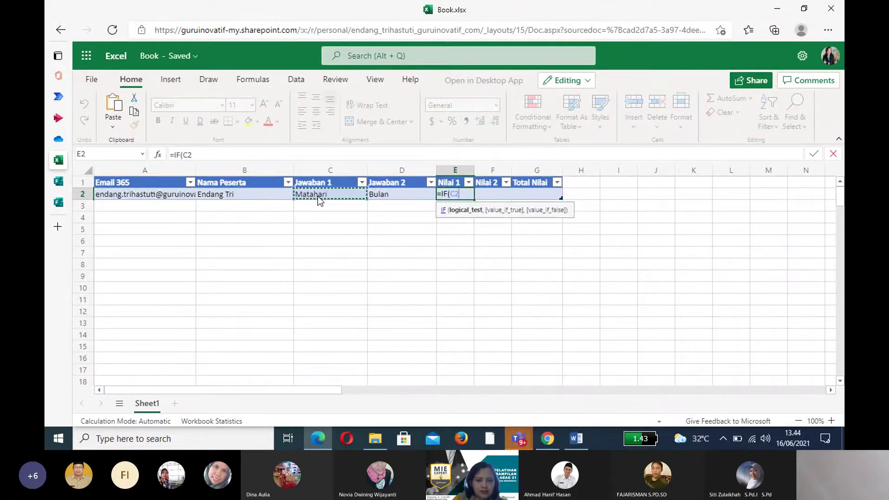
text(=)
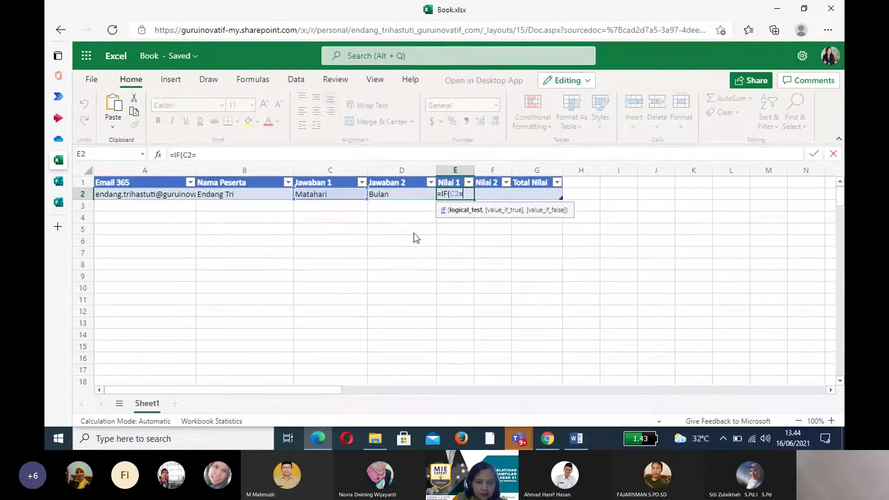
key(BackSpace)
key(BackSpace)
key(BackSpace)
key(BackSpace)
key(BackSpace)
key(BackSpace)
key(BackSpace)
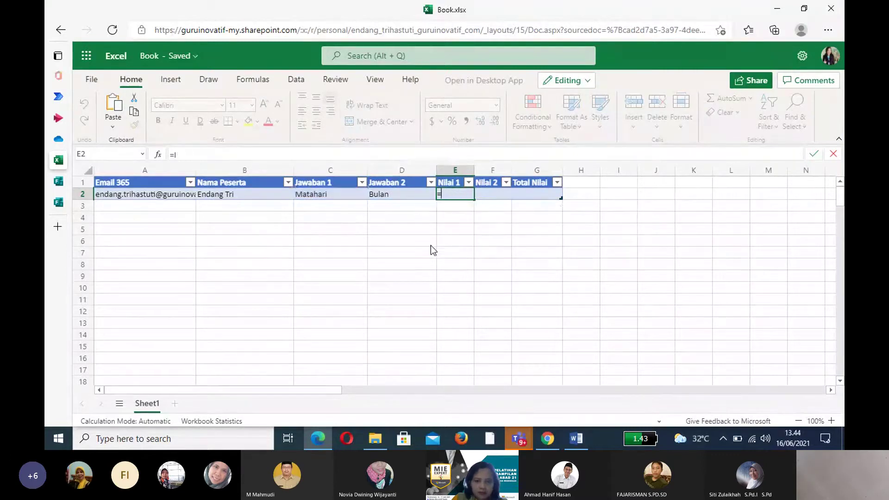
click(341, 238)
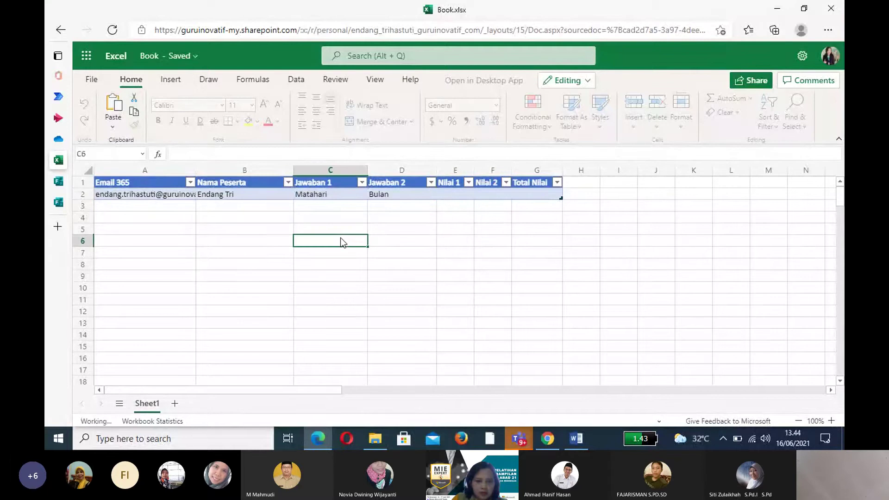
- Copy the answer text Matahari from the Jawaban 1 cell C2 and begin a formula in the Nilai 1 cell E2
click(320, 197)
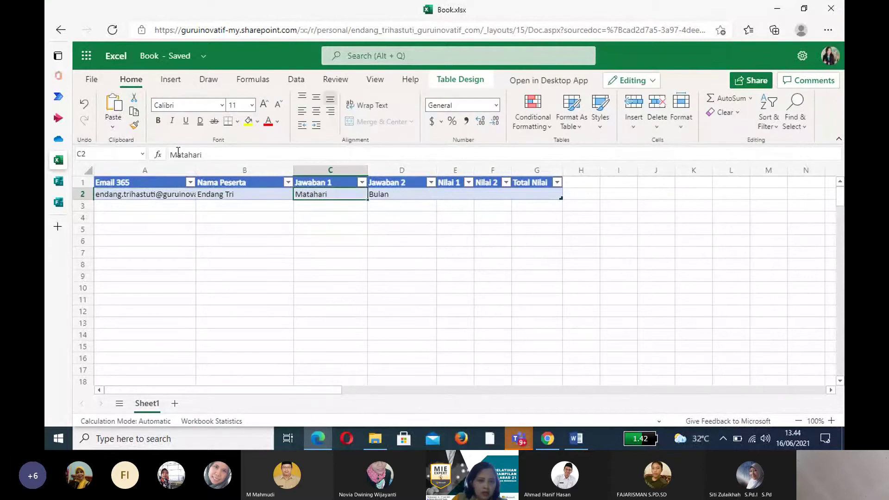
drag(169, 155, 201, 155)
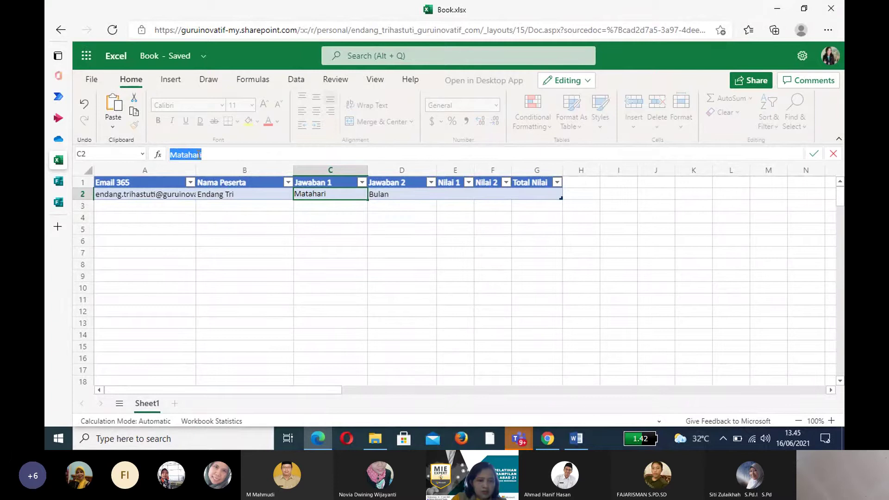
click(451, 196)
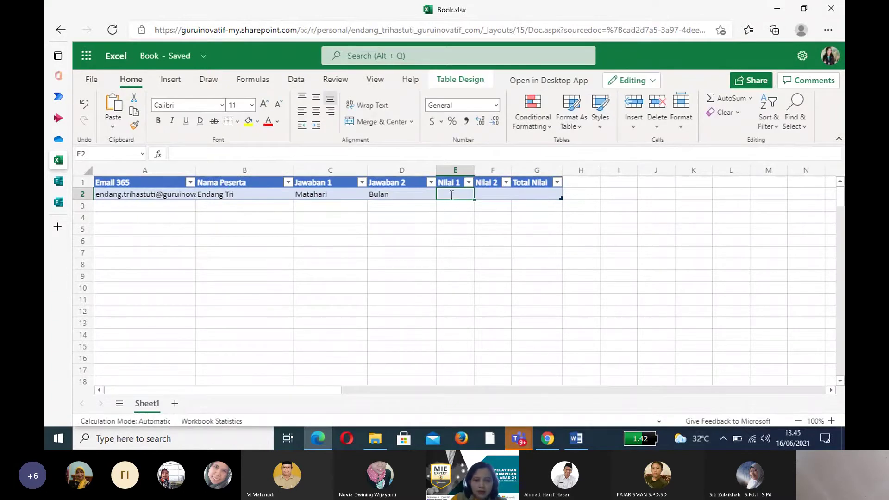
text(=)
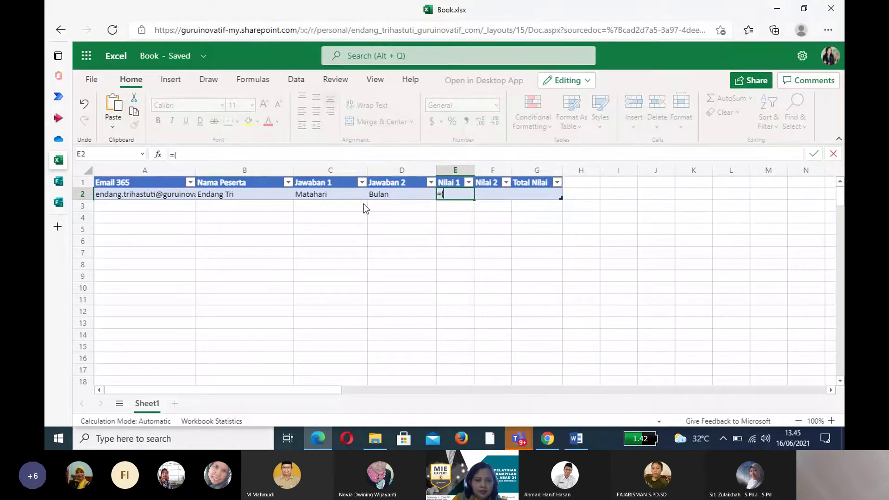
text(()
click(331, 195)
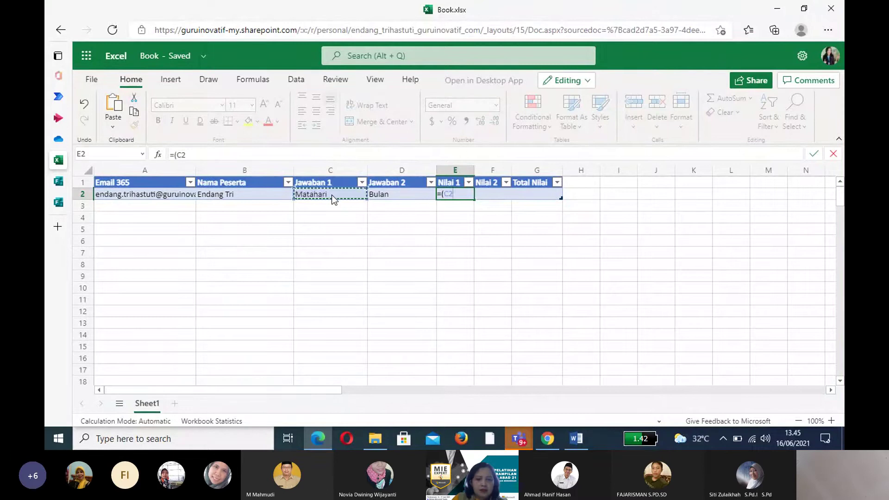
text(=)
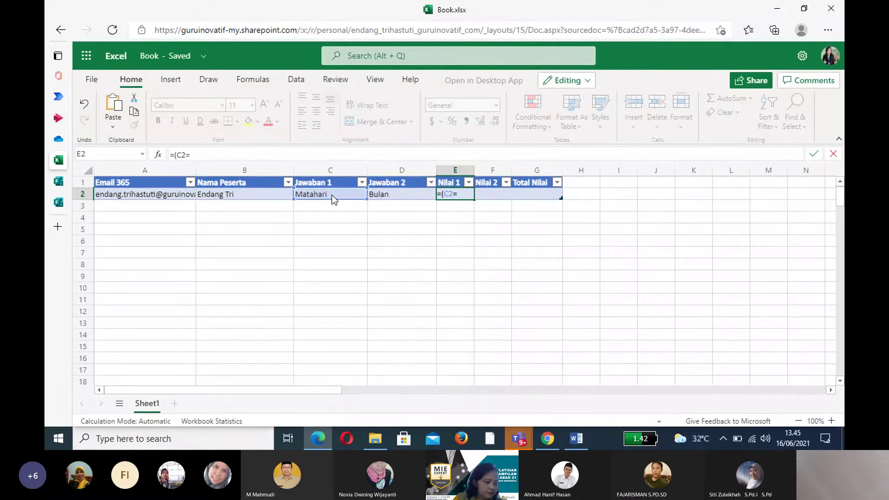
key(BackSpace)
key(BackSpace)
key(BackSpace)
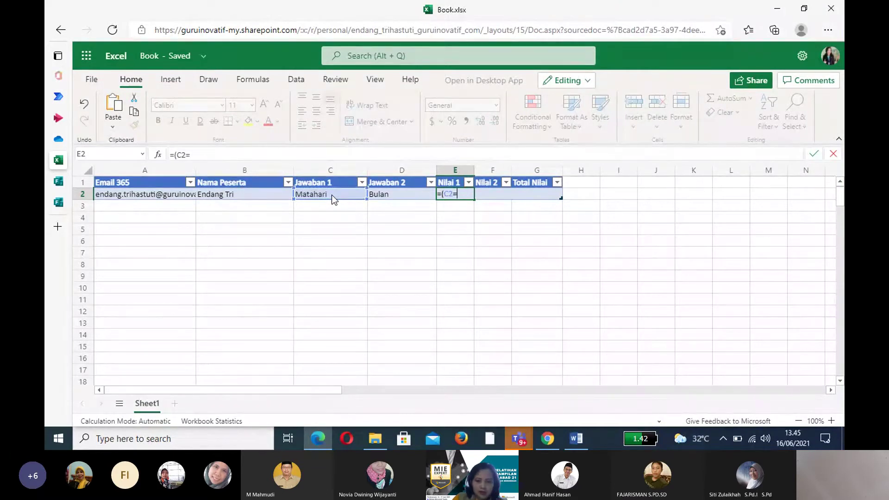
- Build an IF formula in the Nilai 1 cell E2 that returns 50 when C2 equals "Matahari"
text(IF)
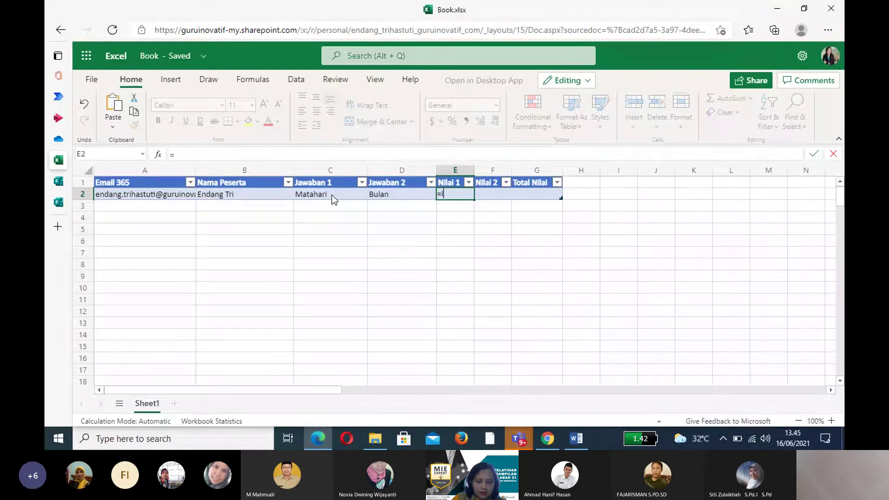
text(()
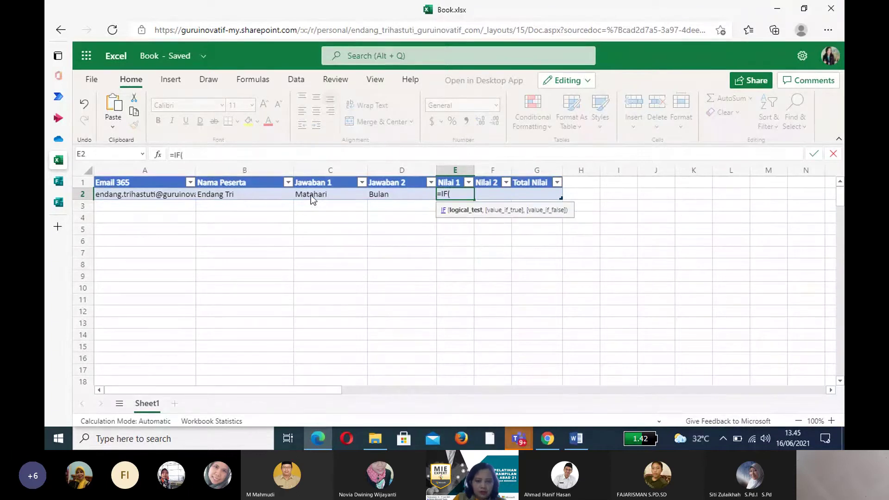
click(310, 196)
text(=)
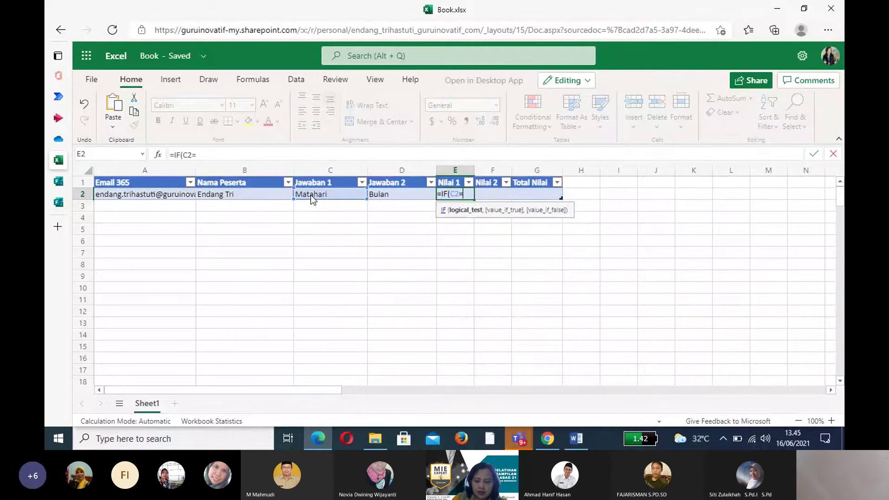
text(")
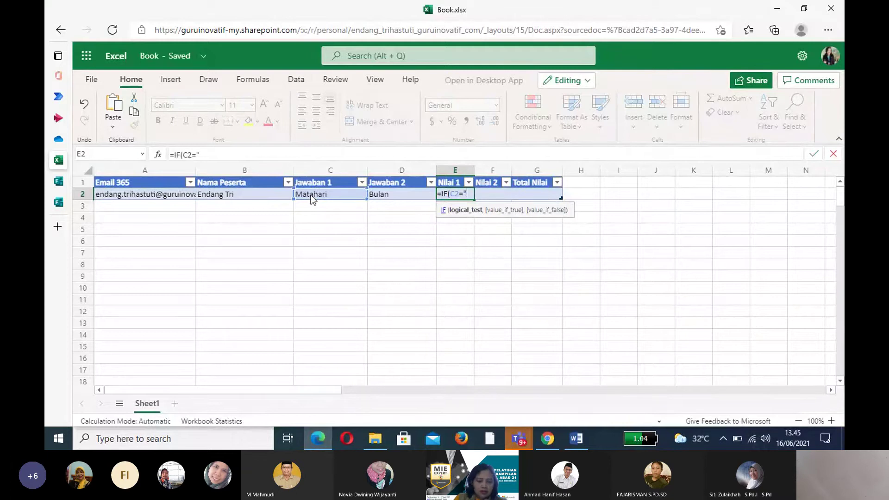
text(Matahari)
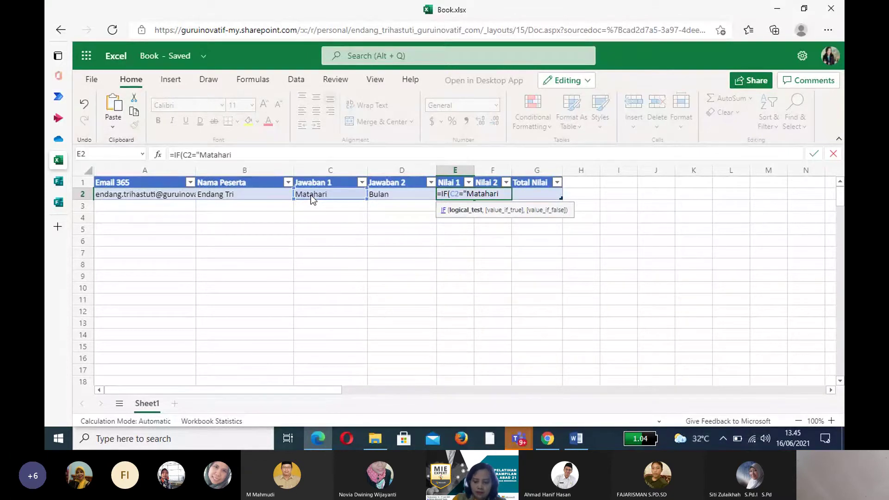
text(",50)
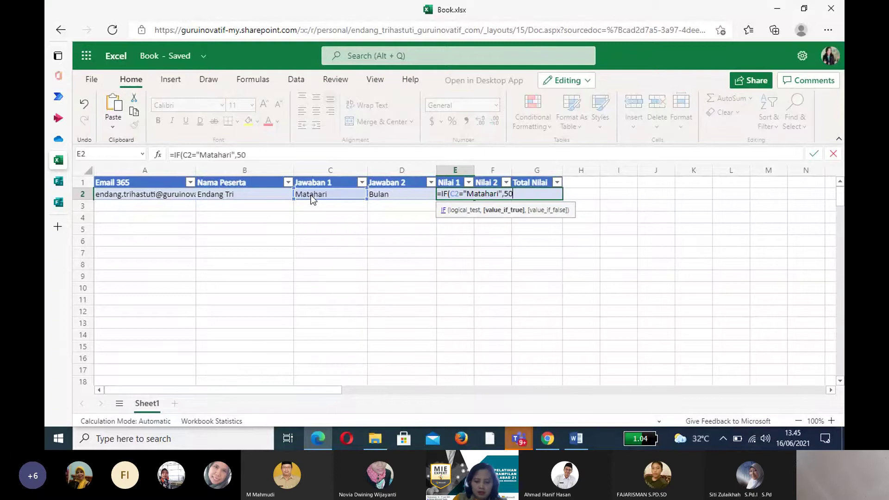
- Complete the Nilai 1 formula in E2 as =IF(C2="Matahari",50,0), scoring 50 for a match and 0 otherwise
text(,0)
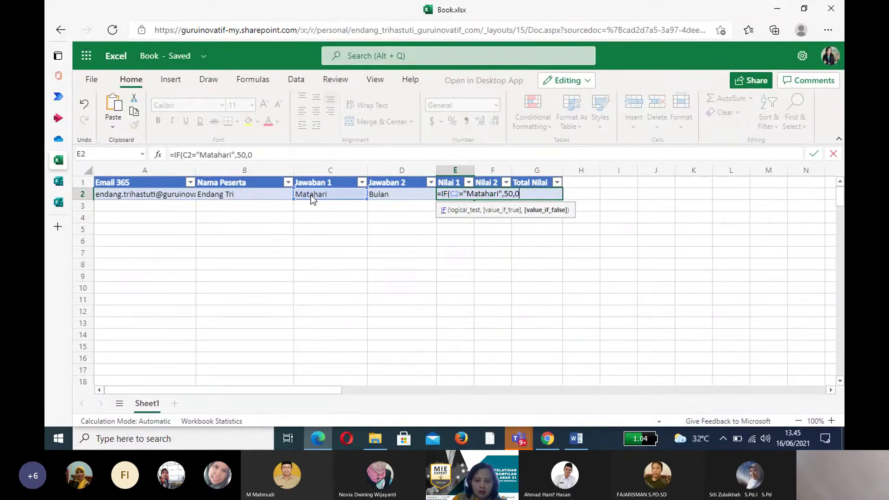
text())
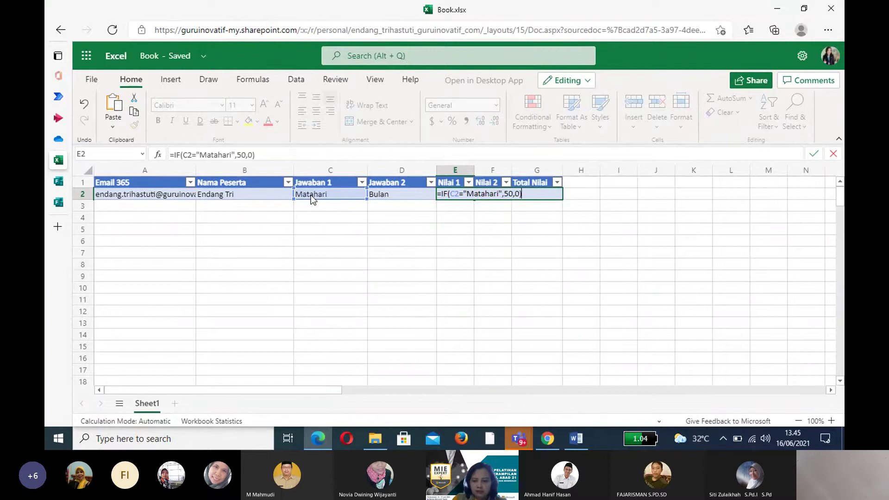
key(Return)
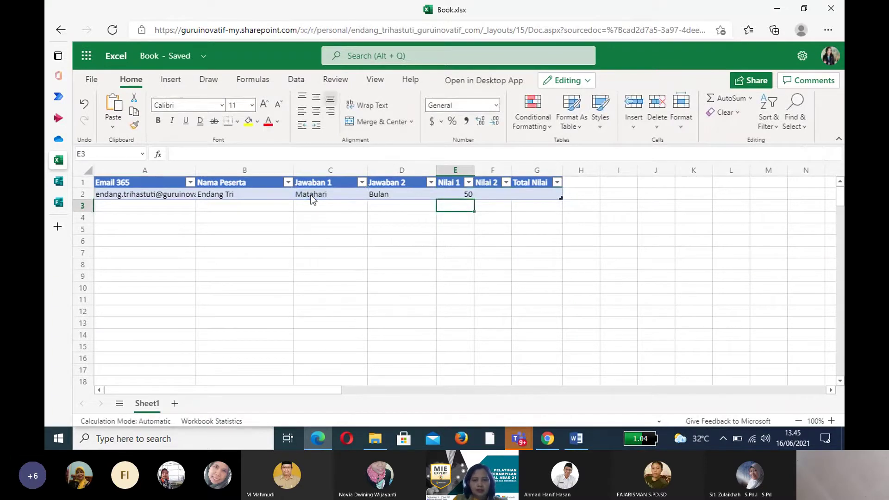
- Enter =IF(D2="Bulan",50,0) in F2 to score the Jawaban 2 answer under Nilai 2
click(492, 194)
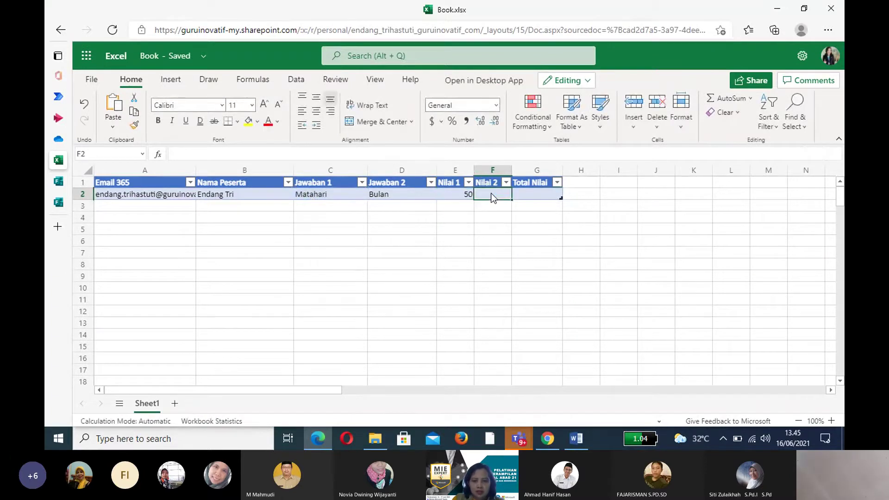
click(397, 197)
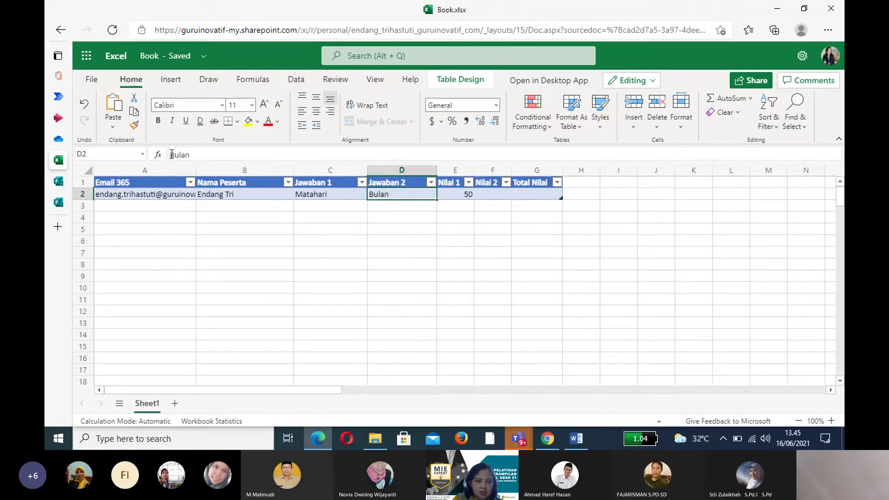
drag(171, 154, 189, 154)
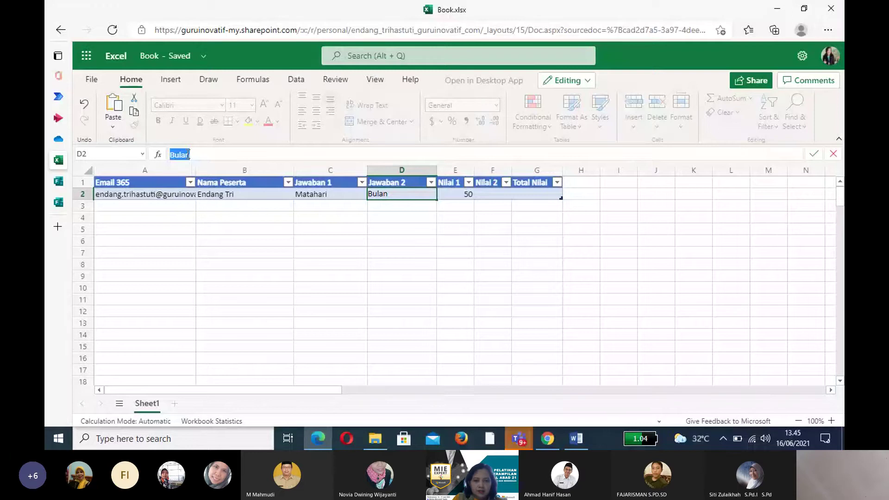
click(486, 194)
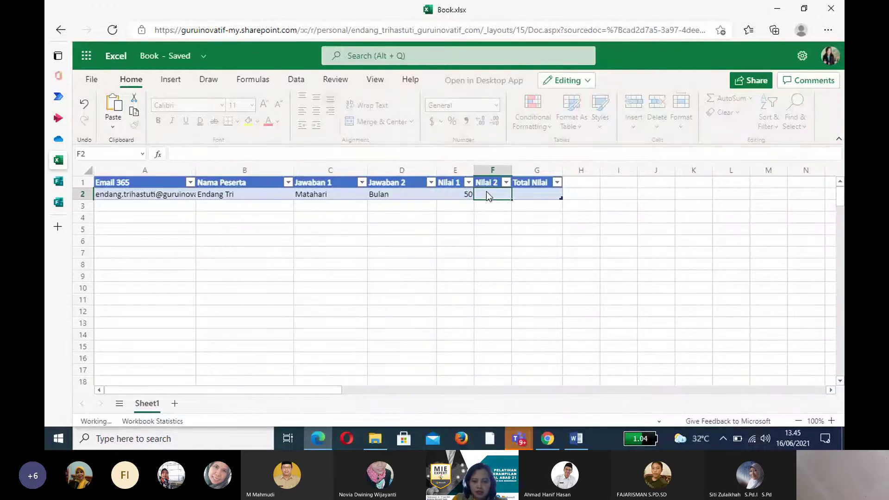
text(=)
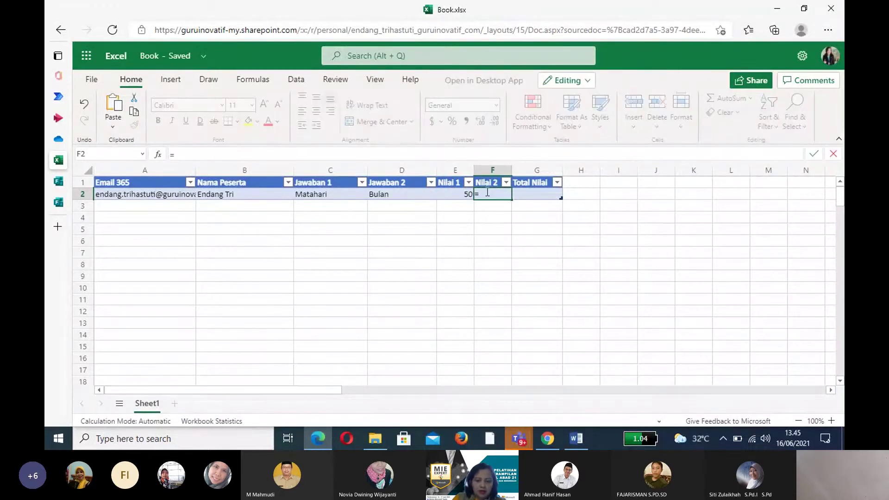
text(IF()
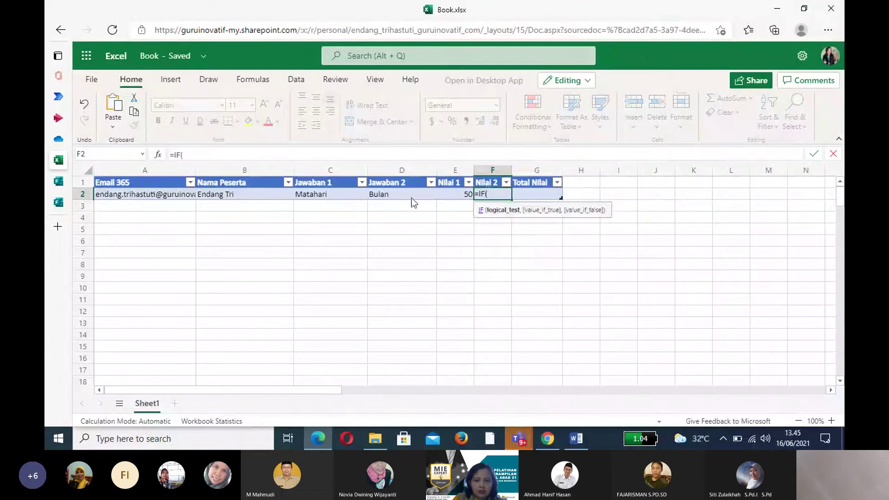
click(391, 196)
text(=)
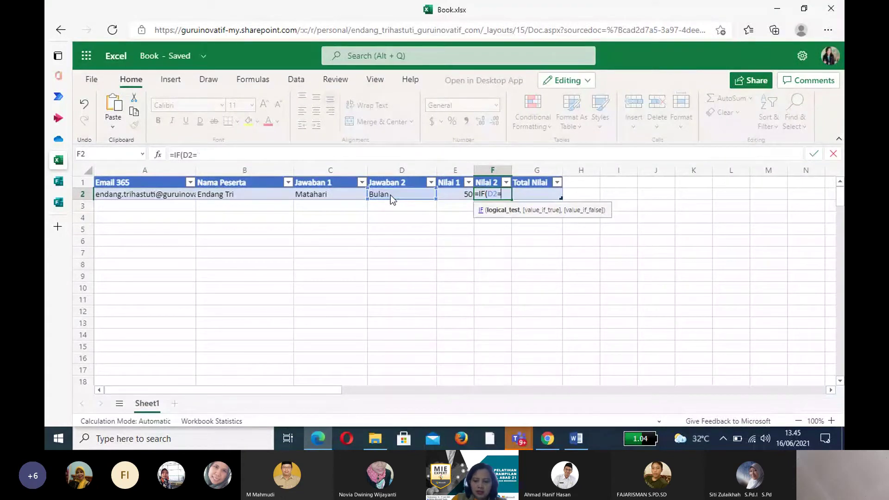
text("Bu)
key(BackSpace)
key(BackSpace)
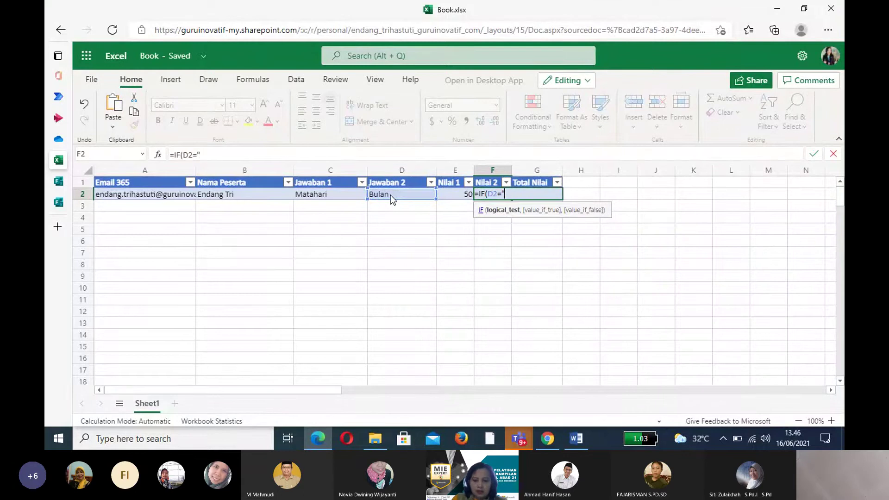
text(Bulan)
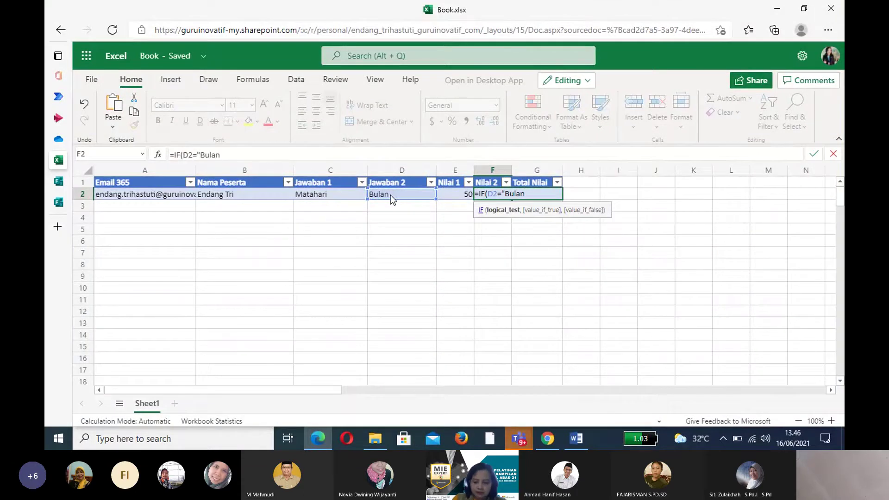
text(",)
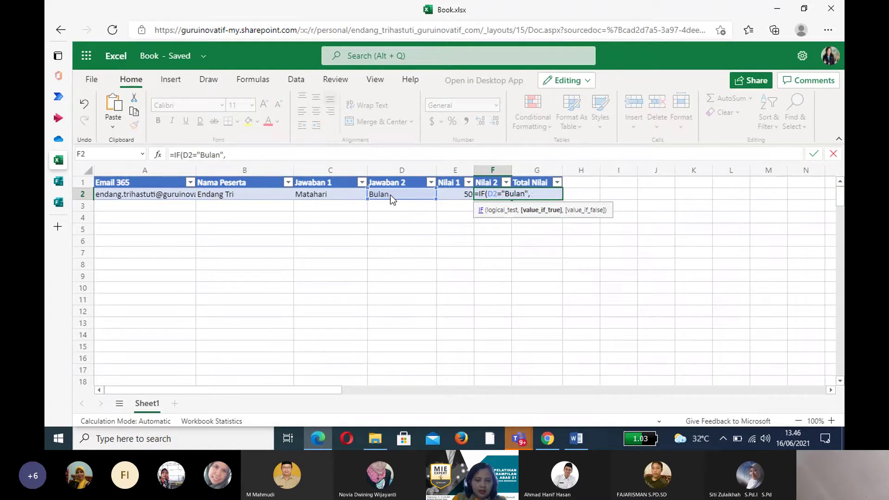
text(50,0)
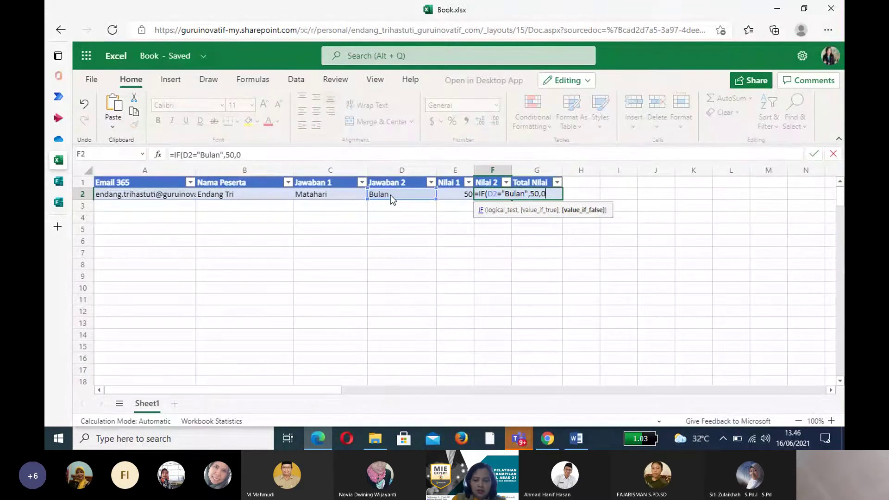
text())
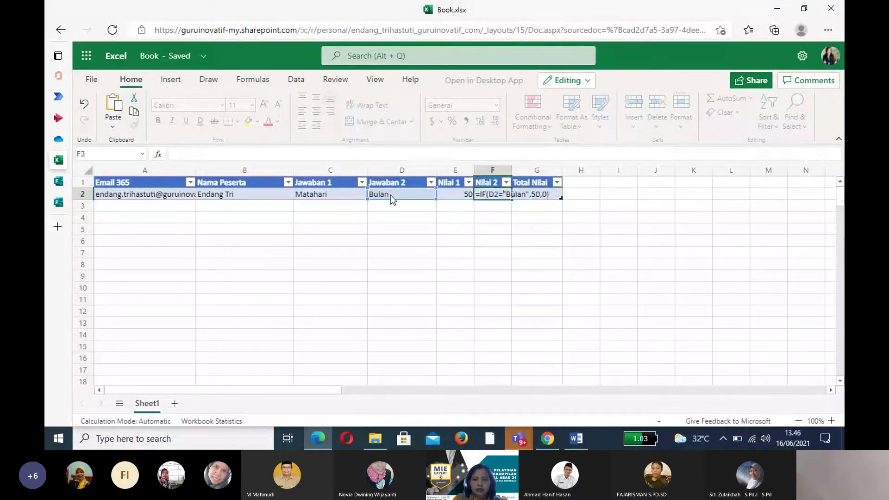
key(Return)
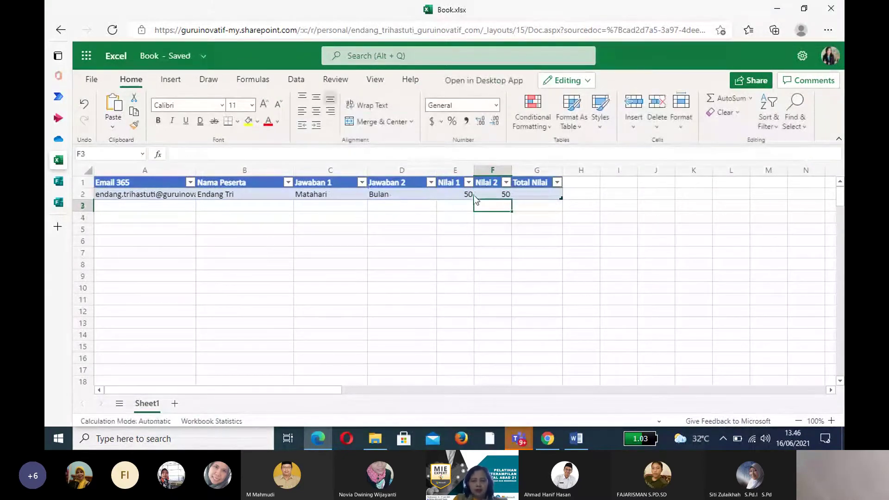
- Enter a SUM formula over E2:F2 in G2 to add both scores under Total Nilai
click(550, 197)
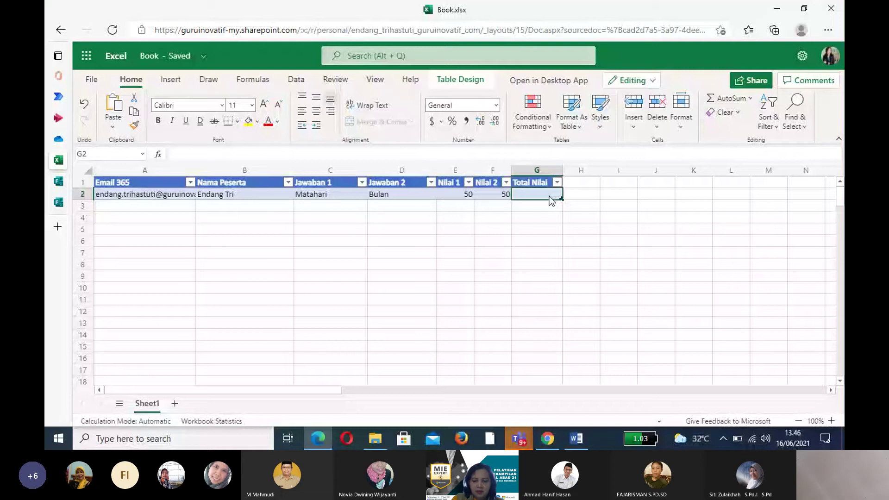
text(=sum)
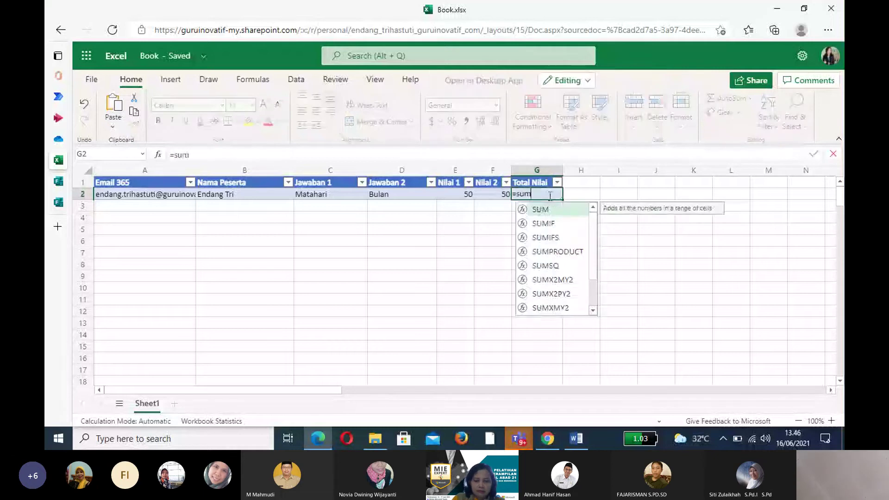
text(()
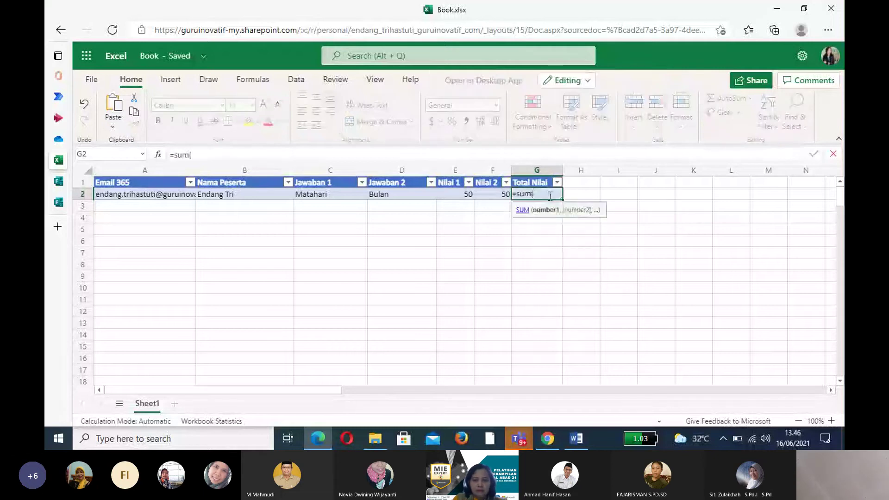
click(463, 194)
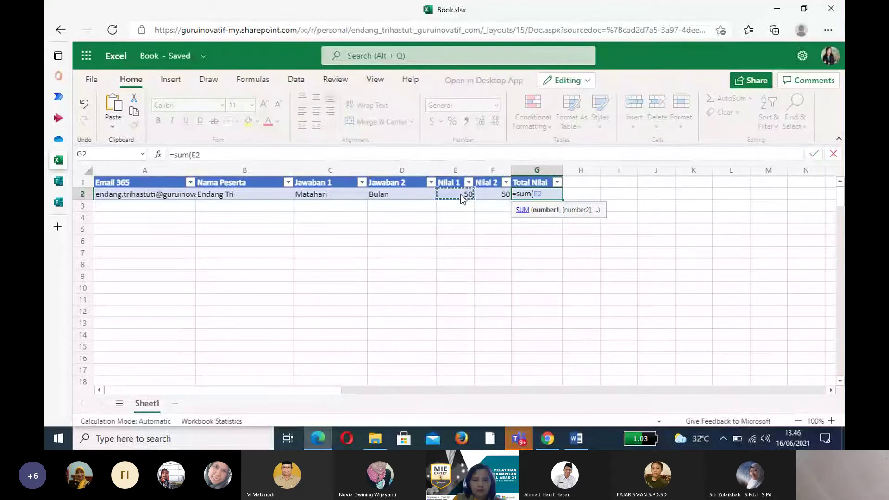
key(shift+Right)
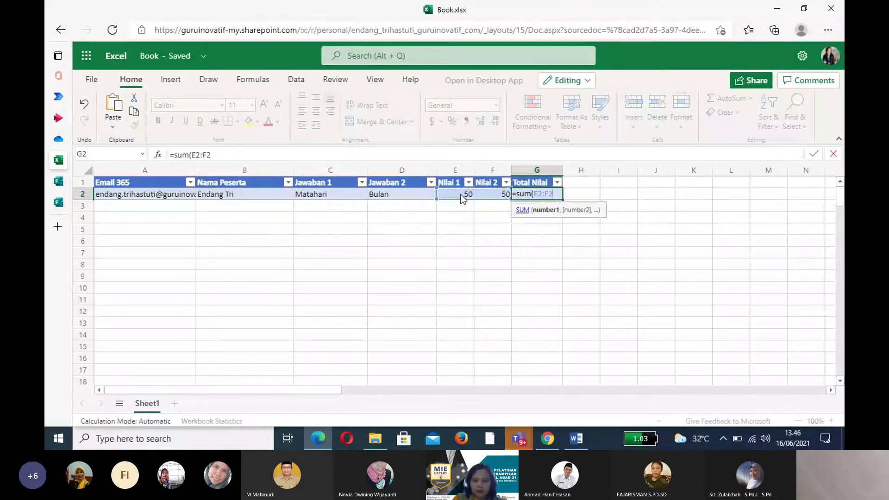
key(Return)
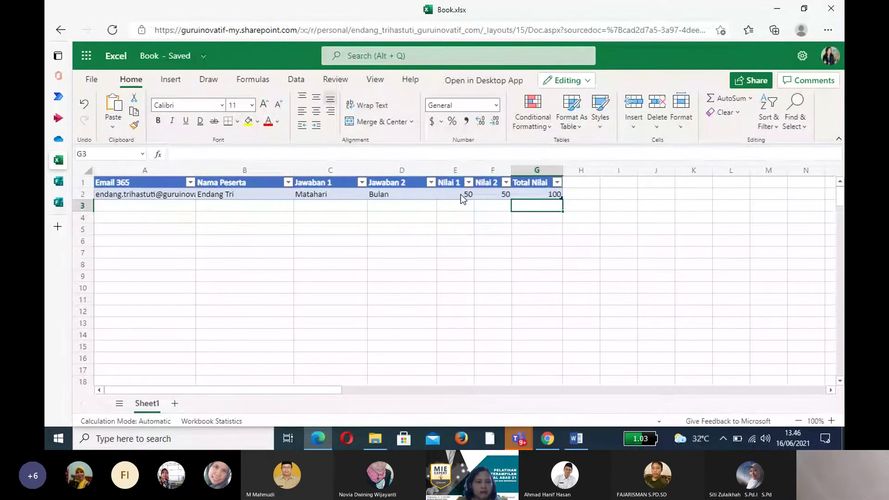
- Switch to Power Automate and open the Ulangan Harian Tata Surya flow for editing
click(58, 98)
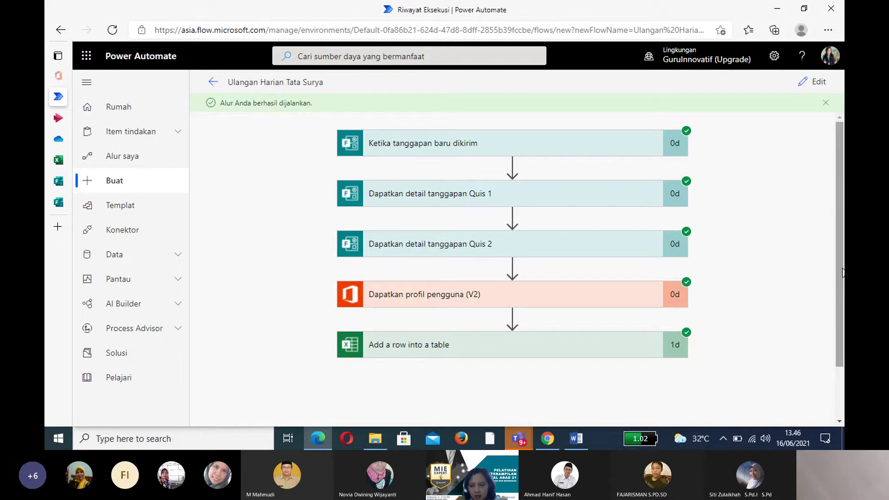
drag(843, 273, 843, 327)
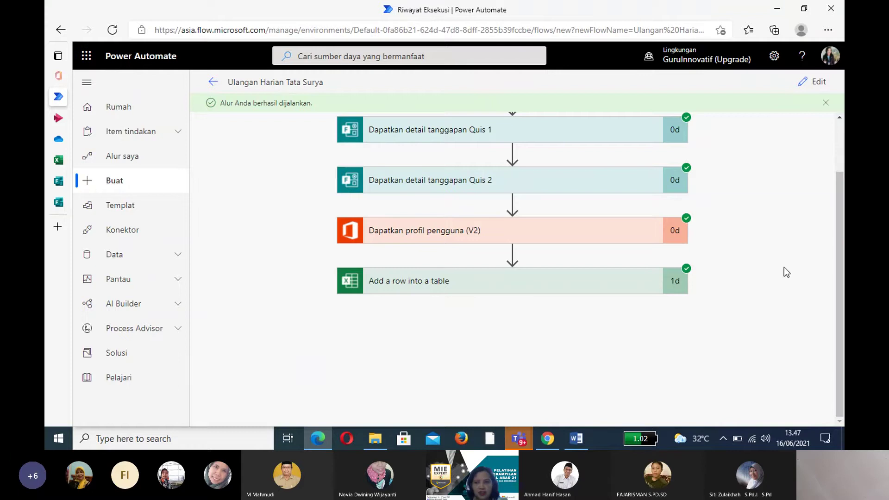
click(815, 87)
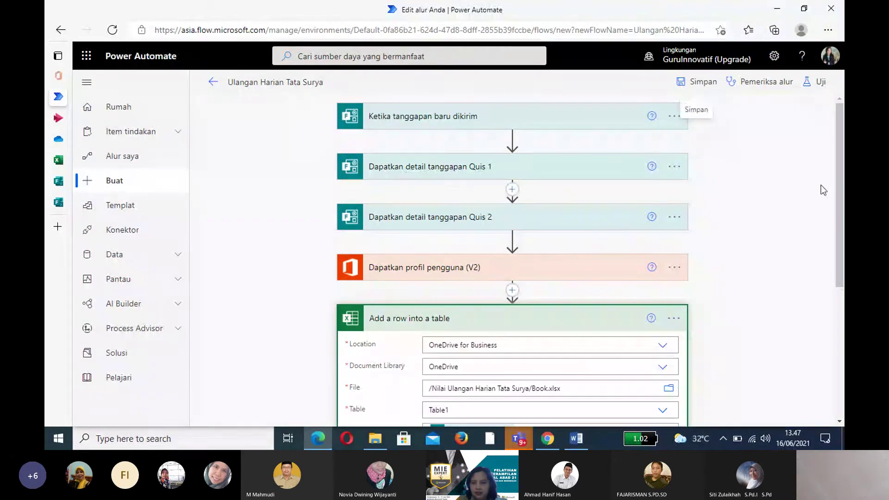
- Add the Excel Online (Business) action Get a row as a new step after Add a row into a table
drag(840, 171, 837, 357)
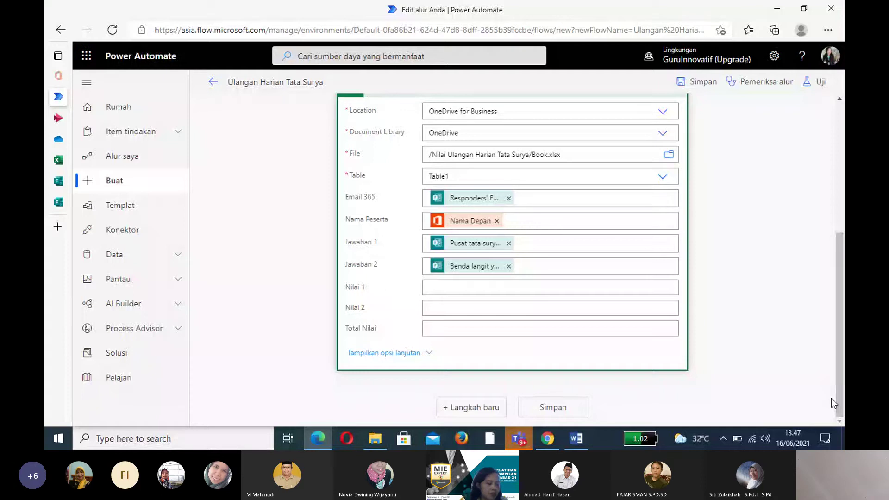
click(472, 410)
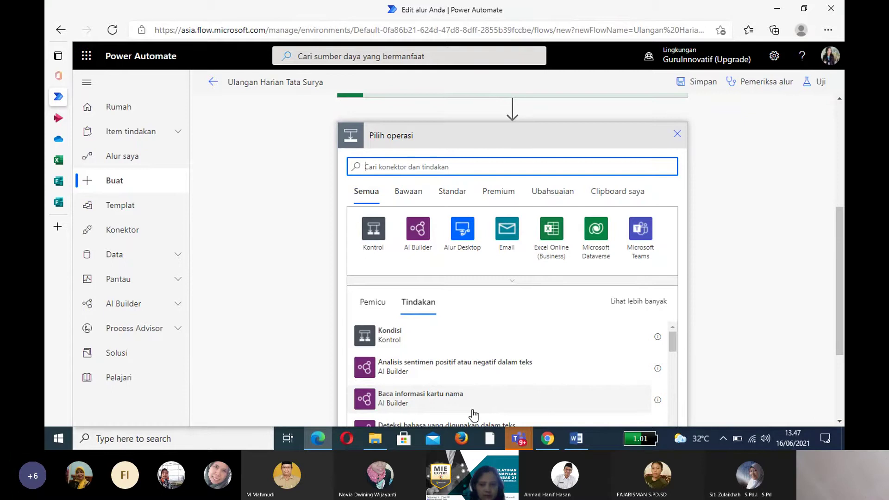
click(551, 240)
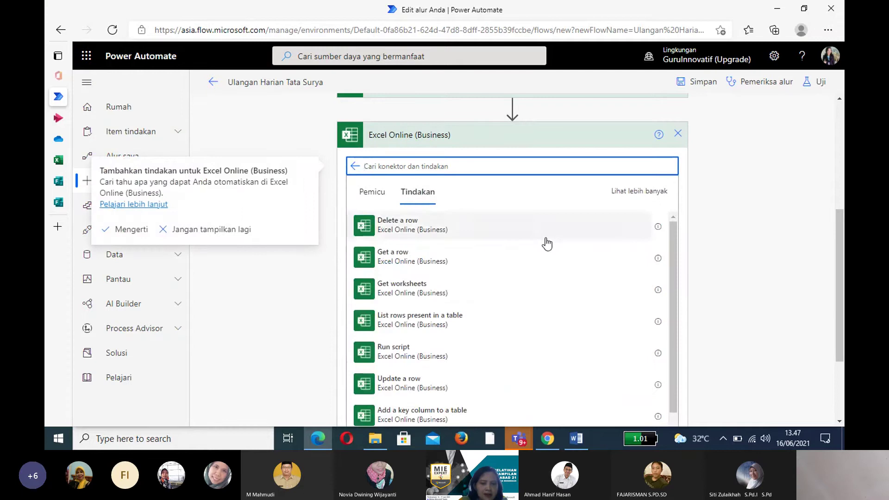
click(384, 253)
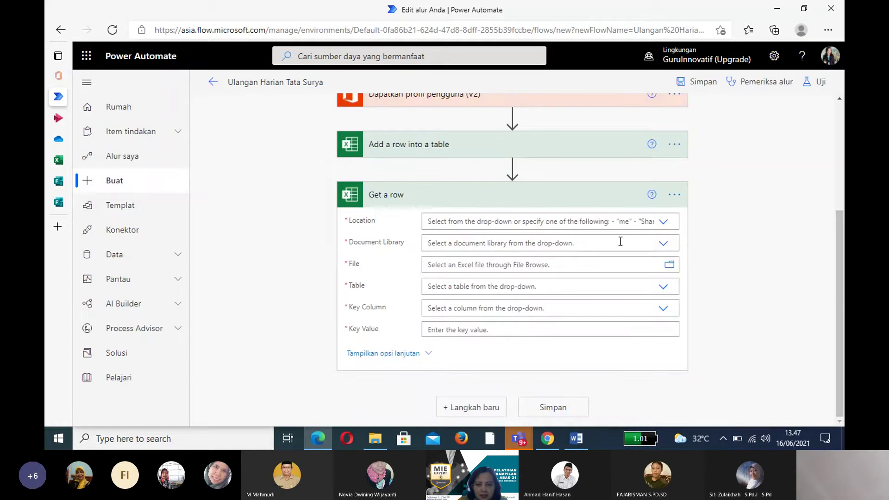
- Set the Get a row action's Location to OneDrive for Business and its Document Library to OneDrive
click(664, 226)
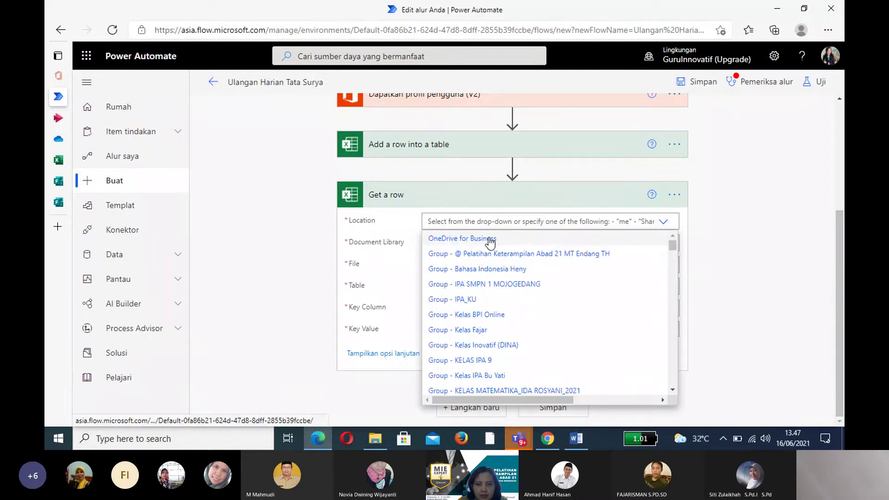
click(474, 240)
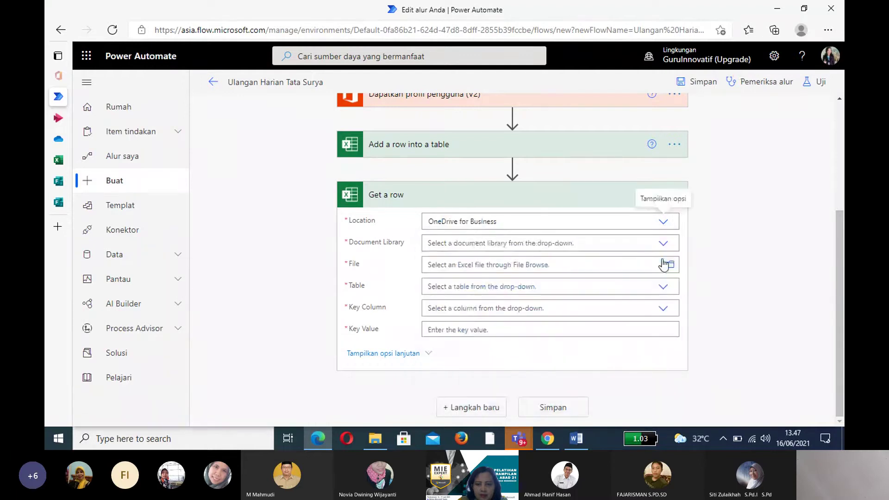
click(664, 246)
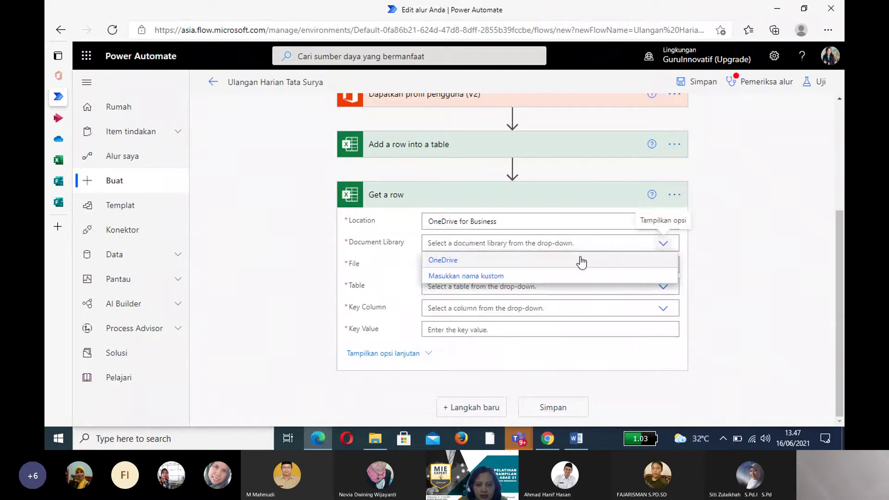
click(446, 262)
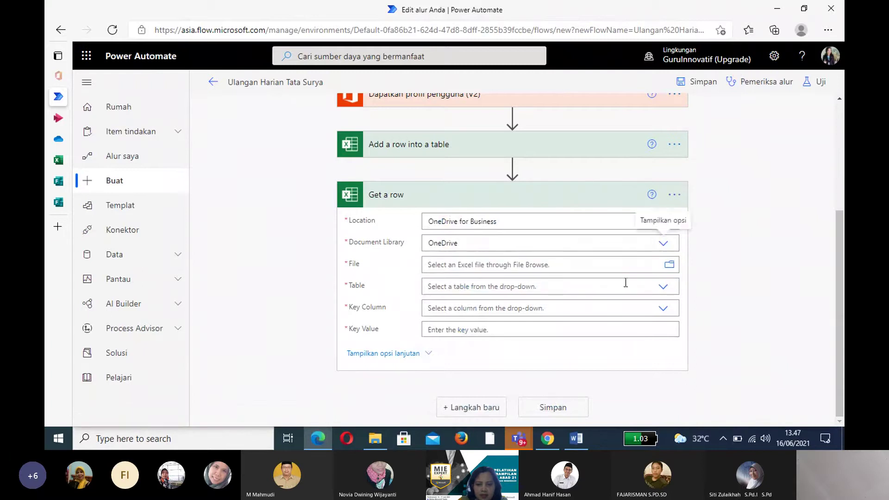
- Set the Get a row action's File to Book.xlsx in the Nilai Ulangan Harian Tata Surya folder and its Table to Table1
click(670, 267)
drag(660, 243, 664, 124)
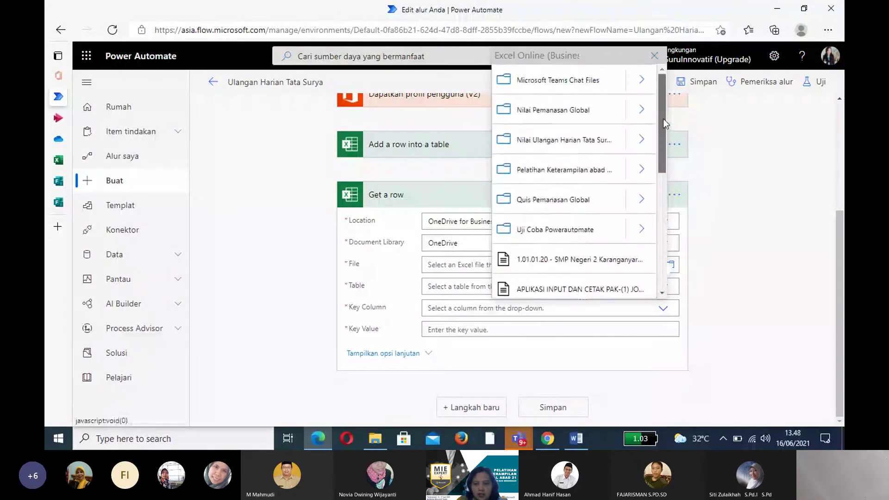
click(642, 141)
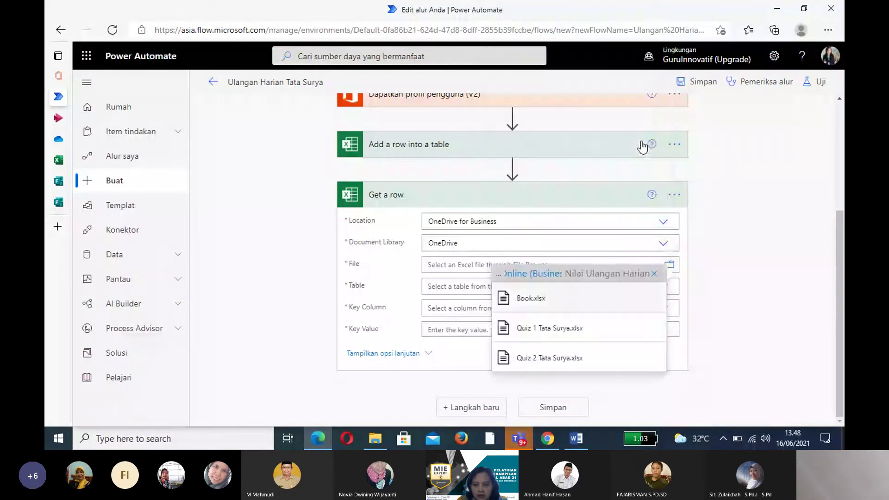
click(536, 301)
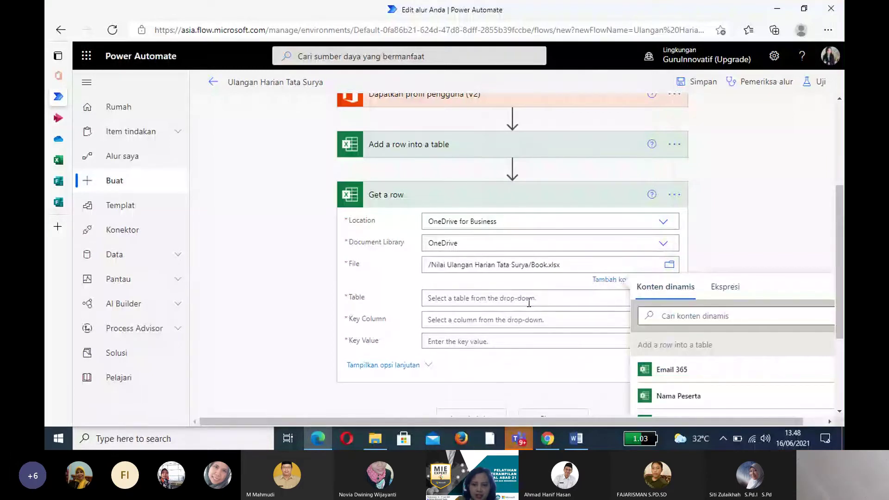
click(431, 301)
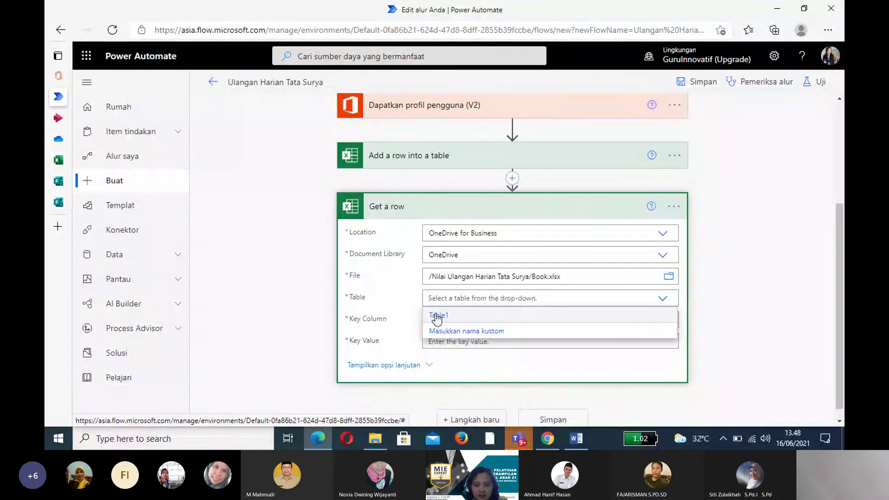
click(436, 316)
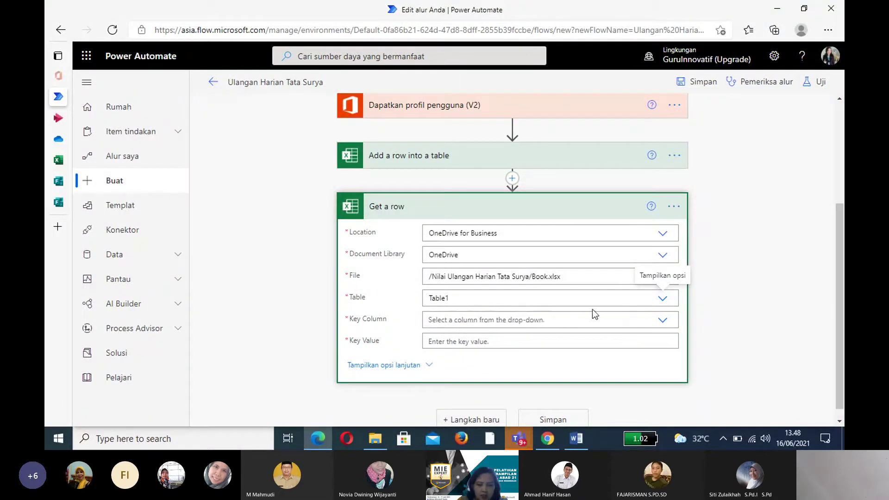
- Set Get a row's Key Column to Email 365 and its Key Value to the Responders' Email from Dapatkan detail tanggapan Quis 1
click(663, 321)
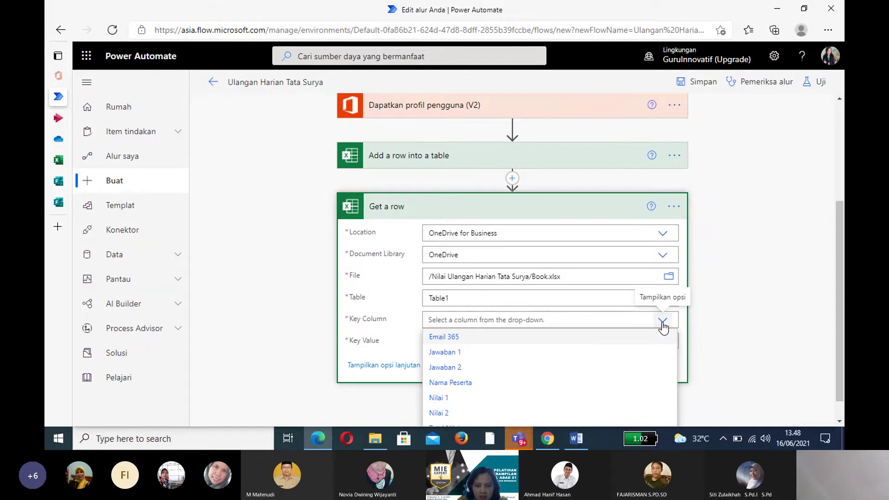
click(452, 337)
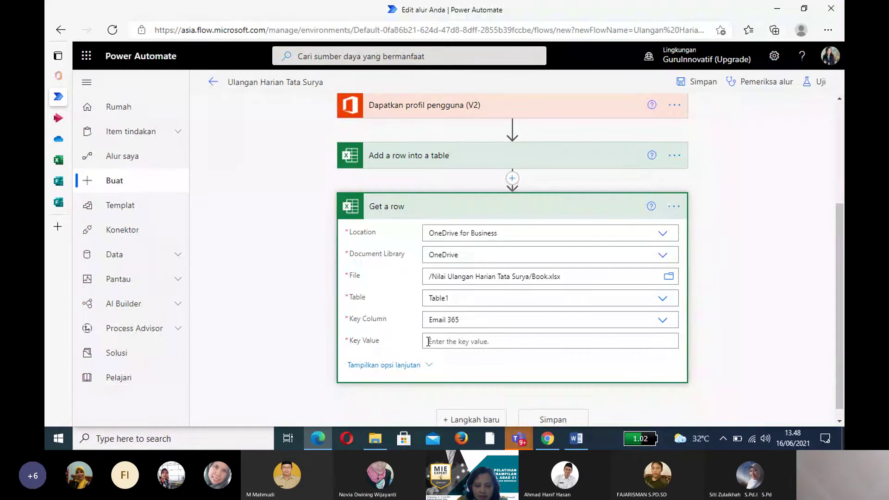
click(432, 341)
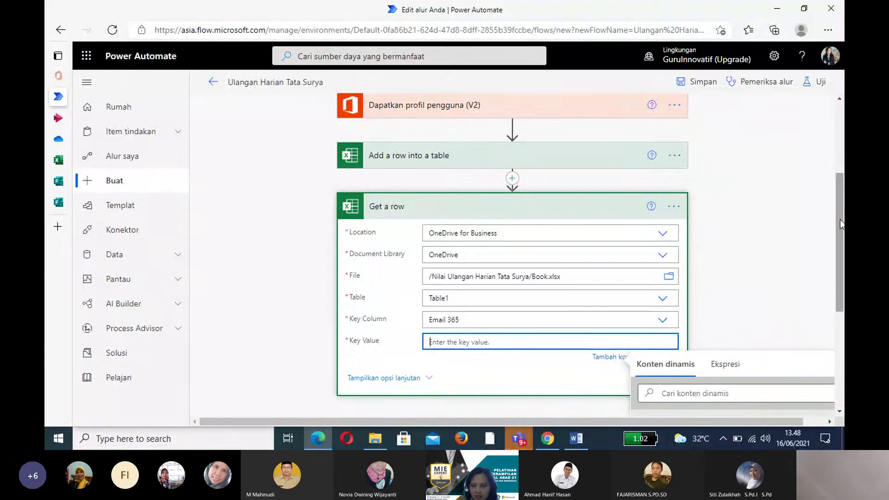
drag(842, 225, 844, 320)
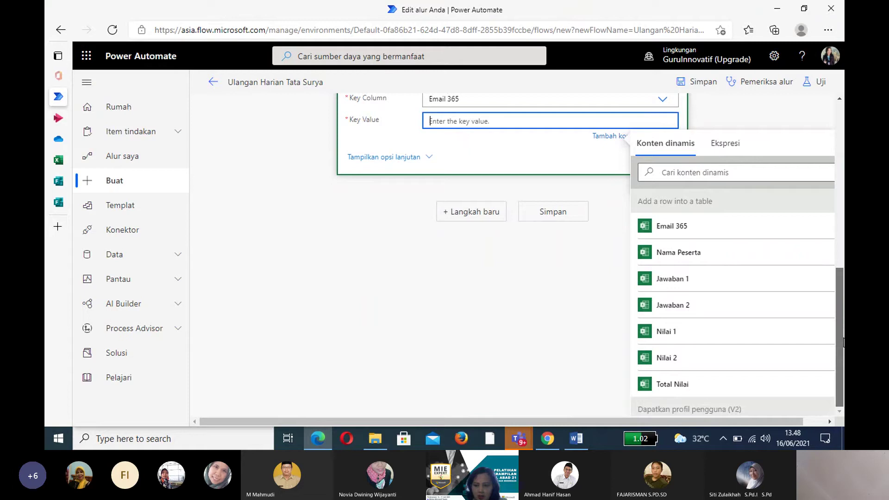
drag(554, 422, 625, 421)
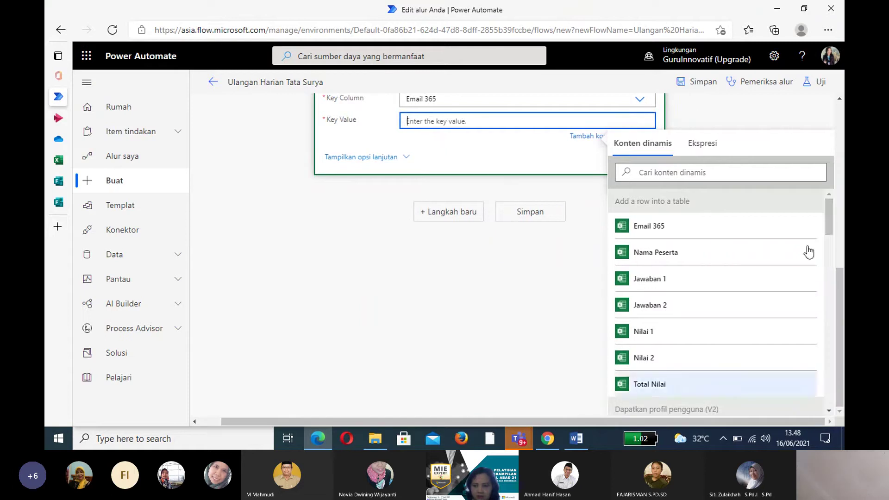
drag(831, 220, 838, 390)
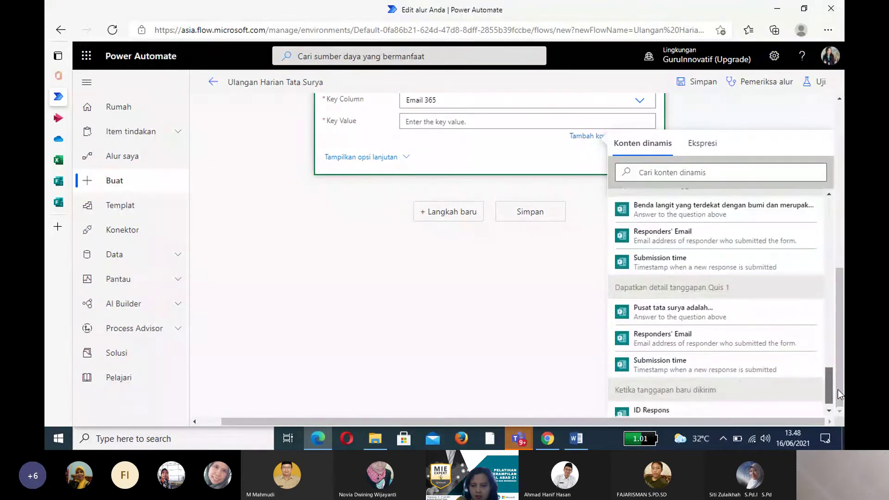
click(654, 345)
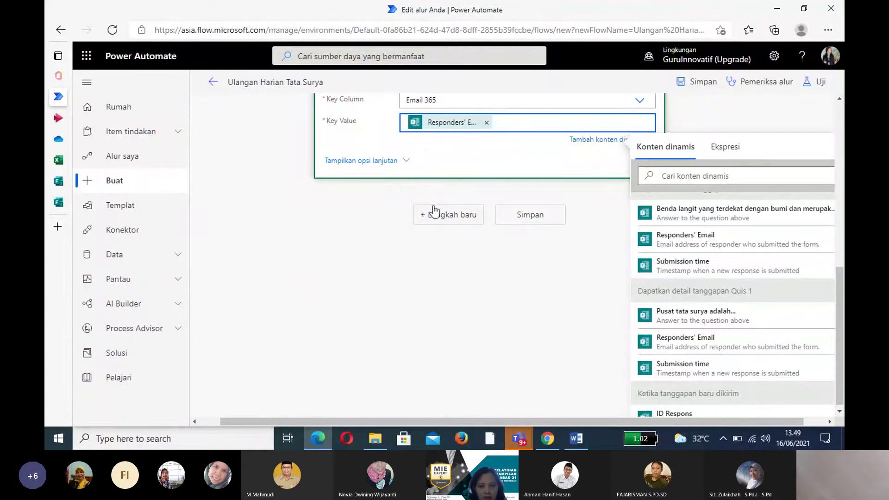
- Add a Kondisi control as a new step after the Get a row action
click(444, 220)
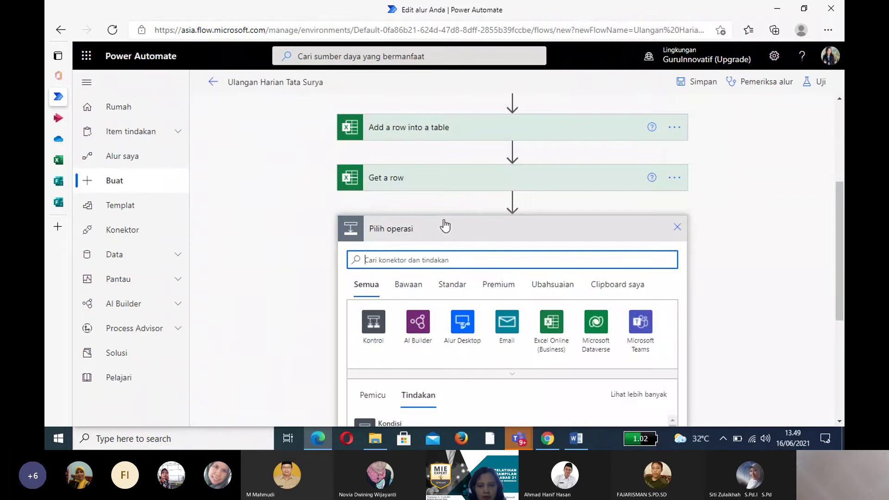
click(373, 324)
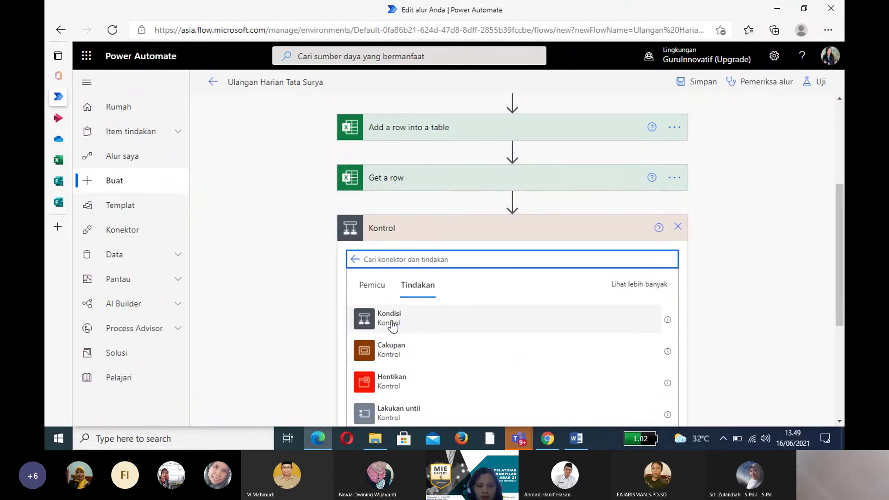
click(393, 327)
click(393, 326)
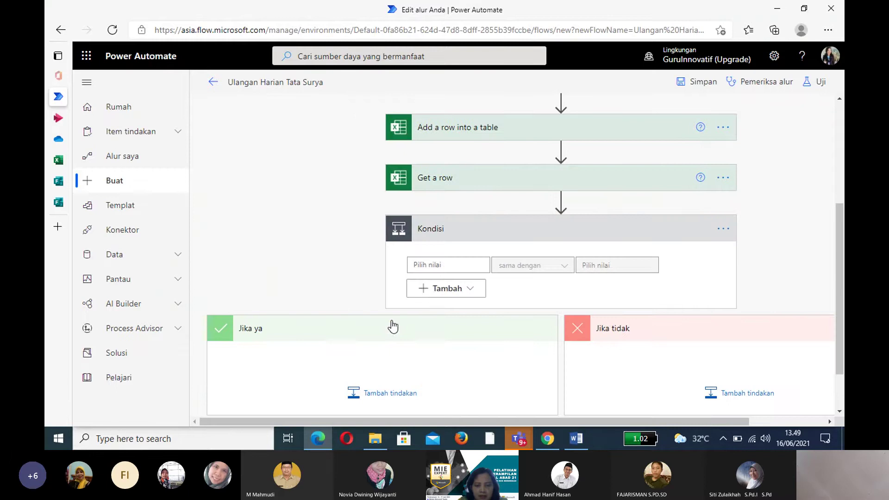
- Set the condition to Email 365 from Get a row, sama dengan, Responders' Email from Dapatkan detail tanggapan Quis 1
click(418, 265)
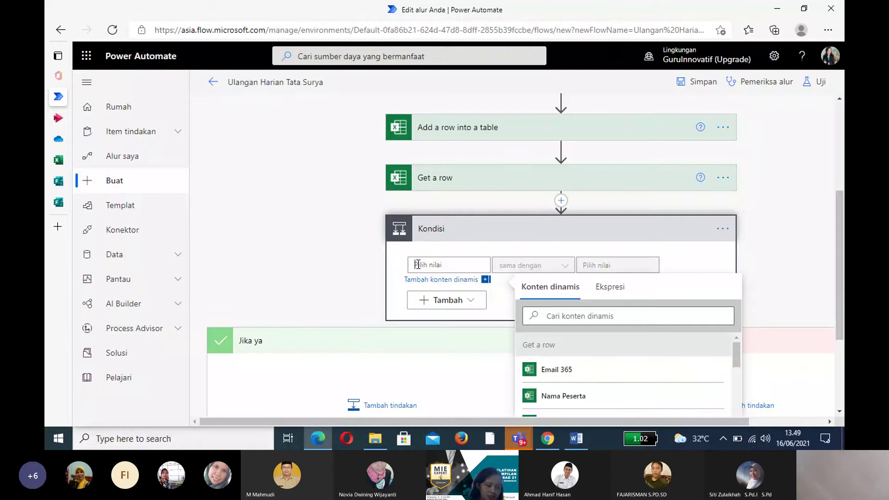
click(561, 376)
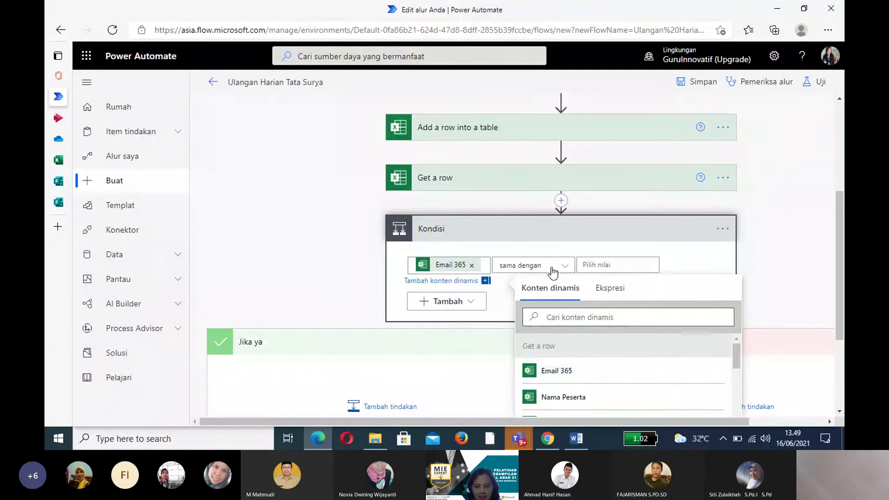
click(589, 265)
scroll(842, 230, down, 3)
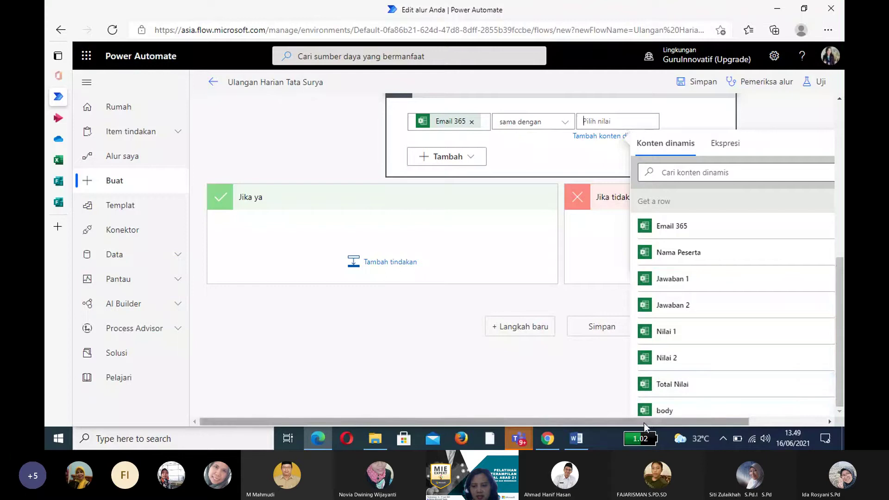
drag(656, 422, 731, 419)
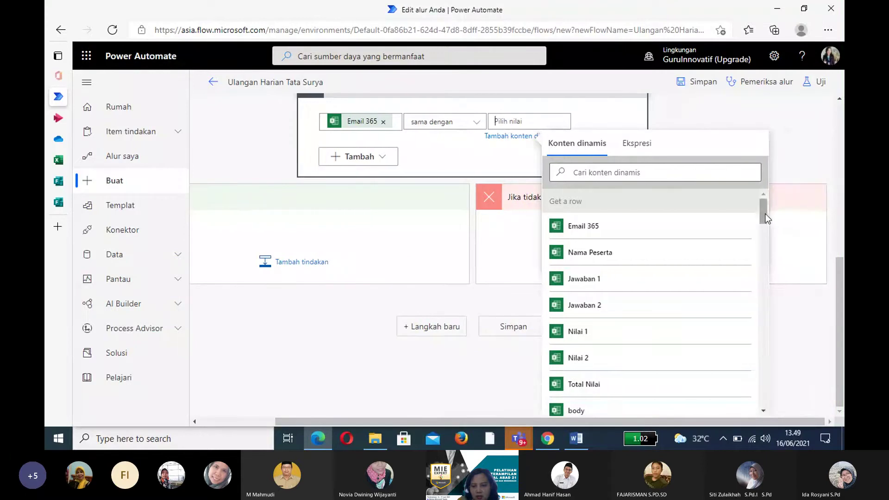
drag(765, 213, 773, 263)
scroll(773, 263, down, 10)
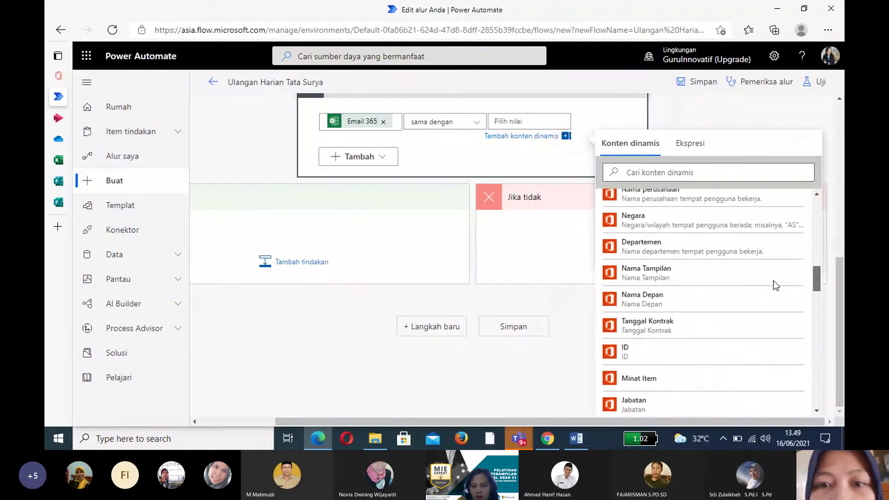
scroll(797, 366, down, 10)
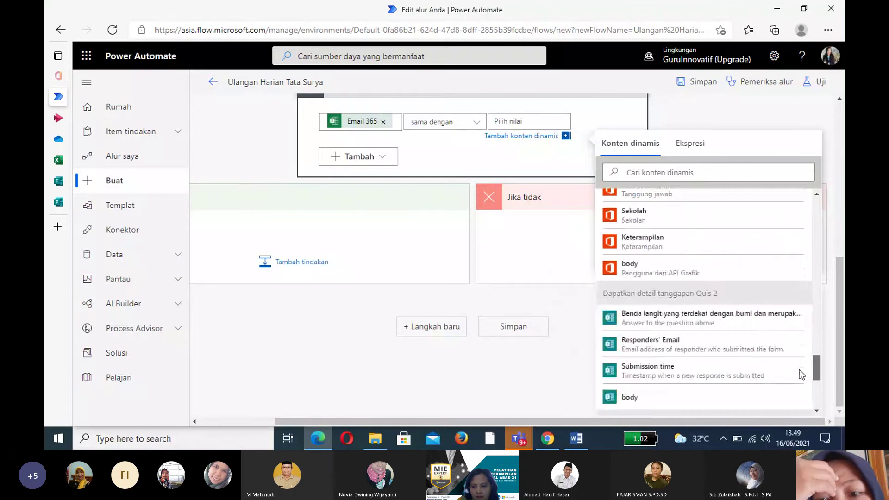
click(668, 357)
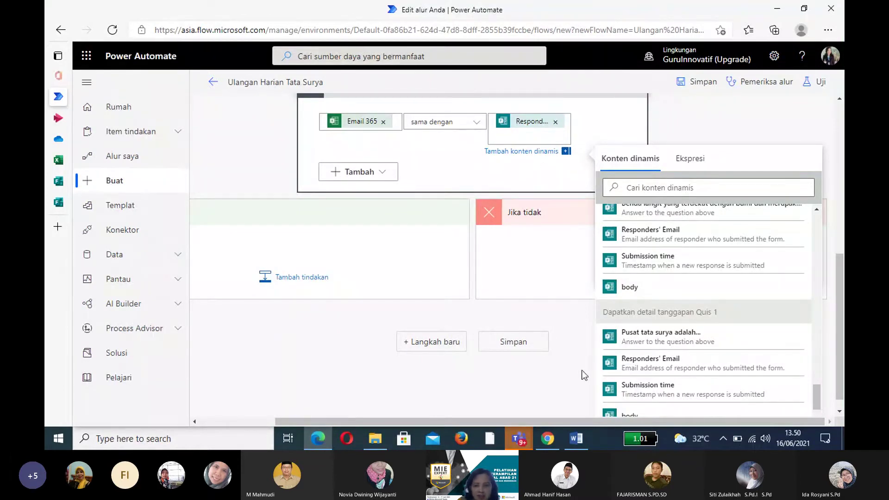
- Add the Office 365 Outlook action Kirim email (V2) to the condition's Jika ya branch
drag(557, 419, 391, 416)
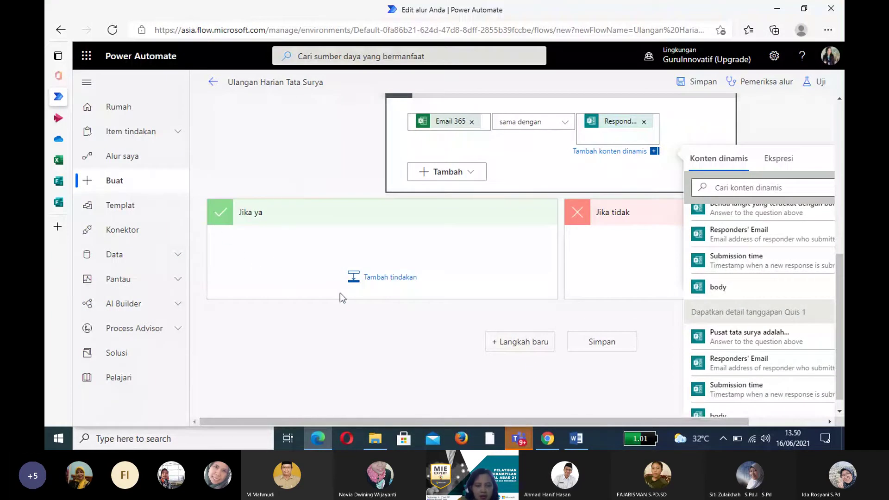
click(385, 278)
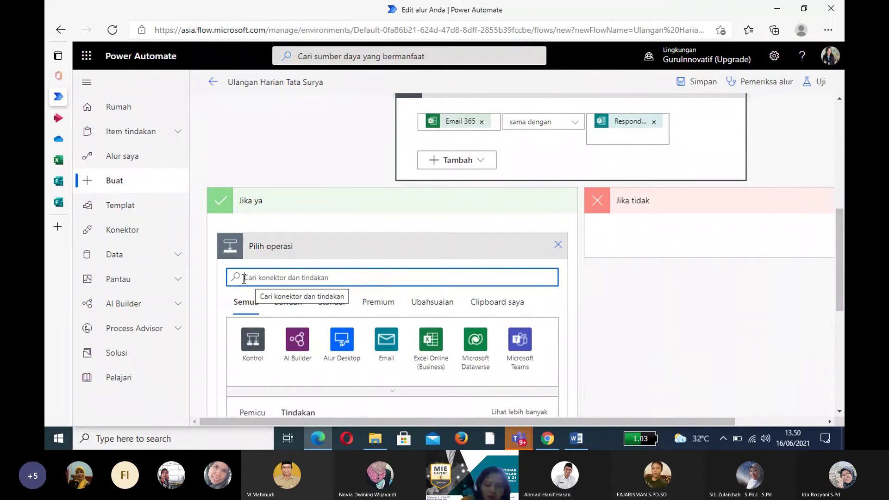
text(of)
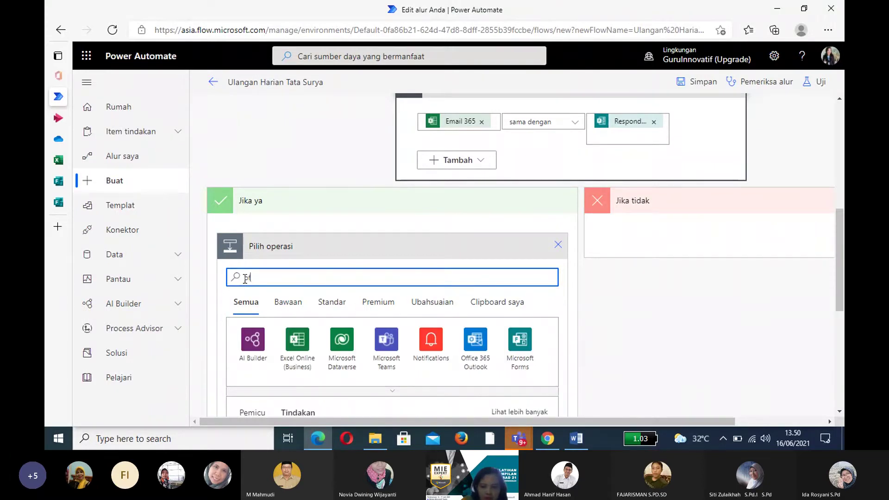
click(477, 350)
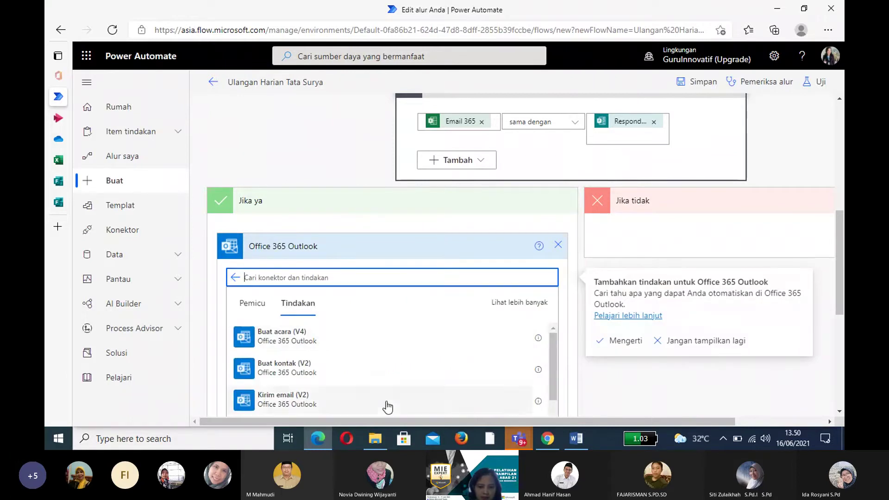
click(282, 403)
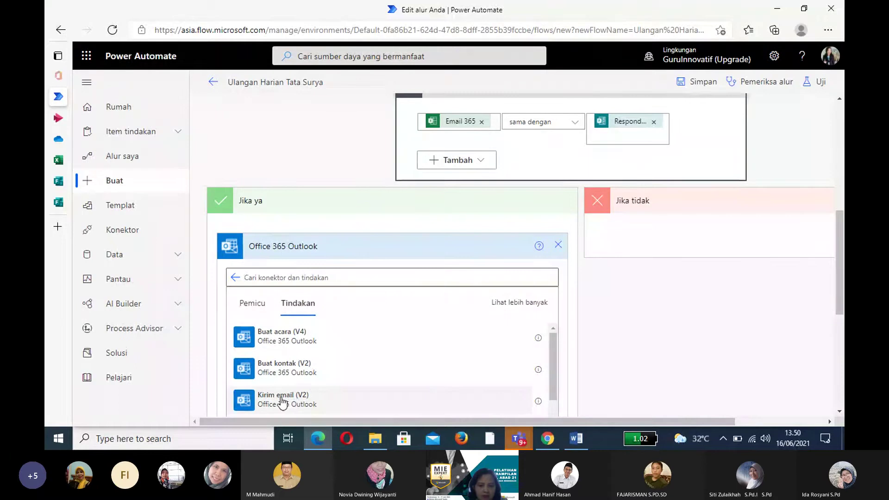
click(281, 400)
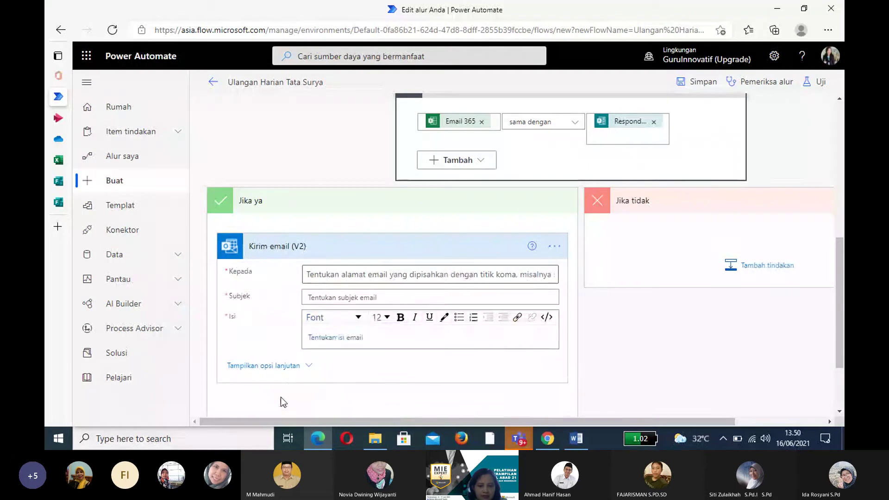
- Set the email's Kepada field to the dynamic content Responders' Email from Dapatkan detail tanggapan Quis 1
click(308, 274)
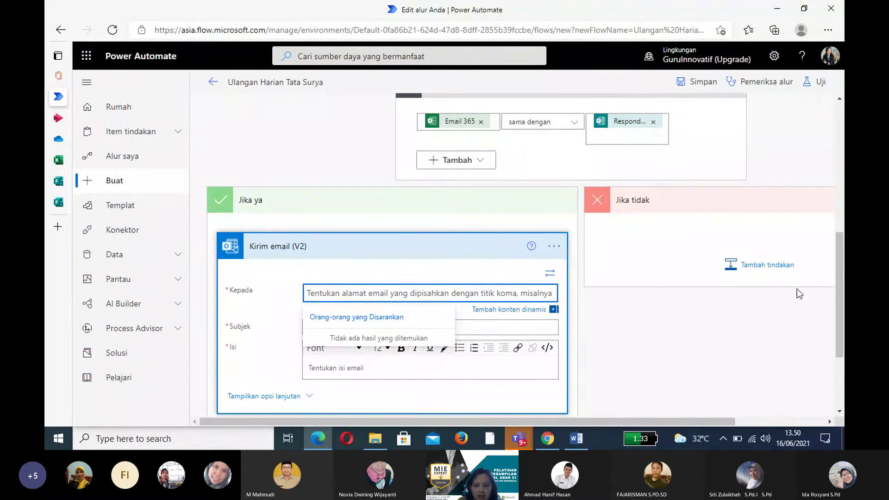
scroll(840, 262, down, 2)
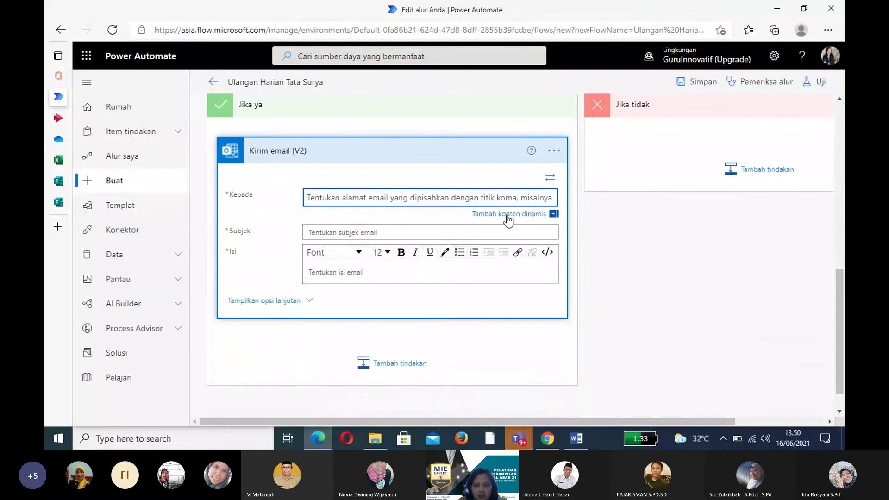
click(508, 215)
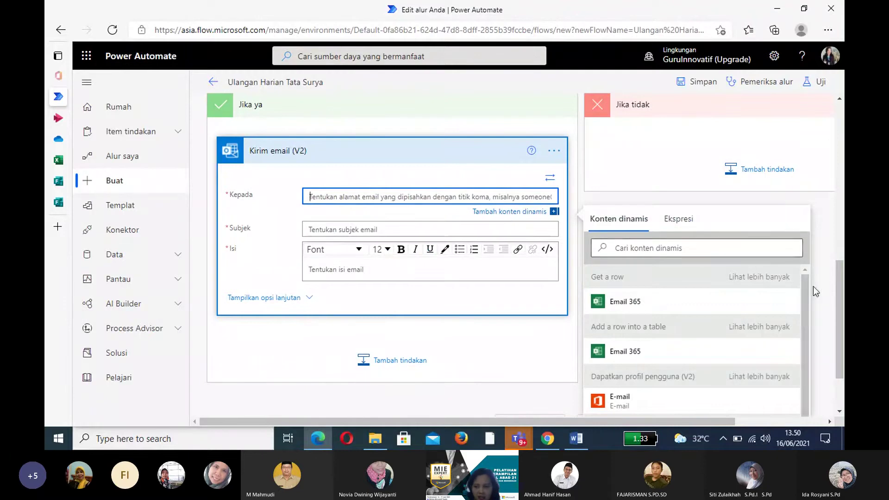
drag(840, 275, 839, 302)
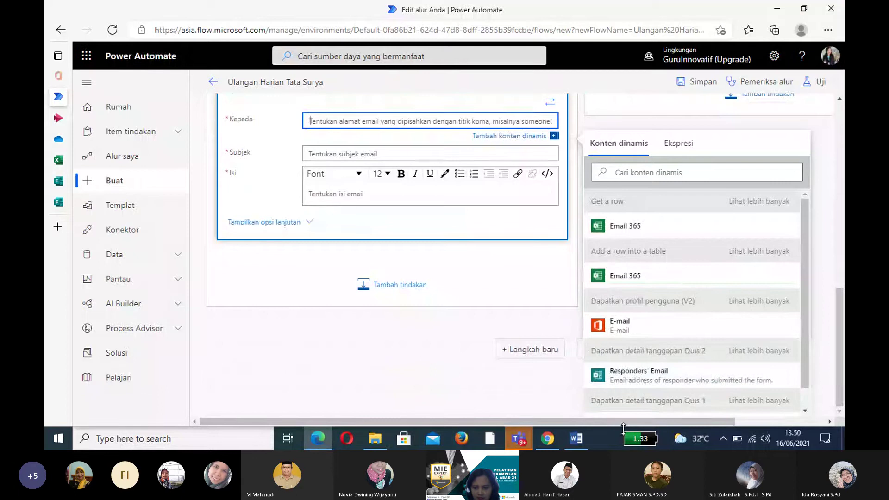
drag(623, 423, 672, 421)
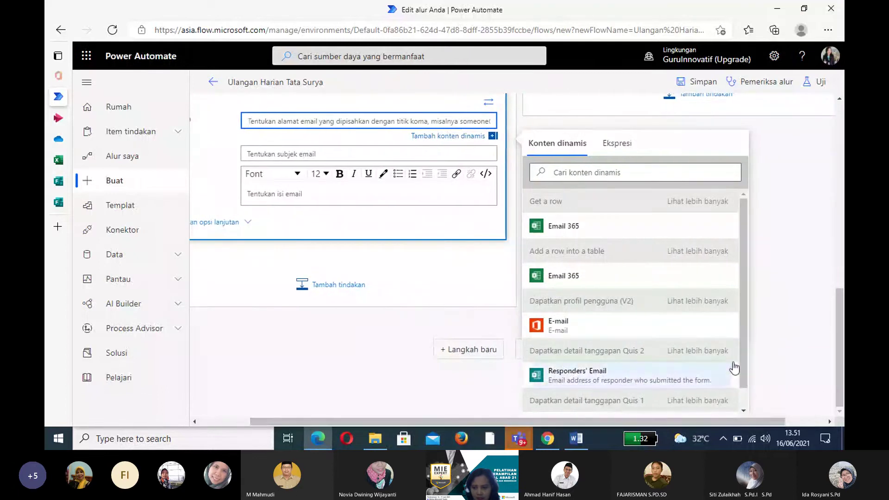
drag(743, 338, 748, 371)
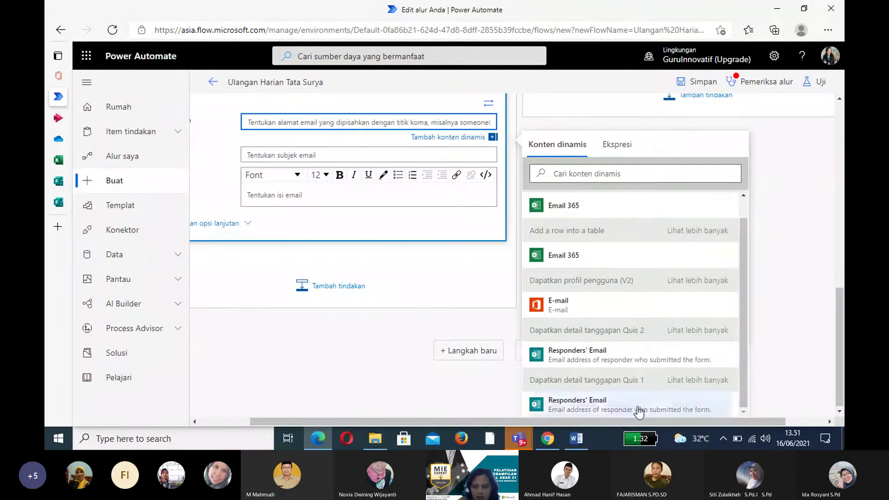
click(593, 403)
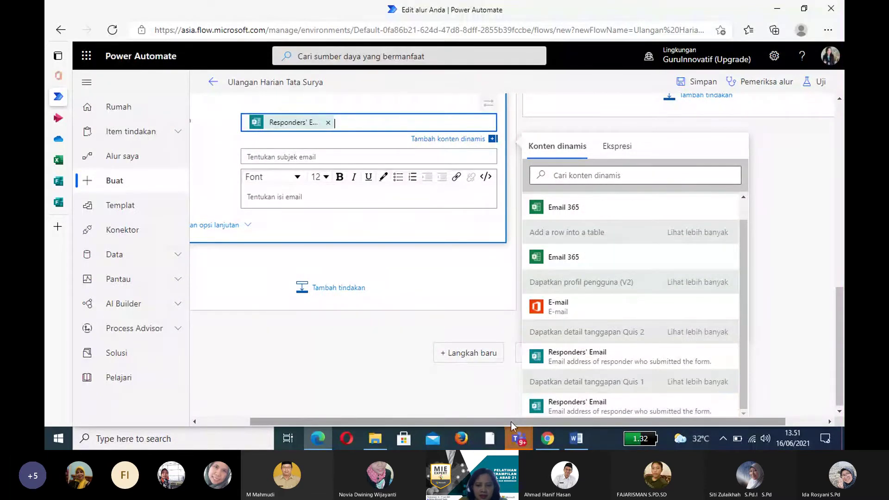
- Set the email's Subjek to "Nilai Ulangan Harian Tata Surya"
drag(511, 421, 351, 423)
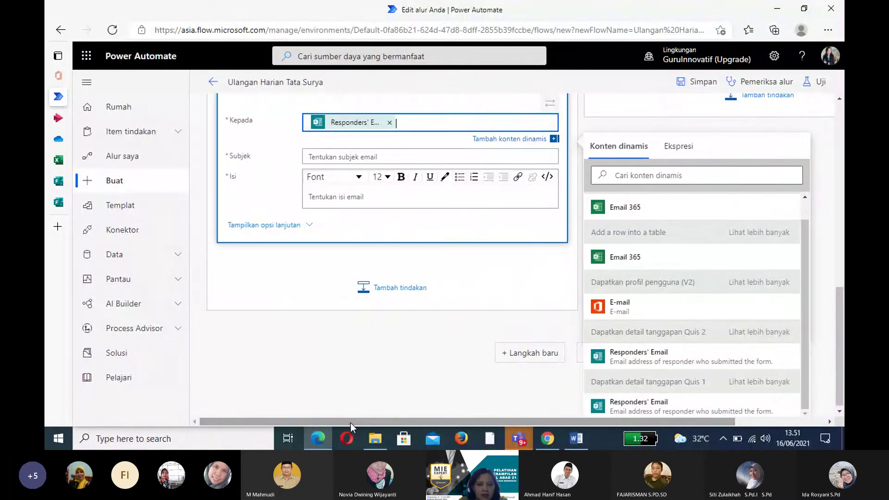
click(311, 158)
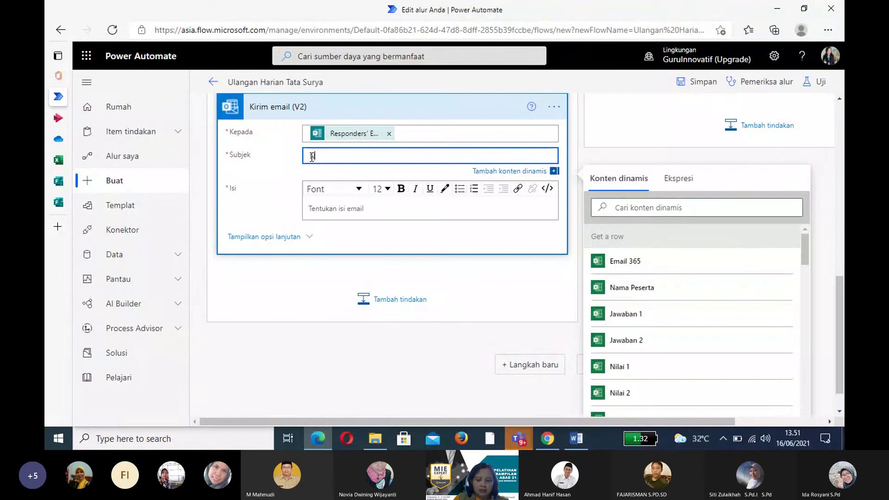
text(Nilai Ulangan )
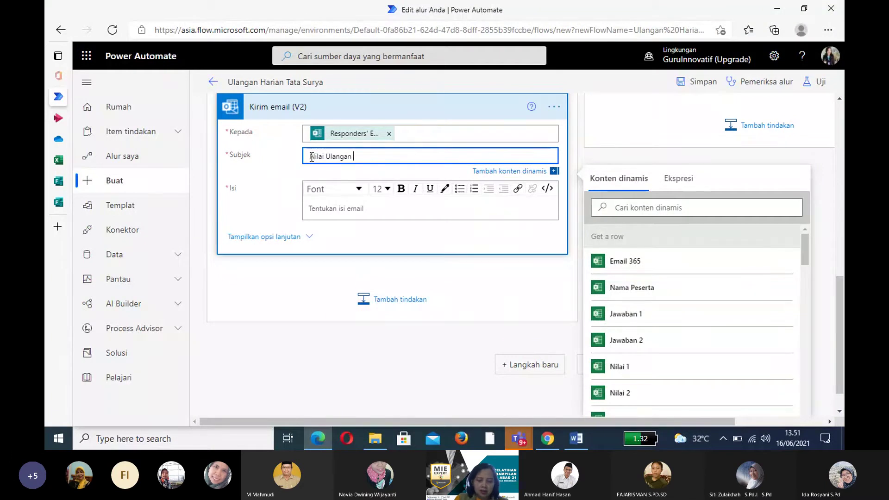
text(Harian)
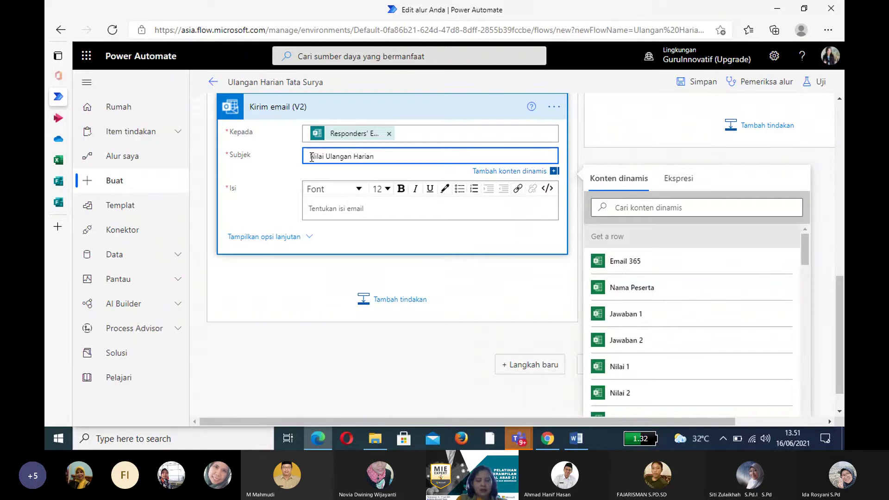
text(Tata)
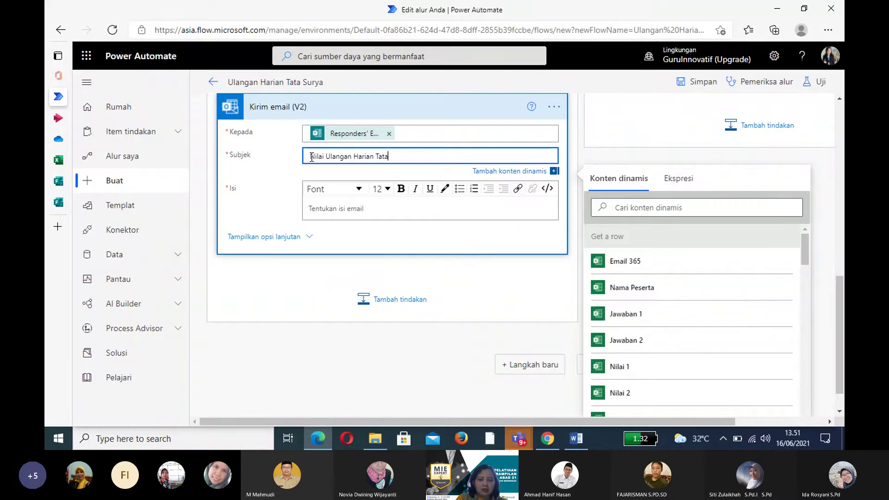
text( Surya)
- Begin the email's Isi with "Ananda" followed by the dynamic content Nama Peserta from Get a row
click(314, 210)
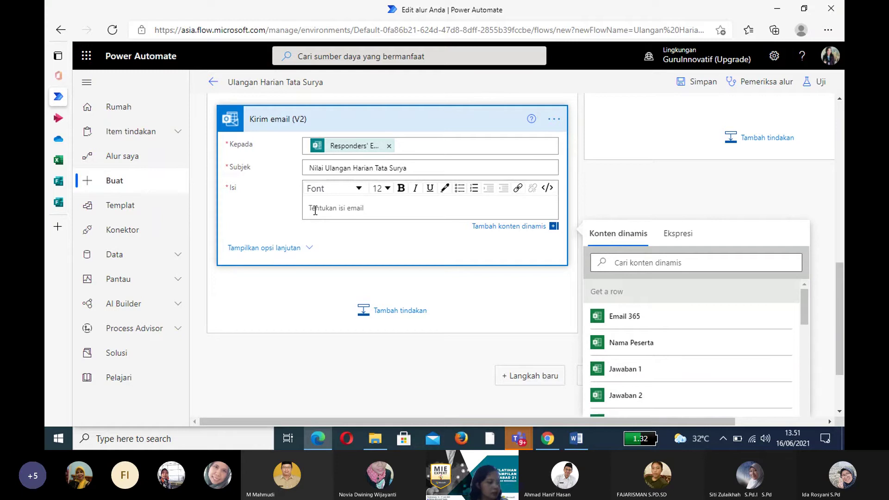
text(Ananda)
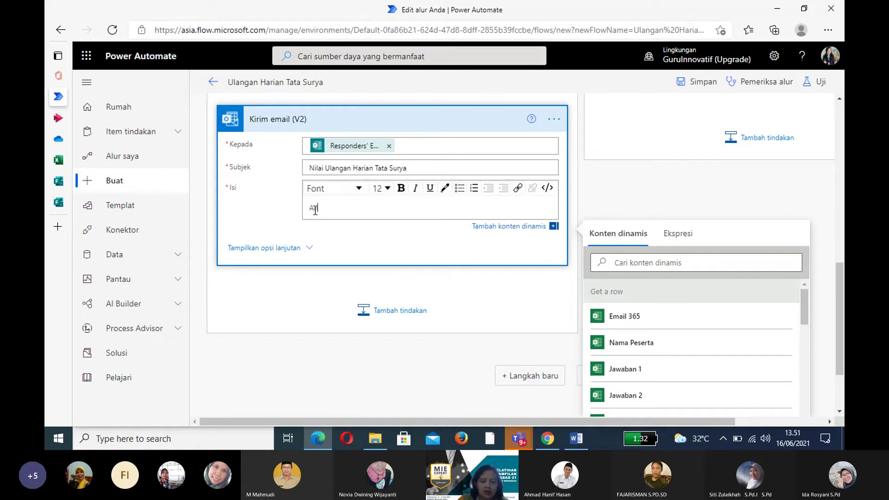
key(BackSpace)
key(BackSpace)
key(BackSpace)
text(nda)
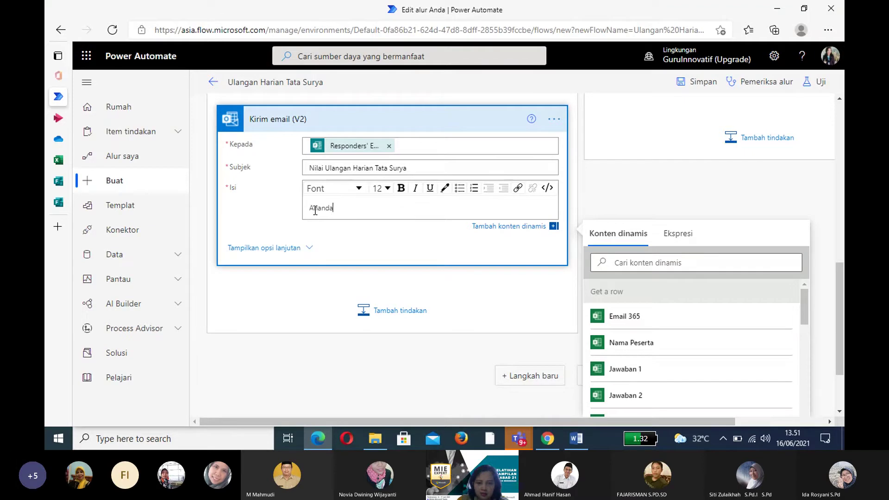
click(629, 344)
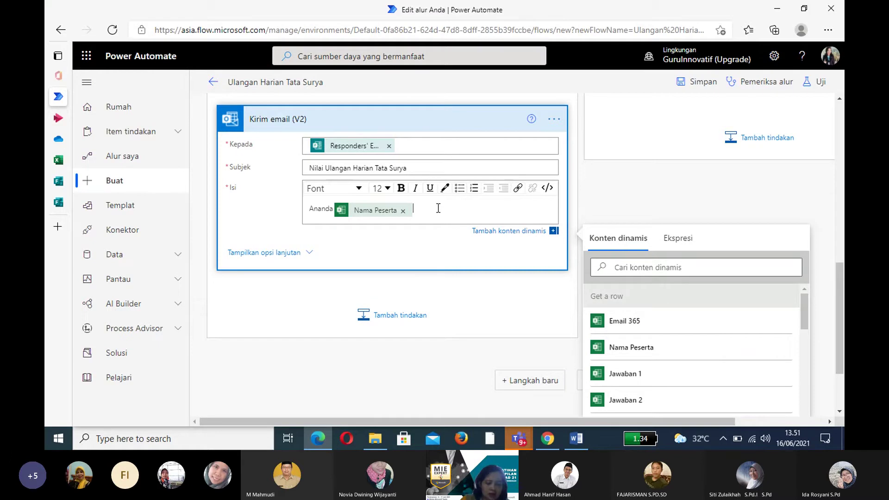
- Continue the greeting line after Nama Peserta with "selamat nilai Quis Ulangan Harian Tata surya"
text(selamat)
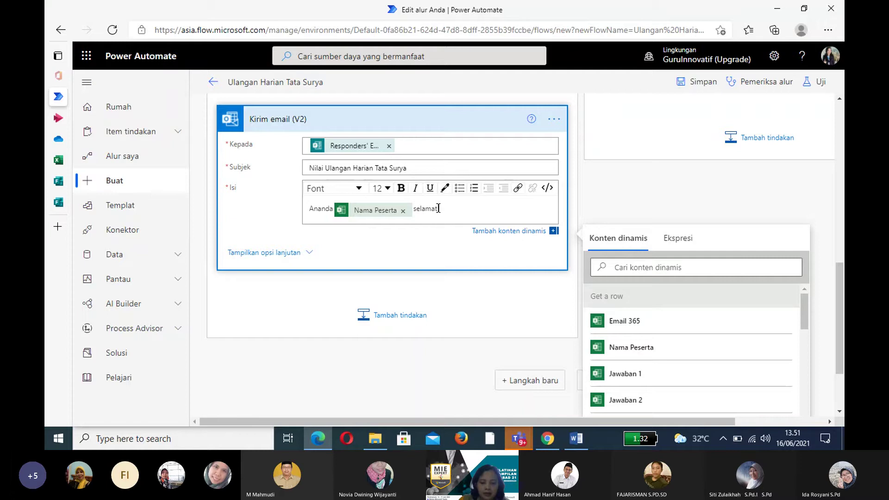
text( nilai Qiu)
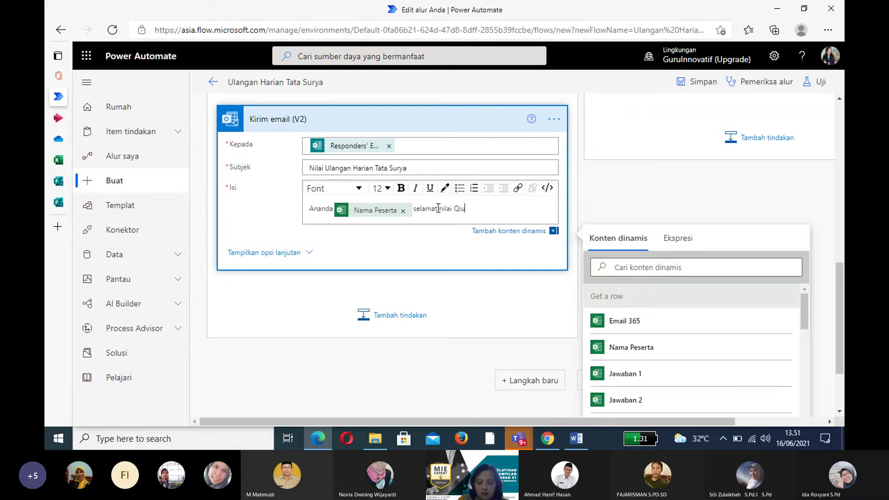
key(BackSpace)
key(BackSpace)
text(uis )
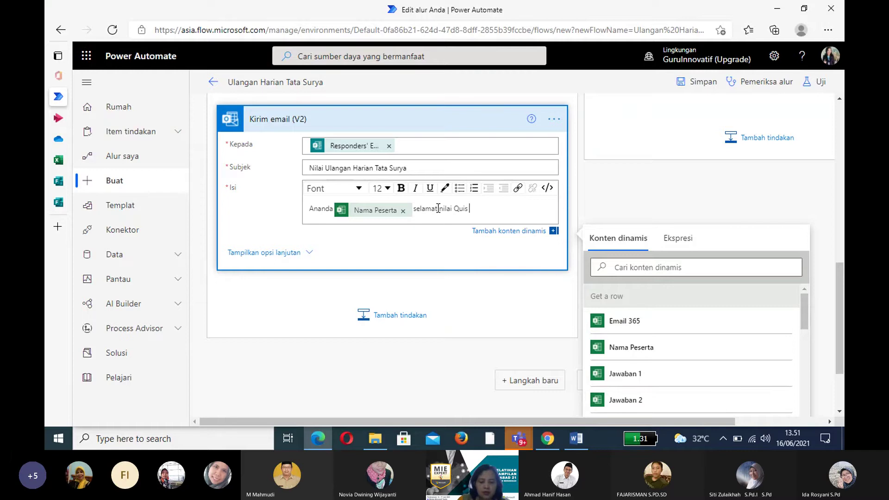
text(Ulangan H)
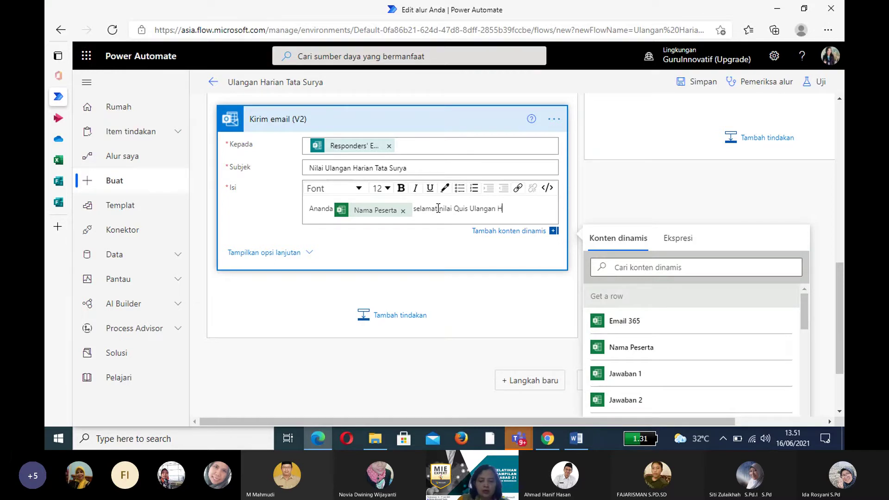
text(arian Ta)
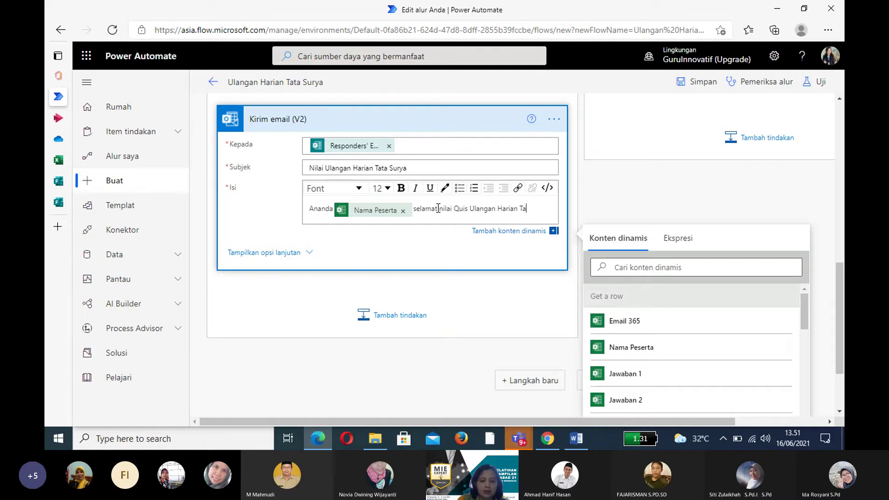
text(ta surya)
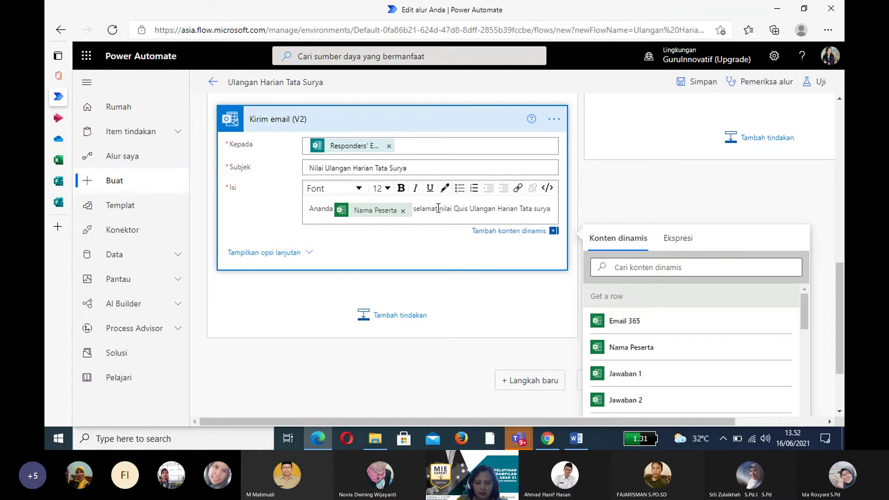
- Add a new body line reading "Soal 1 =" followed by the dynamic content Nilai 1 from Get a row
key(Return)
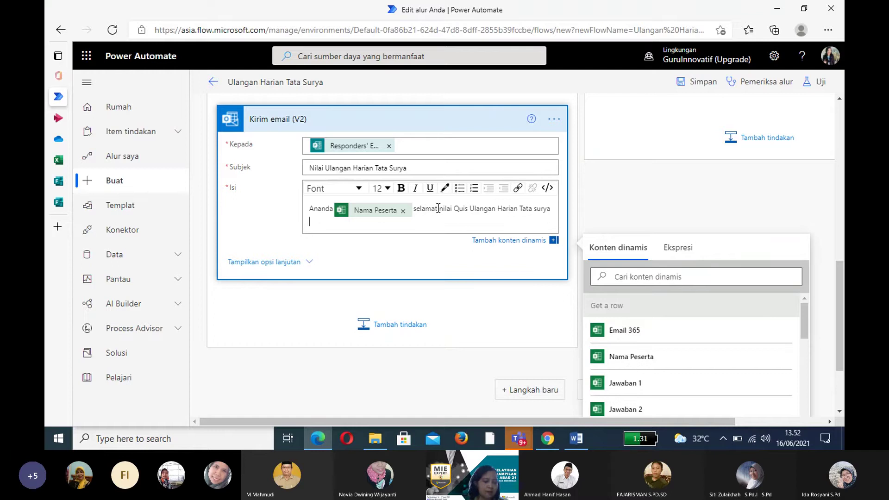
text(Soal )
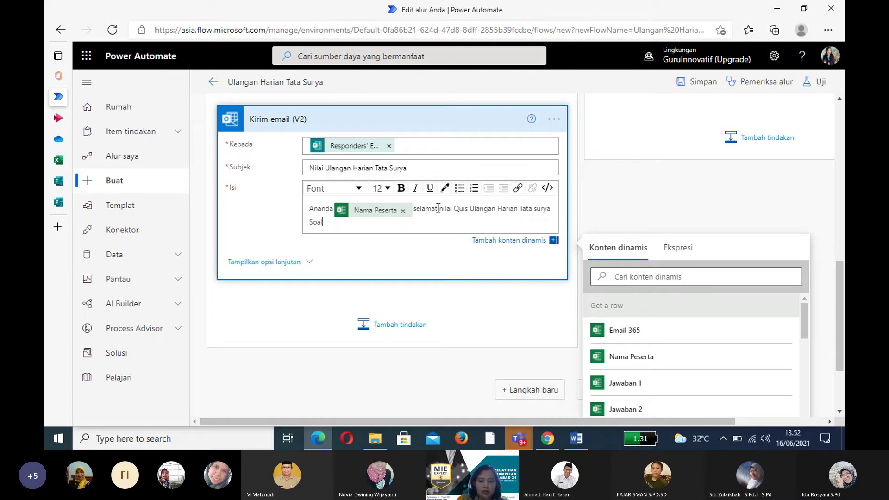
text(1)
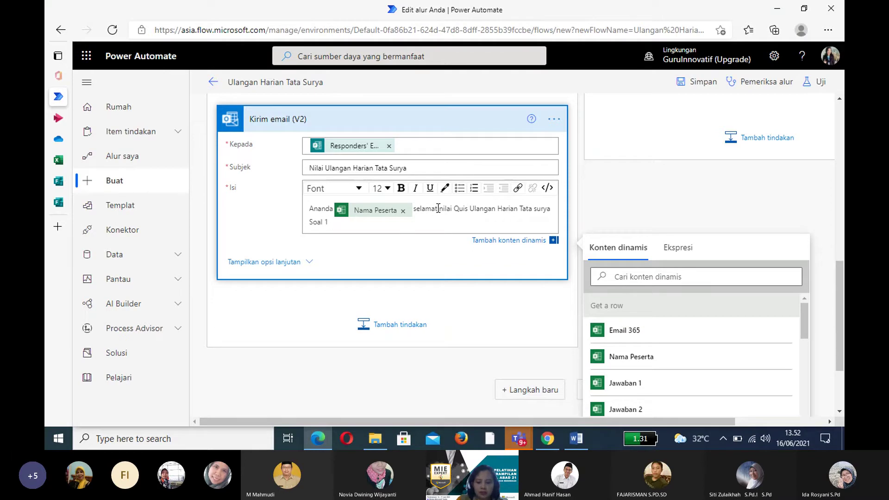
text( =)
drag(806, 315, 811, 332)
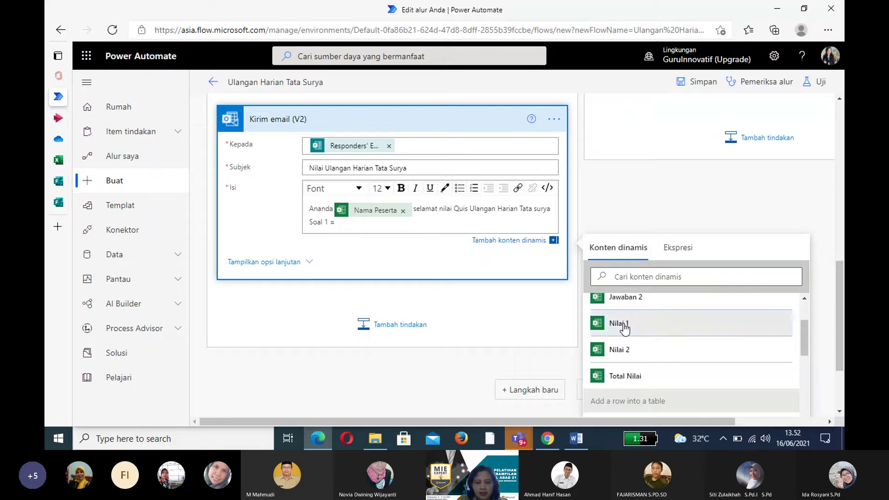
click(625, 327)
- Add a body line reading "Soal 2 =" followed by the dynamic content Nilai 2
key(Return)
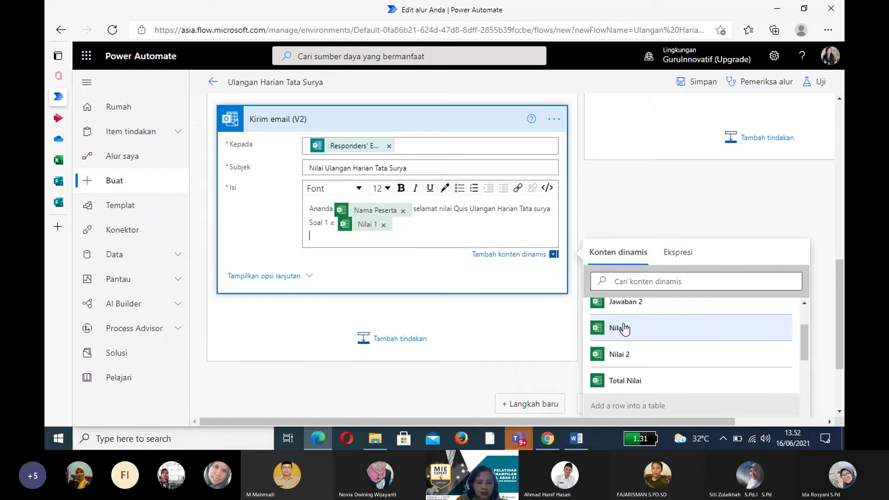
text(Soal 2)
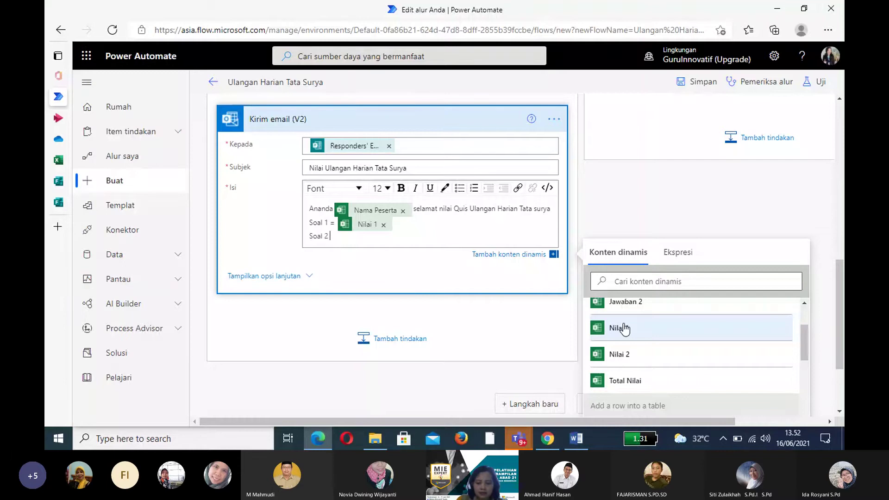
text( =)
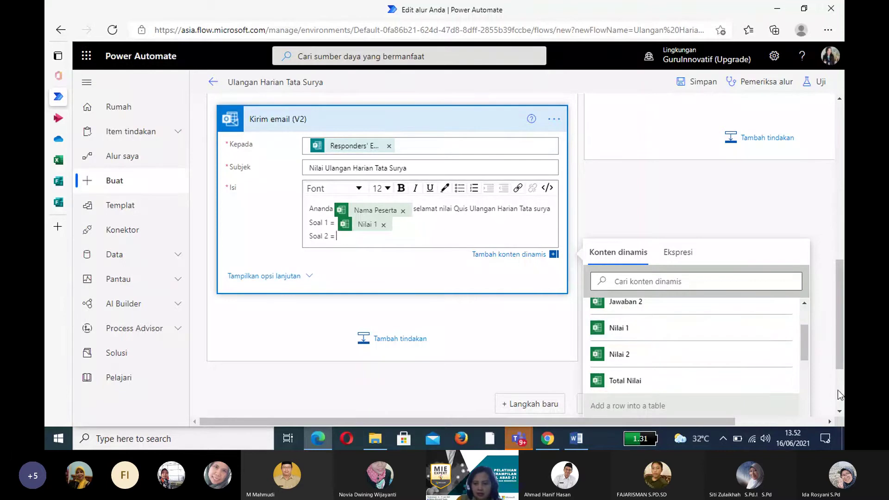
drag(806, 343, 811, 367)
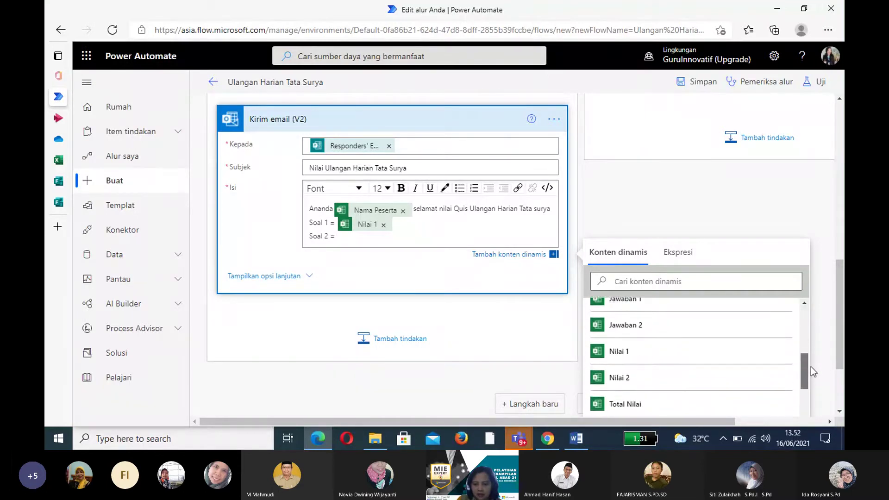
click(624, 383)
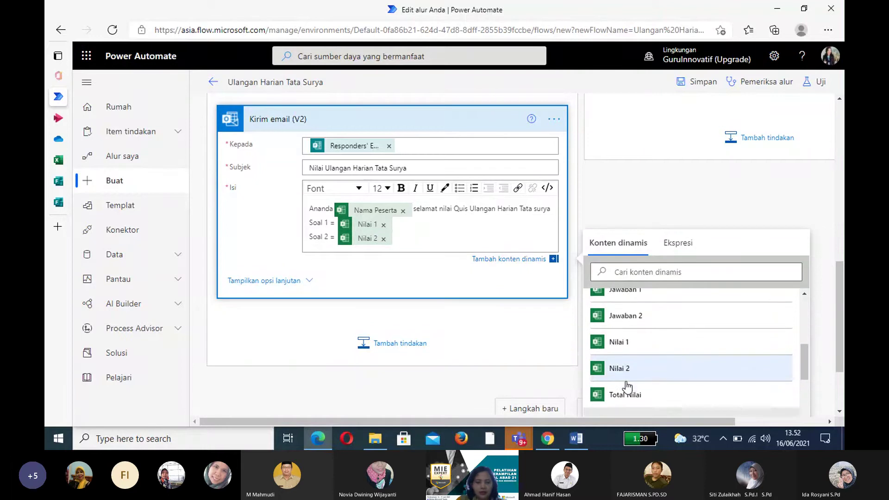
- Add a body line reading "Nilai Total =" followed by the dynamic content Total Nilai
key(Return)
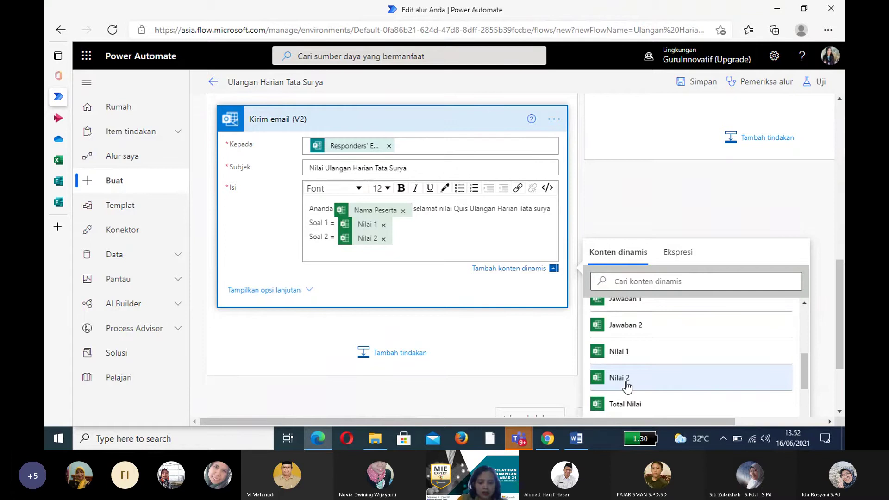
text(Nilai Total)
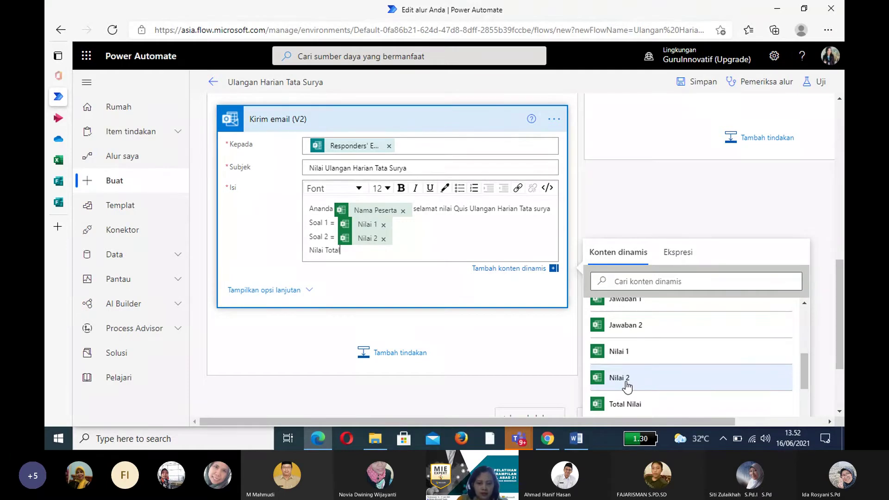
text( =)
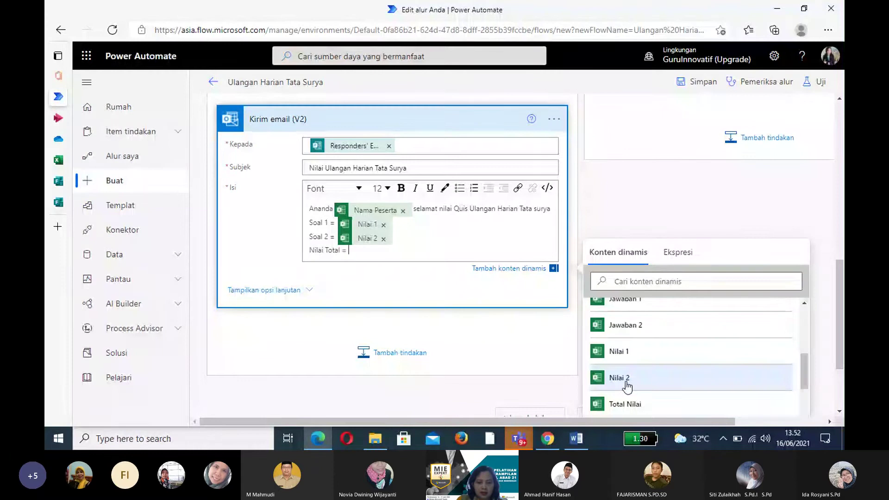
click(626, 407)
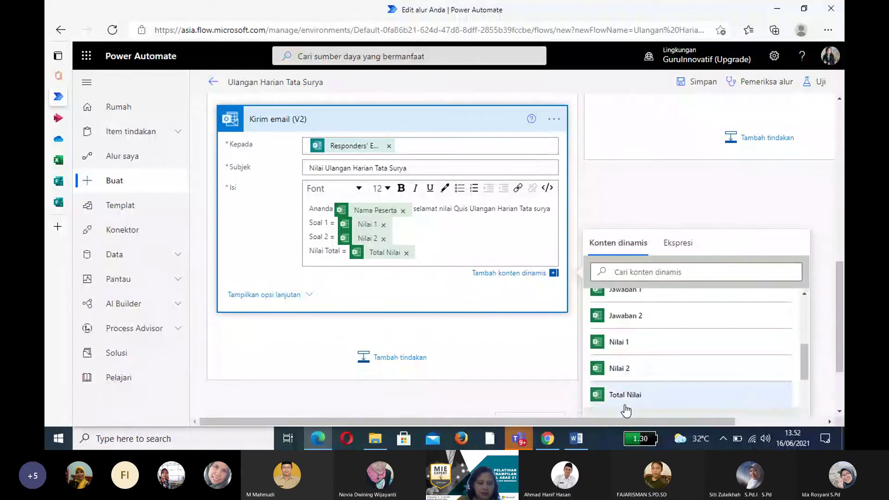
- Add the closing sentence "Selalu semangat belajar dan jaga kesehatan" below the scores, separated by a blank line
key(Return)
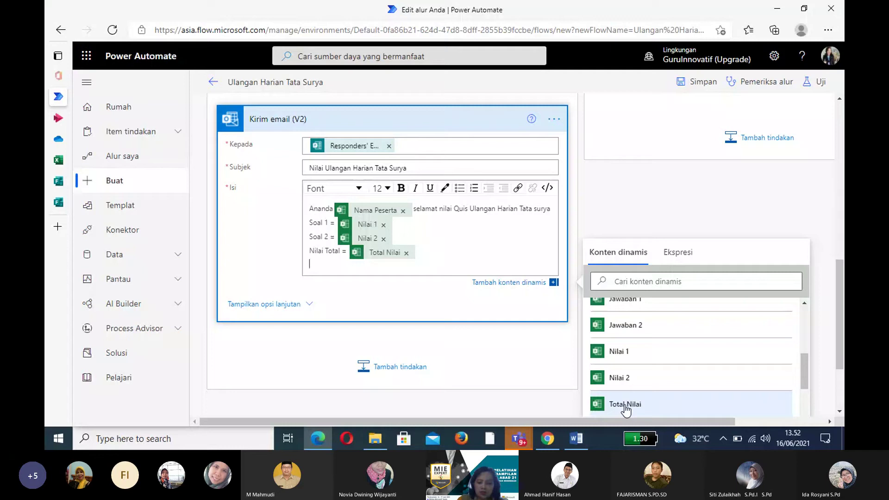
key(Return)
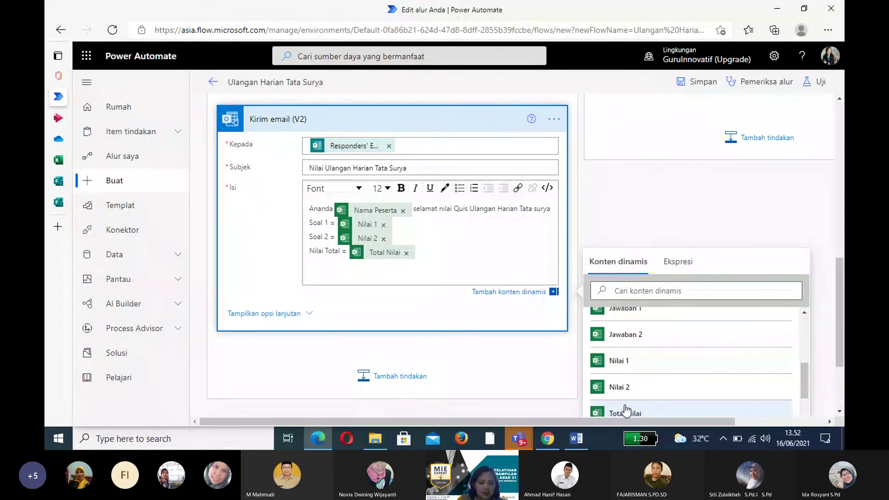
text(Sela)
key(BackSpace)
key(BackSpace)
key(BackSpace)
text(lalu semangat)
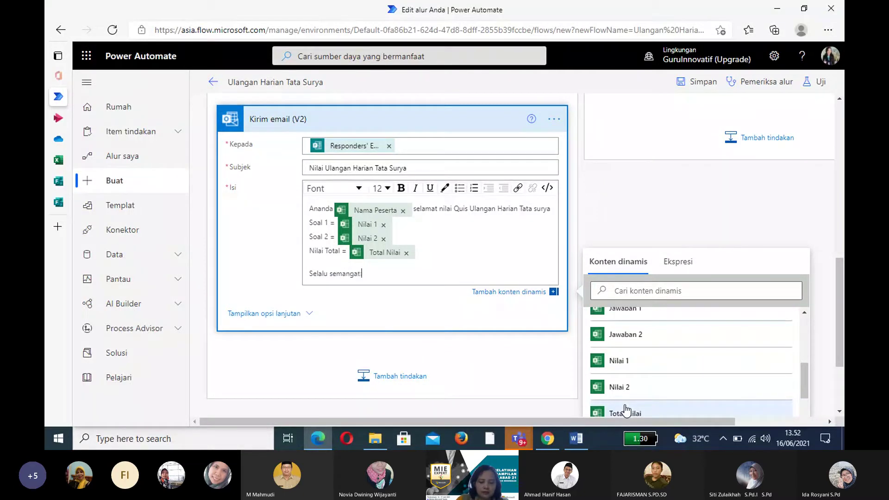
text( belajar dan jaga k)
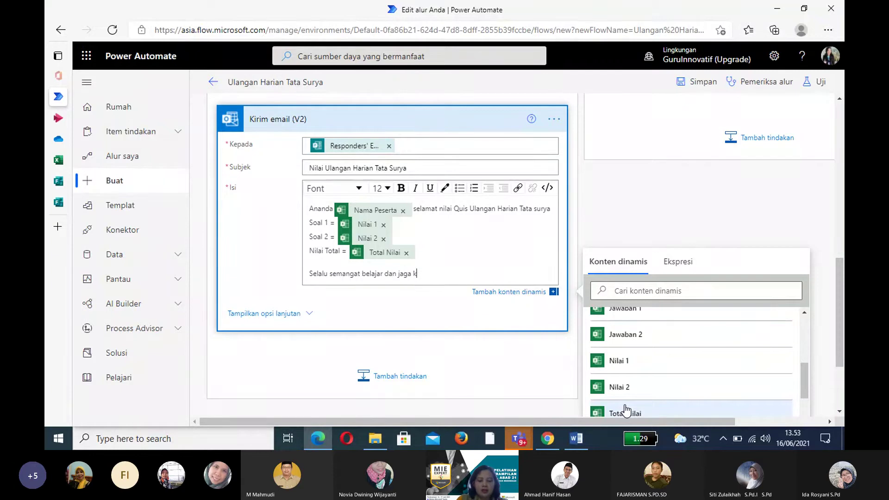
text(esehatan)
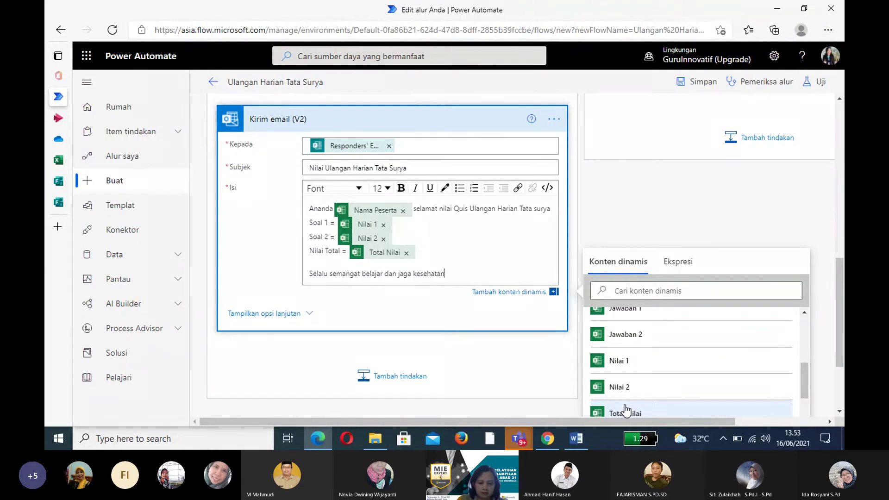
- Close the email body with "Salam" after a blank line, followed by the sender's name on the next line
key(Return)
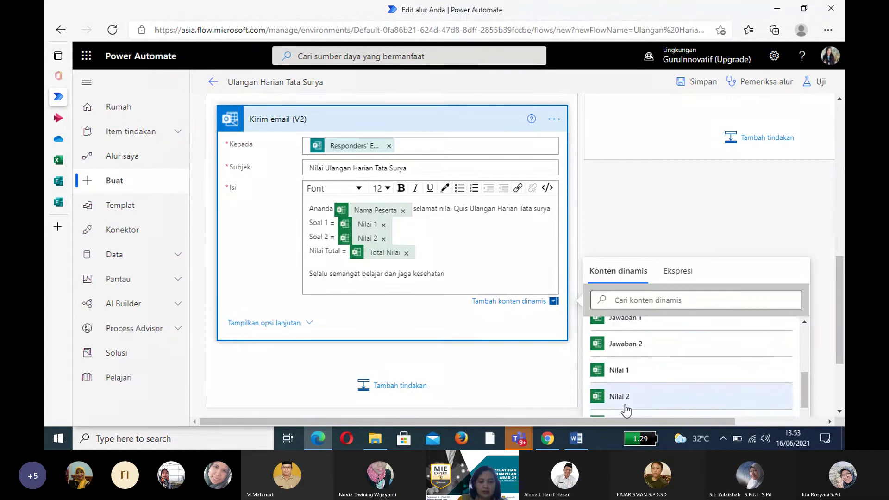
key(Return)
text(Salam)
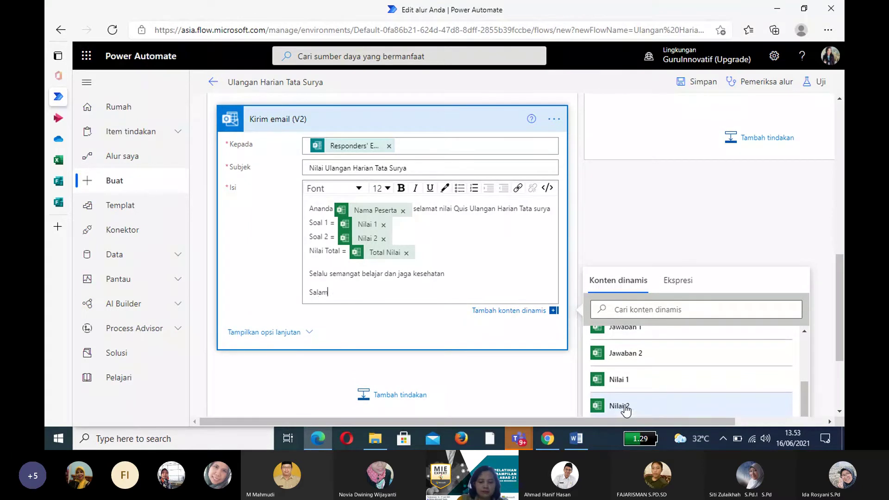
key(Return)
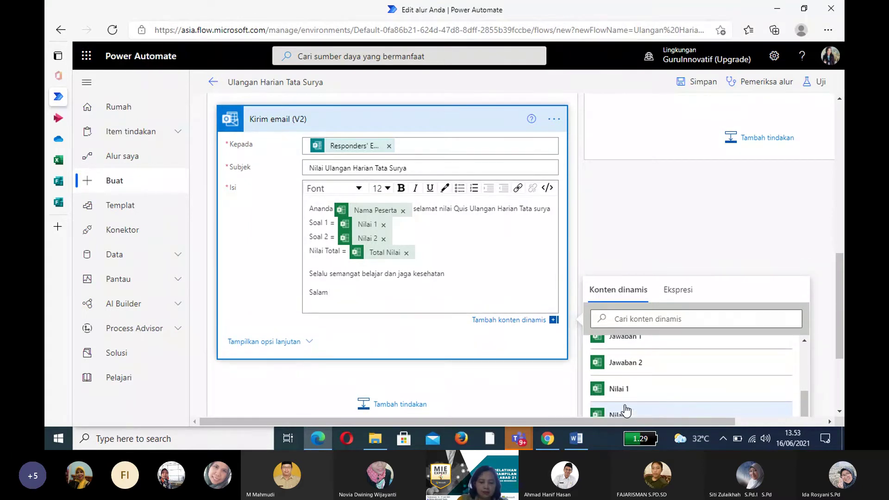
text(Endan TH)
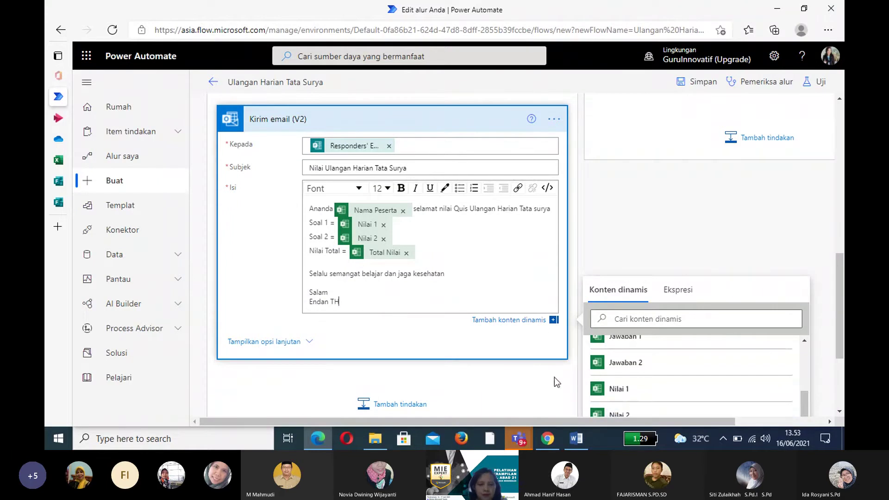
click(329, 302)
text(g)
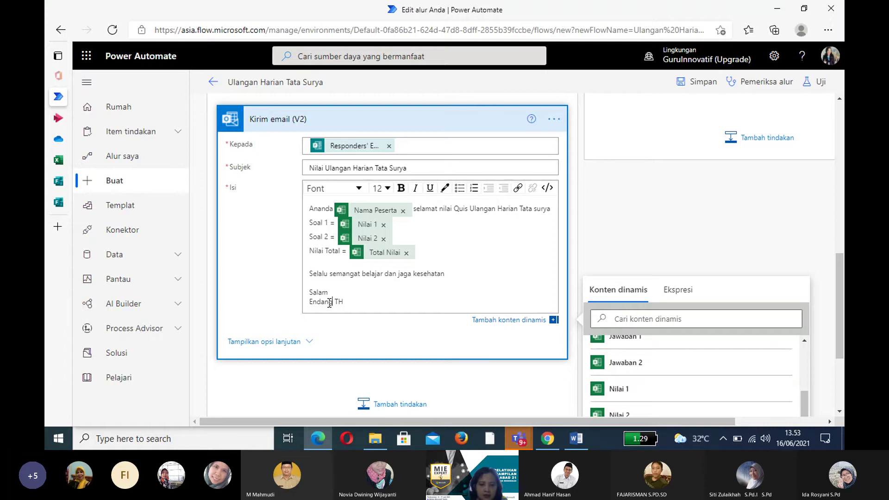
- Show the advanced options of Kirim email (V2) and add the teacher's own account as the CC recipient
click(271, 344)
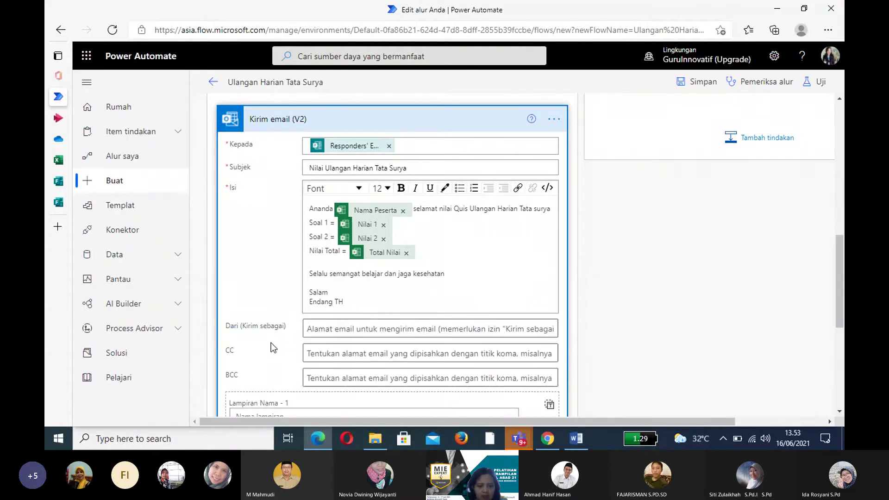
click(311, 353)
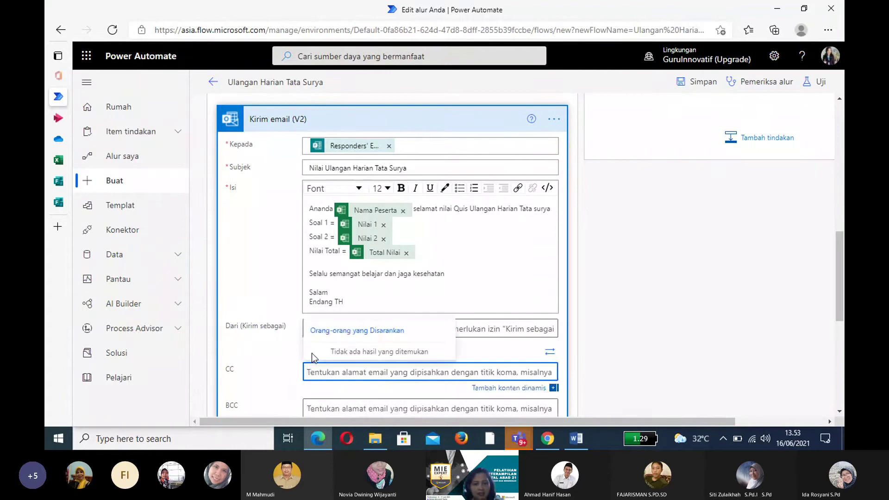
text(end)
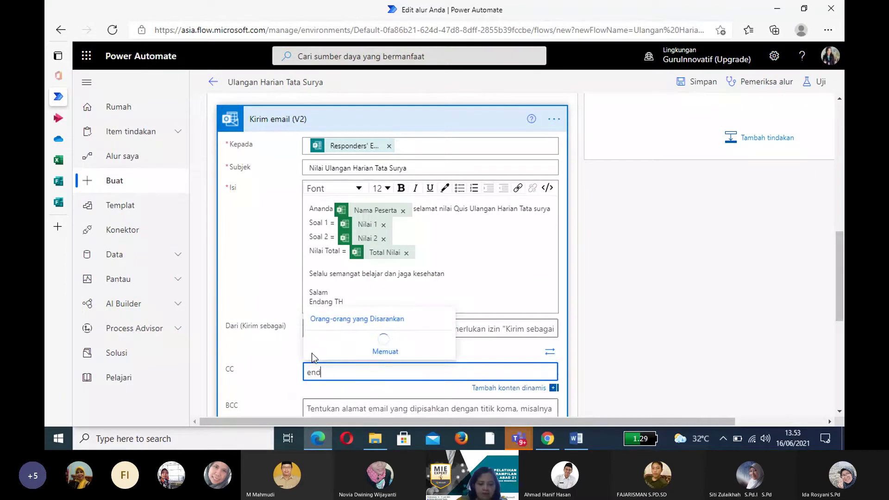
text(ang)
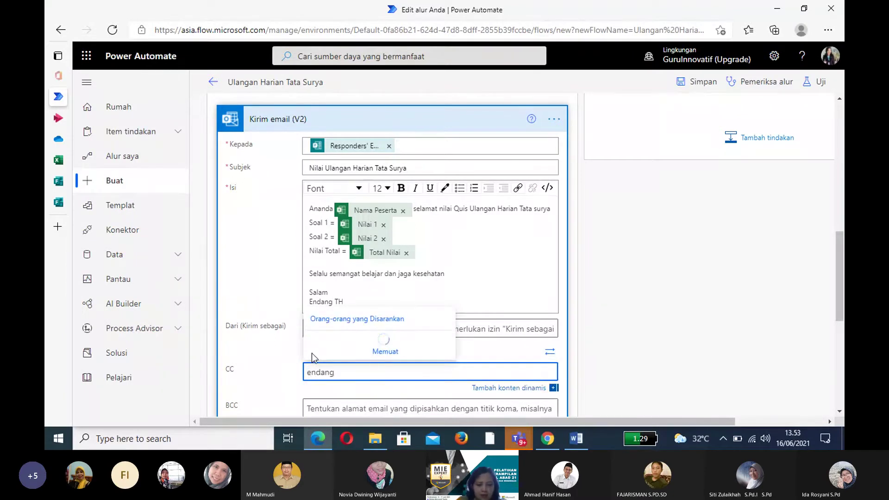
text( tri)
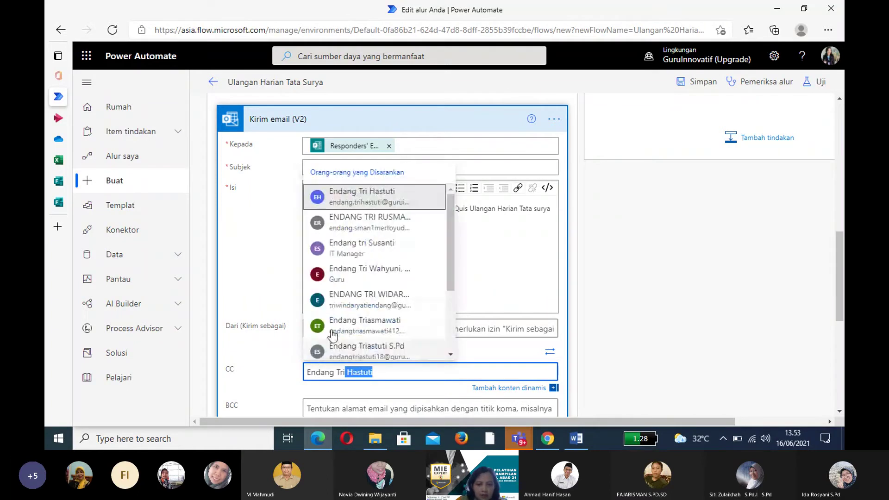
click(361, 198)
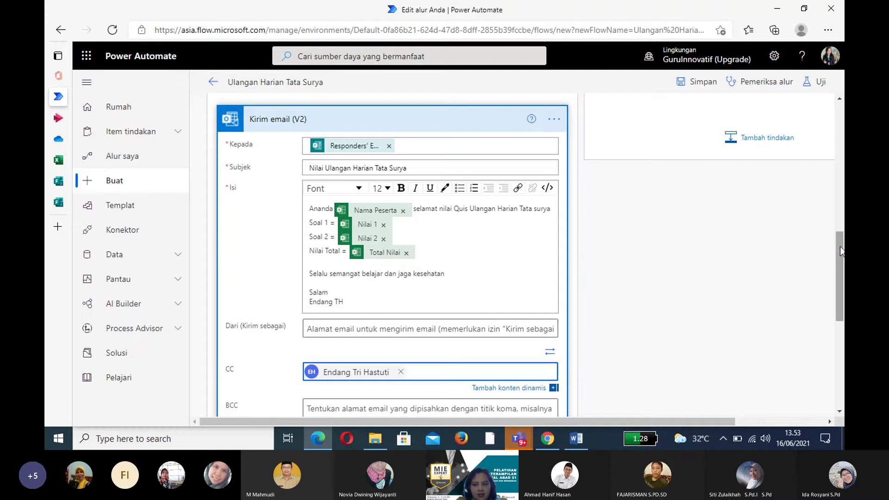
- Save the flow and test it automatically using the recent successful trigger run
drag(840, 246, 838, 175)
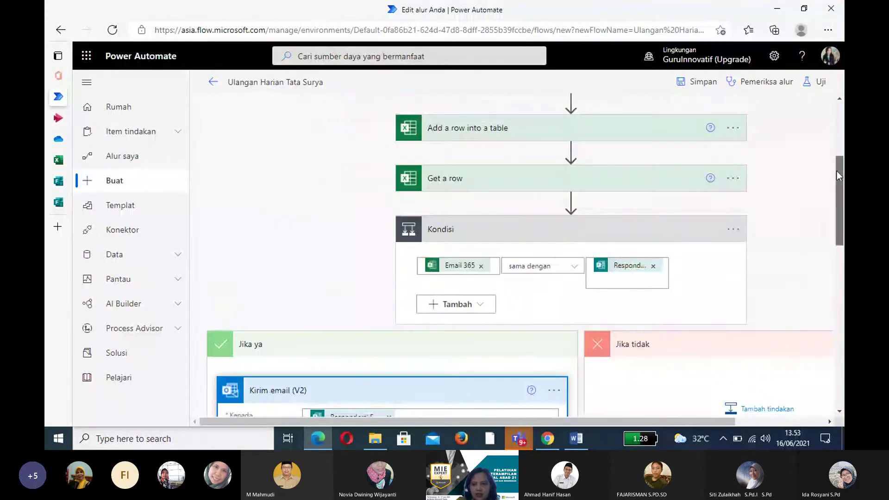
click(700, 89)
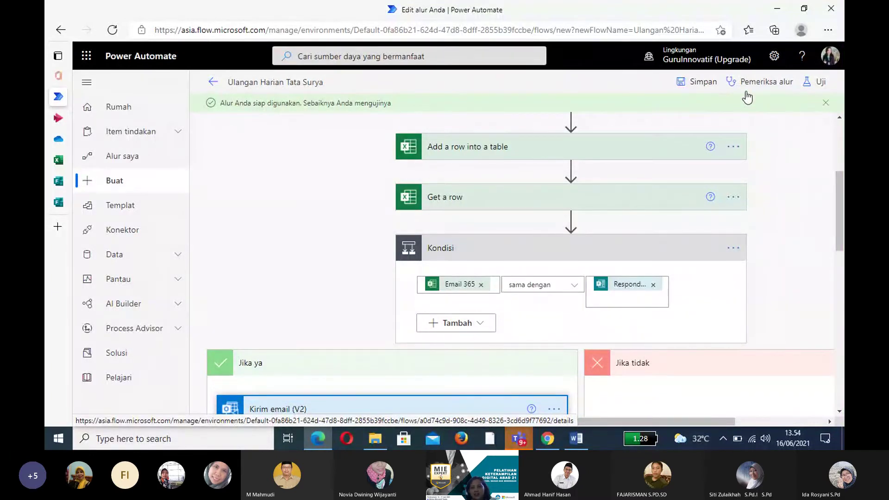
click(821, 88)
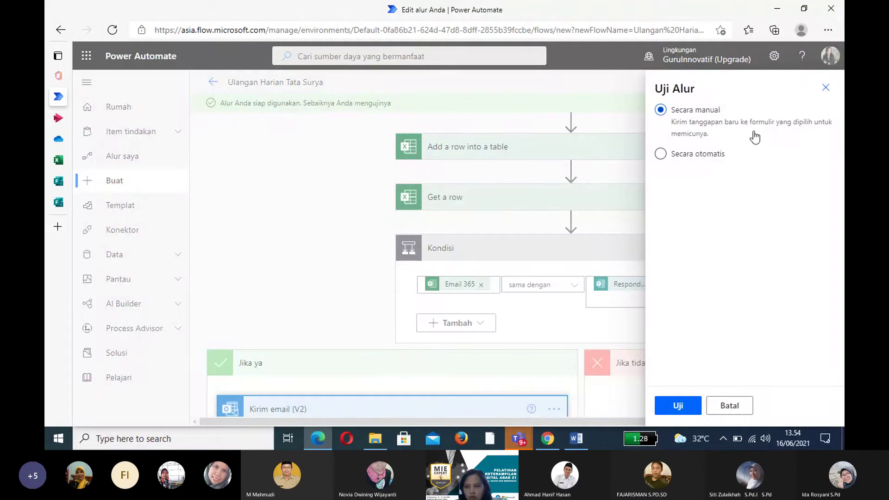
click(662, 156)
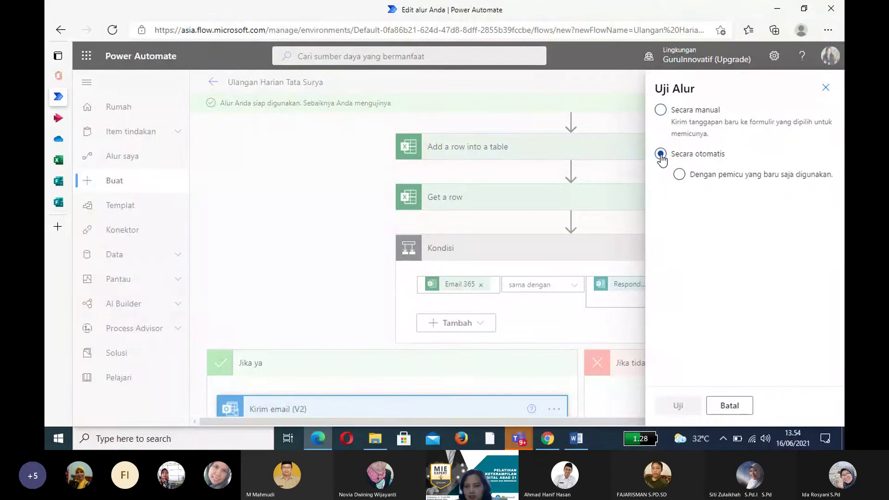
click(679, 175)
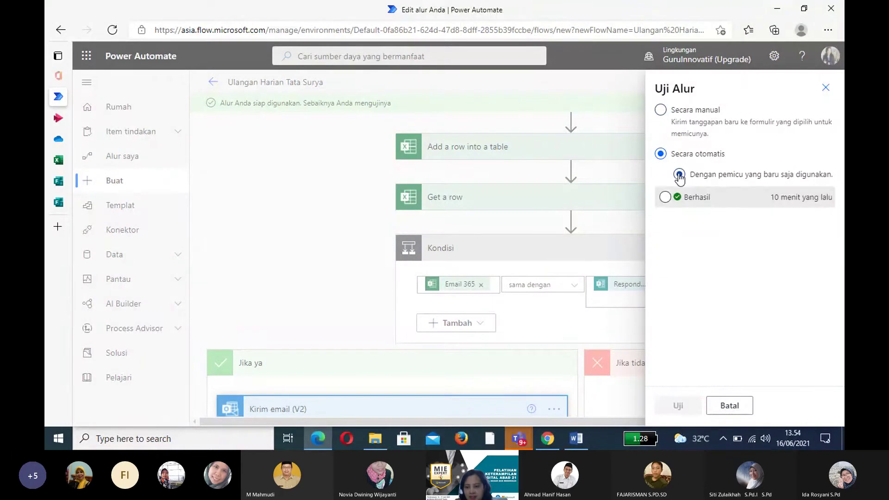
click(665, 198)
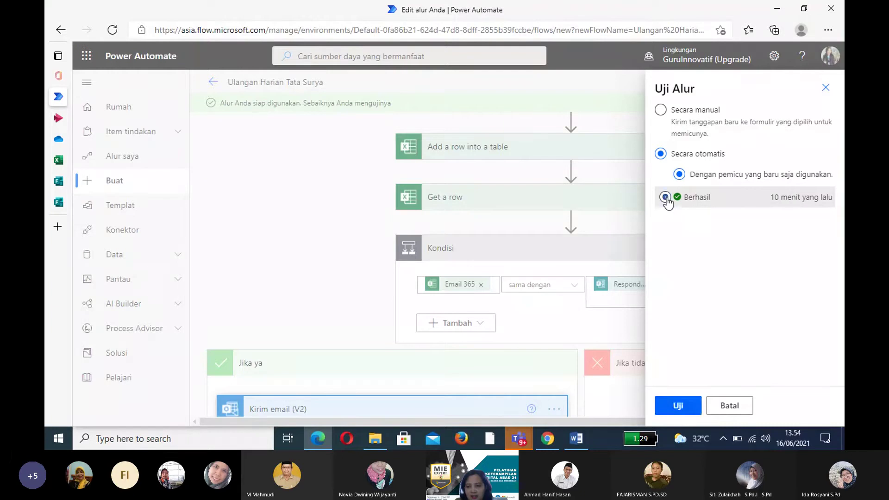
click(679, 409)
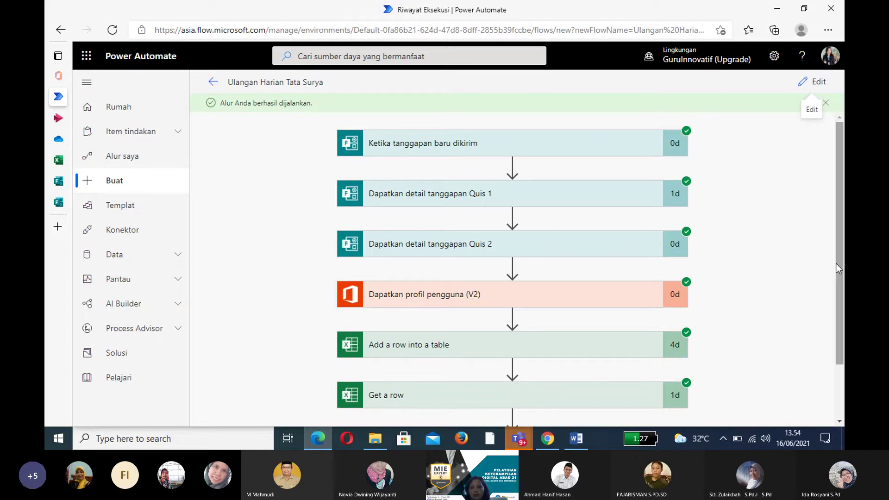
- Examine the status of each action in the test run, from the form trigger down to Kondisi
drag(838, 268, 837, 320)
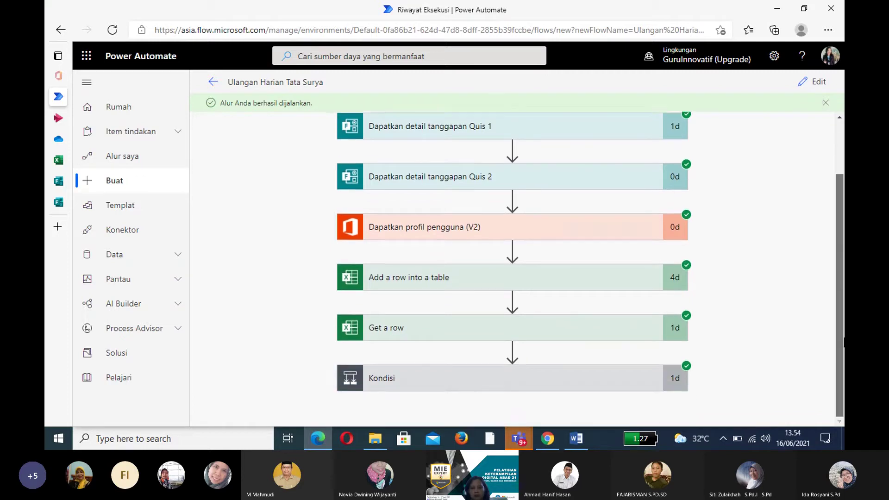
drag(844, 359, 843, 315)
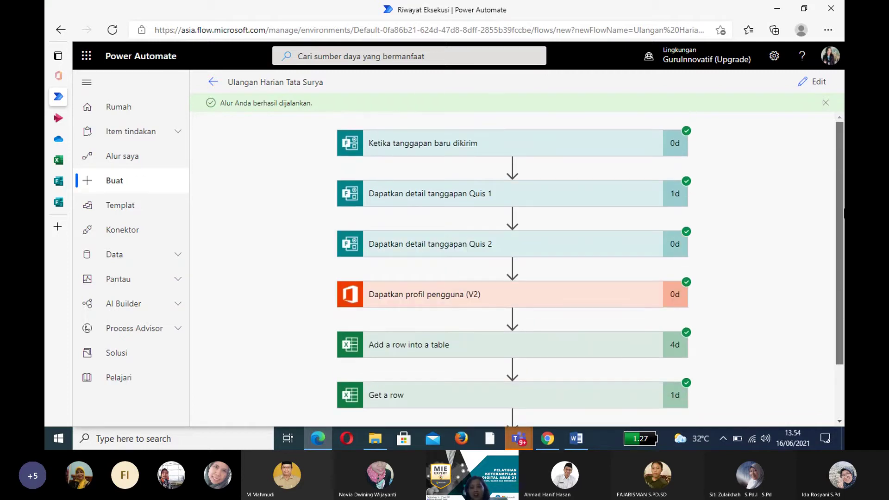
scroll(841, 260, down, 1)
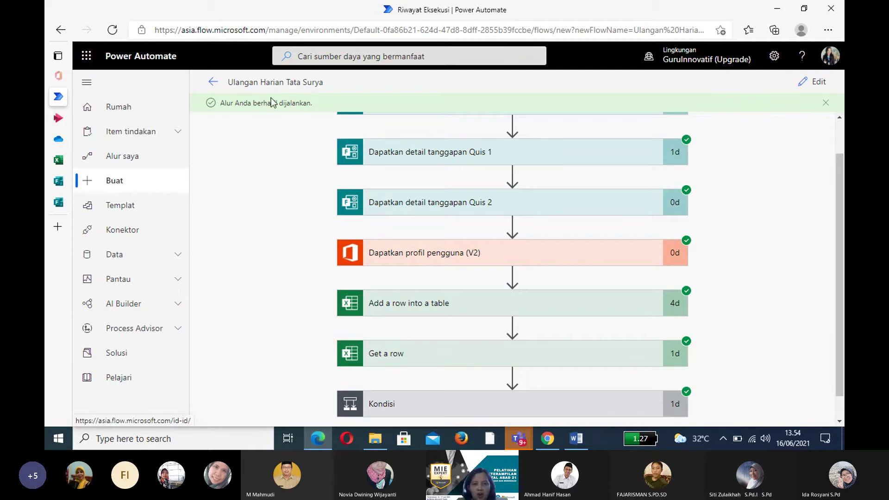
scroll(813, 249, down, 1)
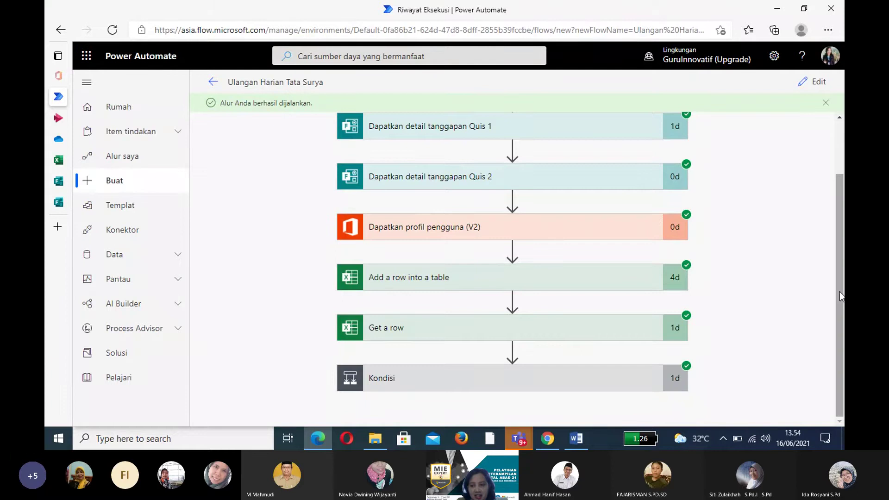
drag(840, 295, 843, 274)
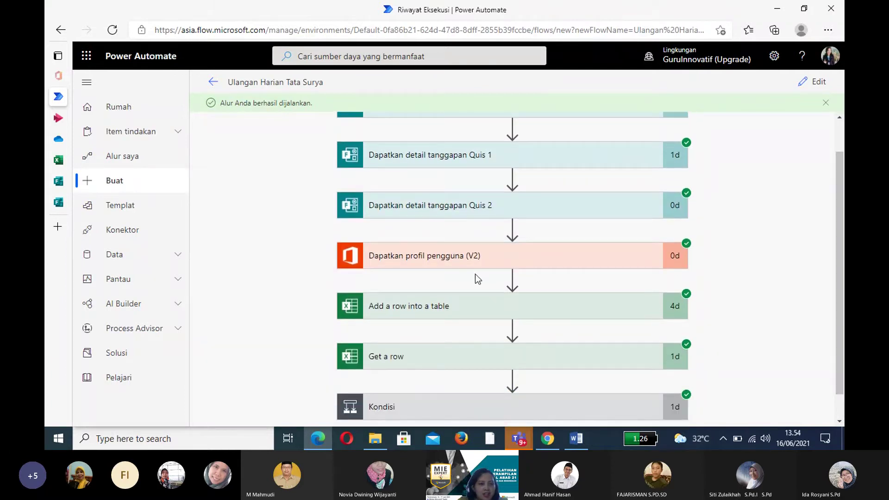
- Switch to the Excel workbook and correct the Total Nilai formula in G2 to =SUM(E2:F2)
click(59, 160)
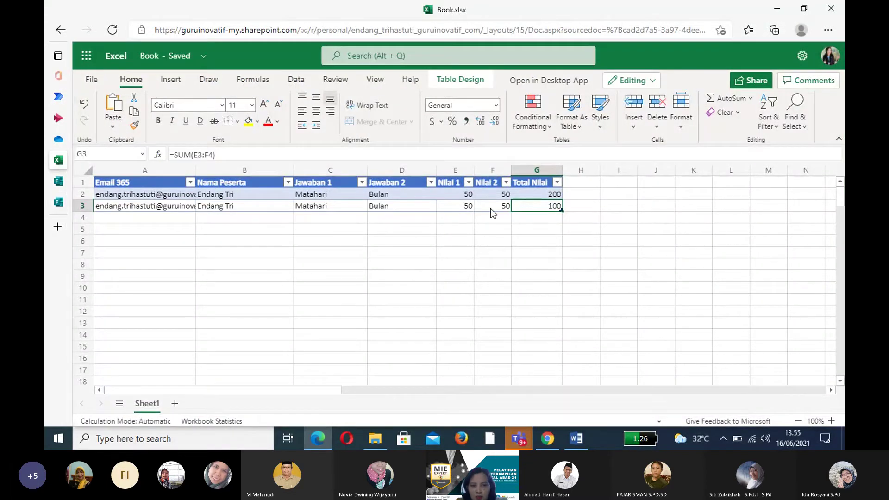
click(551, 197)
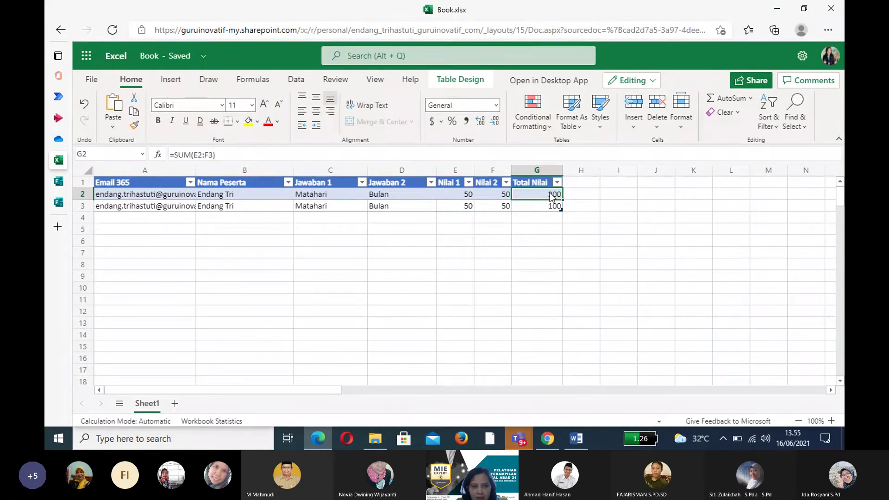
click(212, 156)
key(BackSpace)
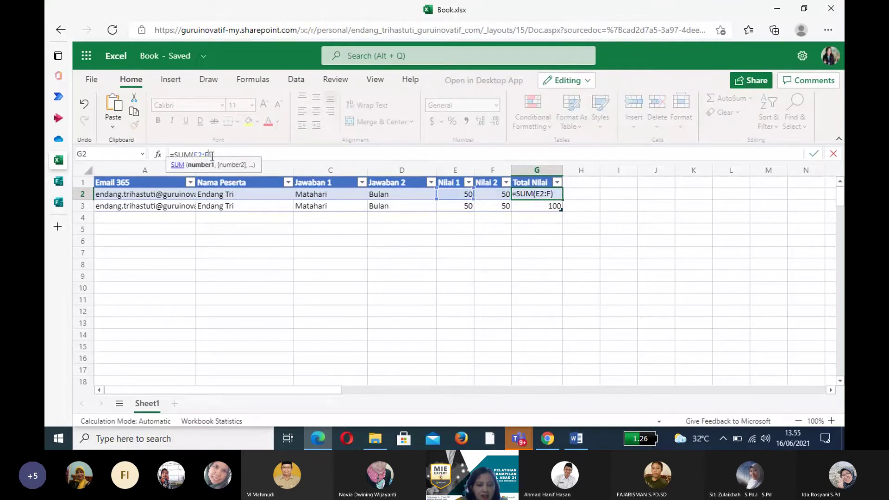
text(2)
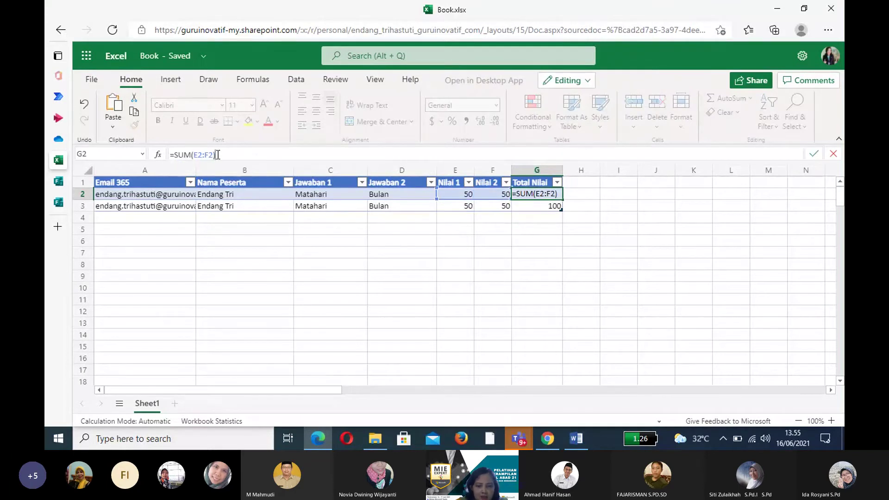
key(Return)
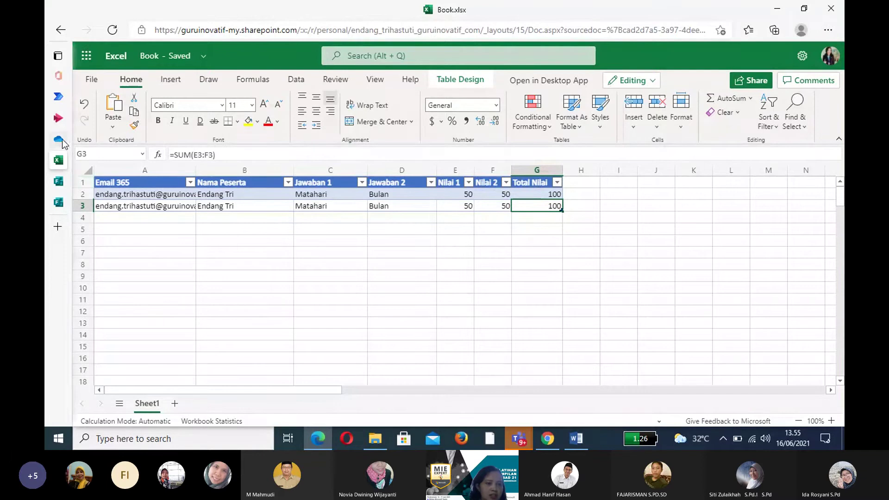
mouse_move(66, 143)
drag(245, 300, 139, 230)
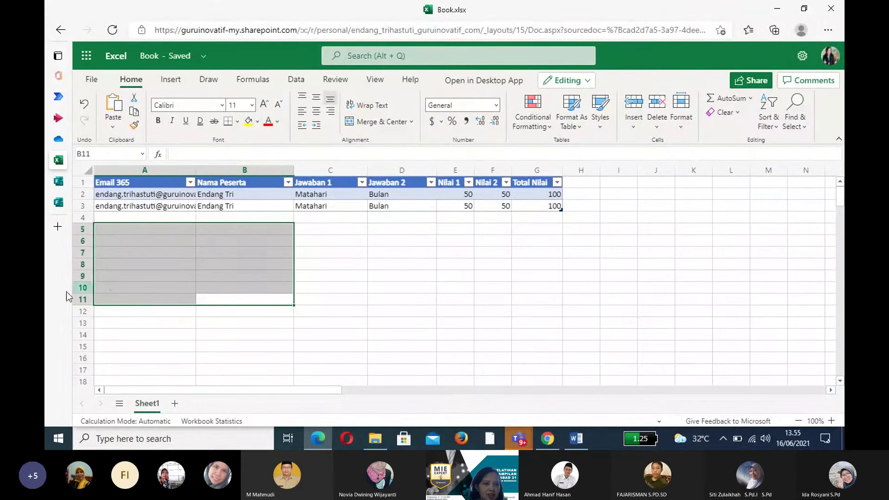
mouse_move(45, 285)
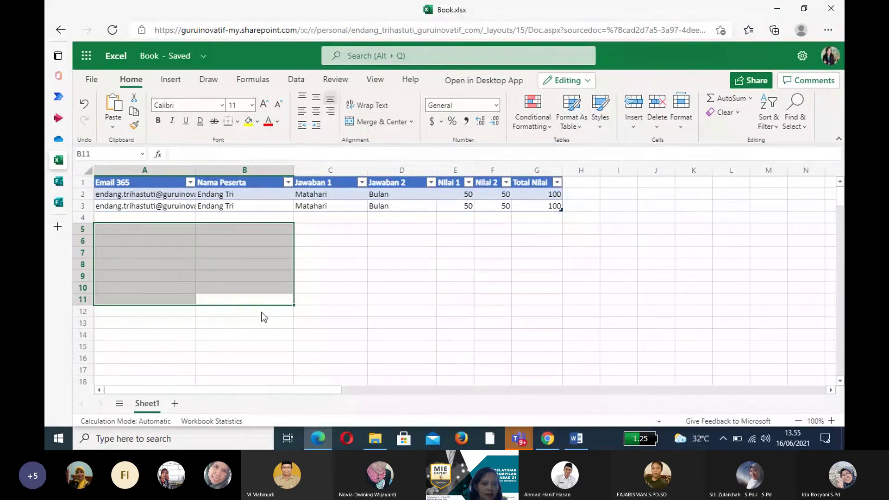
- Switch to Outlook through the Office 365 app launcher and open the email "Nilai Ulangan Harian Tata Surya"
click(59, 76)
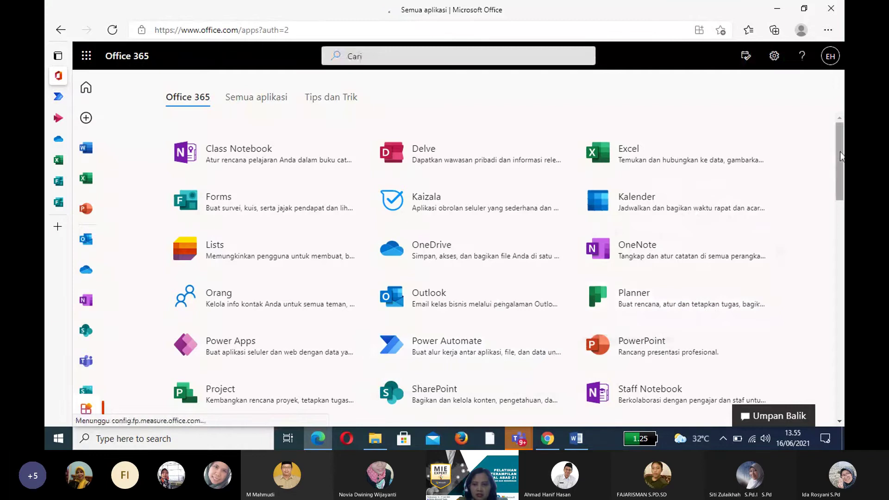
mouse_move(841, 155)
mouse_down()
mouse_move(844, 210)
mouse_move(843, 151)
mouse_up()
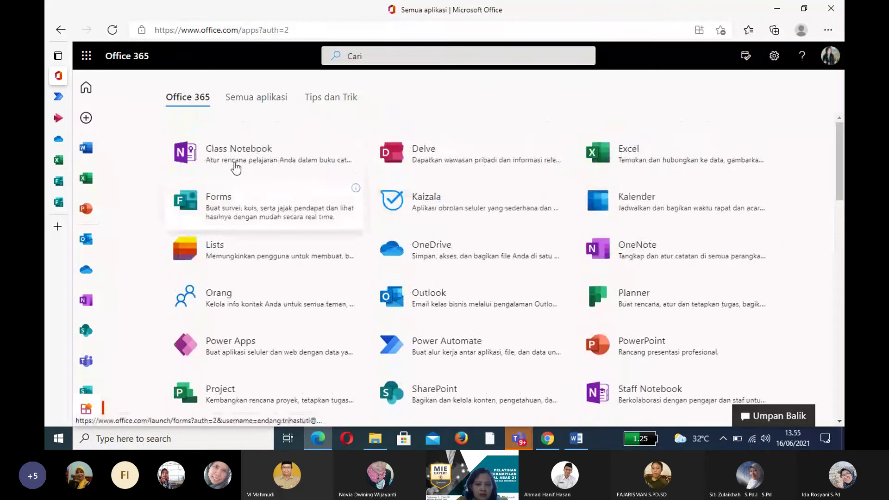
click(85, 58)
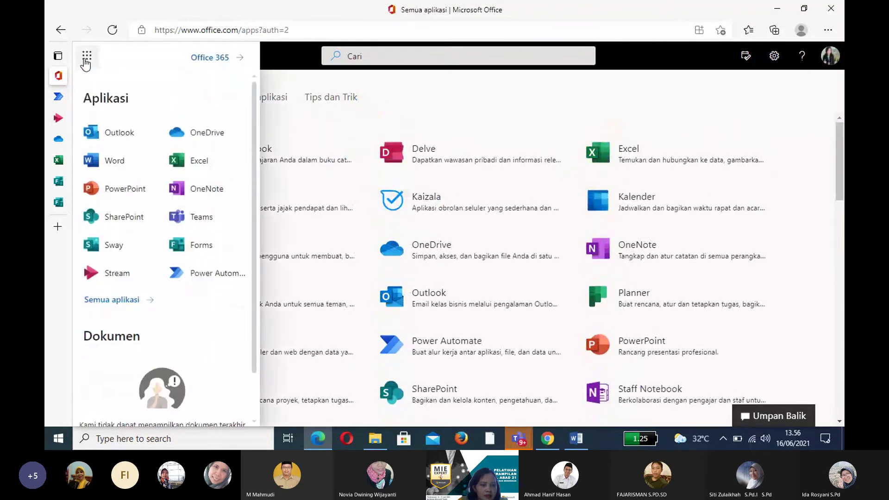
click(116, 133)
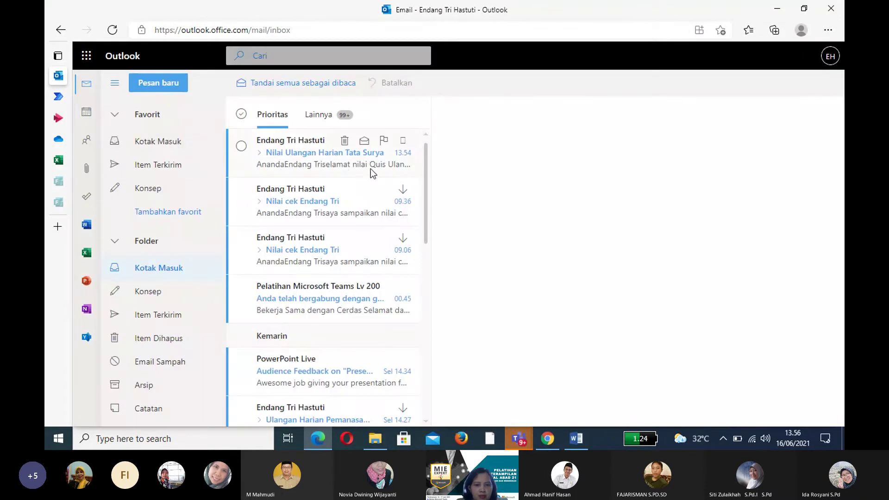
click(295, 155)
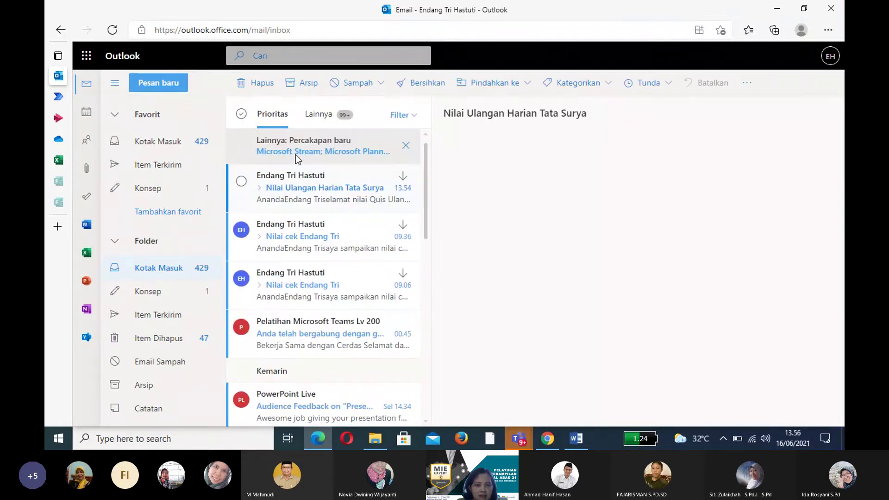
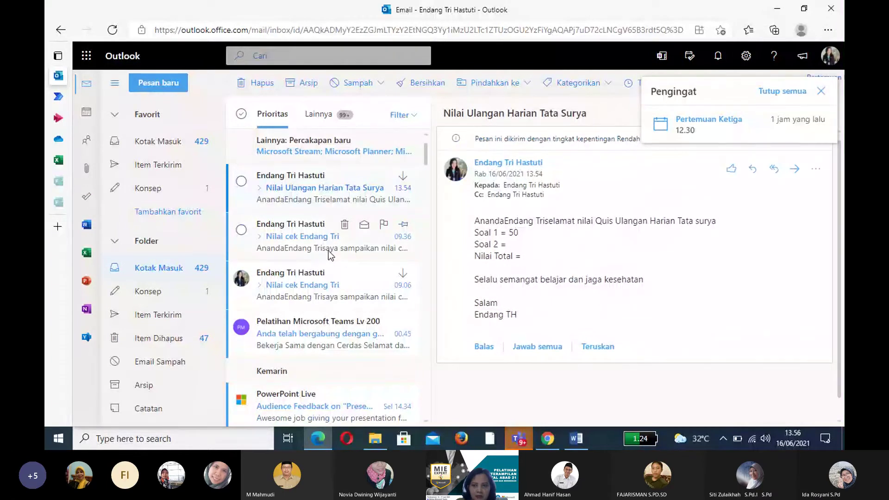
- Read the 09.36 score email for comparison and check the Nilai 2 formula in F2 of the Excel workbook
click(289, 230)
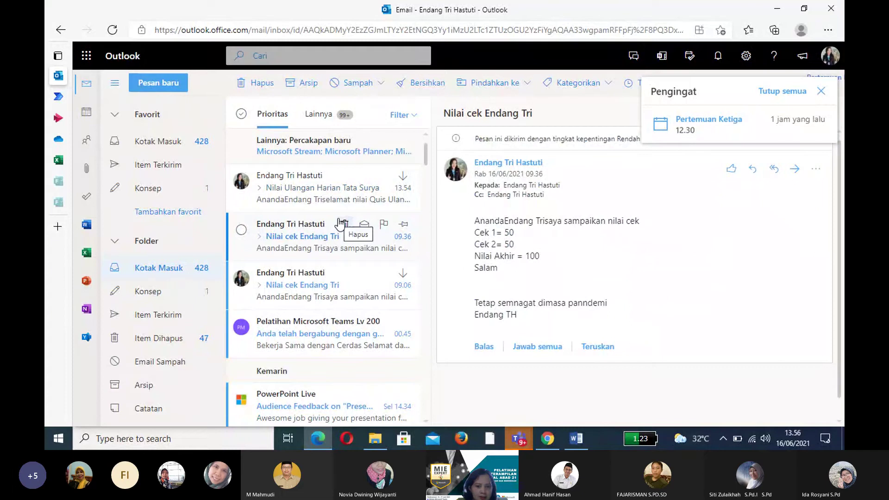
click(59, 202)
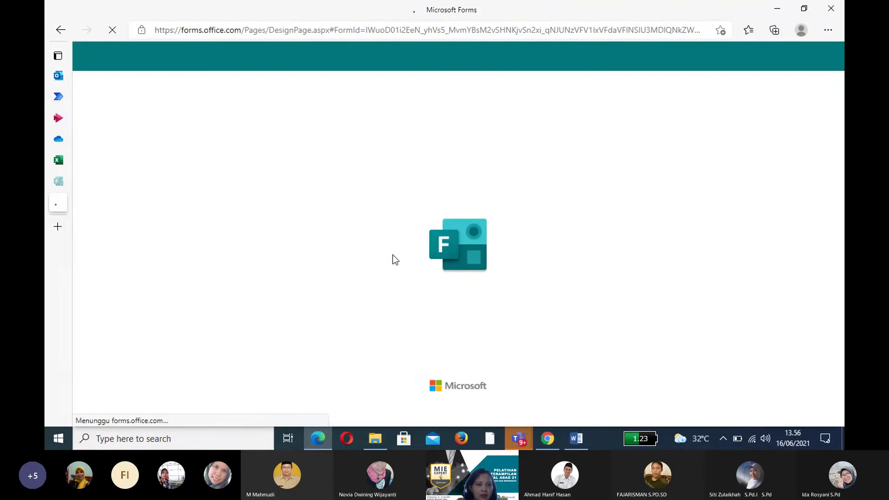
click(57, 162)
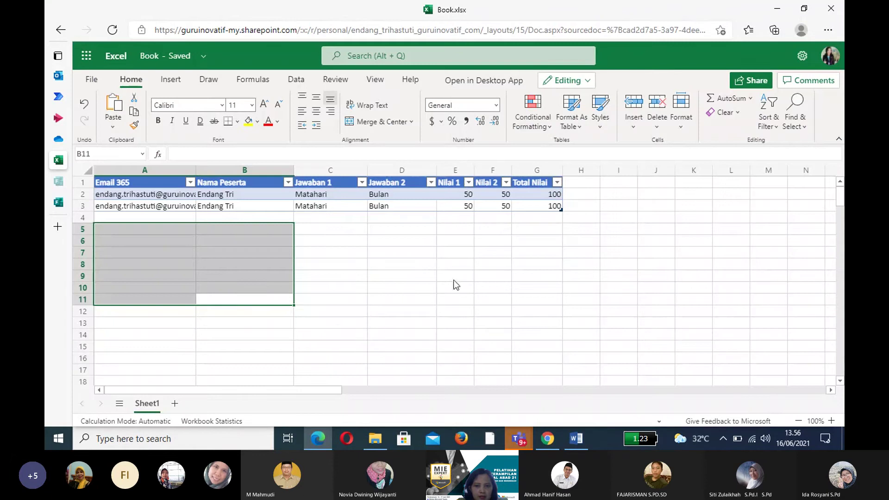
click(495, 196)
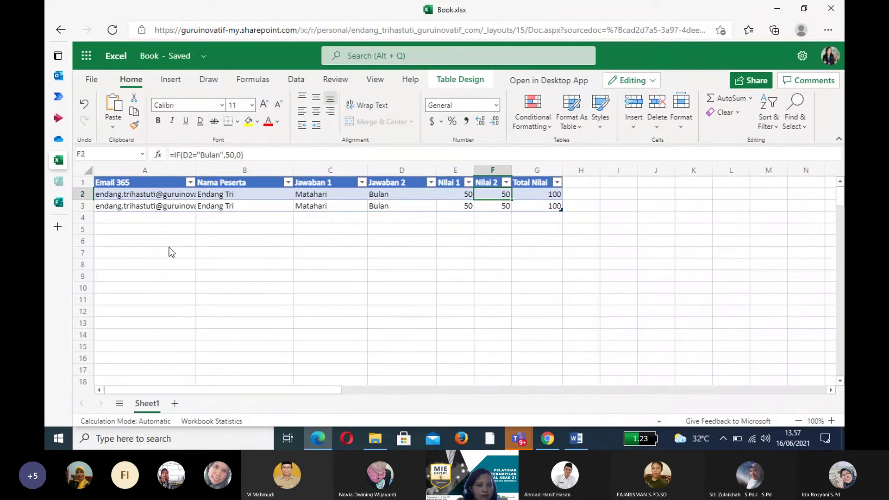
- Preview the Quiz 1 Tata Surya form, answer its question with Matahari, and submit the response
click(58, 203)
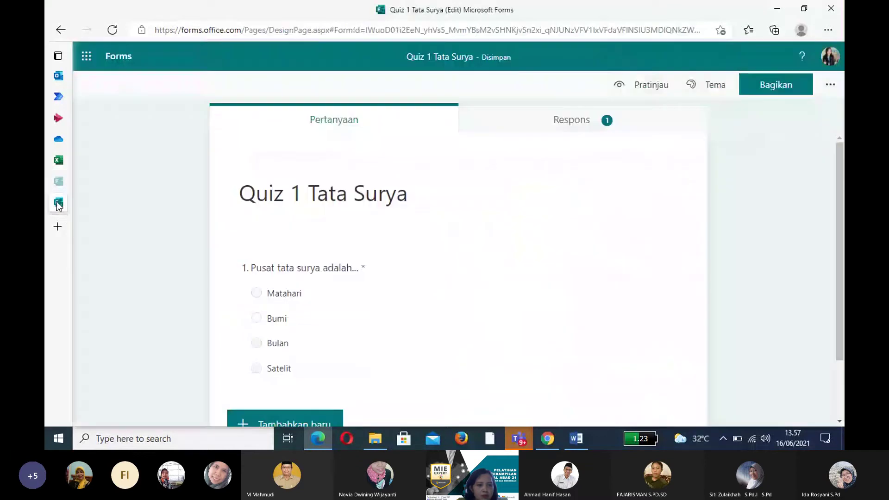
click(647, 83)
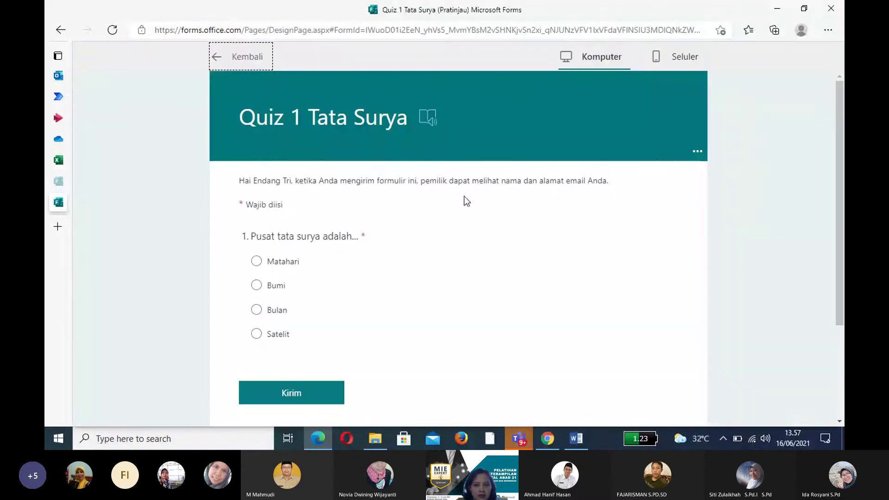
click(267, 262)
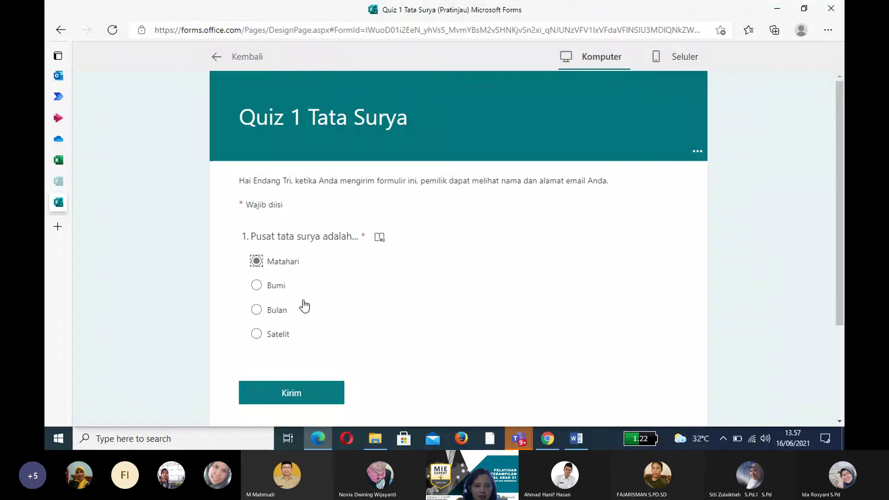
click(279, 399)
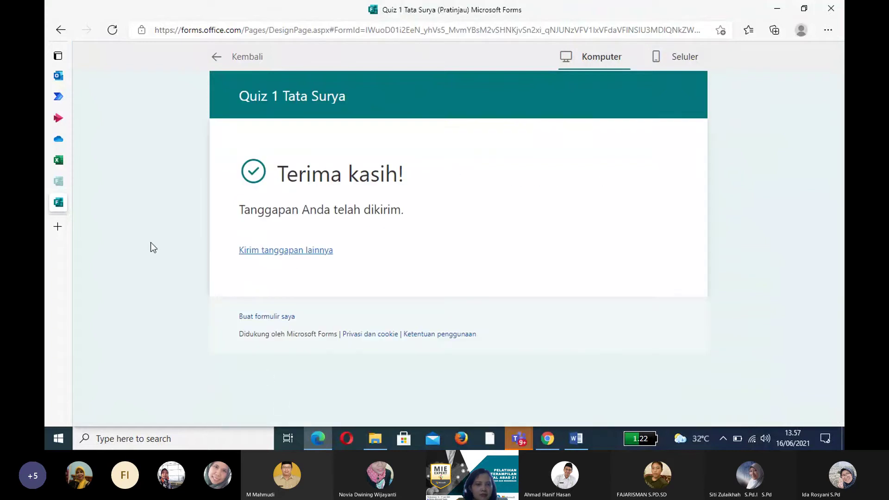
- Answer the question in the Quiz 2 Tata Surya form preview with Bulan and submit the response
click(59, 183)
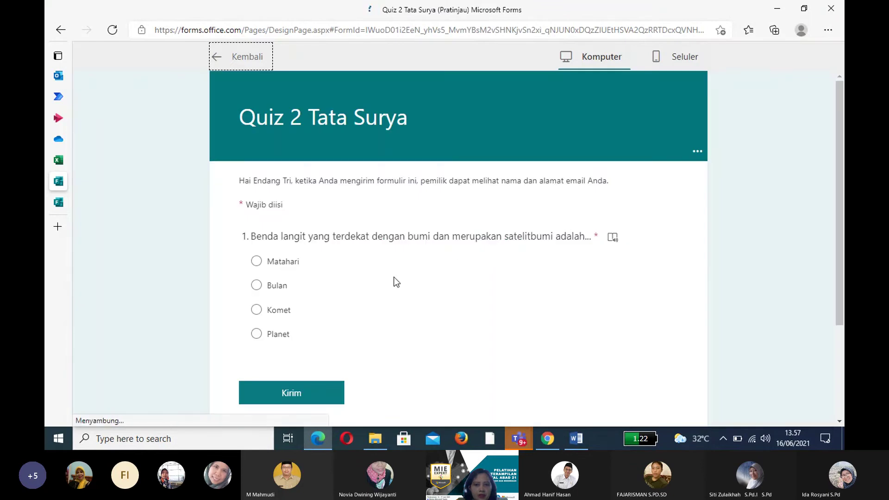
click(257, 287)
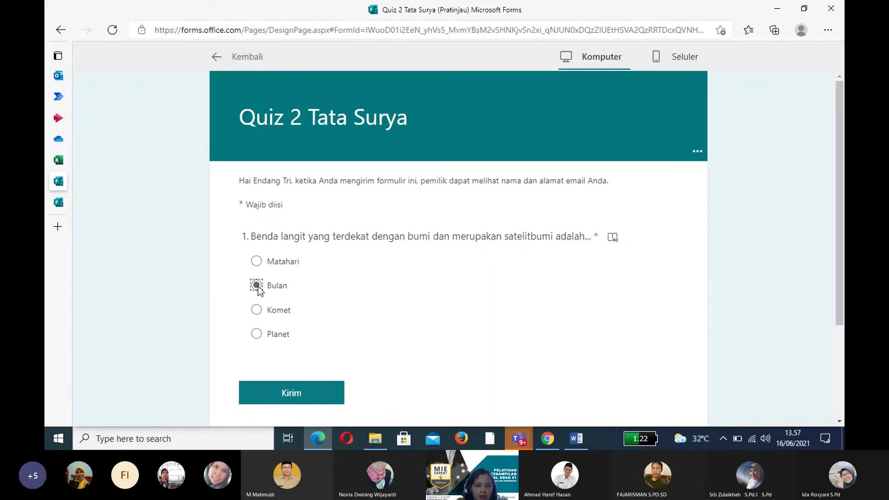
click(302, 394)
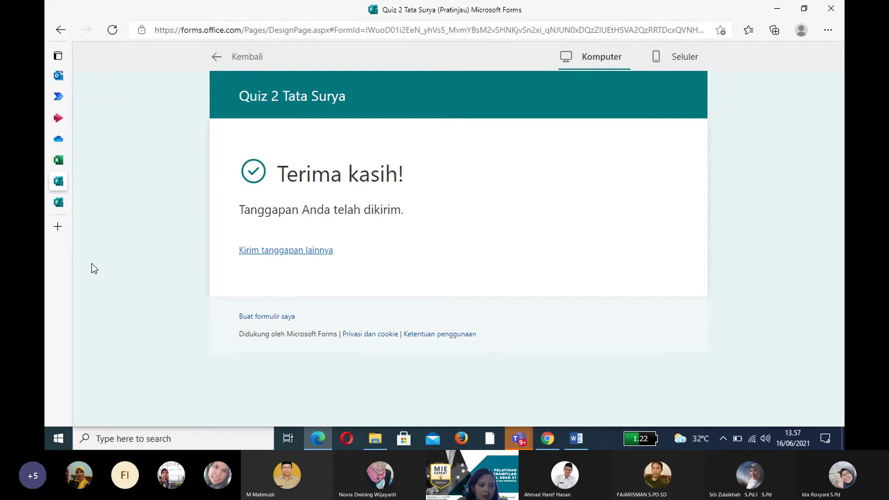
- Switch to Outlook and compare the new 13.57 email "Nilai Ulangan Harian Tata Surya" with the 09.36 score email
click(60, 78)
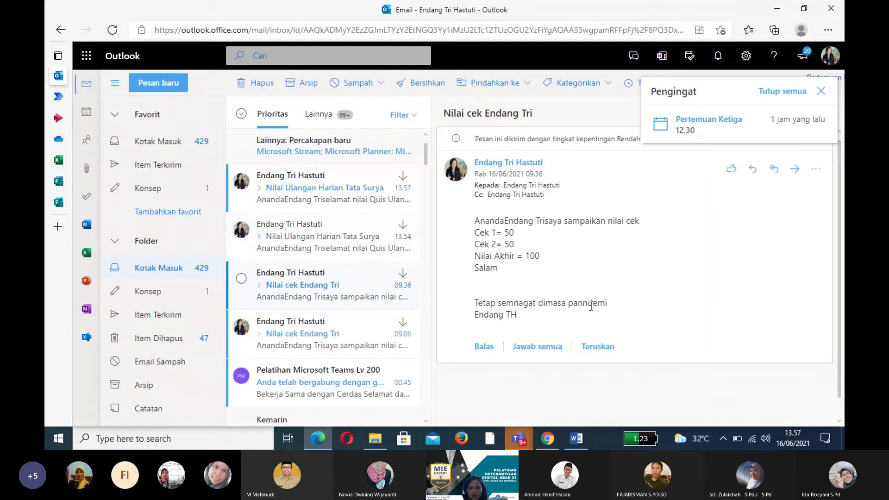
click(304, 194)
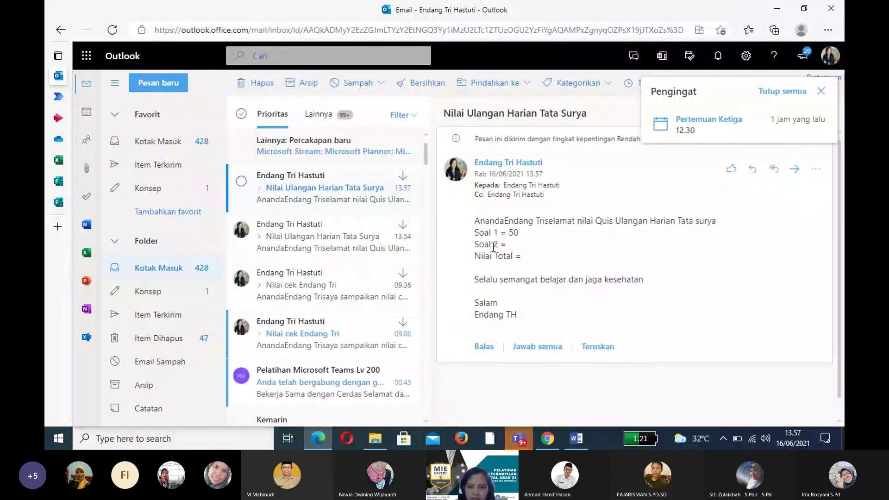
click(332, 295)
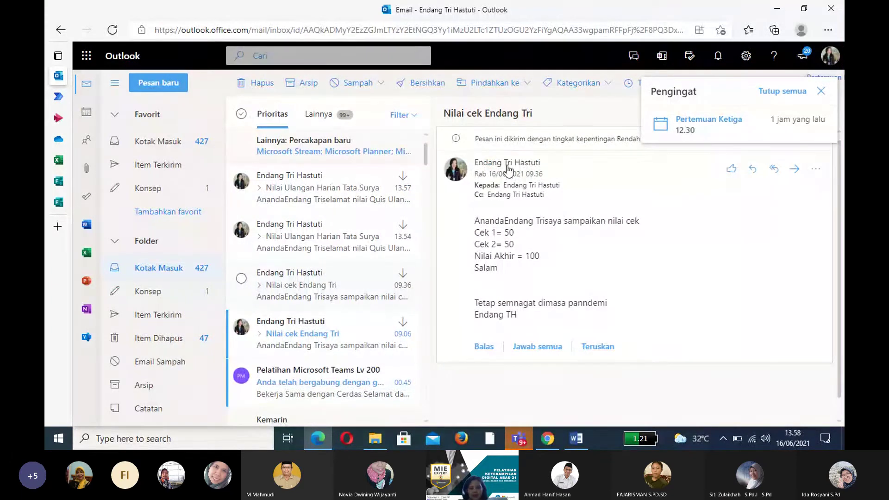
mouse_move(677, 143)
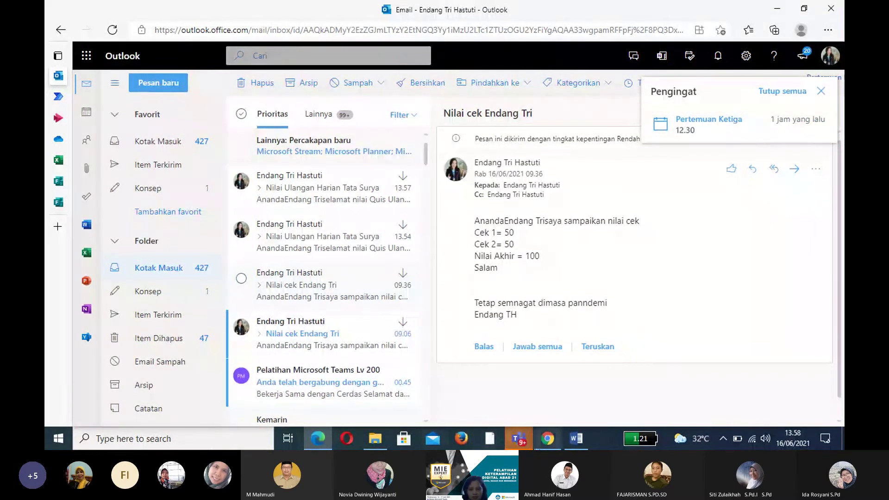
mouse_move(521, 443)
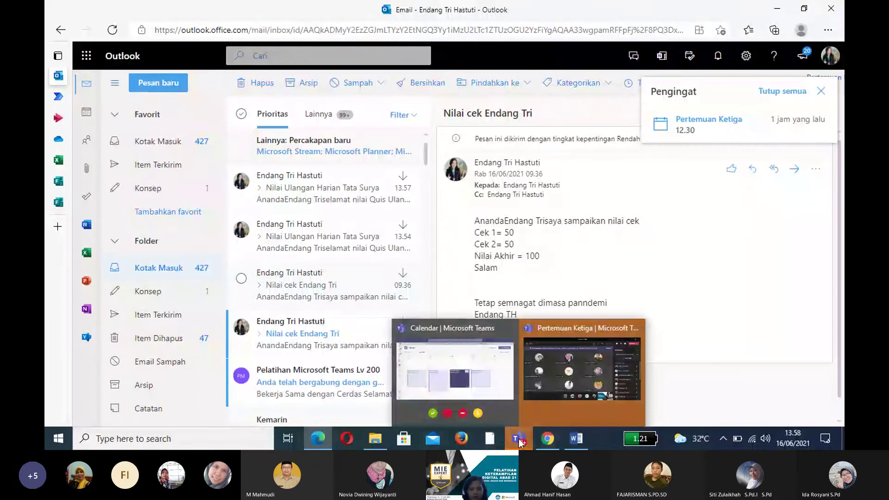
mouse_move(455, 371)
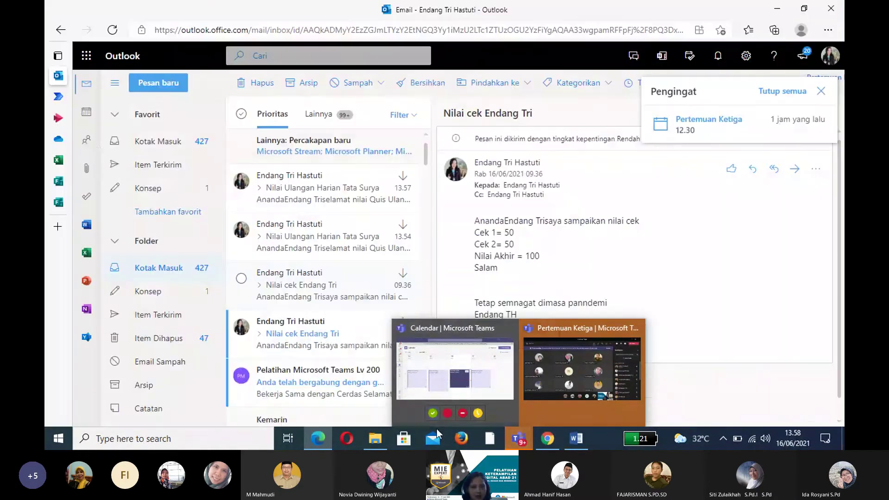
- Switch to the Stream video "Materi Tata Surya IPA Kelas 7 SMP", view its sharing options, and close them
click(93, 118)
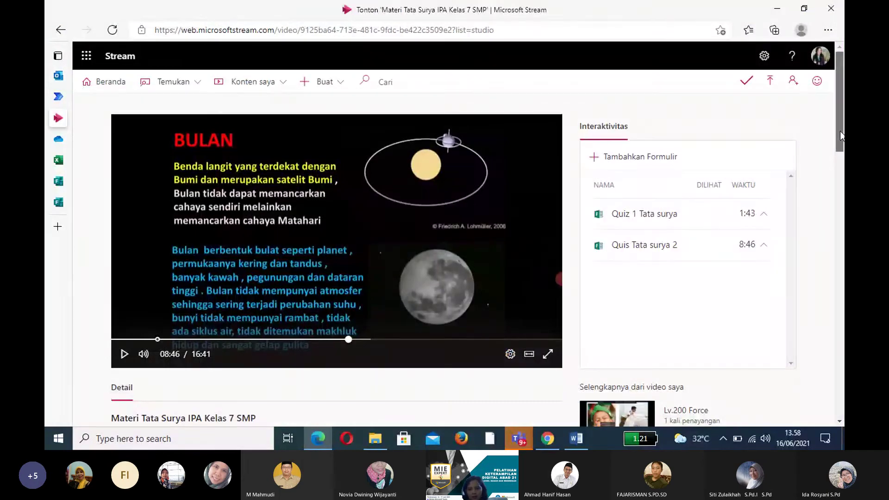
scroll(650, 248, down, 4)
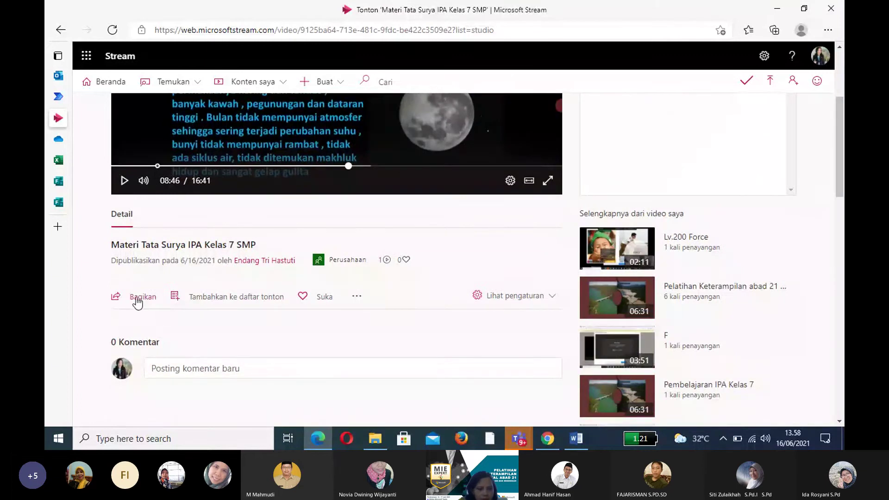
click(137, 299)
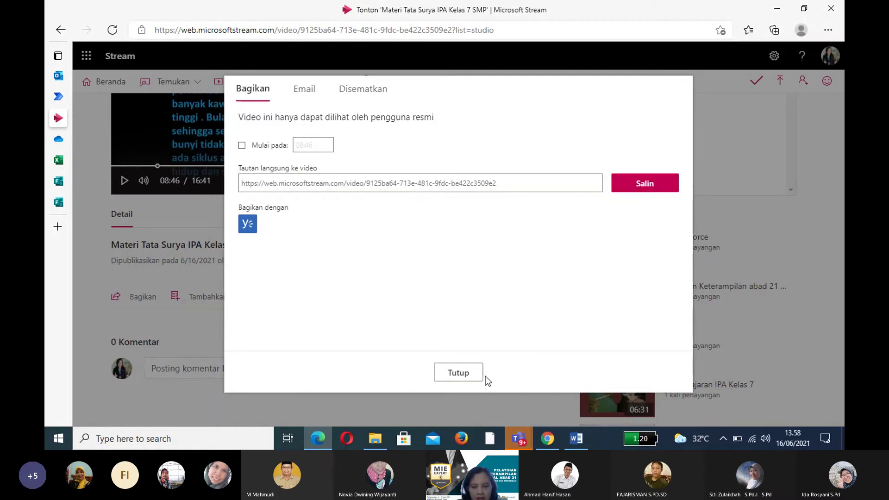
click(458, 373)
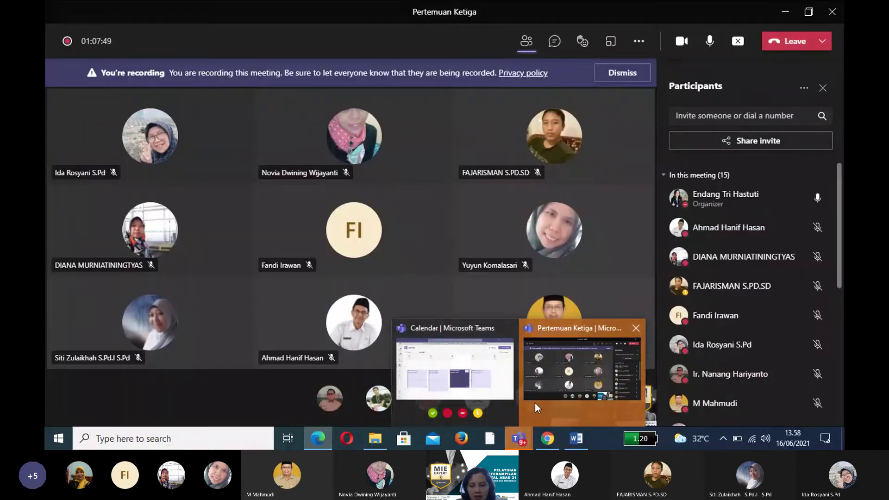
- Switch to the Pertemuan Ketiga meeting in Teams and look through the full list of participants
click(535, 403)
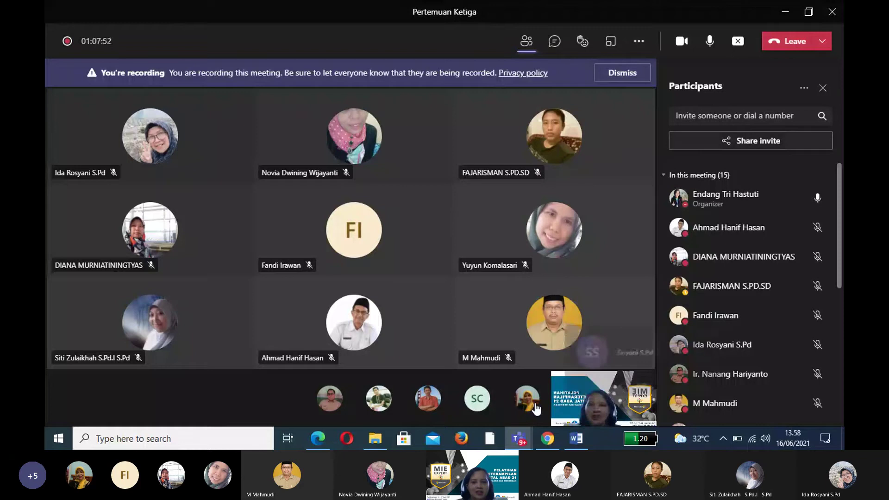
mouse_move(535, 408)
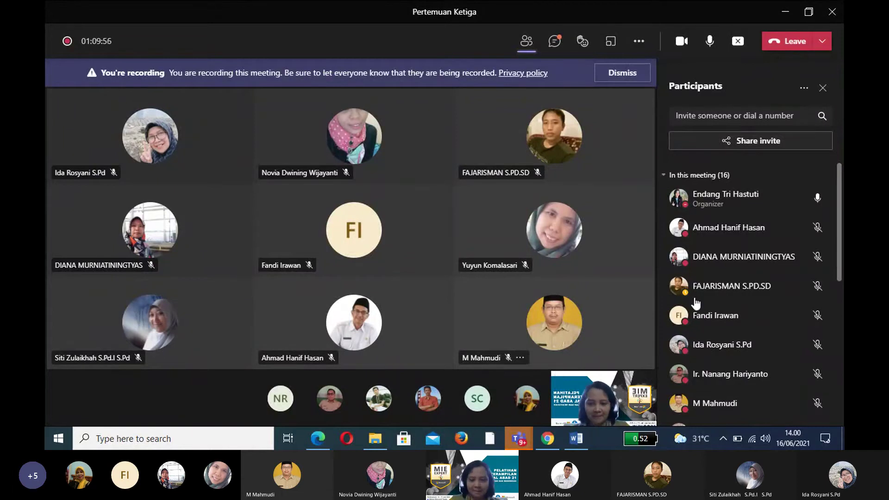
drag(838, 248, 843, 306)
scroll(839, 315, down, 3)
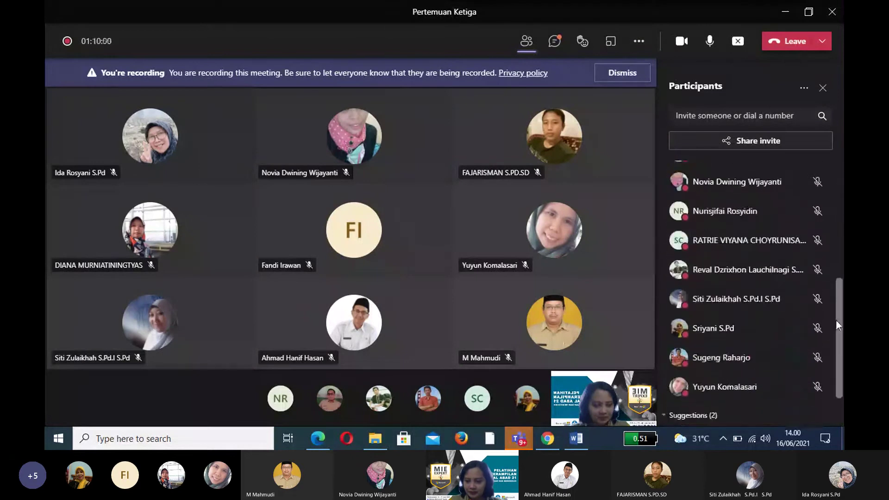
scroll(838, 218, up, 6)
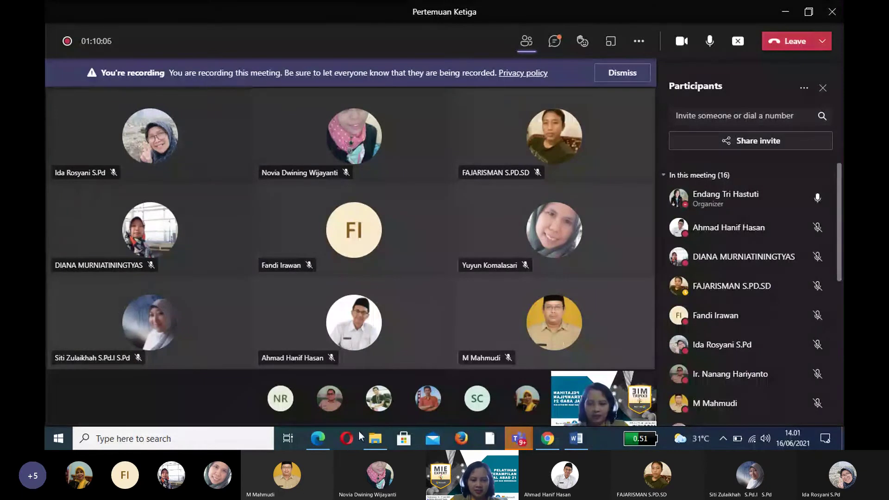
- Switch to Power Automate and review the Ulangan Harian Tata Surya run, along with the score rows in the Excel workbook
mouse_move(318, 437)
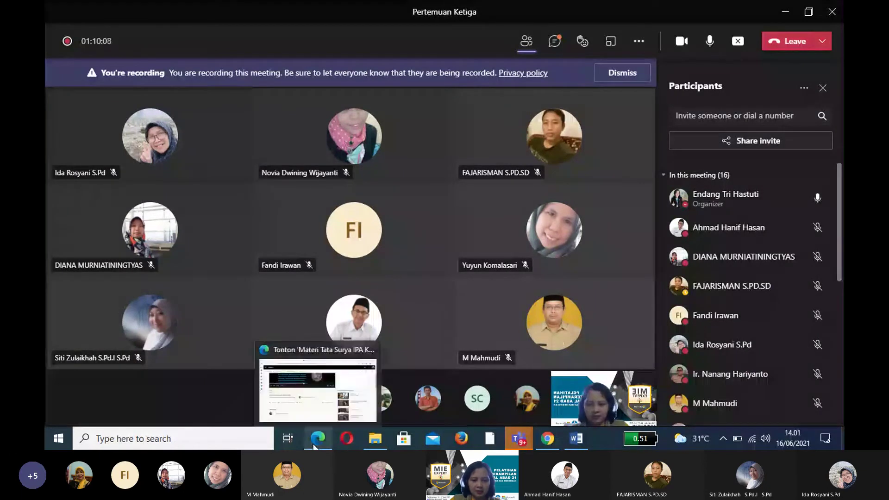
click(320, 376)
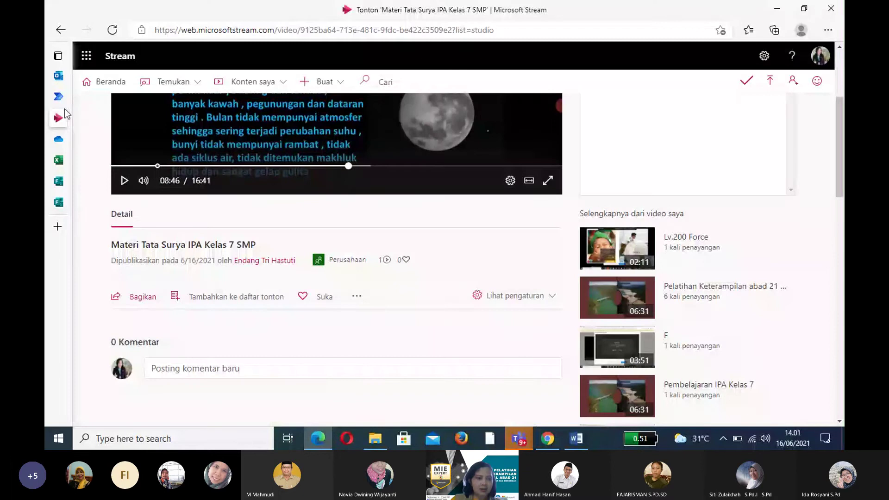
mouse_move(65, 113)
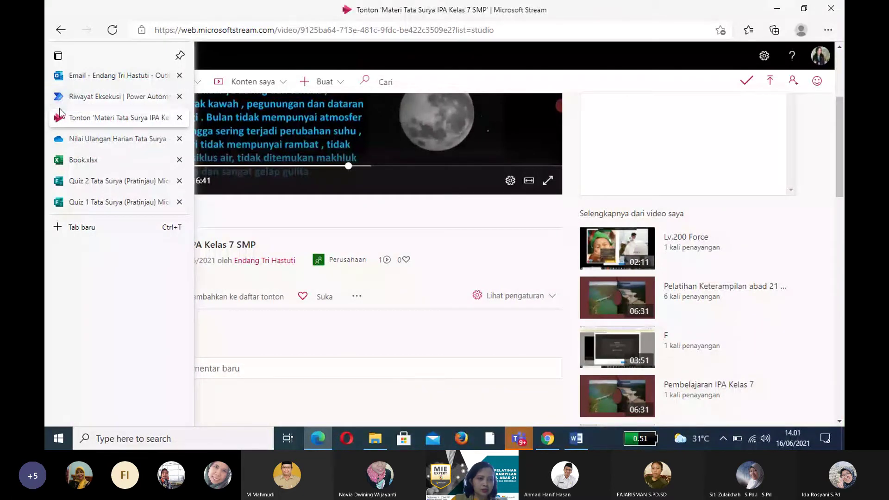
click(82, 101)
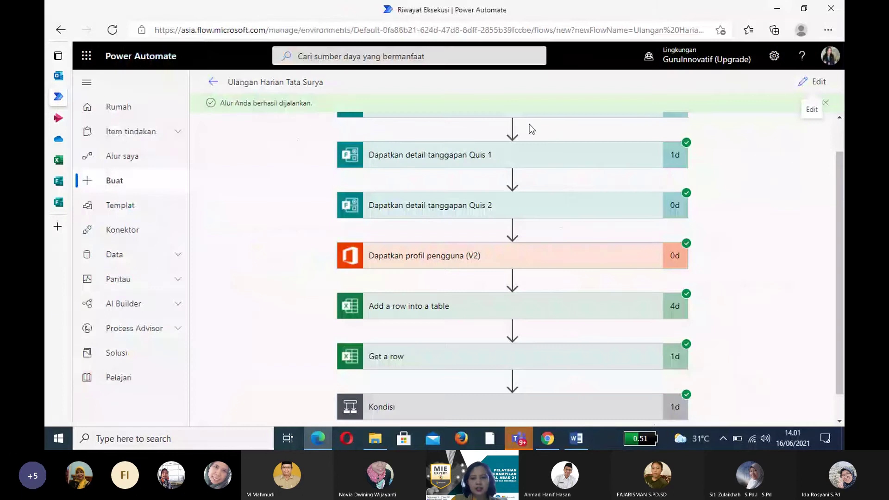
scroll(610, 247, down, 2)
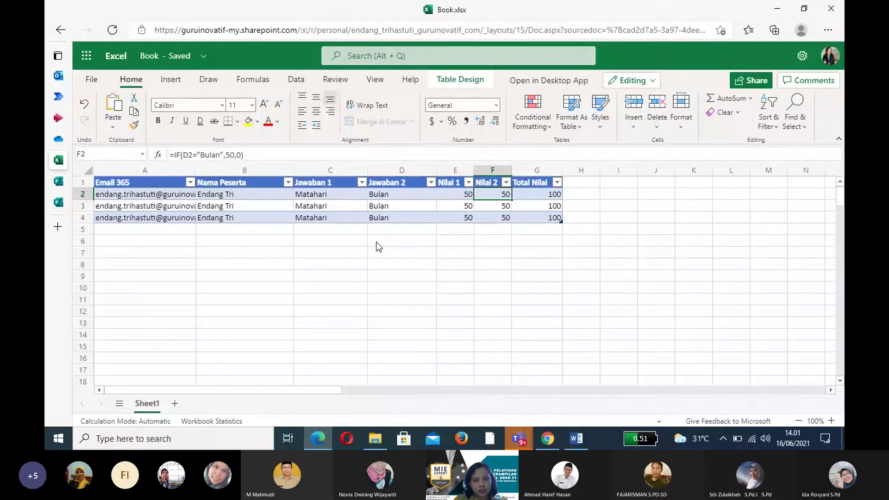
- Review the 09.36 score email in Outlook once more and return to the Pertemuan Ketiga meeting in Teams
click(63, 79)
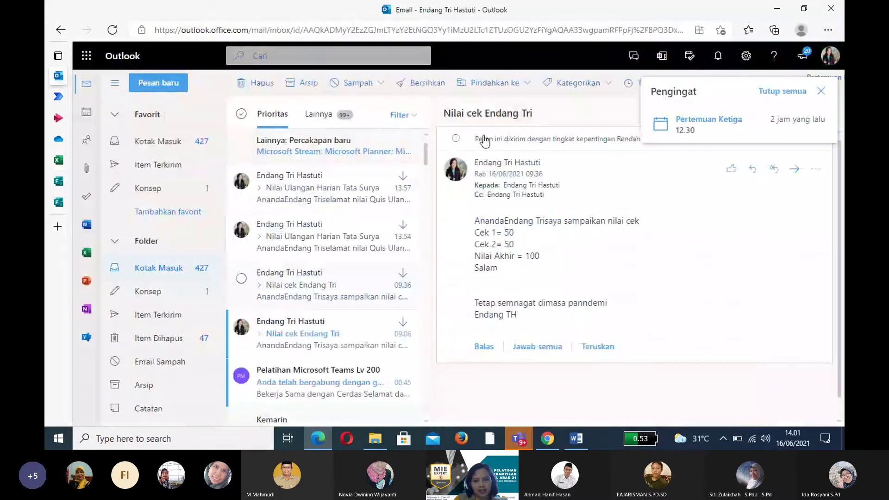
mouse_move(739, 137)
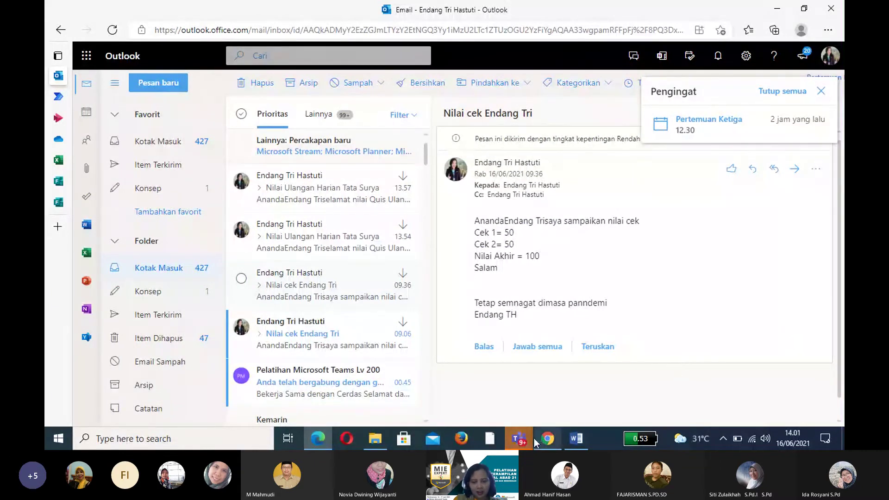
mouse_move(525, 442)
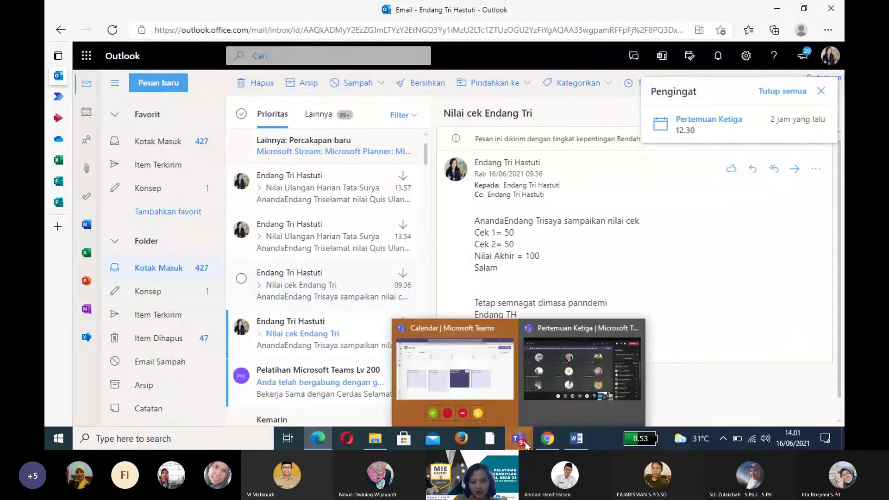
click(573, 414)
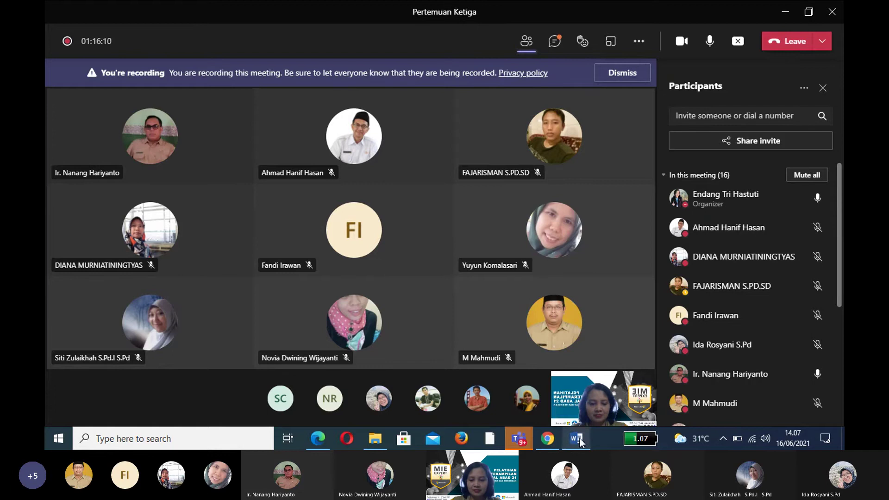
- Paste the meeting screenshot below the questions in the Word document "soal tata surya" and return to the Pertemuan Ketiga meeting in Teams
mouse_move(581, 443)
click(594, 398)
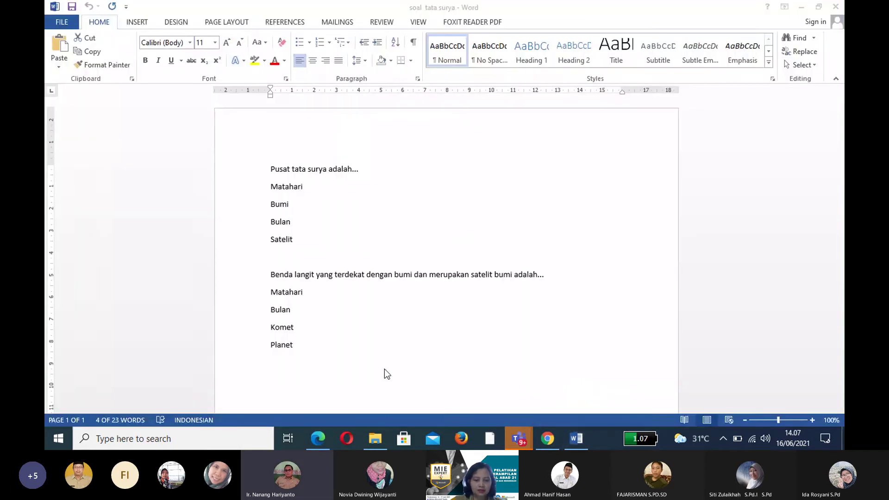
click(384, 369)
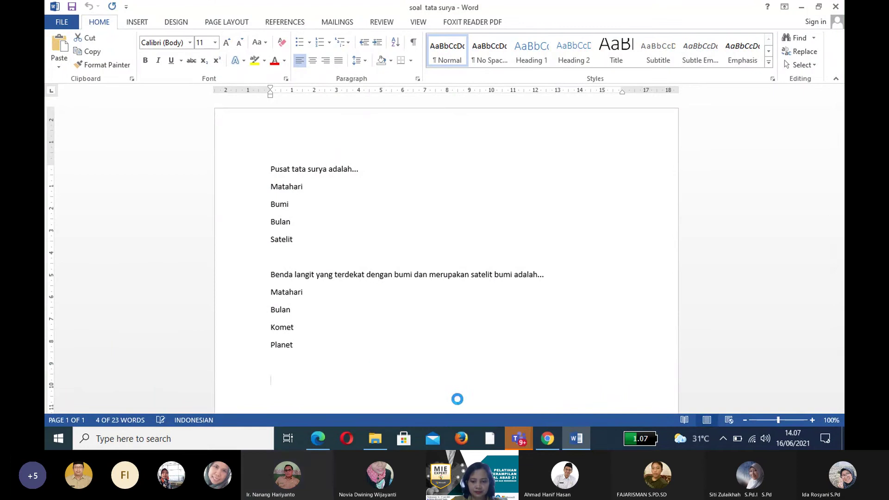
key(ctrl+v)
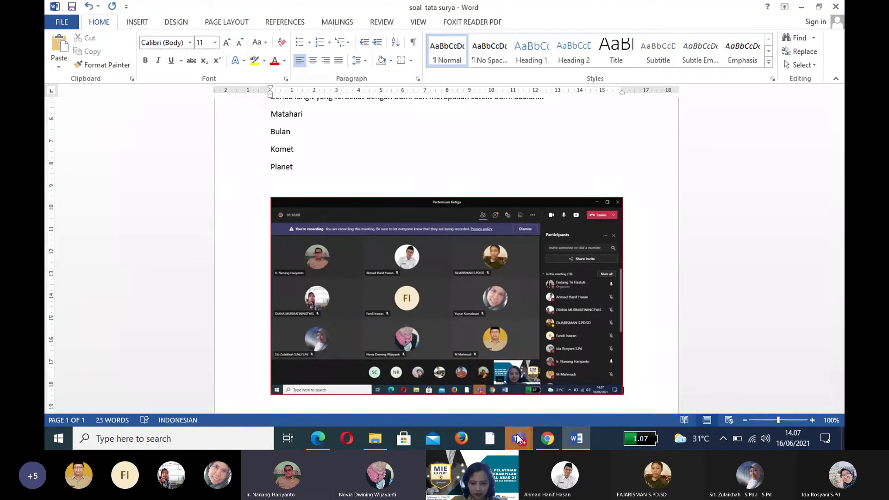
mouse_move(517, 435)
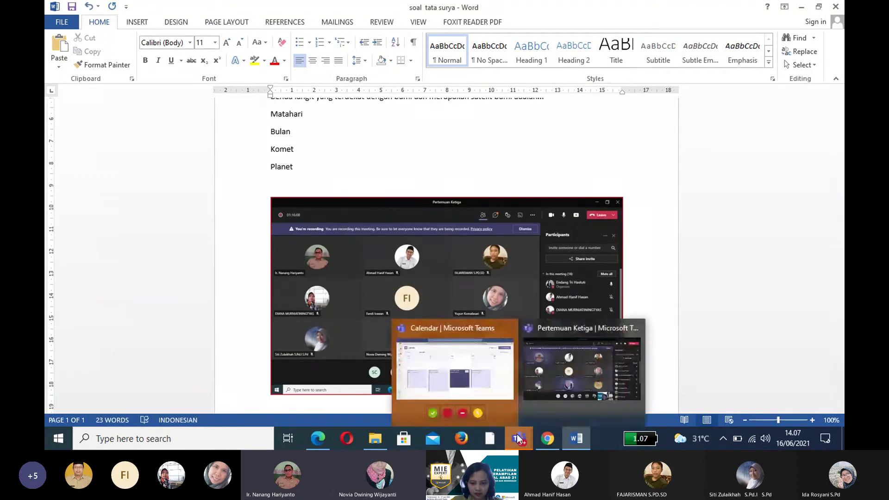
click(541, 406)
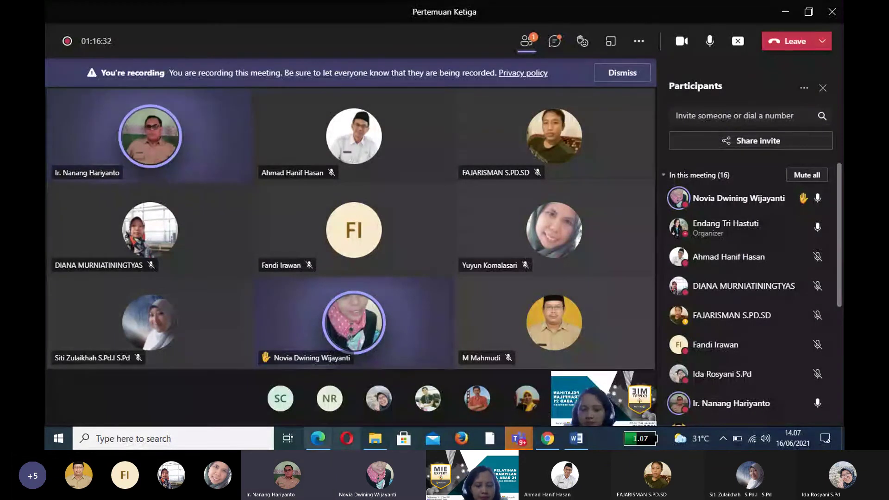
- Bring up the Ulangan Harian Tata Surya run in Power Automate and stop the screen sharing in the Pertemuan Ketiga meeting
mouse_move(313, 447)
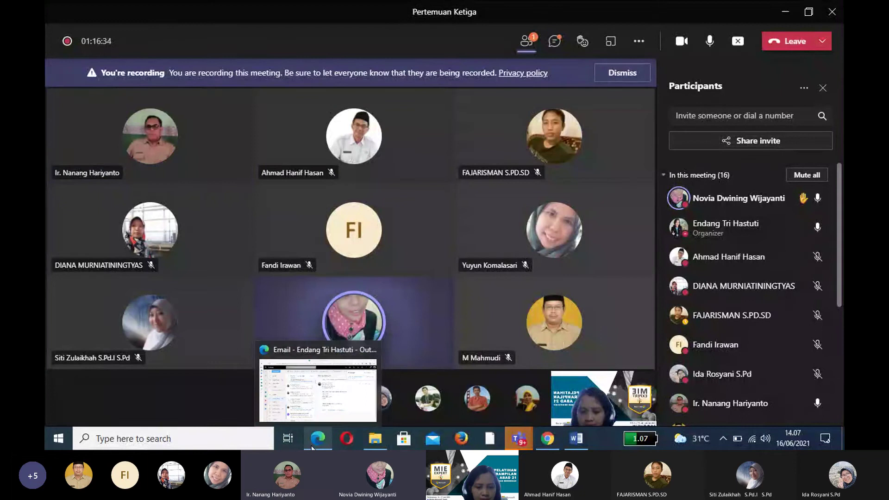
click(302, 397)
mouse_move(59, 134)
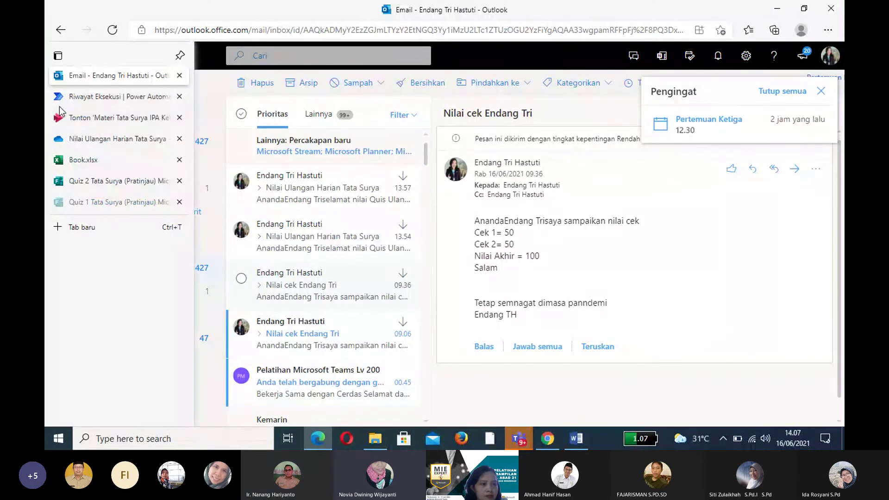
click(62, 98)
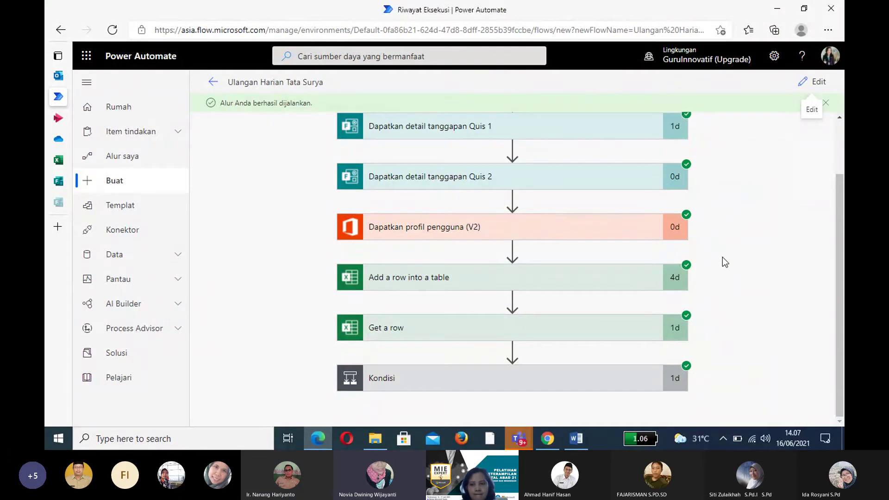
mouse_move(528, 442)
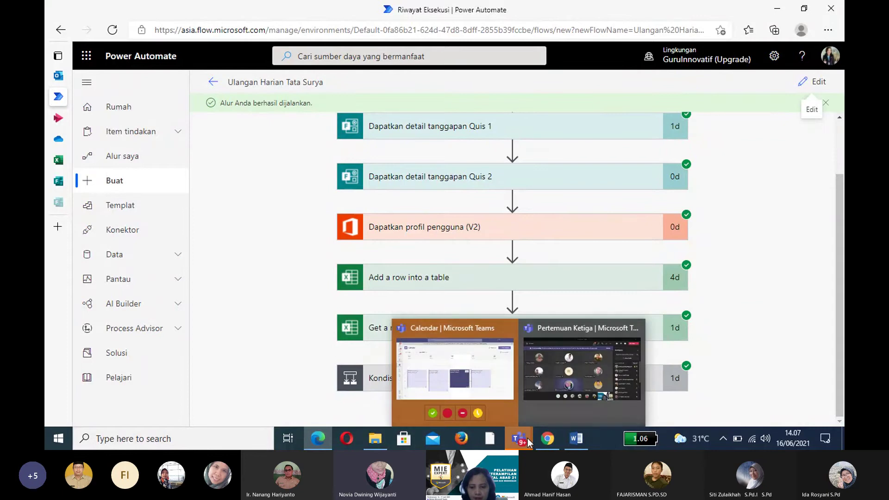
click(571, 399)
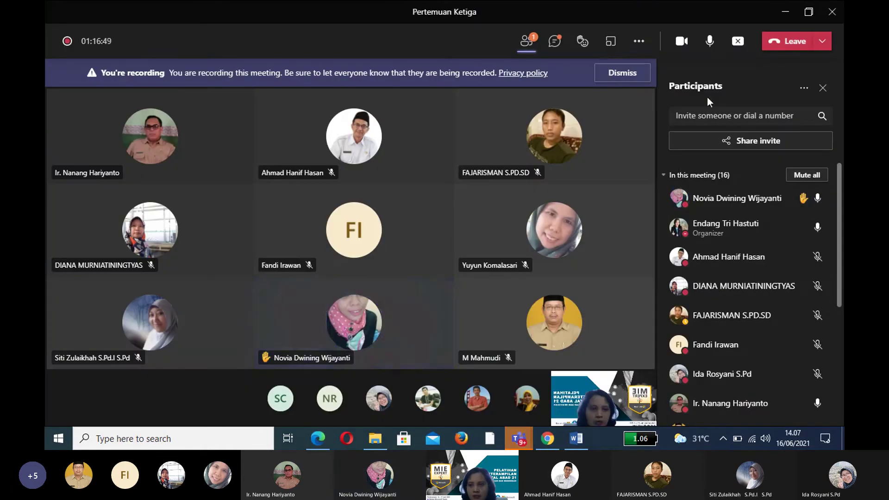
click(738, 42)
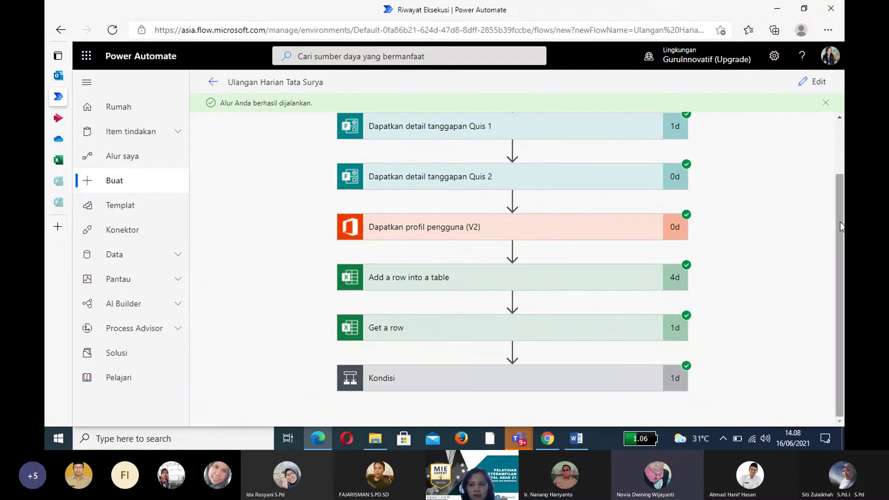
- Expand the run's Get a row action and compare its table setting with the table name in Book.xlsx
drag(841, 227, 838, 161)
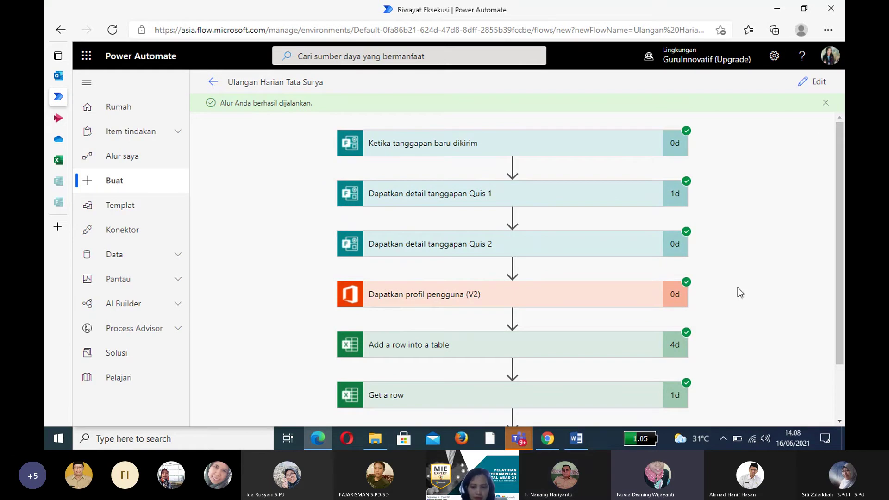
click(595, 404)
drag(842, 188, 843, 290)
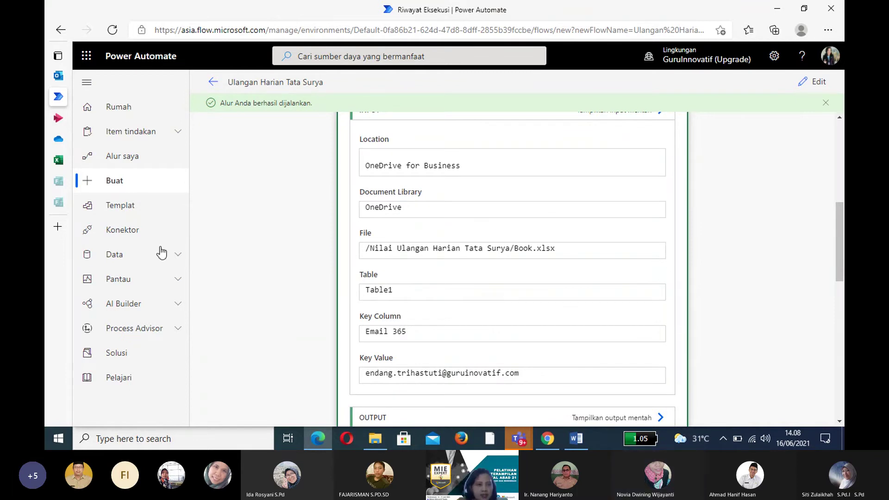
click(59, 166)
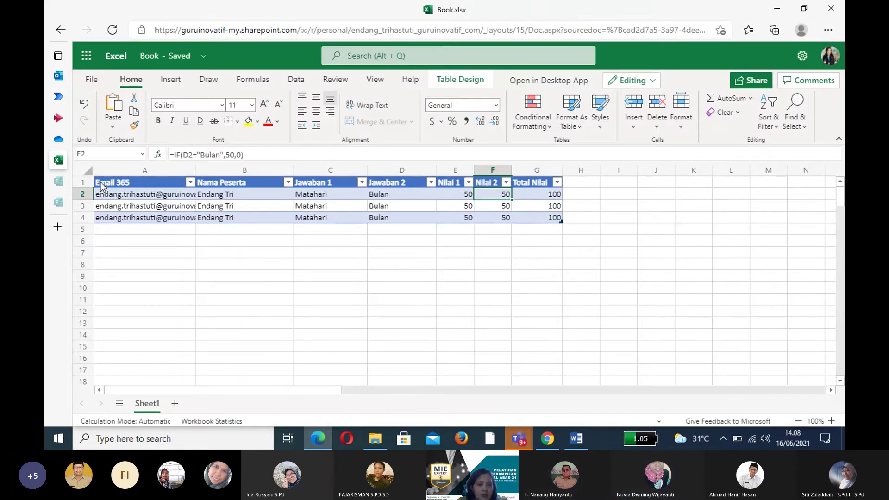
click(144, 154)
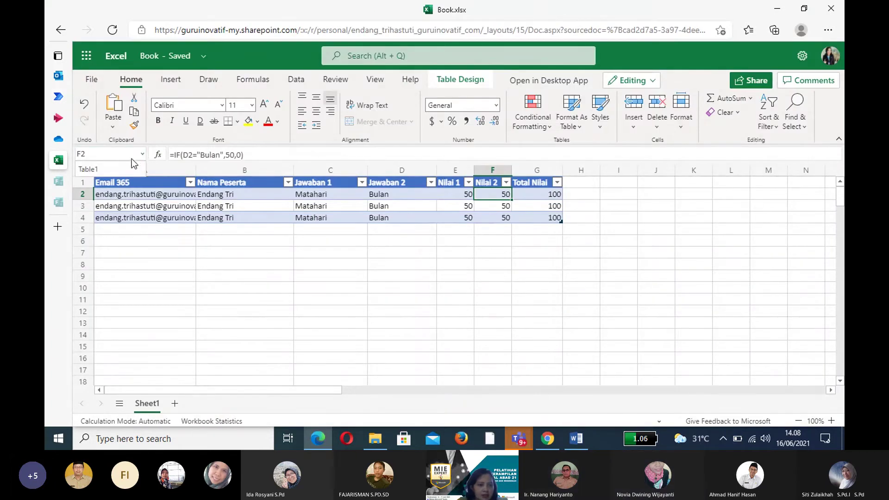
click(101, 169)
- Go back to the Ulangan Harian Tata Surya run, dismiss the success notice, and review the flow's actions from trigger to condition
click(58, 96)
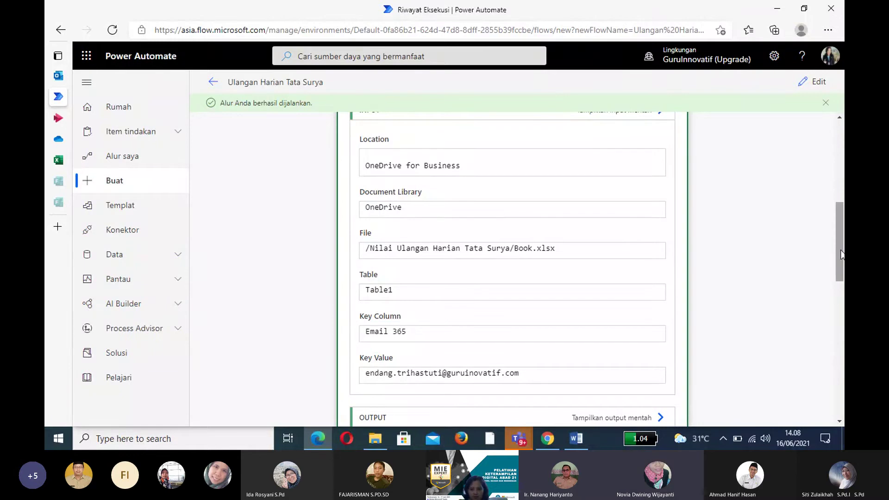
drag(842, 254, 838, 162)
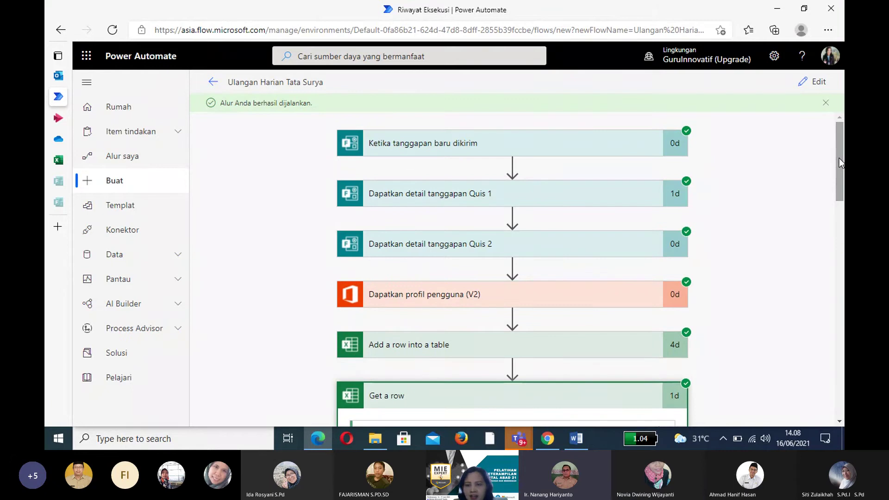
drag(839, 158, 841, 128)
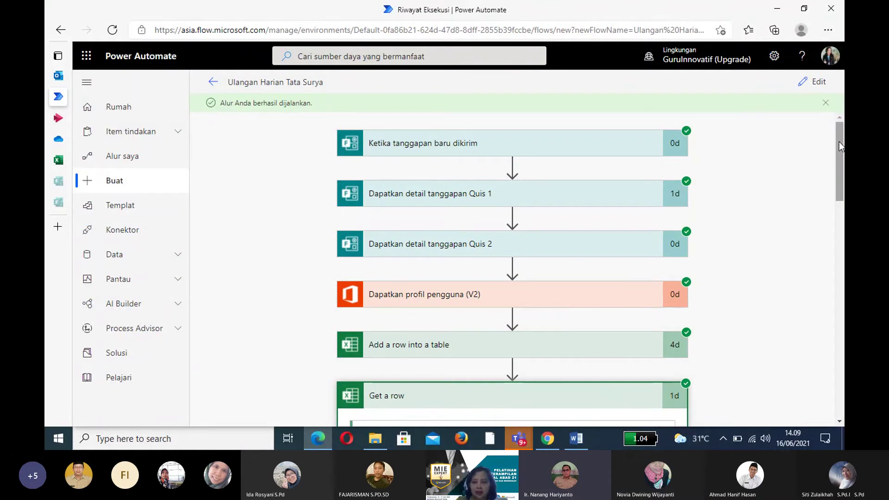
drag(839, 141, 840, 173)
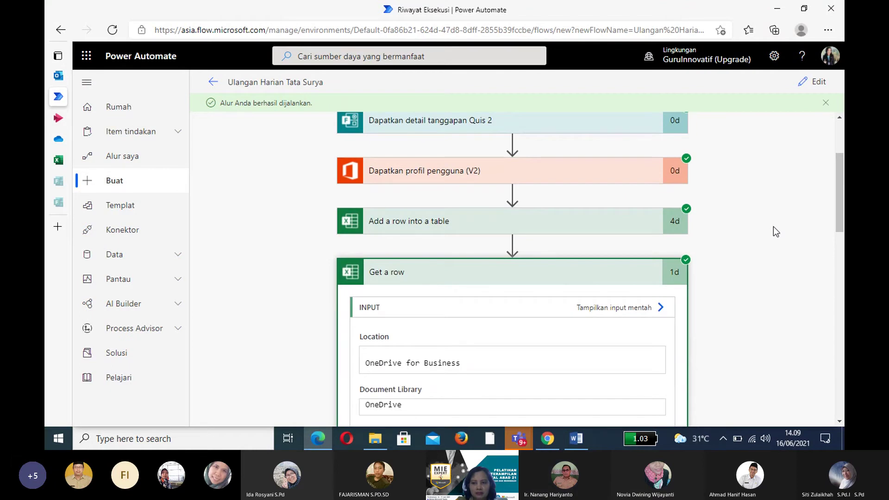
click(825, 105)
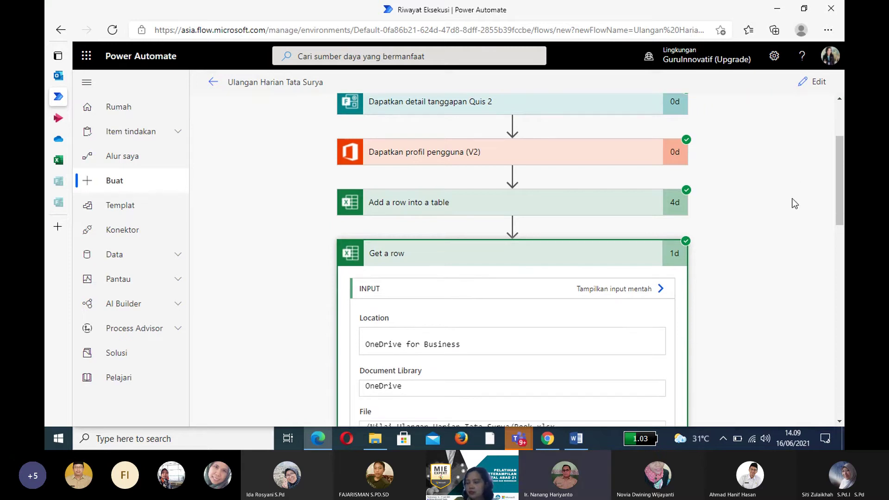
drag(842, 180, 842, 401)
drag(837, 371, 839, 103)
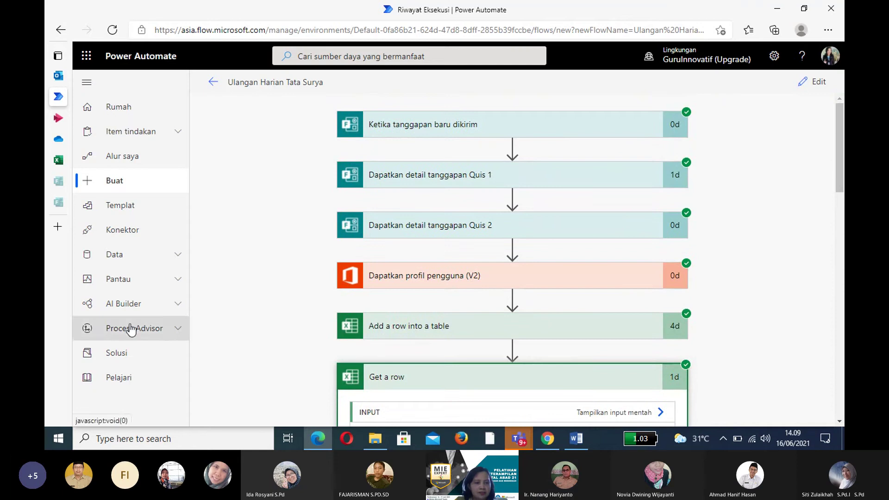
- Check the score rows in Book.xlsx and the 09.36 score email in Outlook
click(57, 161)
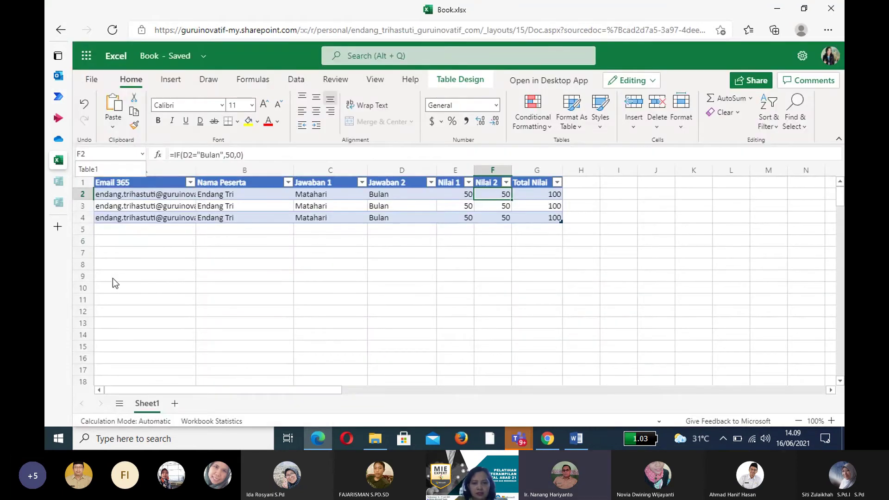
mouse_move(65, 145)
click(74, 75)
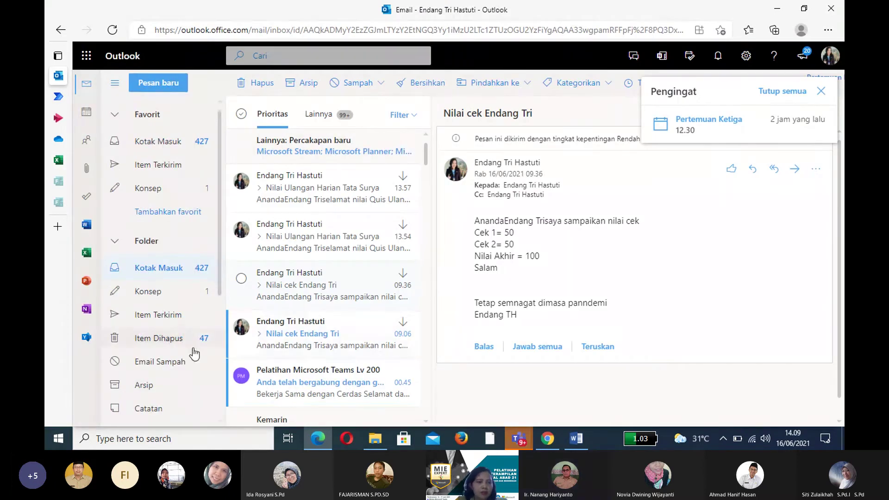
mouse_move(397, 323)
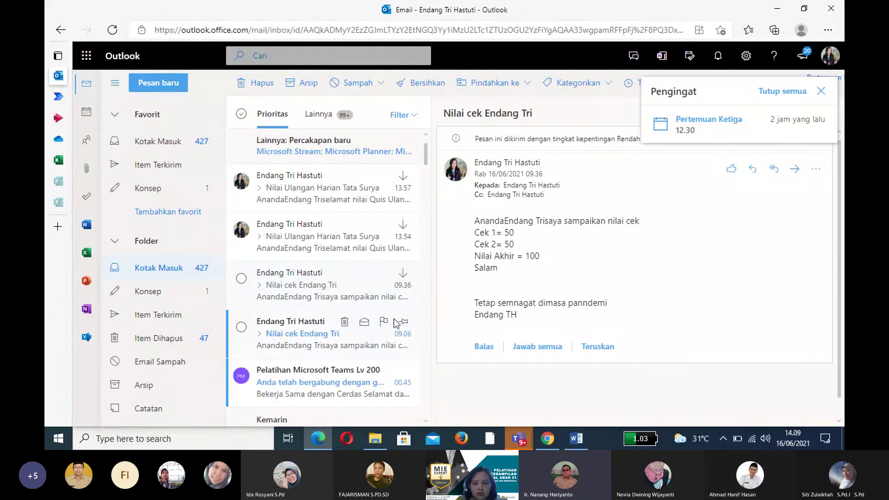
- Switch to the Pertemuan Ketiga meeting in Teams and read the meeting chat
mouse_move(526, 444)
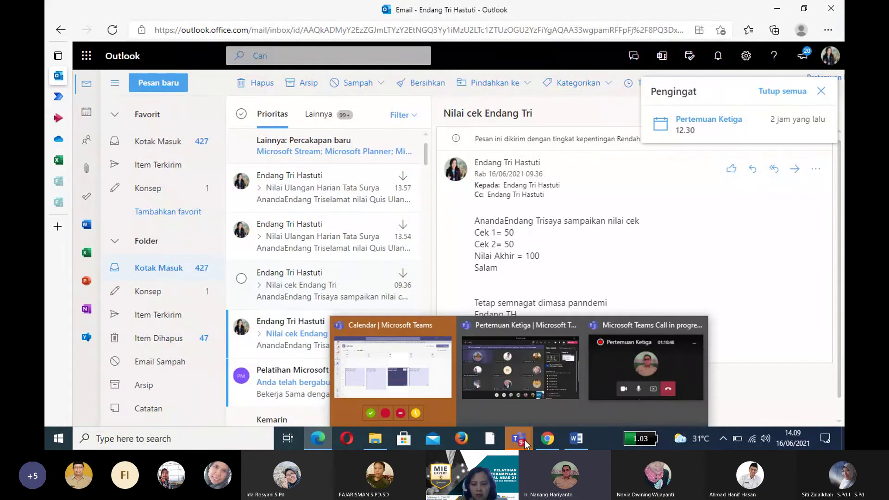
click(571, 387)
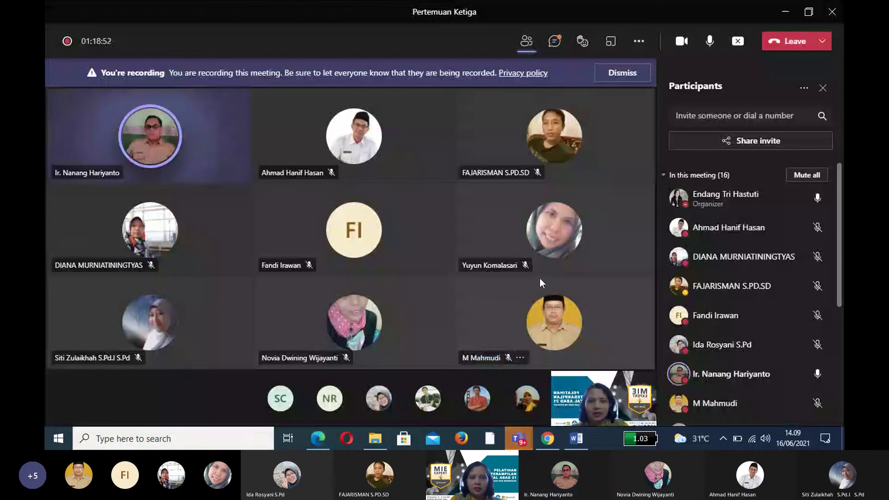
click(557, 49)
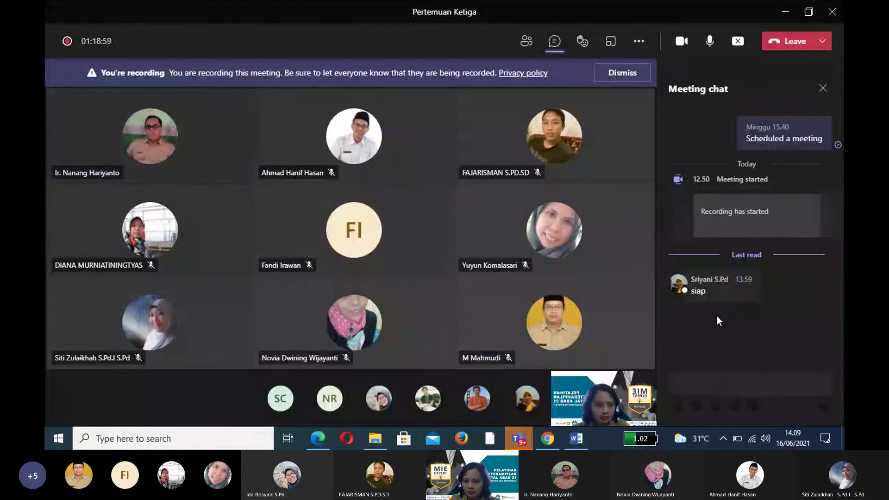
mouse_move(747, 298)
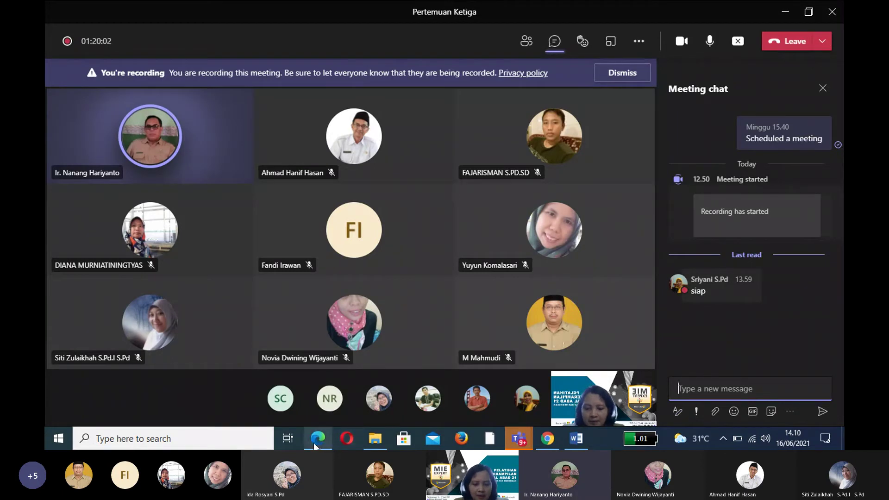
- Switch to the Power Automate run in the browser, then expand and read the Ketika tanggapan baru dikirim trigger and Dapatkan detail tanggapan Quis 1 action
mouse_move(317, 438)
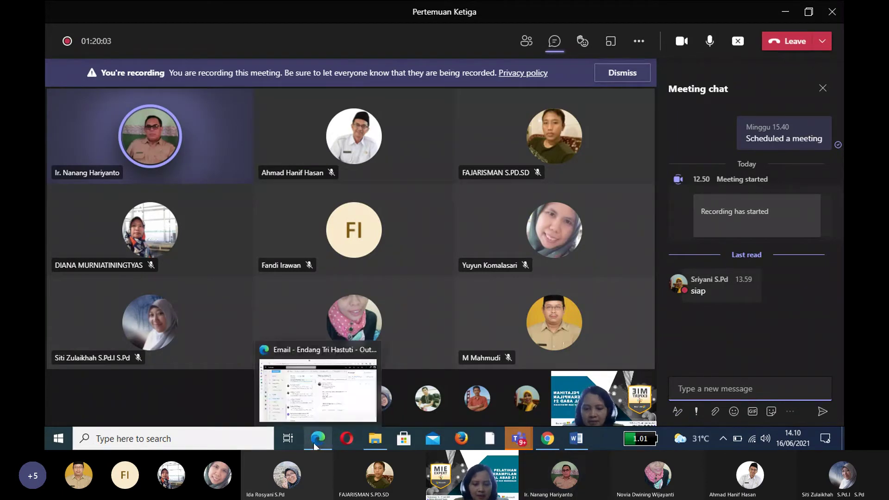
click(316, 416)
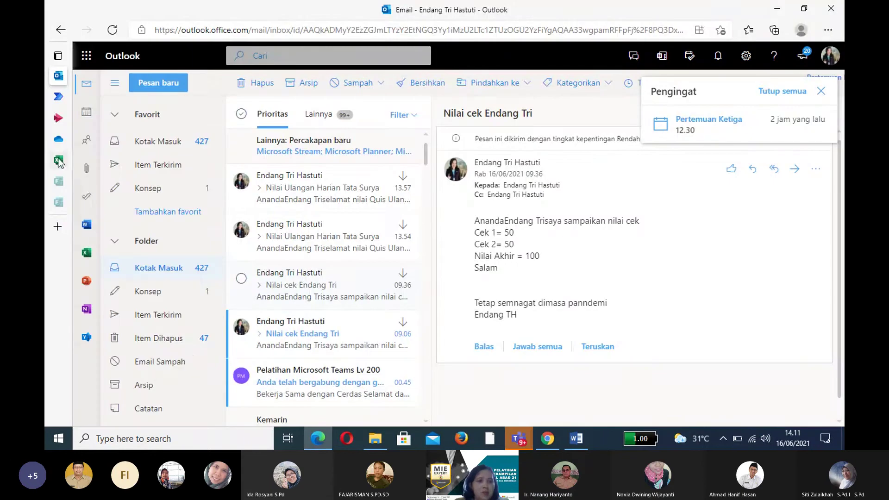
click(62, 99)
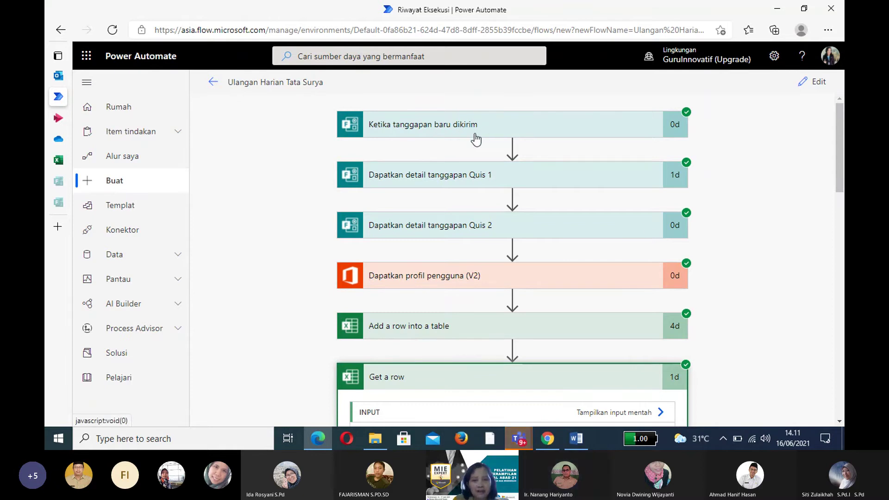
click(460, 126)
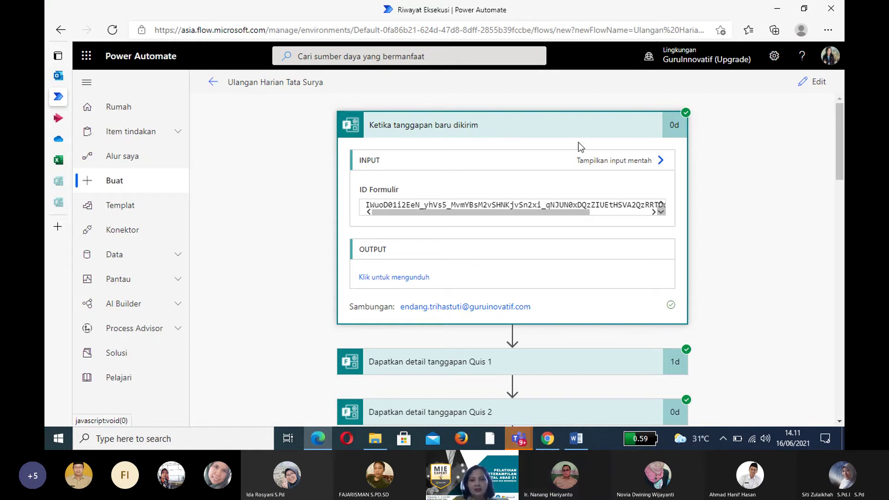
click(569, 368)
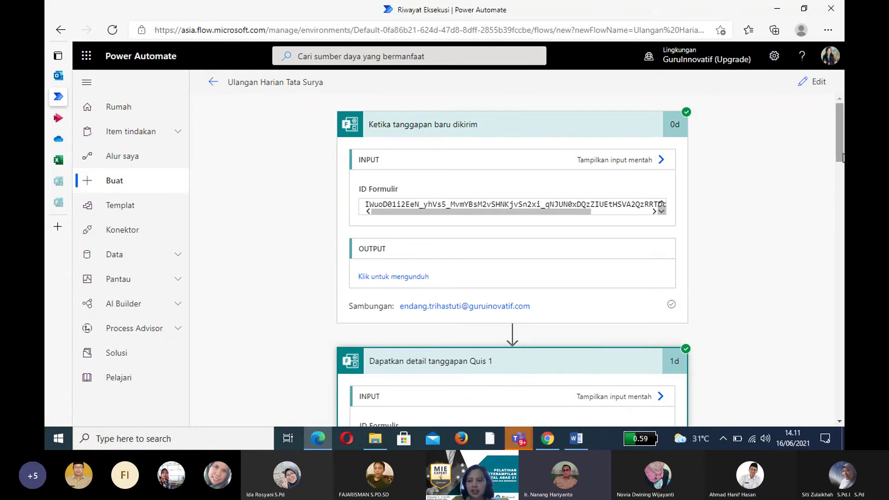
drag(843, 157, 843, 179)
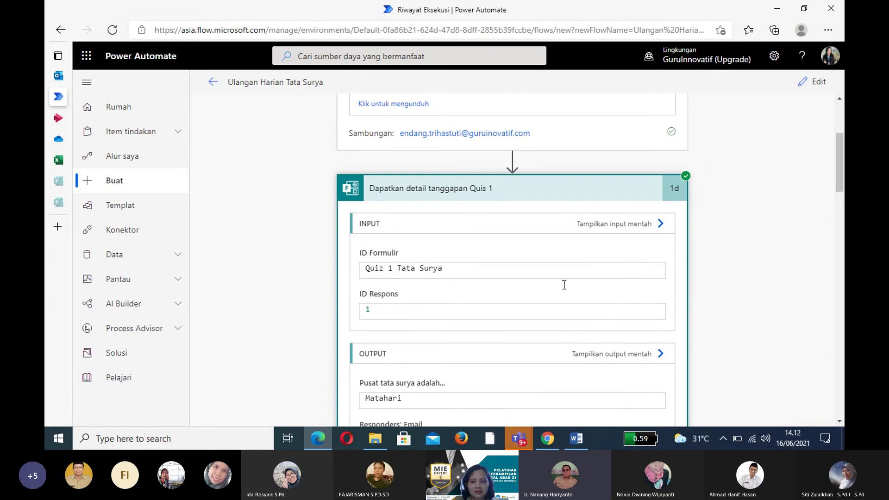
scroll(842, 183, down, 1)
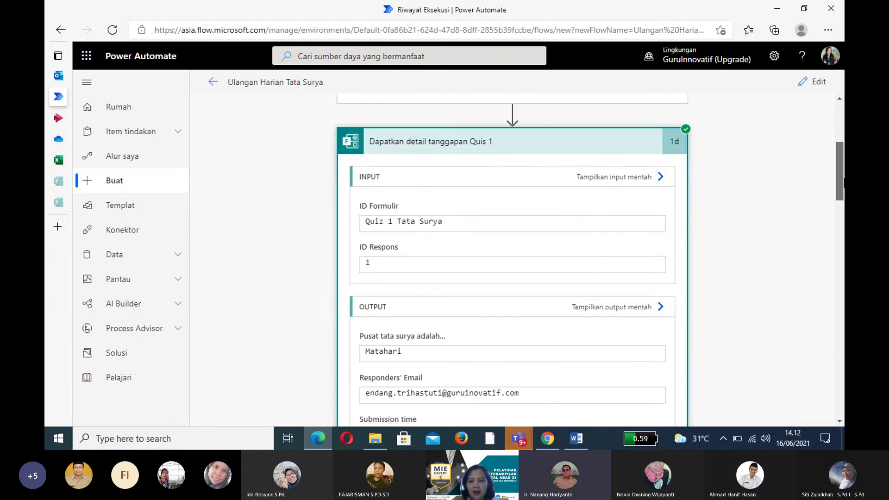
scroll(842, 183, down, 8)
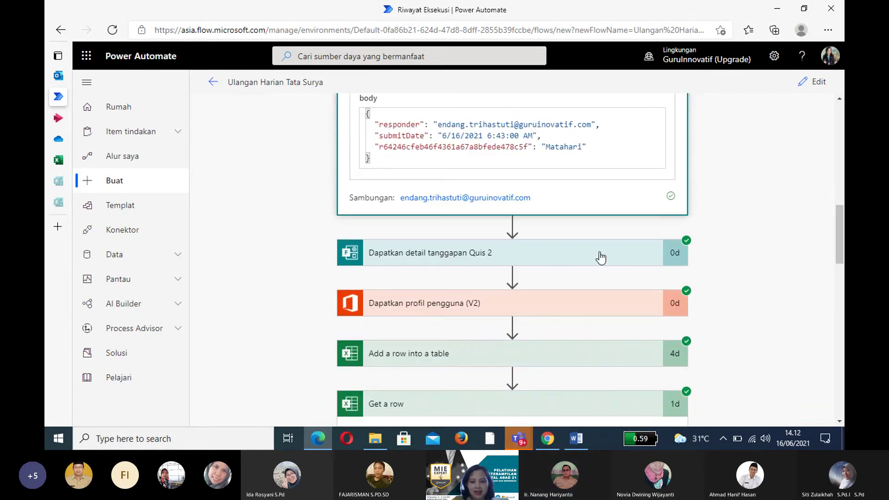
- Expand and examine the details of the Dapatkan detail tanggapan Quis 2 and Dapatkan profil pengguna (V2) actions
click(560, 262)
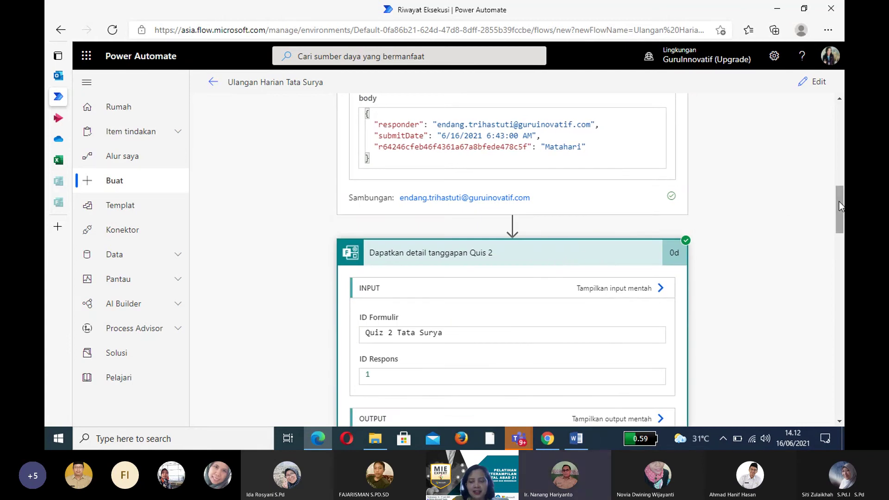
drag(839, 202, 844, 299)
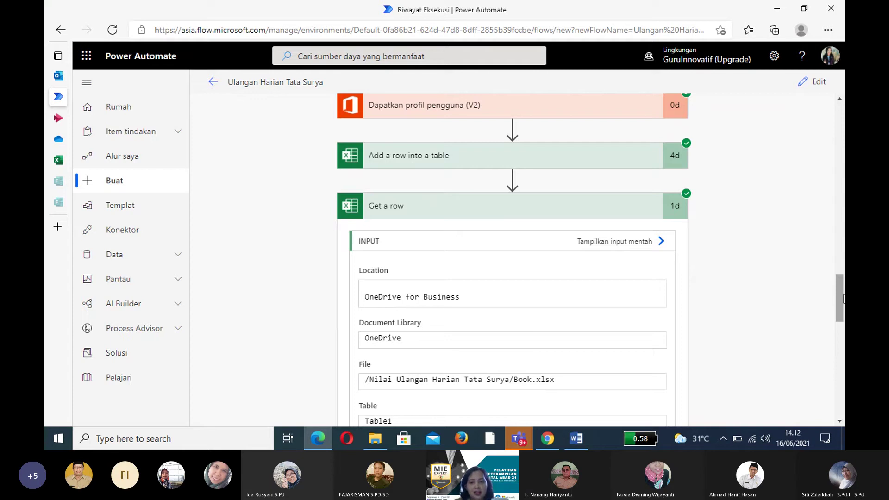
click(490, 118)
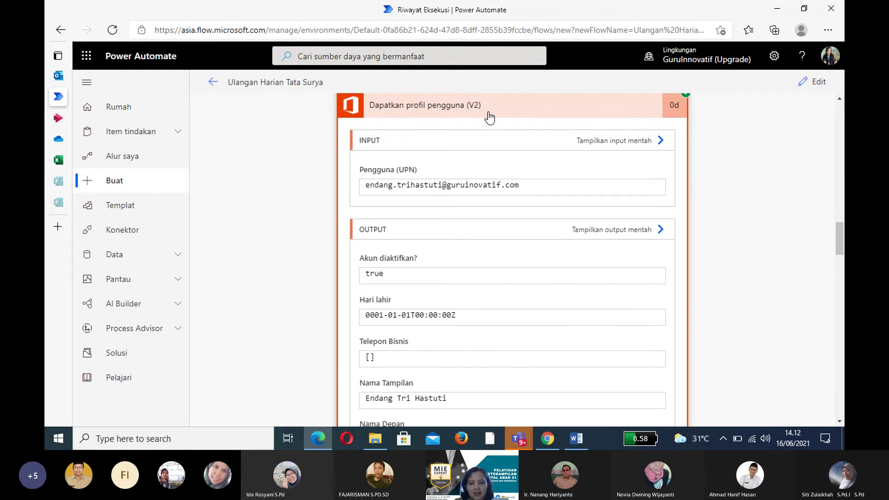
drag(840, 237, 841, 332)
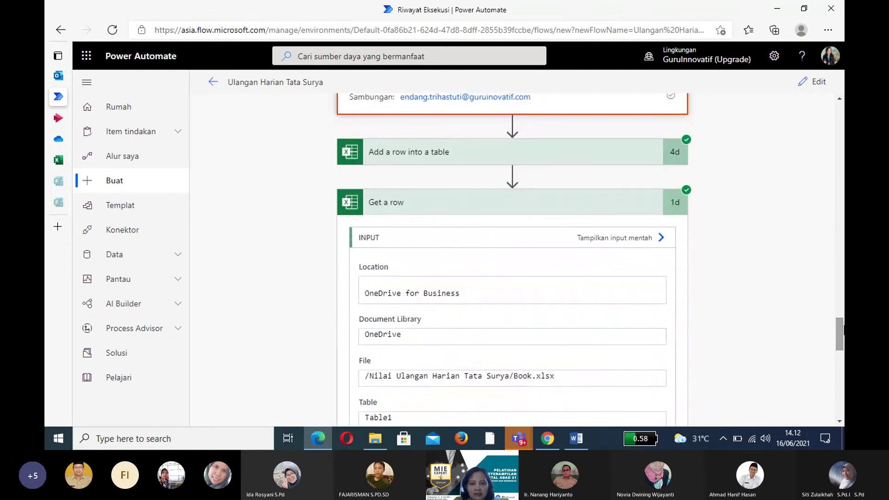
- Expand the Add a row into a table action and review its details and the Get a row details through to Kondisi
click(397, 163)
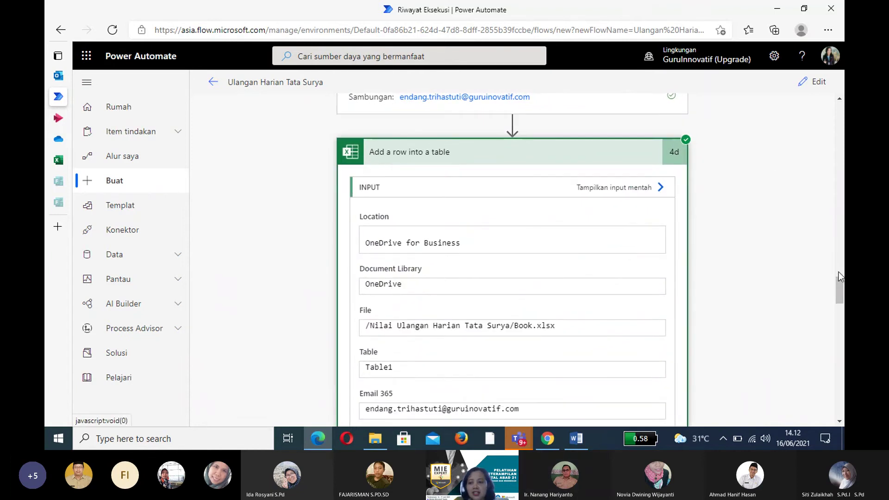
drag(839, 287, 839, 353)
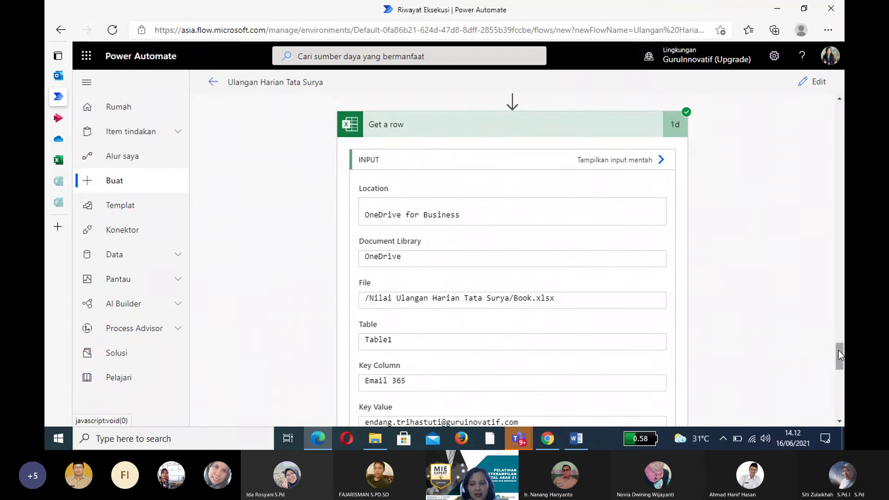
drag(840, 355, 840, 402)
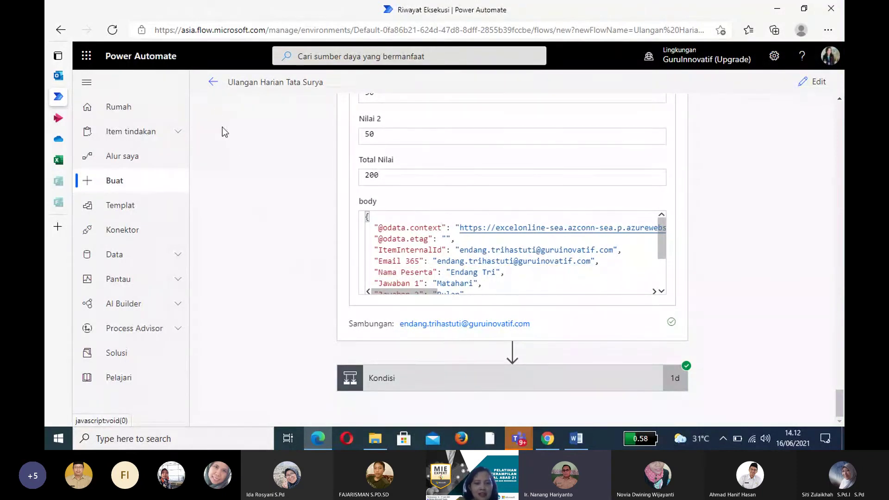
- Return to the Ulangan Harian Tata Surya flow overview and open its 16 Jun 13.43 run from the run history
click(213, 84)
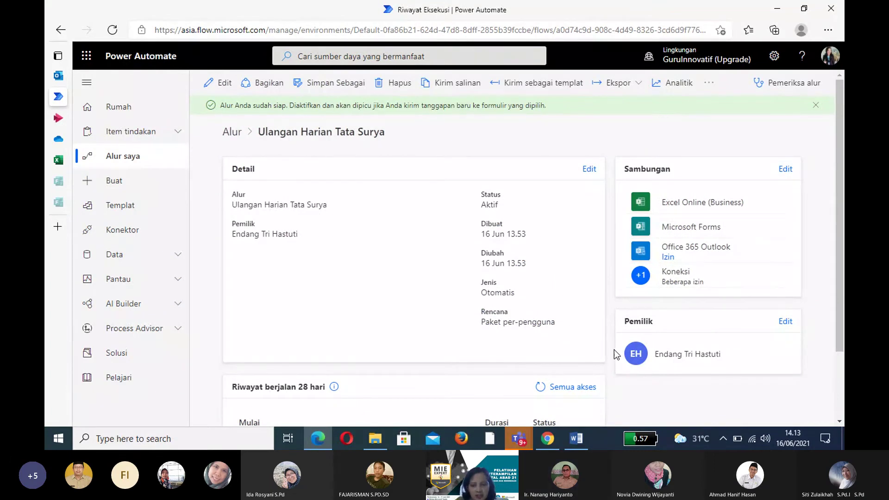
drag(839, 198, 840, 265)
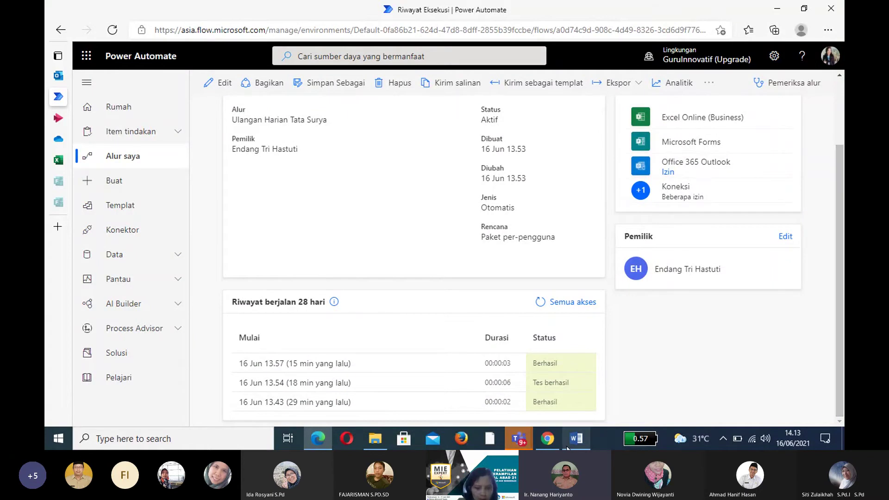
click(300, 403)
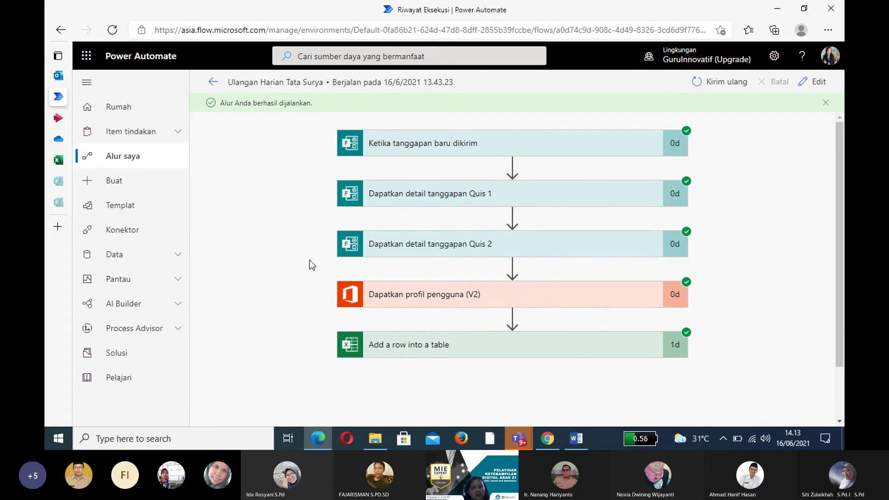
- Check Book.xlsx and the Outlook inbox, and open Quiz 1 Tata Surya.xlsx from the Nilai Ulangan Harian Tata Surya folder in OneDrive
click(60, 161)
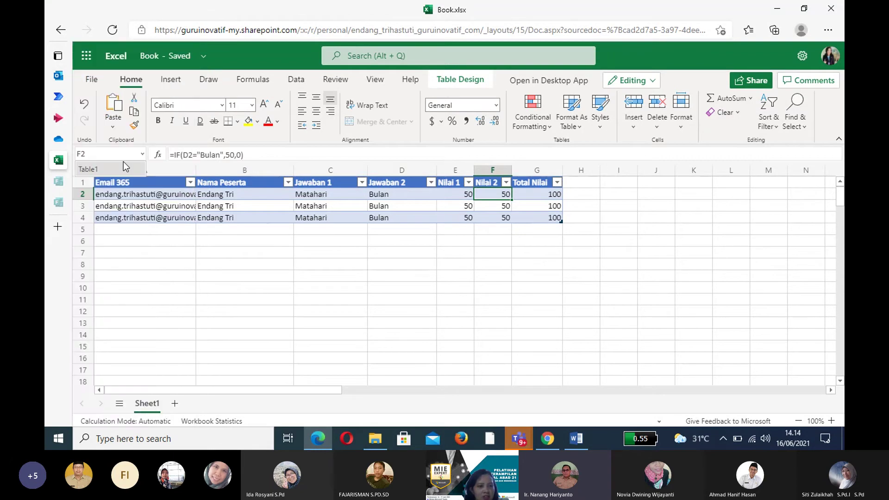
click(59, 76)
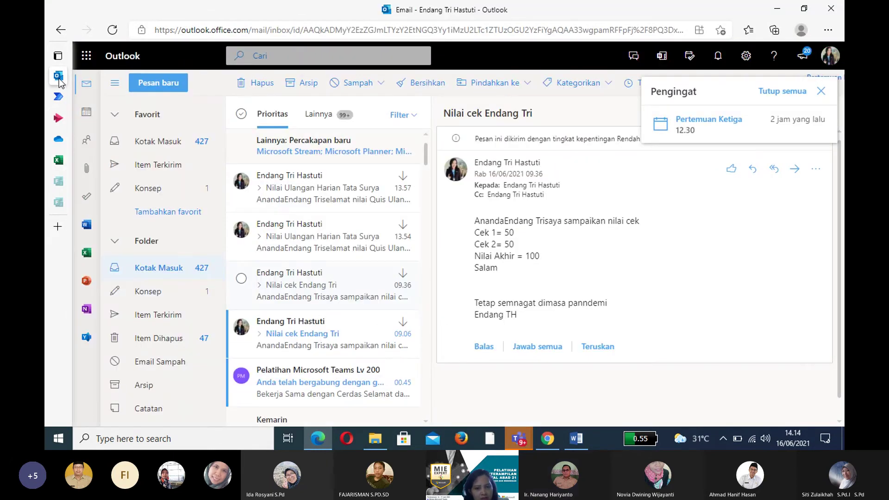
mouse_move(66, 115)
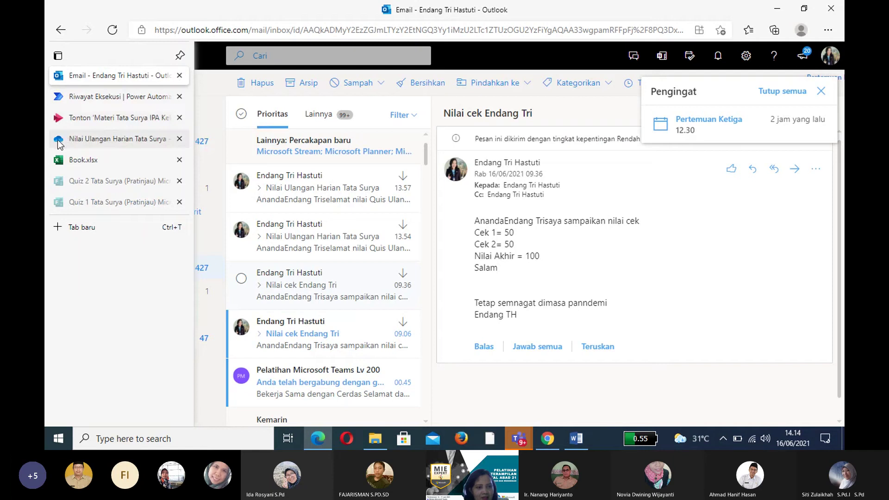
click(64, 142)
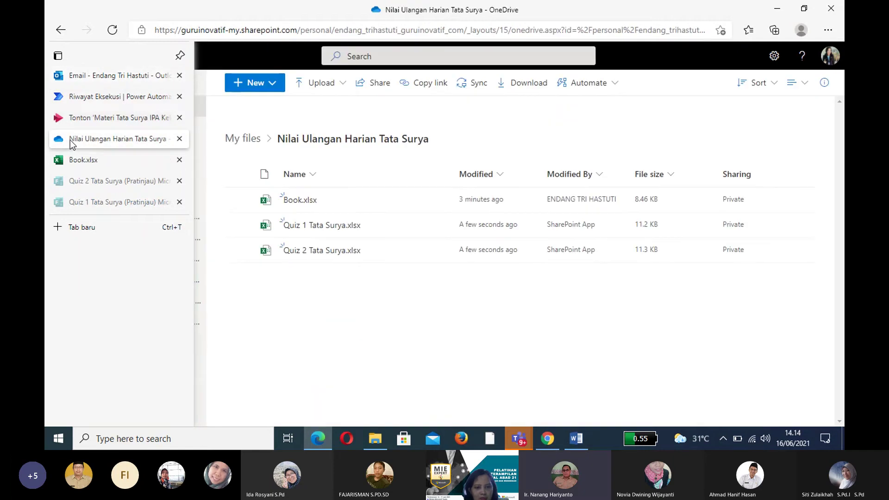
click(309, 227)
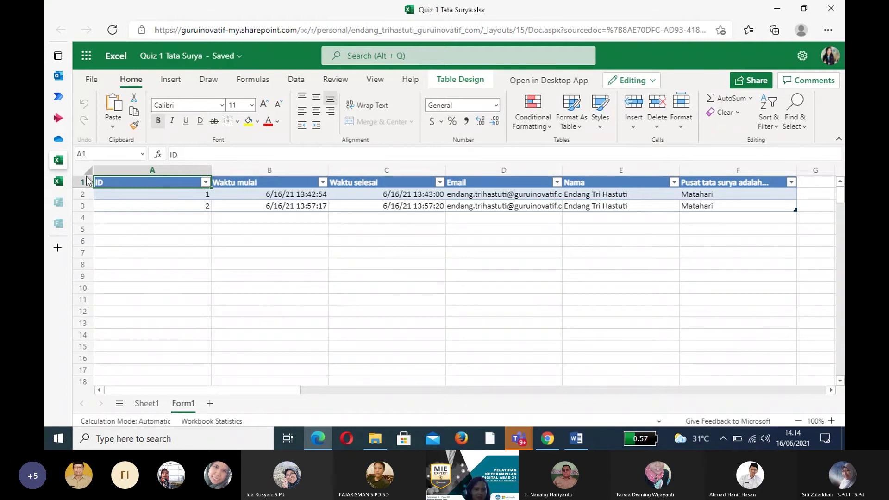
- Go back to the 13.43 run in Power Automate and review its actions through to Add a row into a table
click(59, 96)
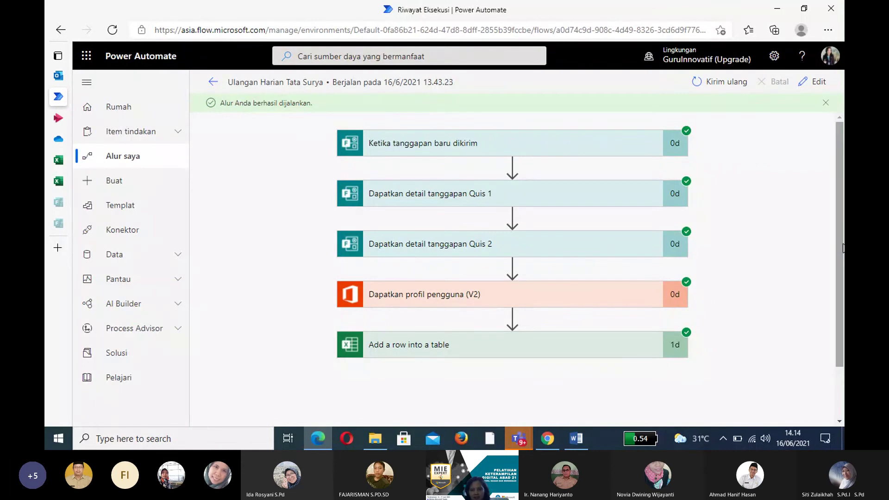
scroll(842, 247, down, 2)
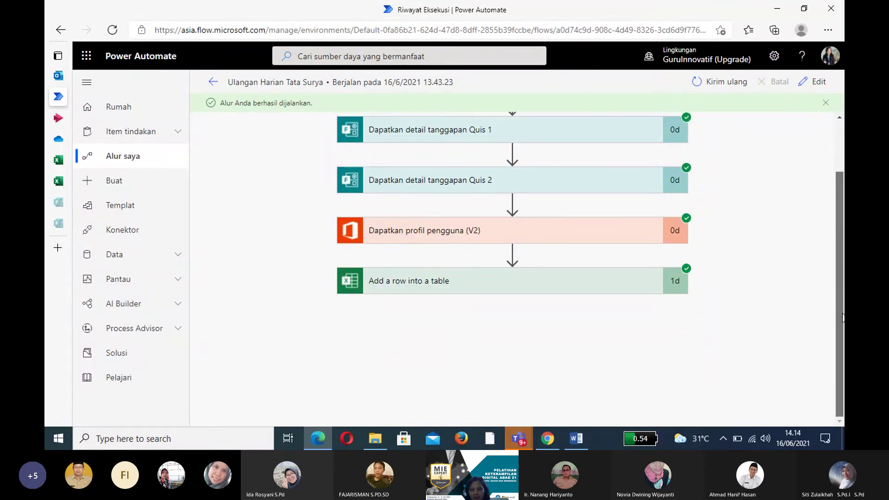
scroll(843, 175, up, 2)
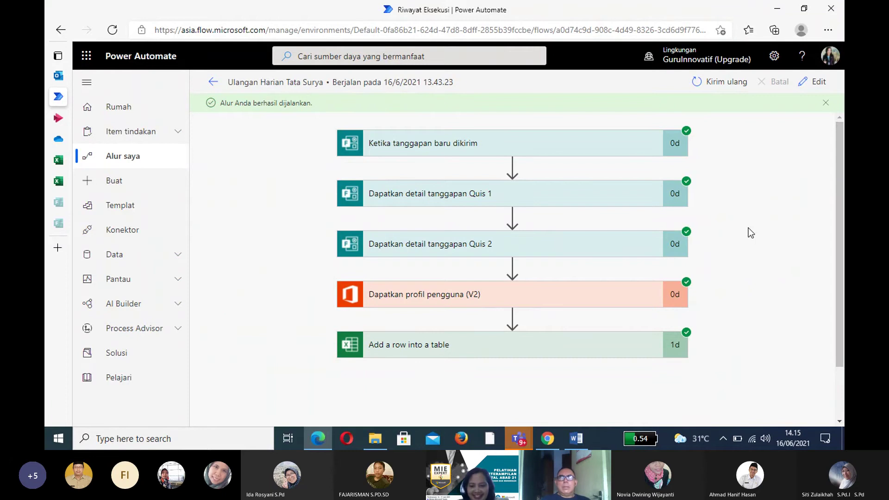
- Switch to the Pertemuan Ketiga meeting in Teams and send the reply "injih siap" in the meeting chat
mouse_move(529, 440)
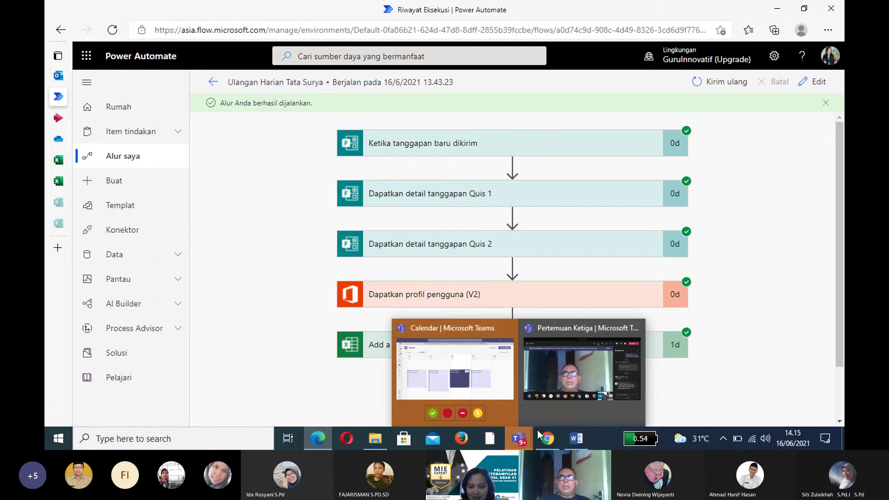
click(555, 409)
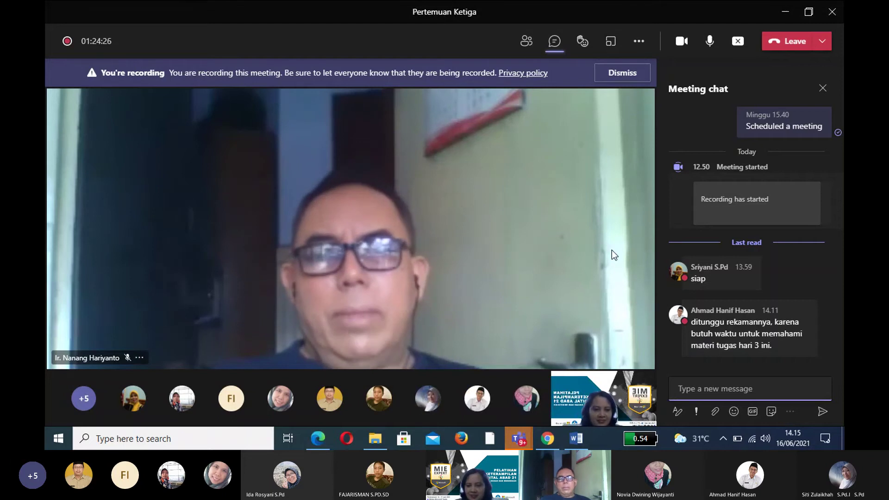
click(680, 388)
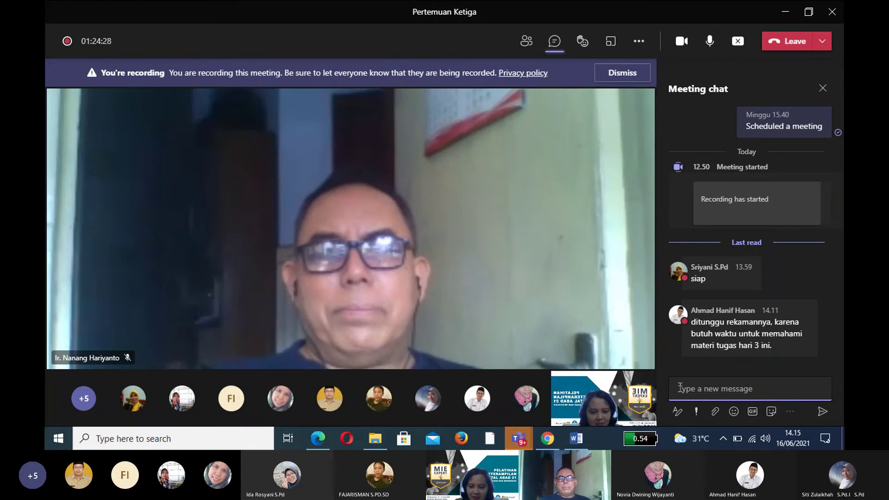
text(injih siap)
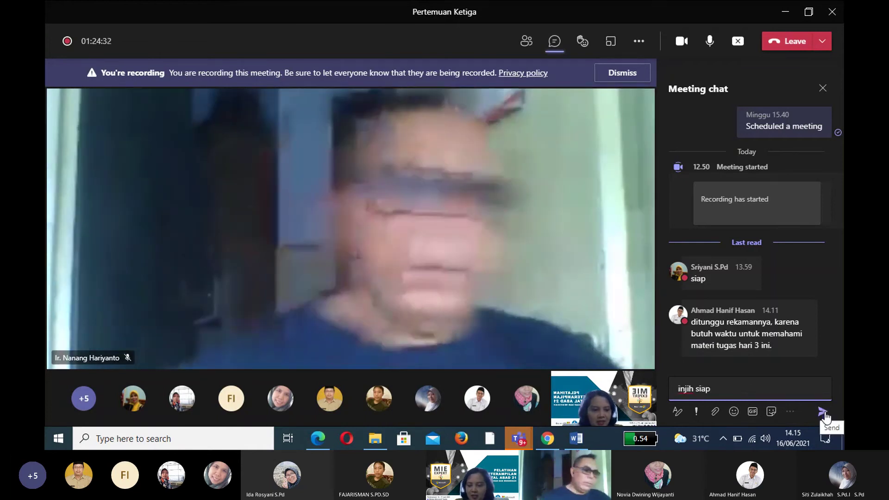
click(824, 414)
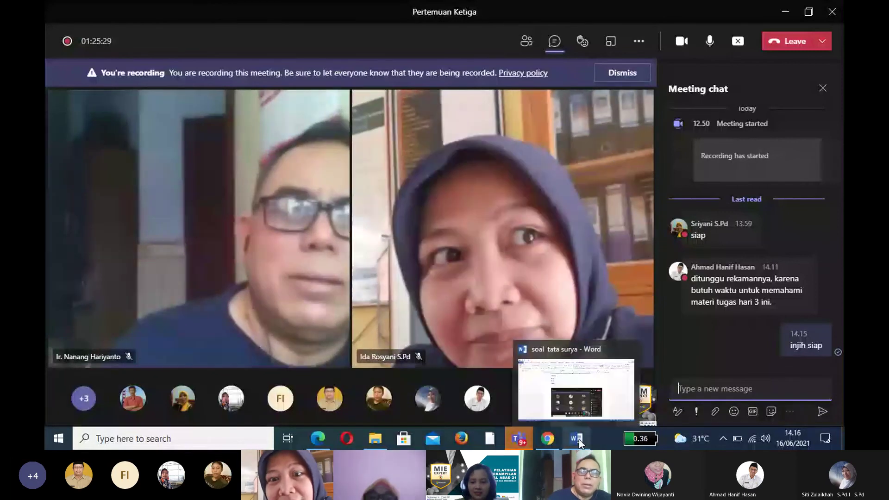
- Paste the meeting screenshot below the existing picture in the soal tata surya Word document, and return to the Pertemuan Ketiga meeting in Teams
click(579, 440)
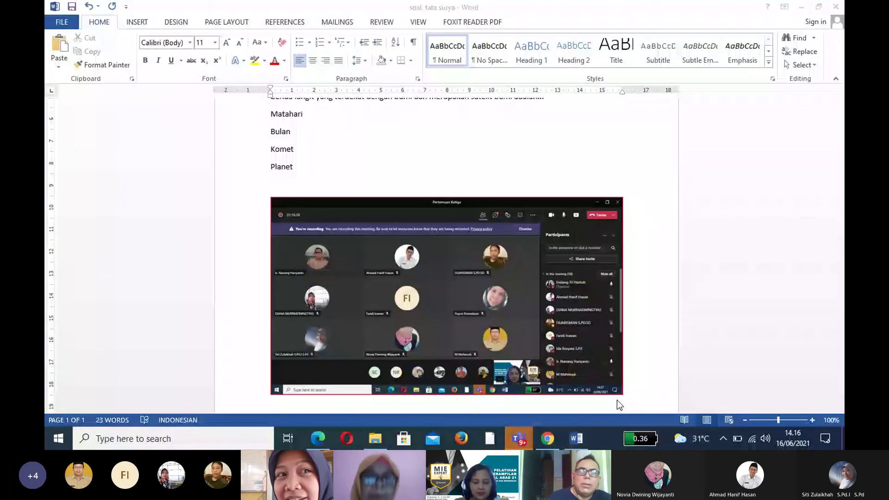
scroll(602, 401, down, 15)
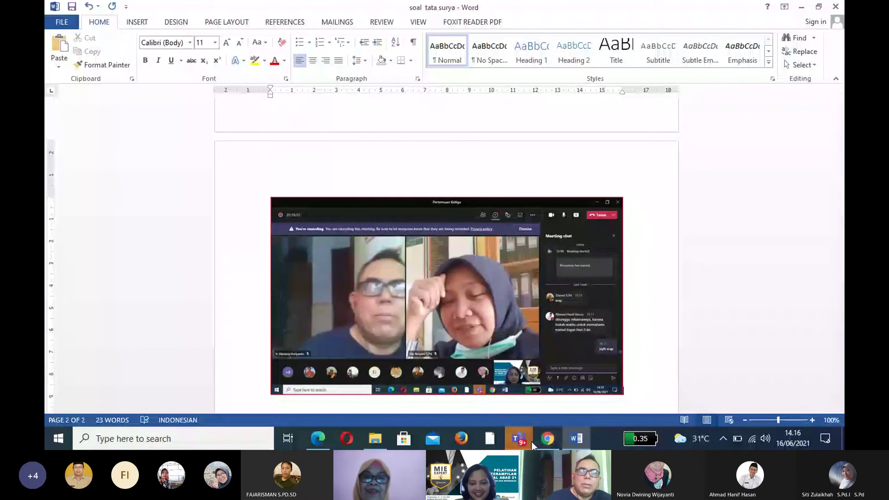
mouse_move(533, 427)
click(543, 407)
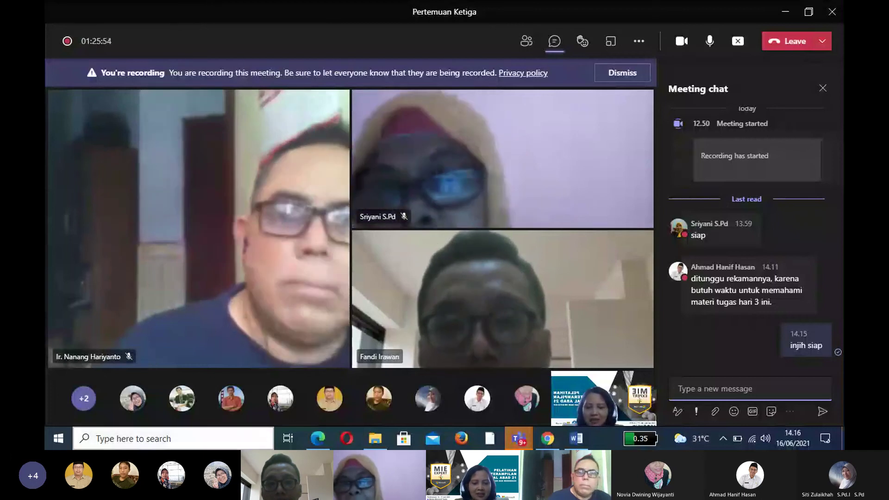
- Switch to Edge, go from the Ulangan Harian Tata Surya run to Book.xlsx to check its result rows, and return to the Pertemuan Ketiga meeting
mouse_move(315, 440)
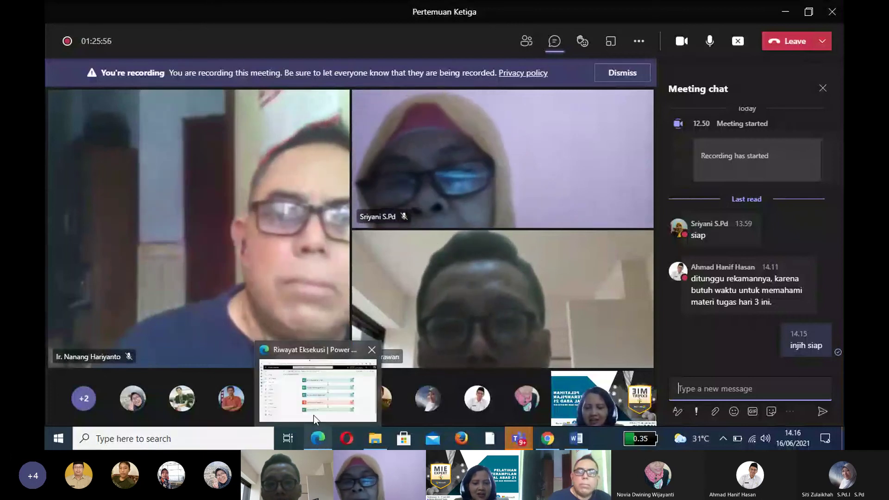
click(313, 416)
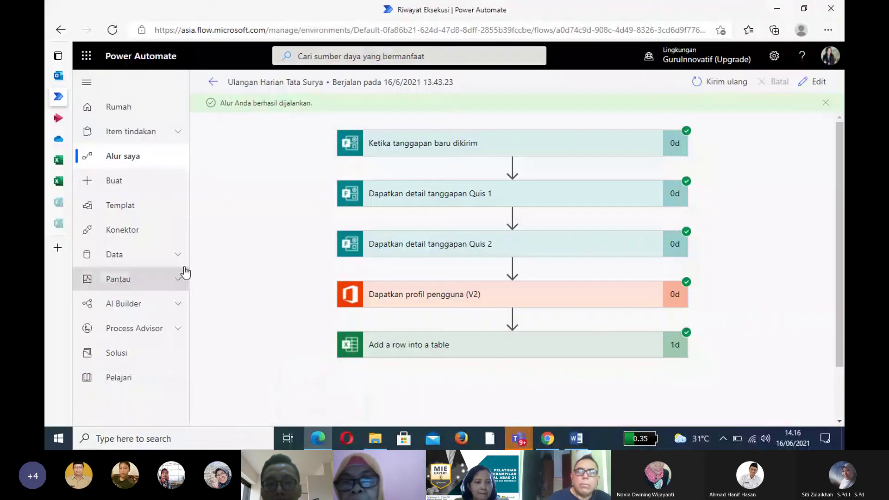
click(59, 181)
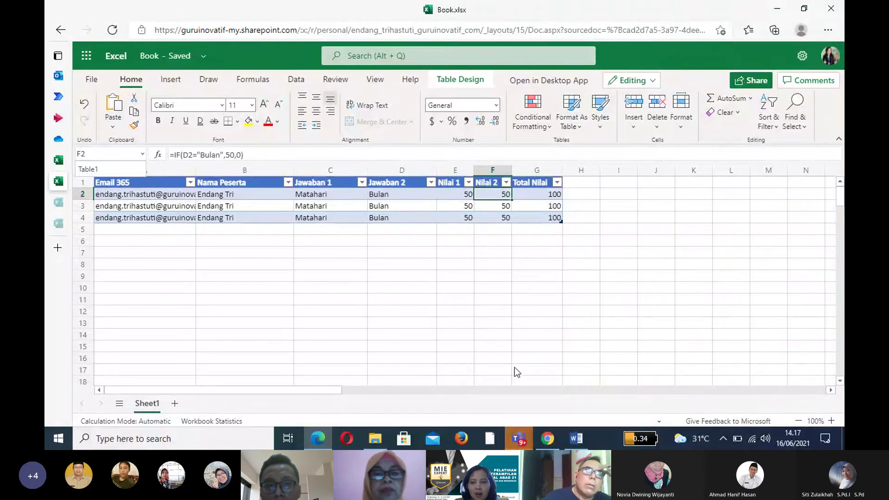
mouse_move(517, 442)
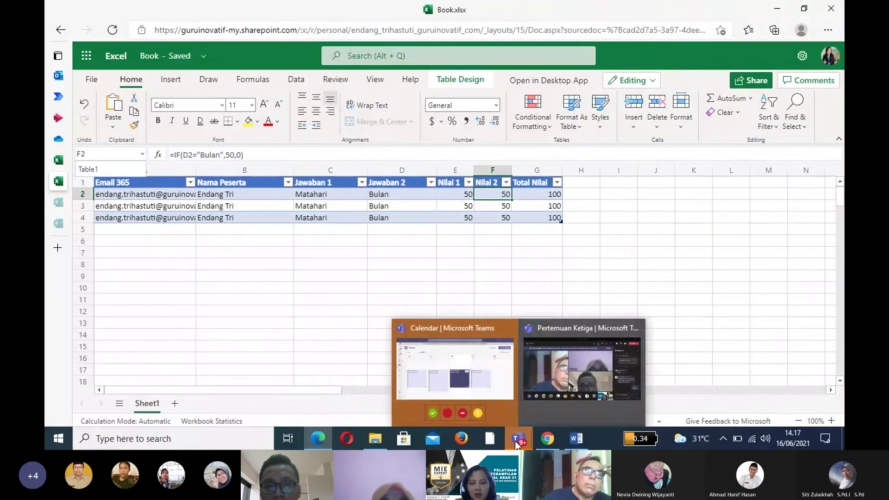
click(544, 410)
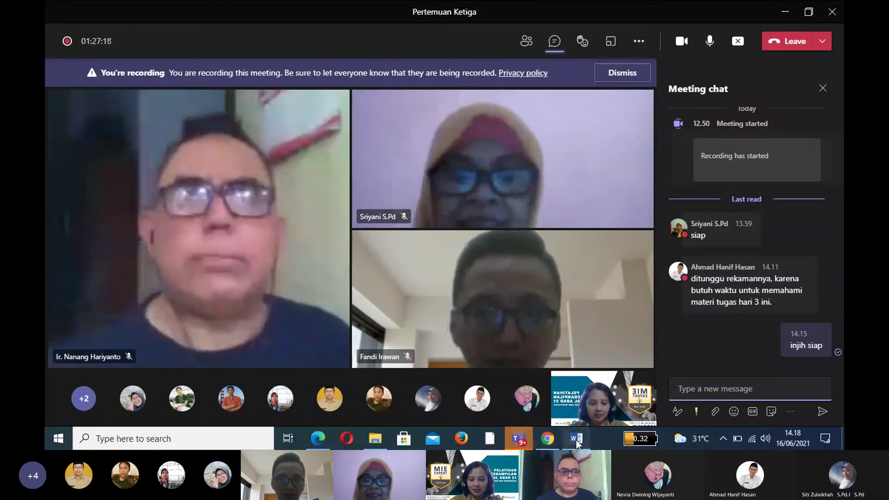
- Paste two meeting screenshots showing the chat into the soal tata surya Word document, on pages 2 and 3, returning to the Teams meeting after each
mouse_move(577, 442)
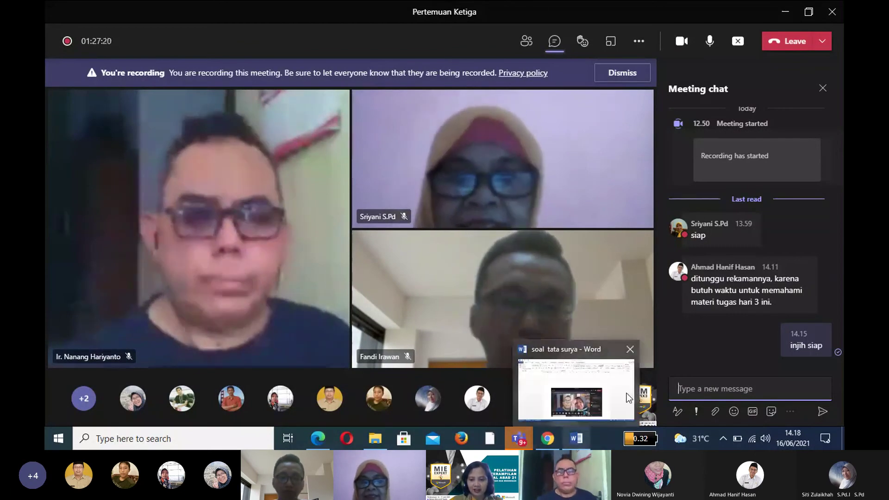
click(627, 393)
key(ctrl+v)
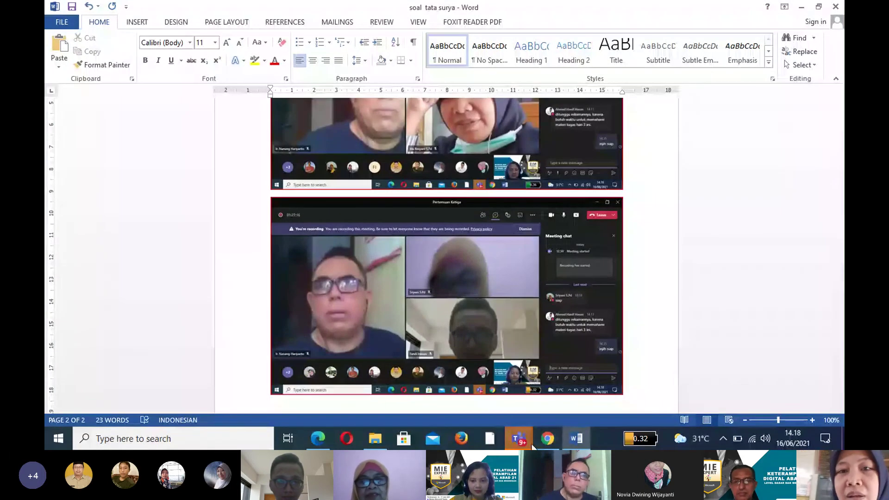
mouse_move(533, 446)
click(623, 380)
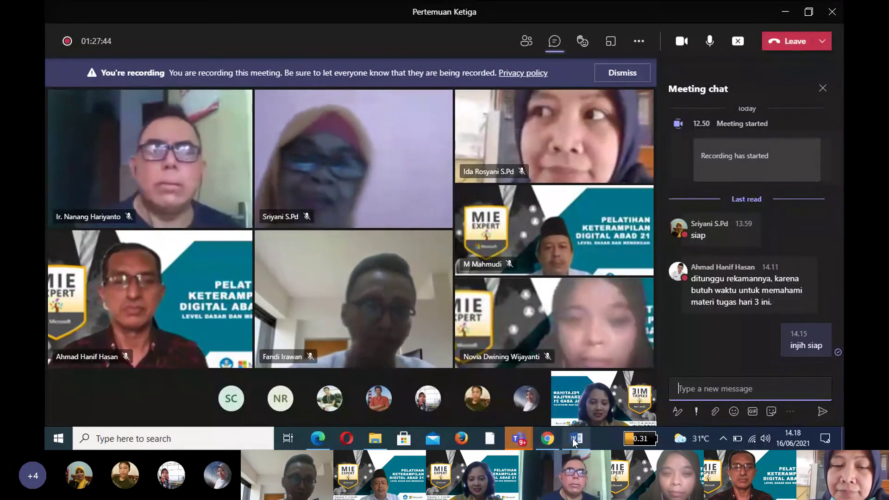
mouse_move(576, 439)
click(620, 403)
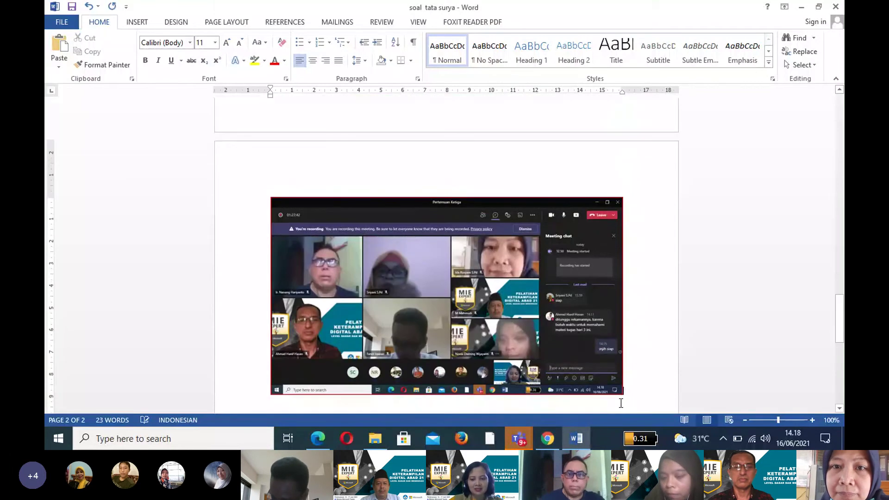
mouse_move(521, 442)
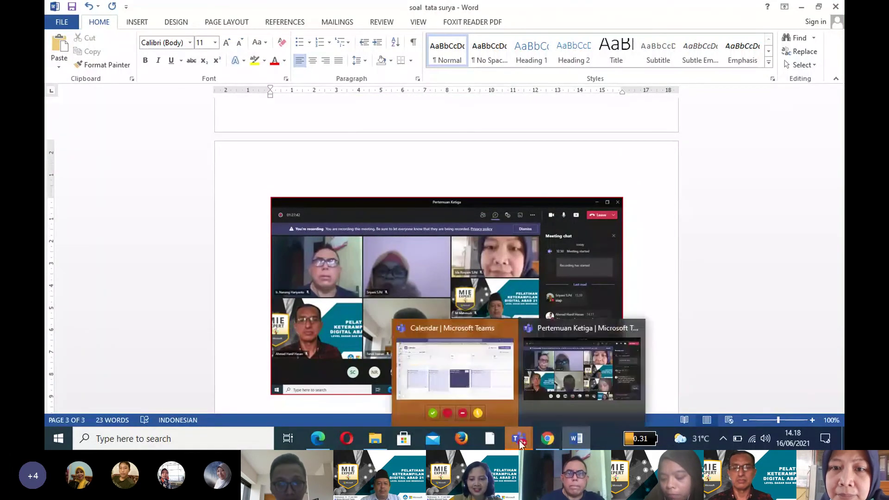
click(549, 398)
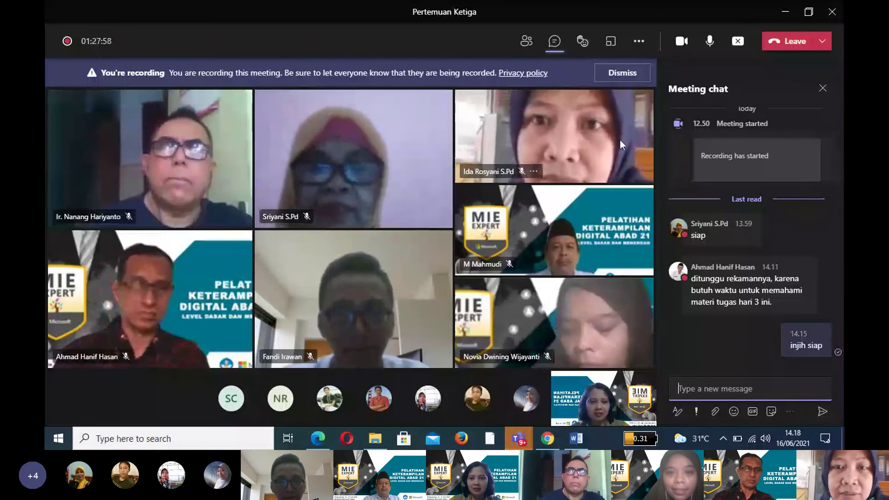
- Show the meeting's participants list, paste a screenshot of it on page 3 of the soal tata surya document, and return to the Teams meeting
click(528, 46)
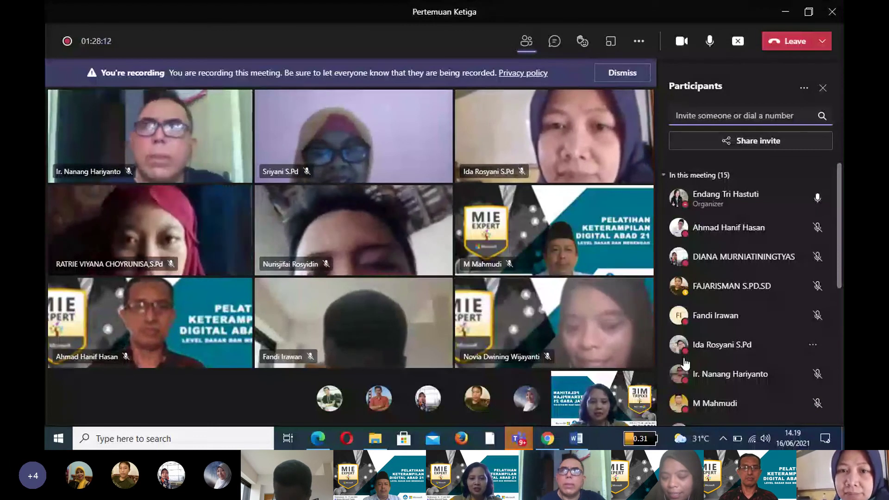
mouse_move(682, 353)
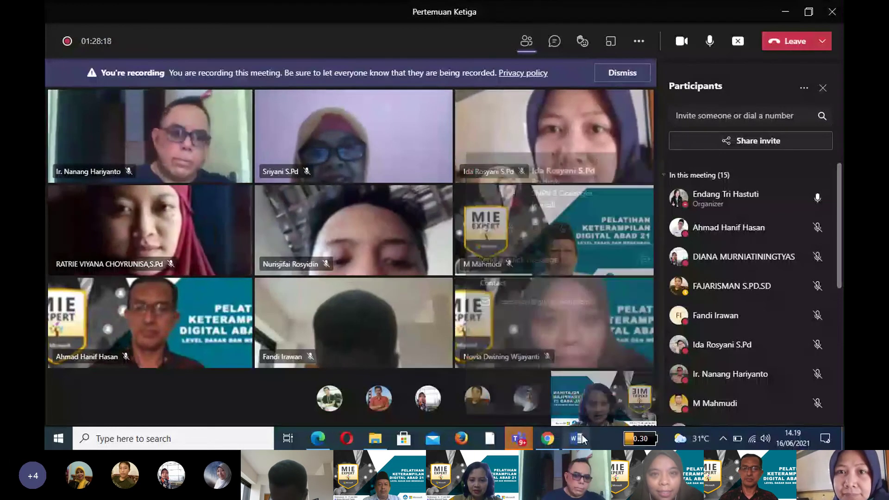
mouse_move(579, 438)
click(616, 382)
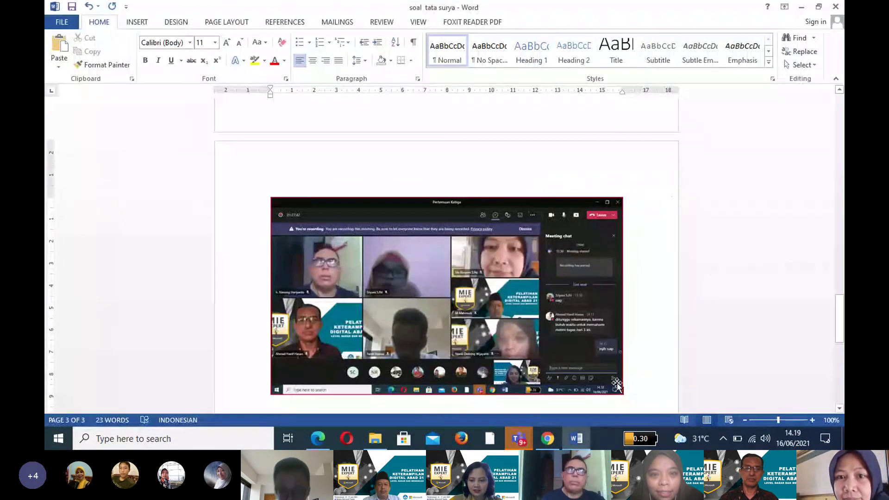
key(ctrl+v)
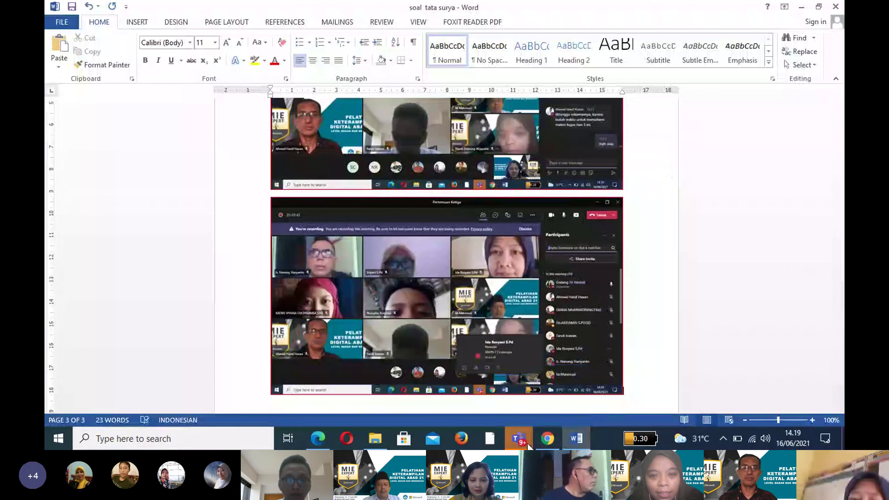
mouse_move(528, 446)
click(561, 410)
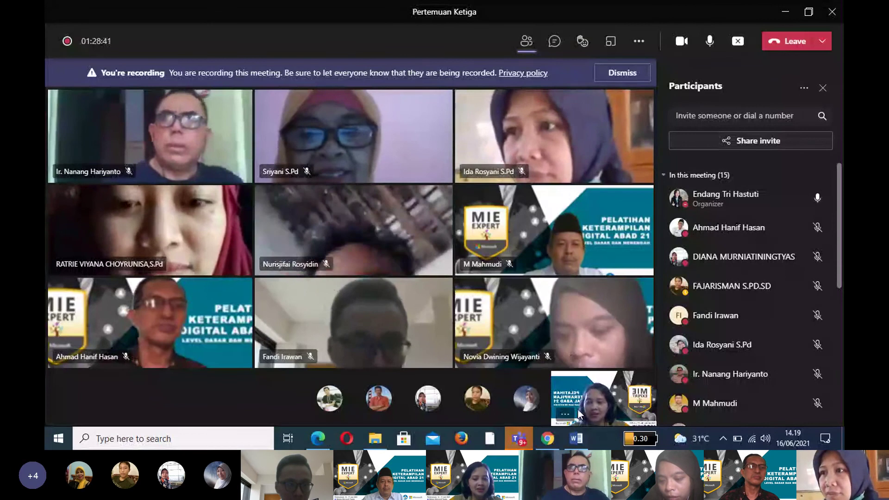
- Paste two more screenshots of the meeting with its participants list on page 4 of soal tata surya, returning to the Teams meeting after each
mouse_move(587, 445)
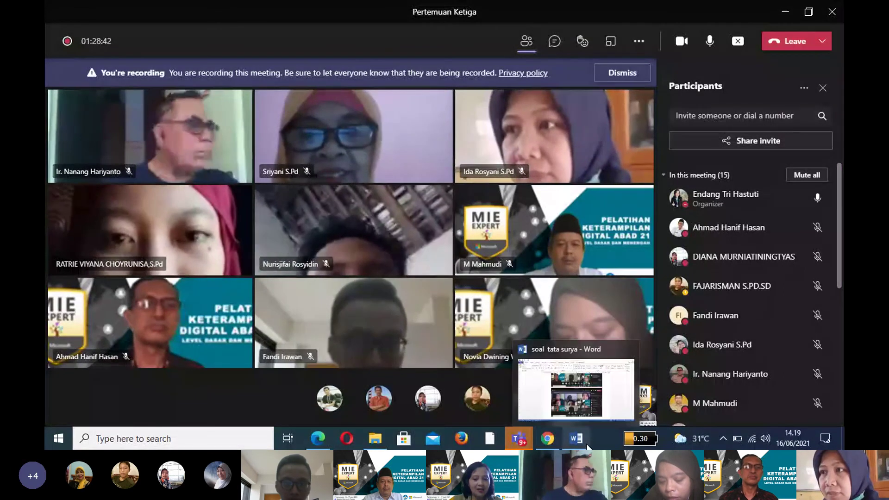
click(616, 399)
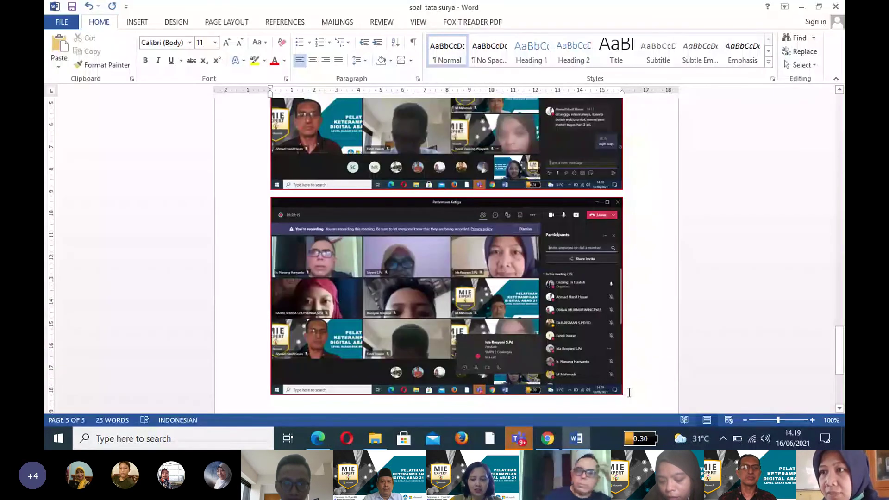
key(ctrl+v)
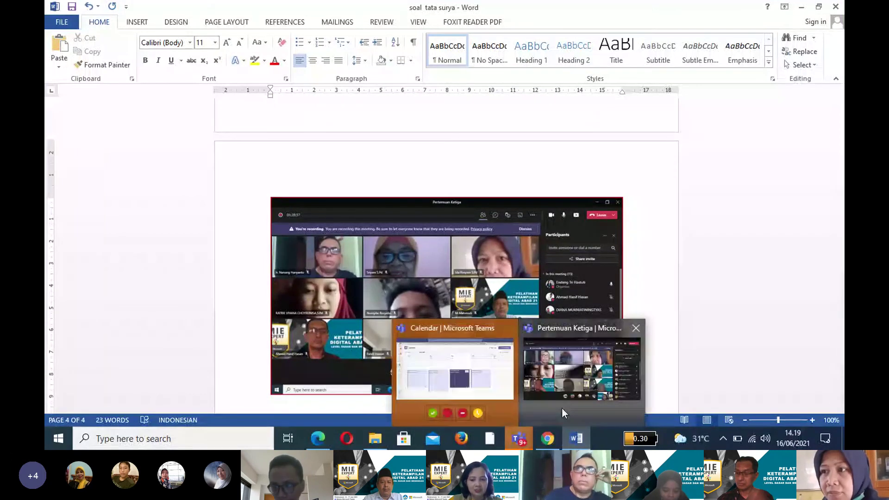
click(562, 408)
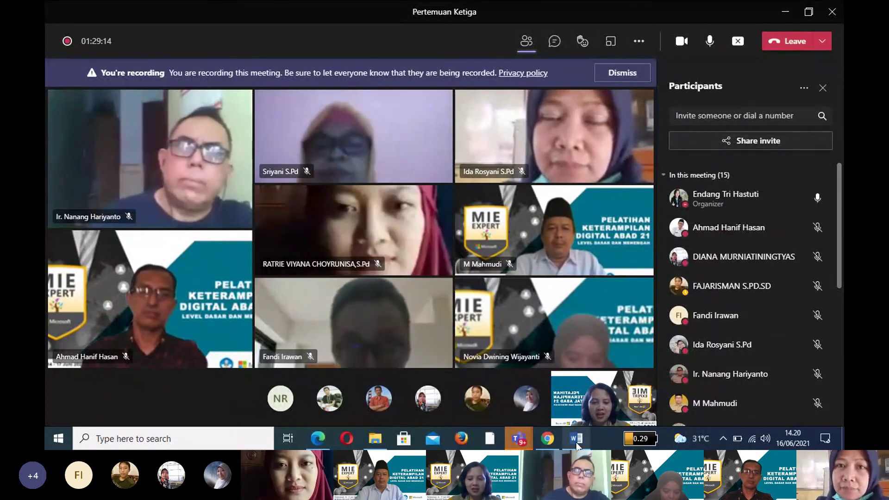
mouse_move(579, 440)
click(603, 402)
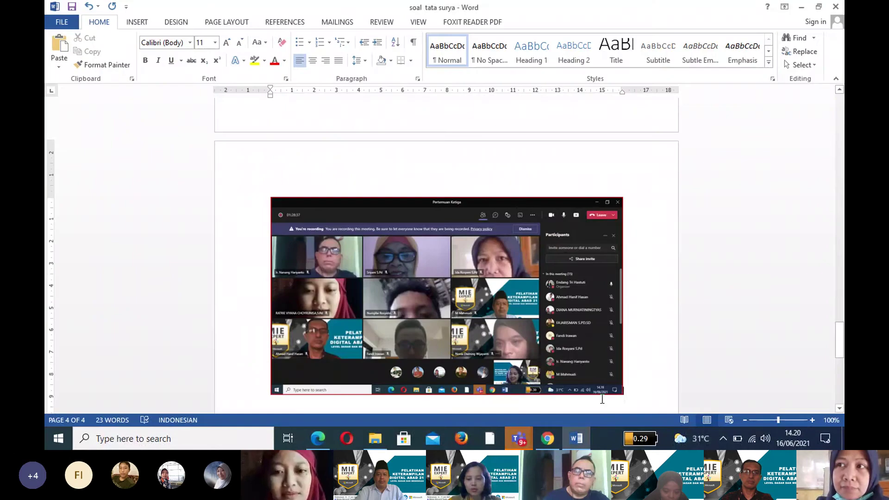
key(ctrl+v)
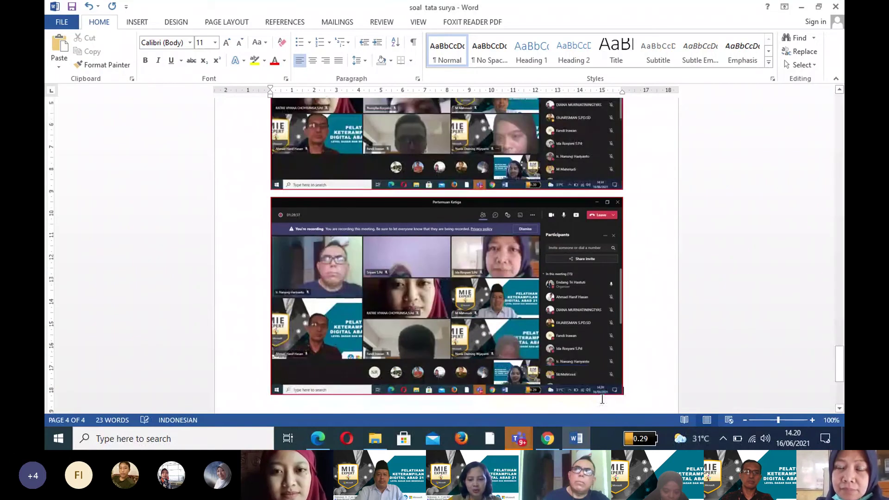
mouse_move(522, 438)
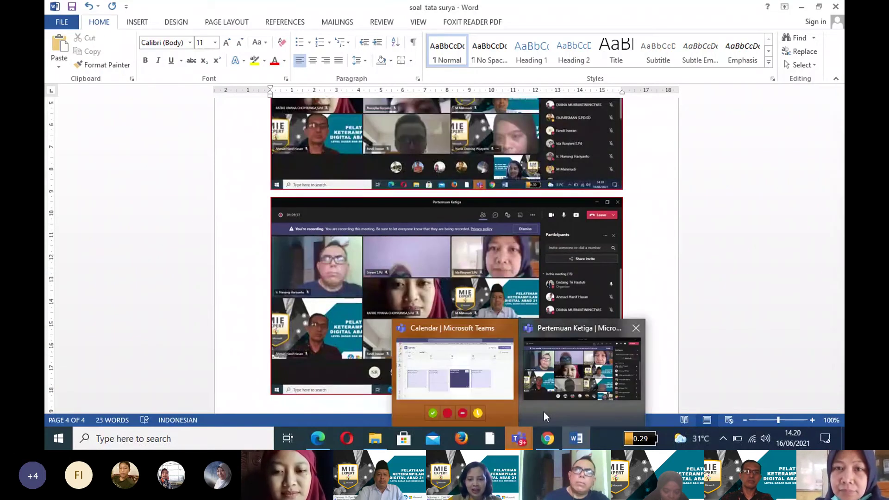
click(545, 416)
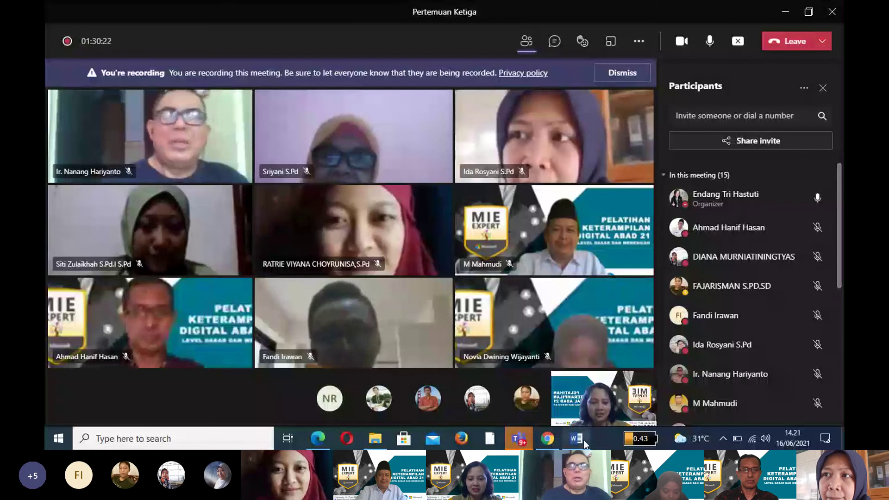
- Add two further screenshots of the meeting gallery and participants list on page 5 of soal tata surya, returning to the Teams meeting after each
mouse_move(587, 438)
click(616, 410)
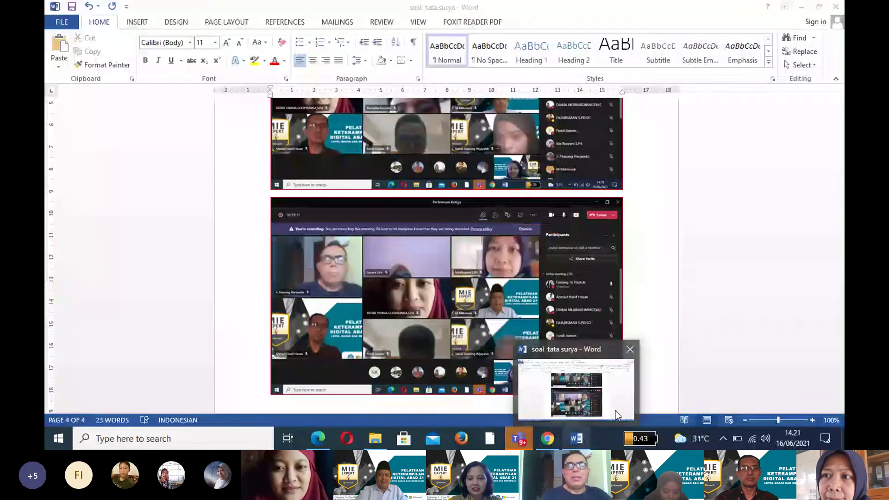
key(ctrl+v)
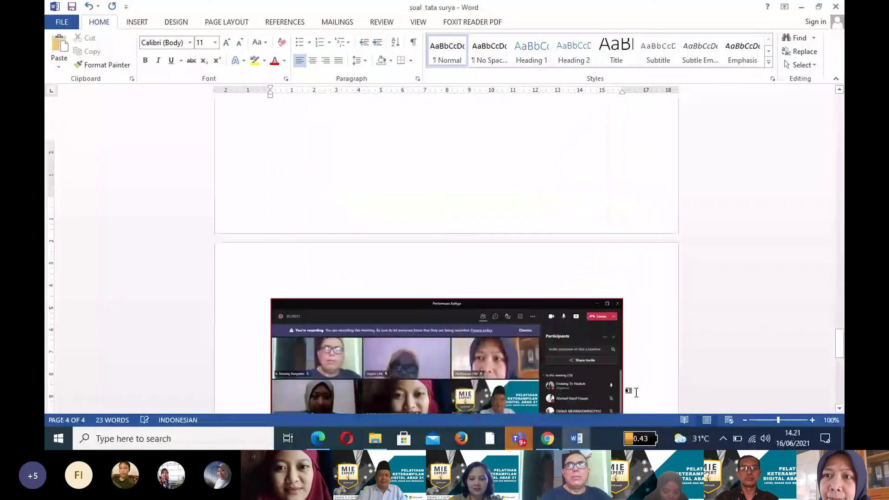
mouse_move(525, 446)
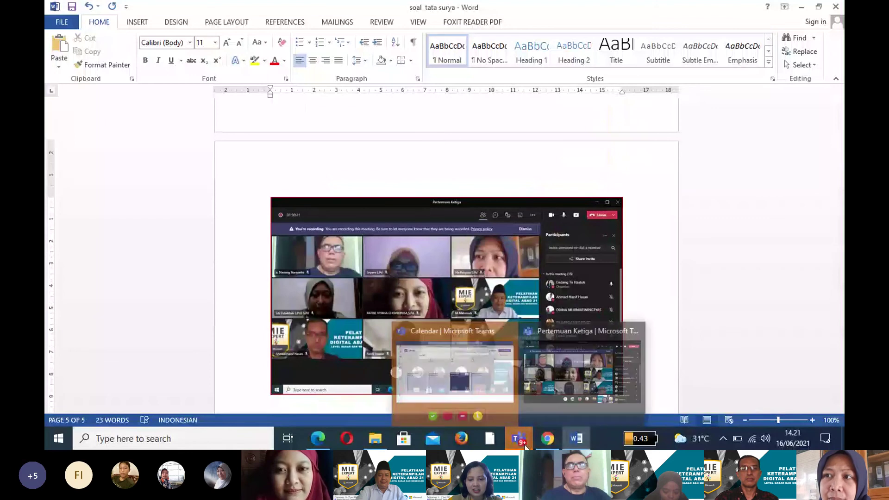
click(533, 419)
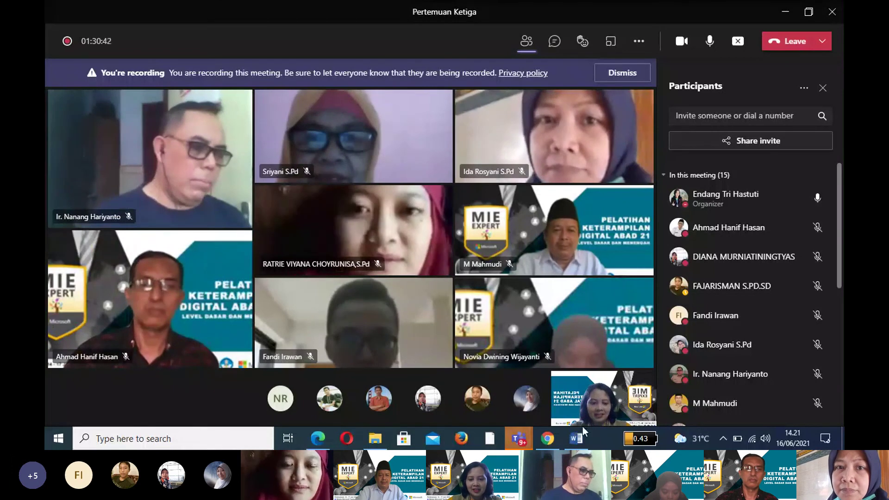
mouse_move(581, 440)
click(610, 395)
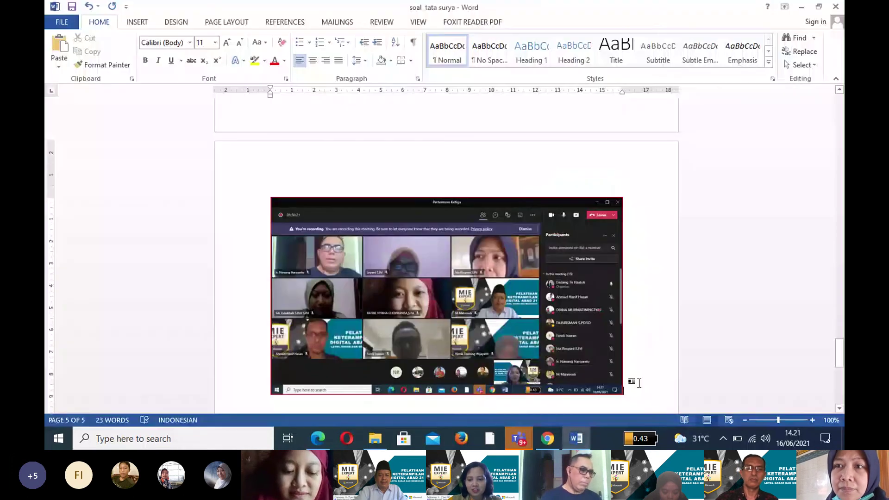
key(ctrl+v)
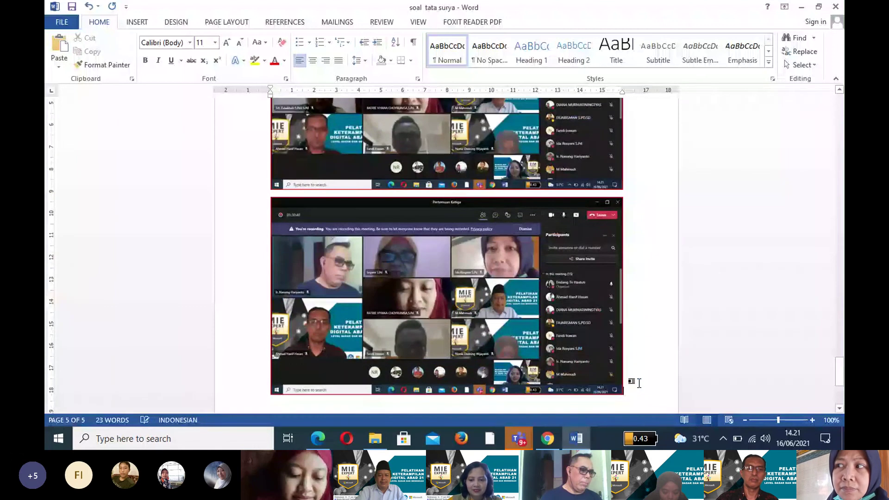
mouse_move(522, 431)
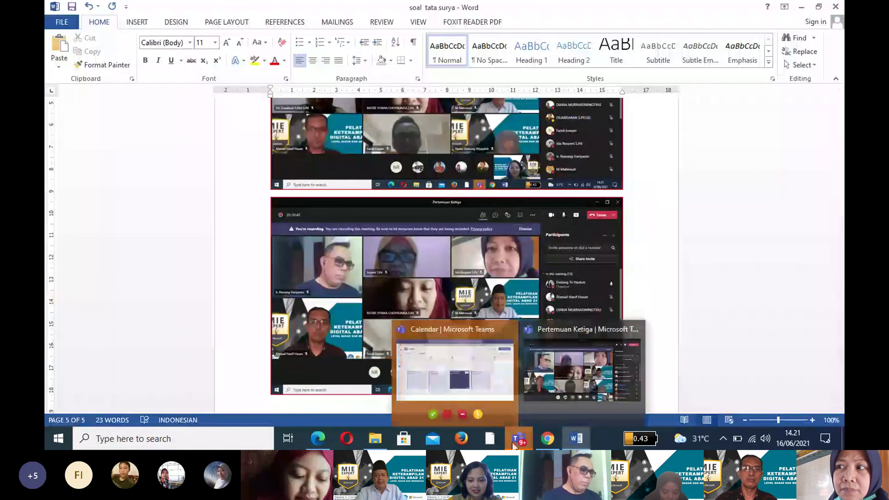
click(557, 398)
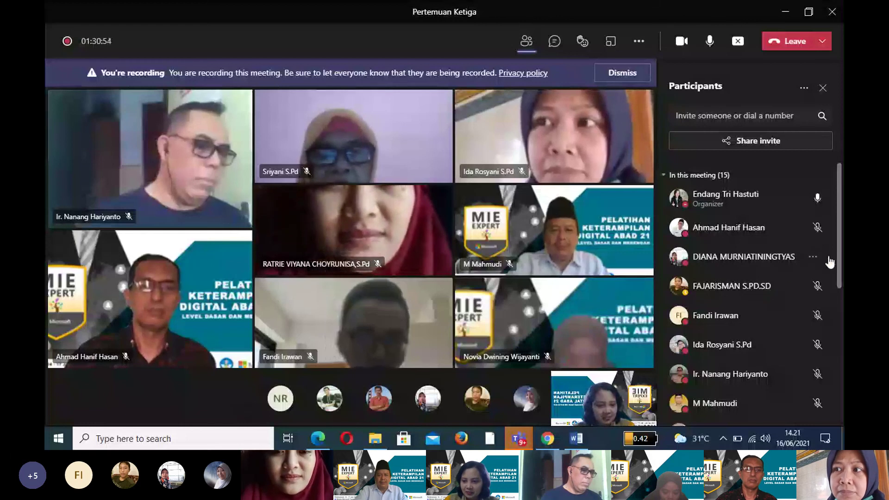
- Review the participants list down to the suggestions and stop the recording of the Pertemuan Ketiga meeting
scroll(829, 258, down, 3)
scroll(750, 292, down, 4)
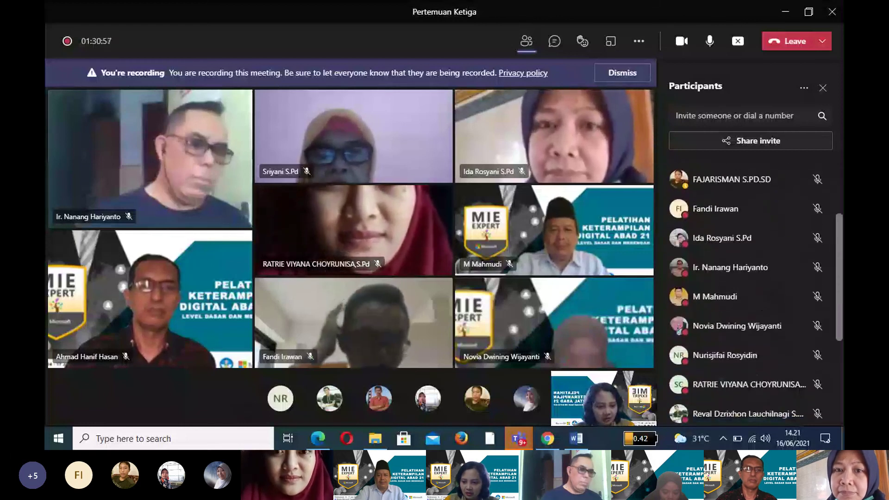
scroll(750, 291, down, 3)
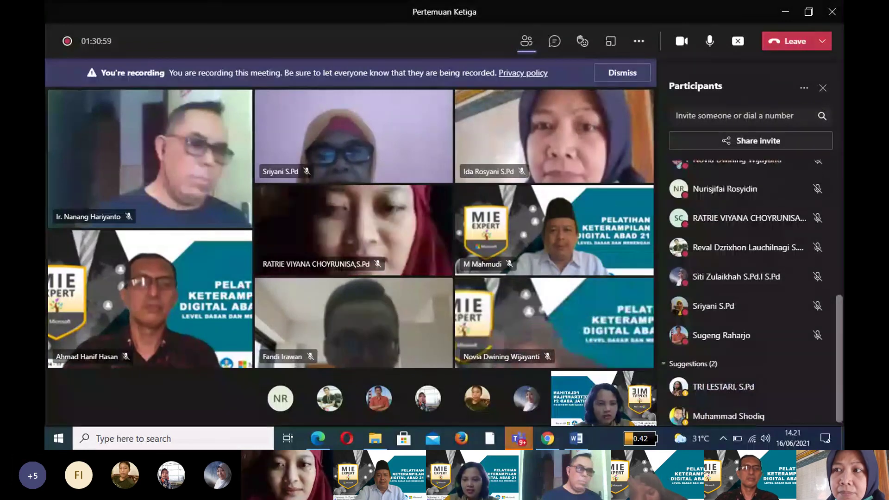
scroll(751, 292, up, 1)
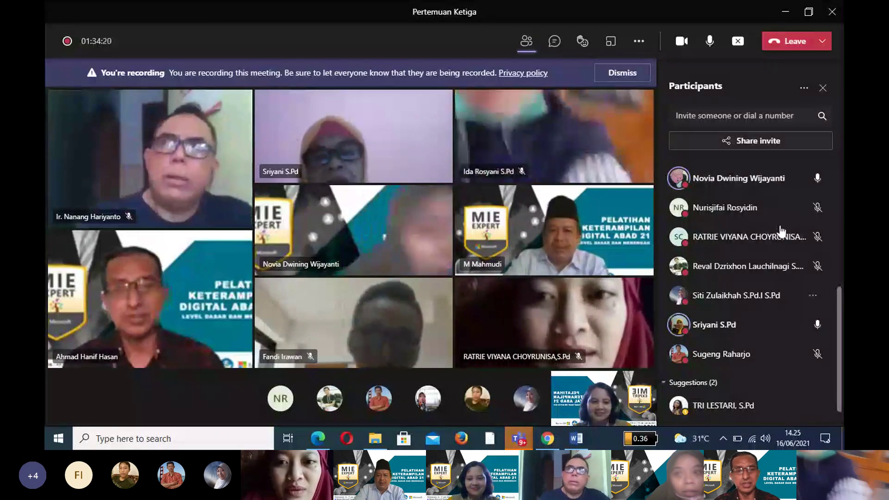
click(639, 44)
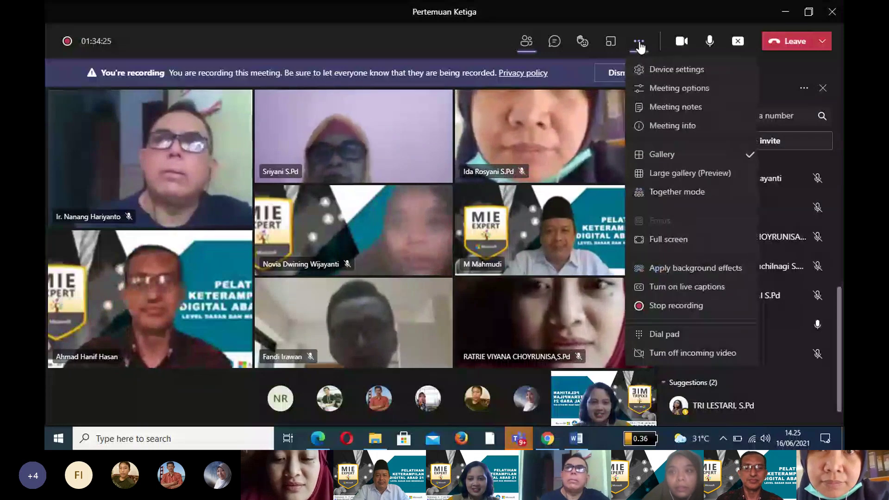
click(662, 307)
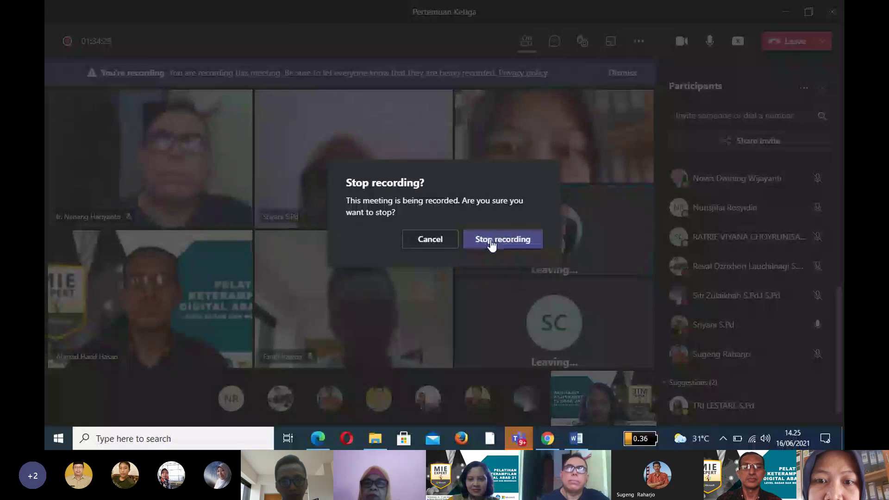